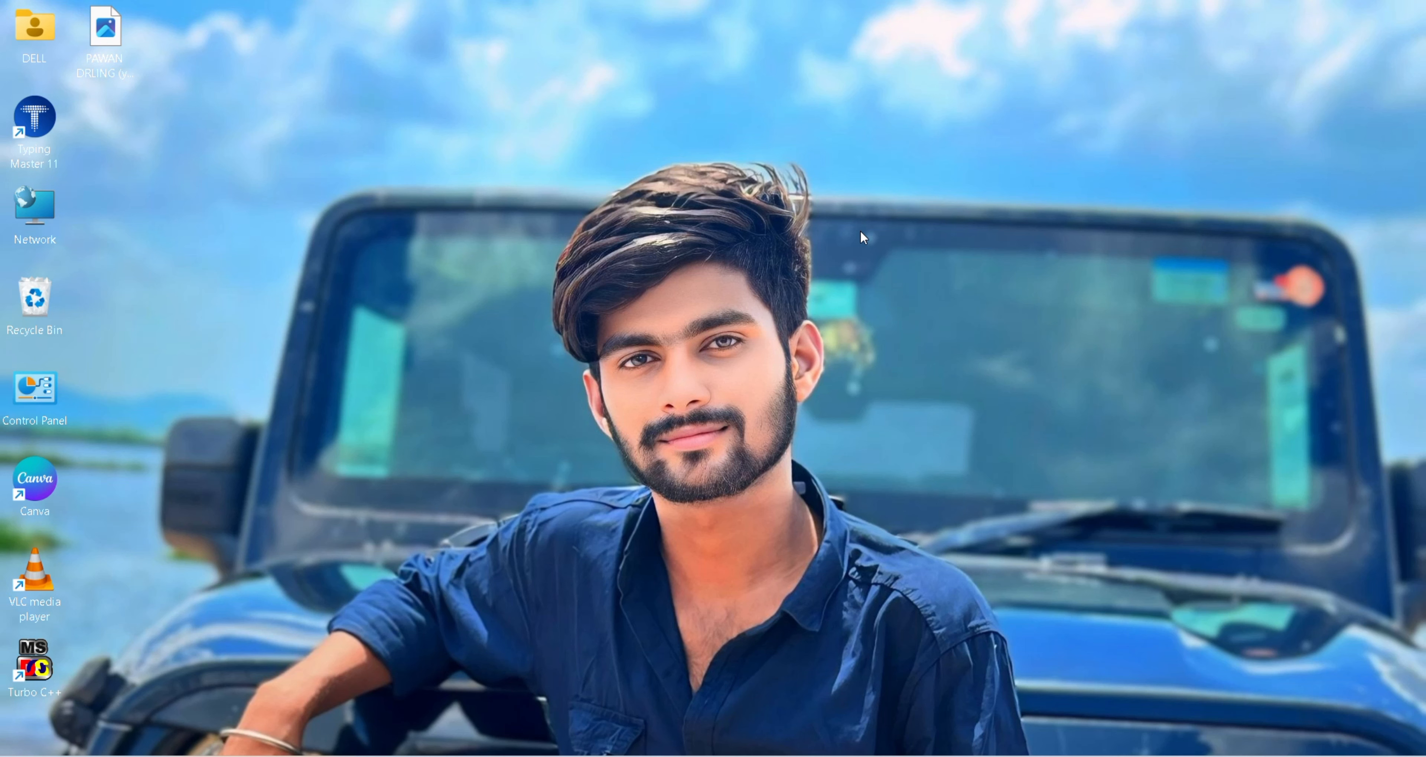
right_click(852, 325)
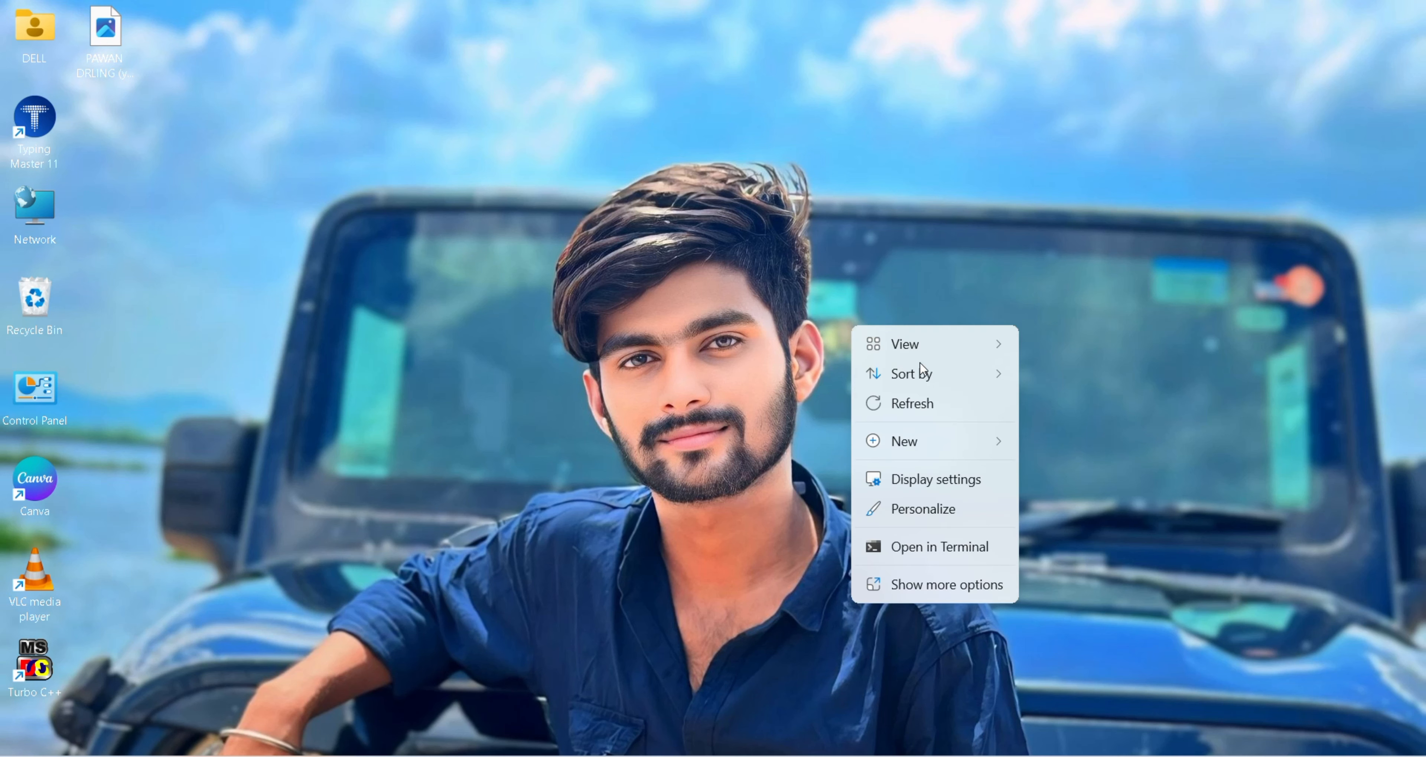
left_click(935, 404)
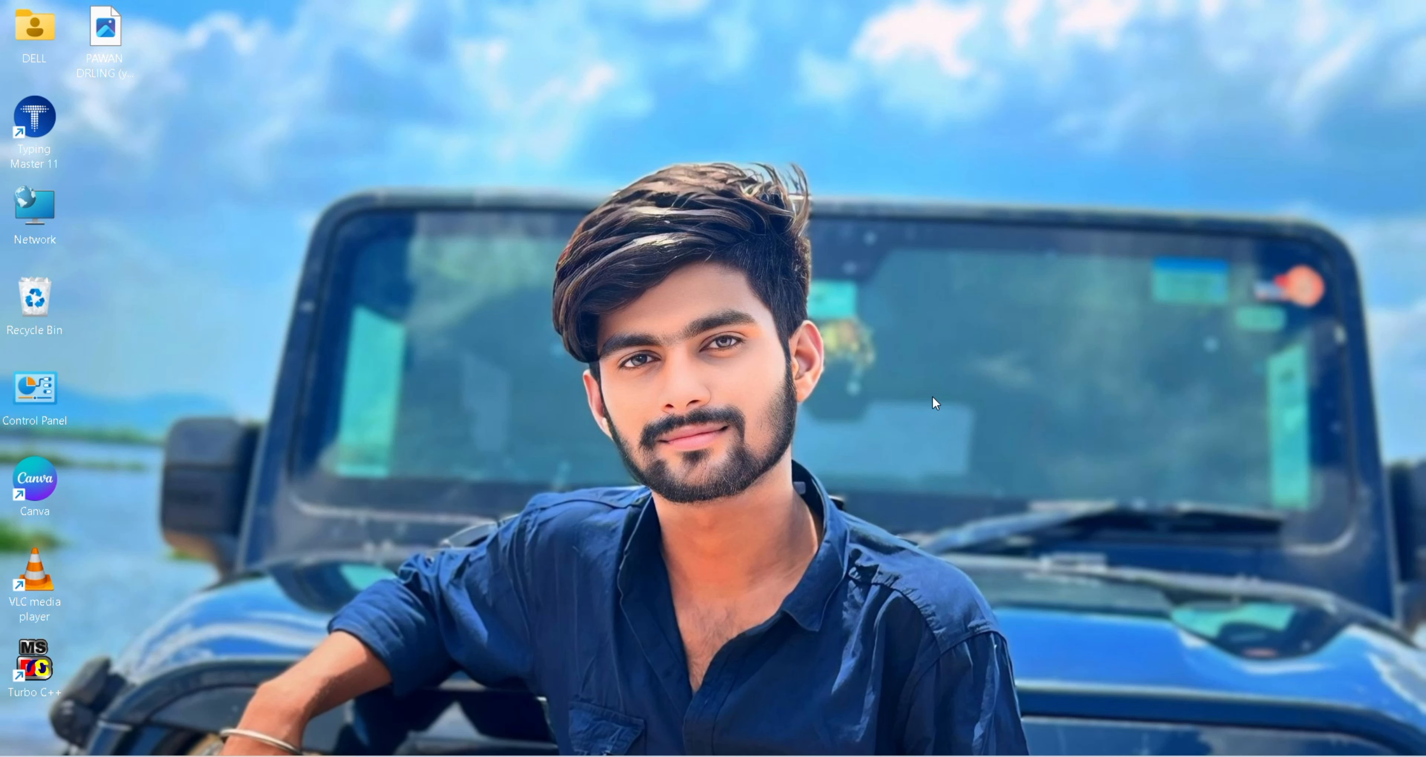
right_click(935, 403)
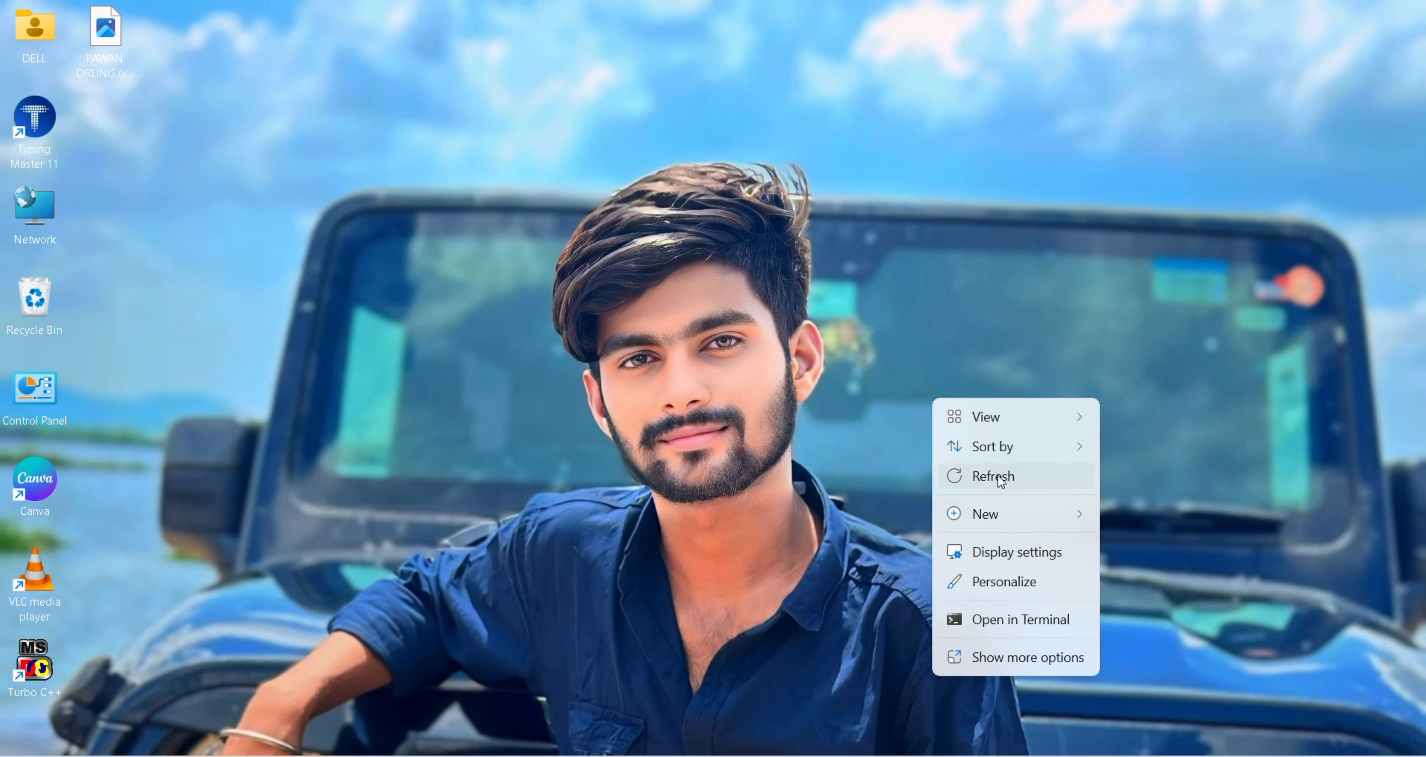
left_click(997, 476)
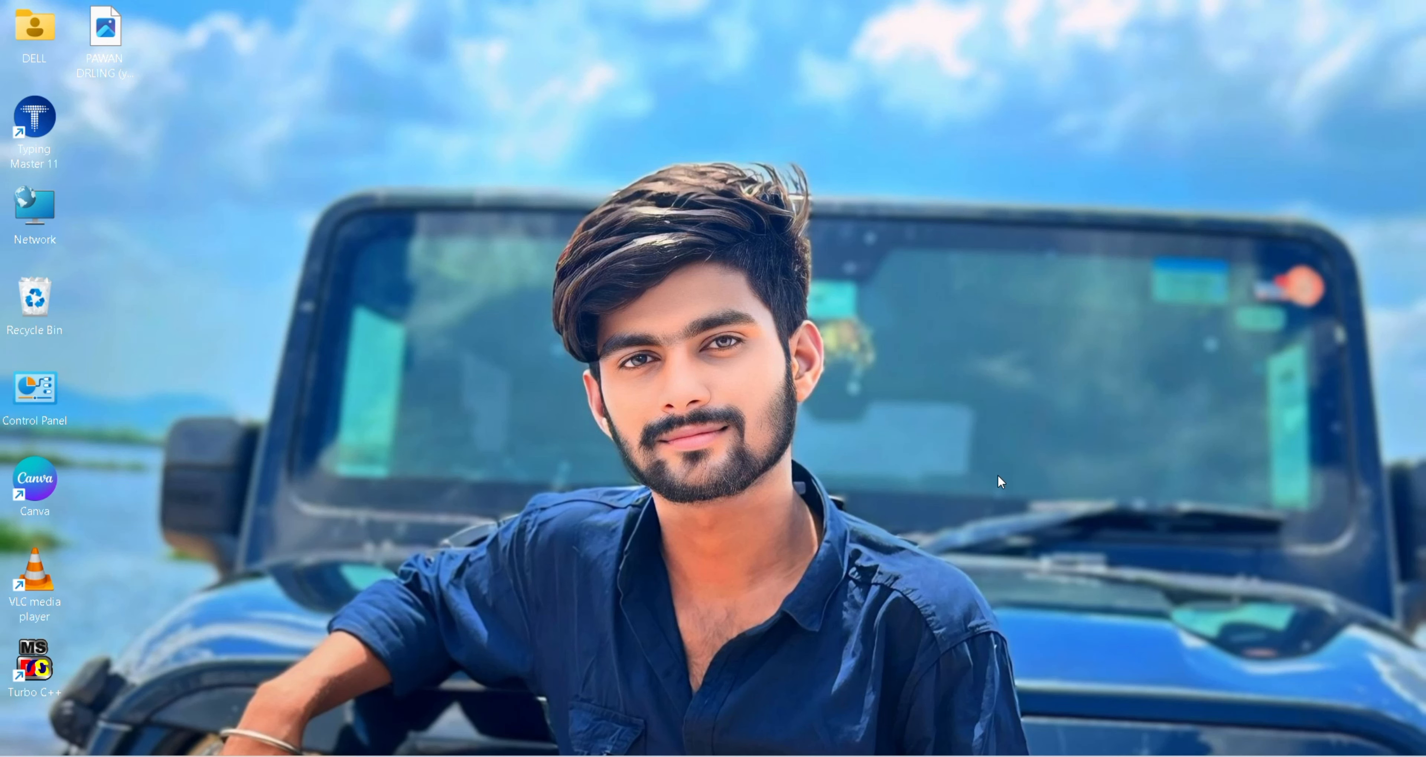
right_click(997, 474)
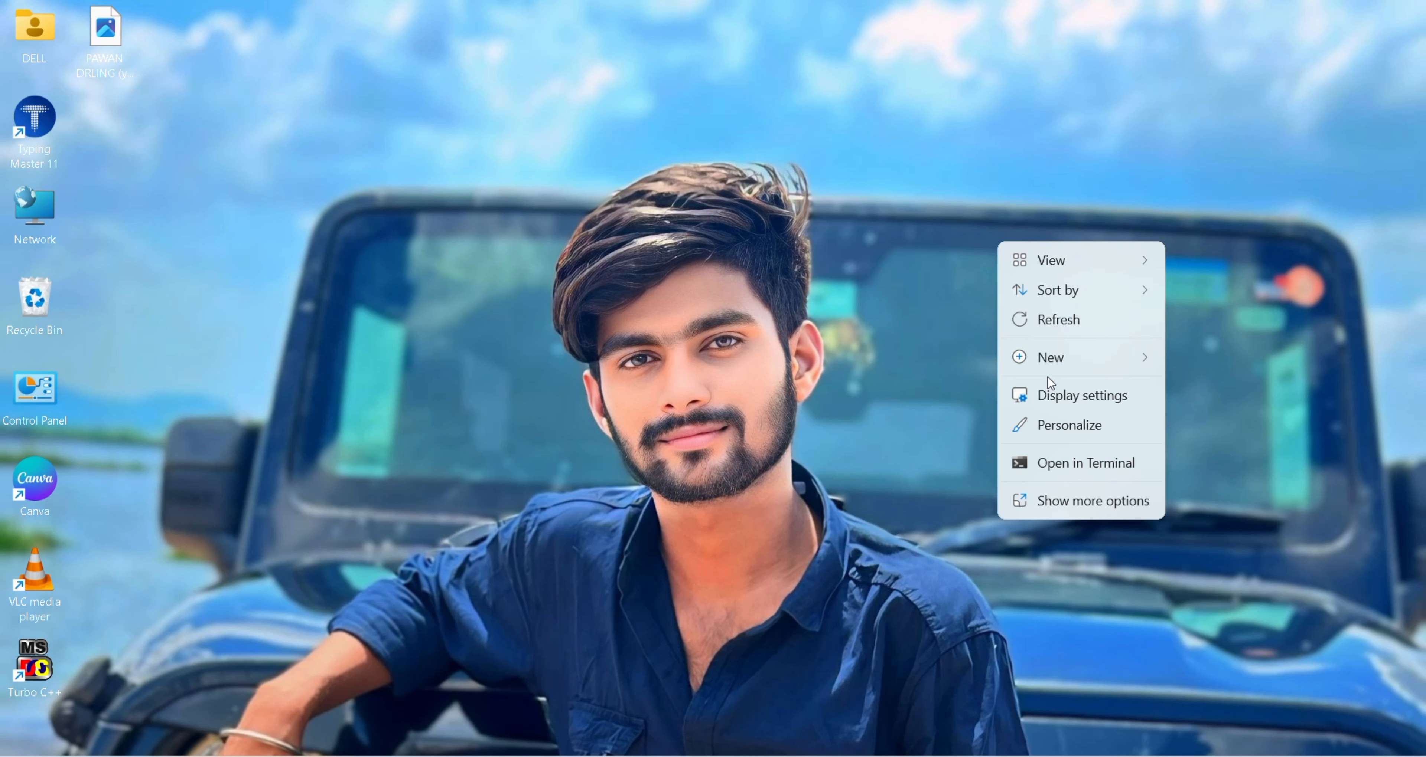
left_click(1075, 318)
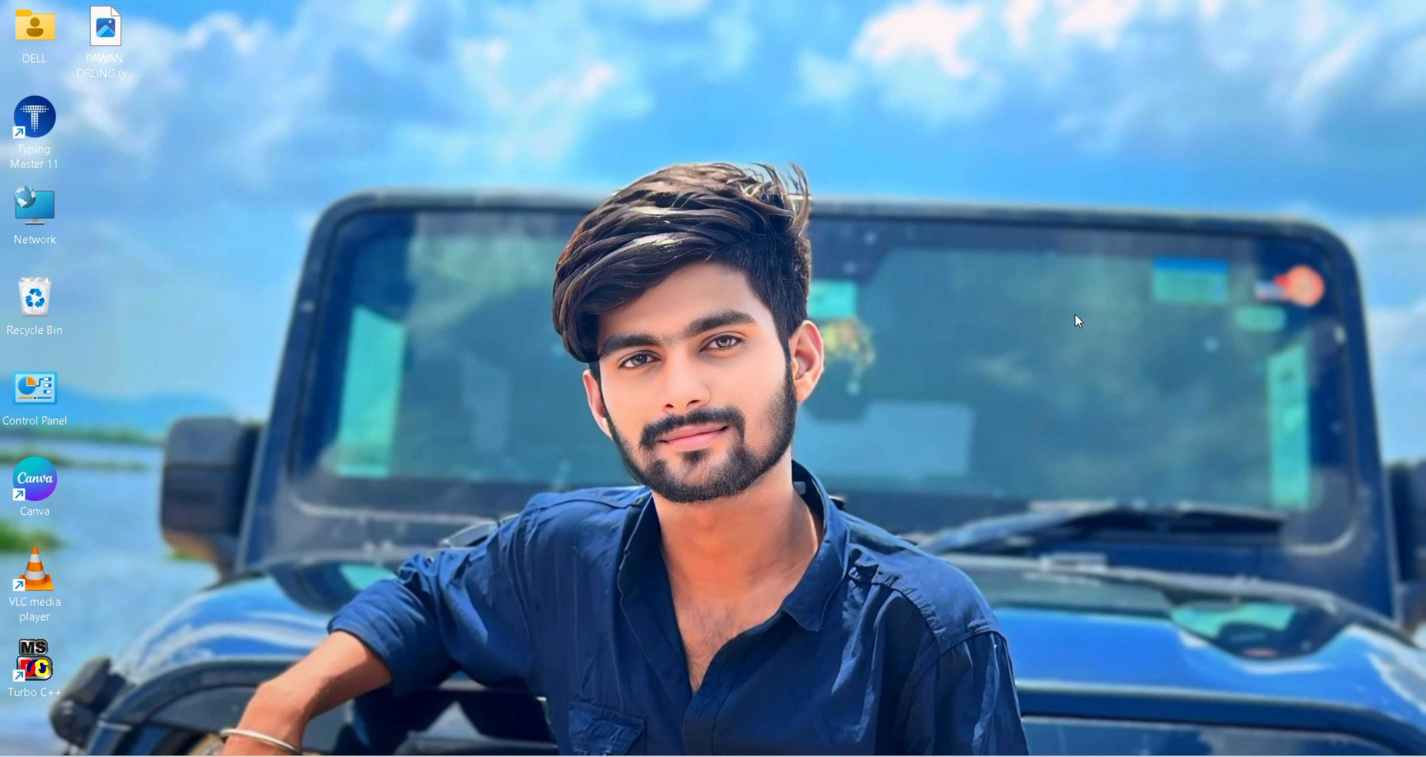
right_click(1077, 320)
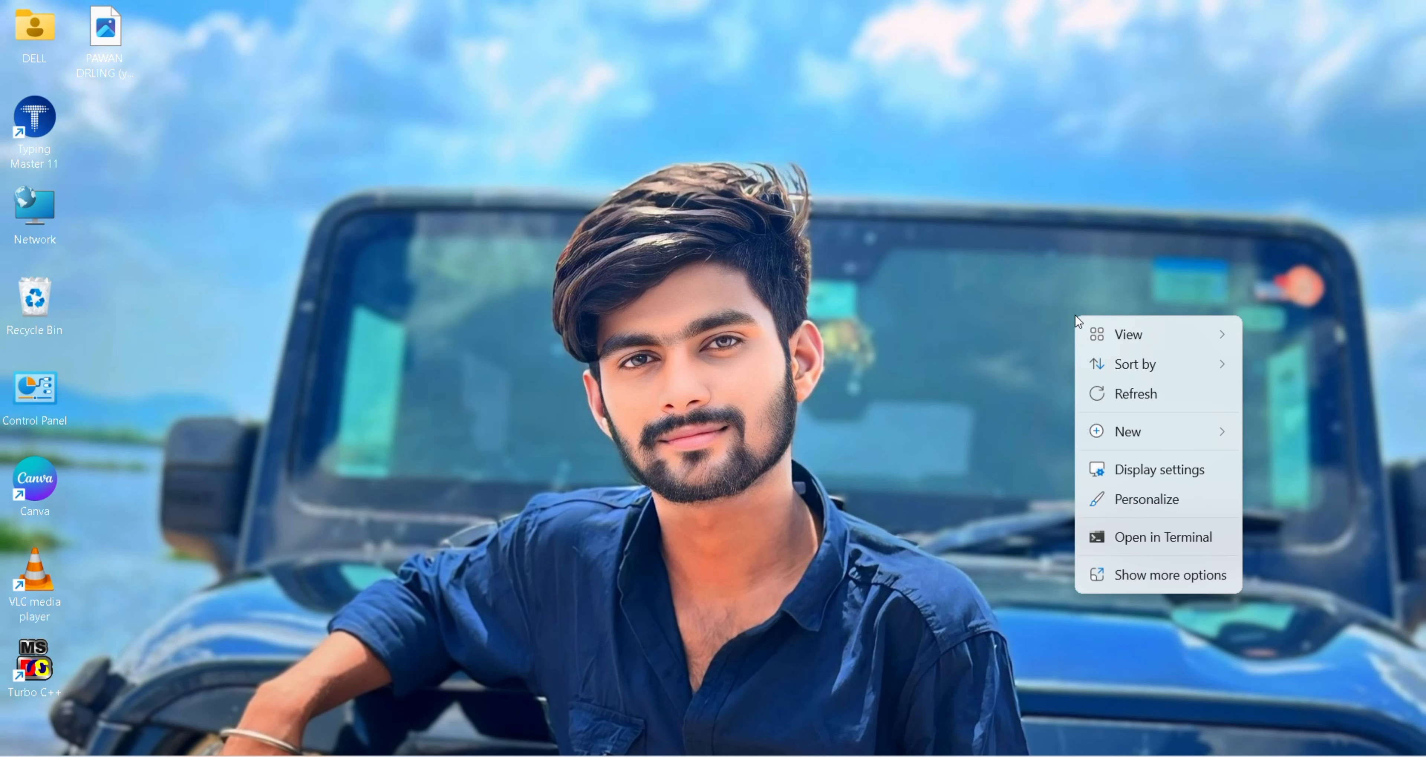
left_click(1117, 404)
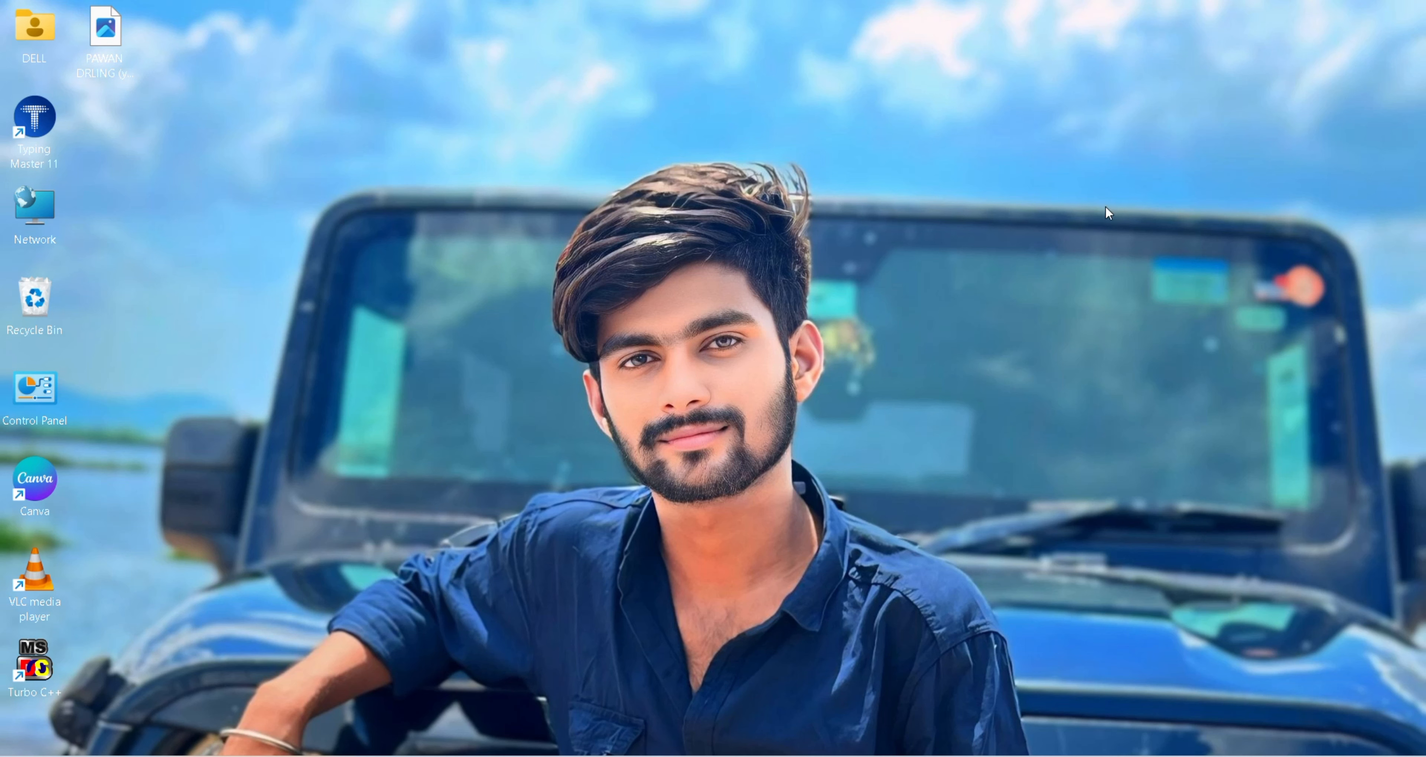
right_click(1000, 268)
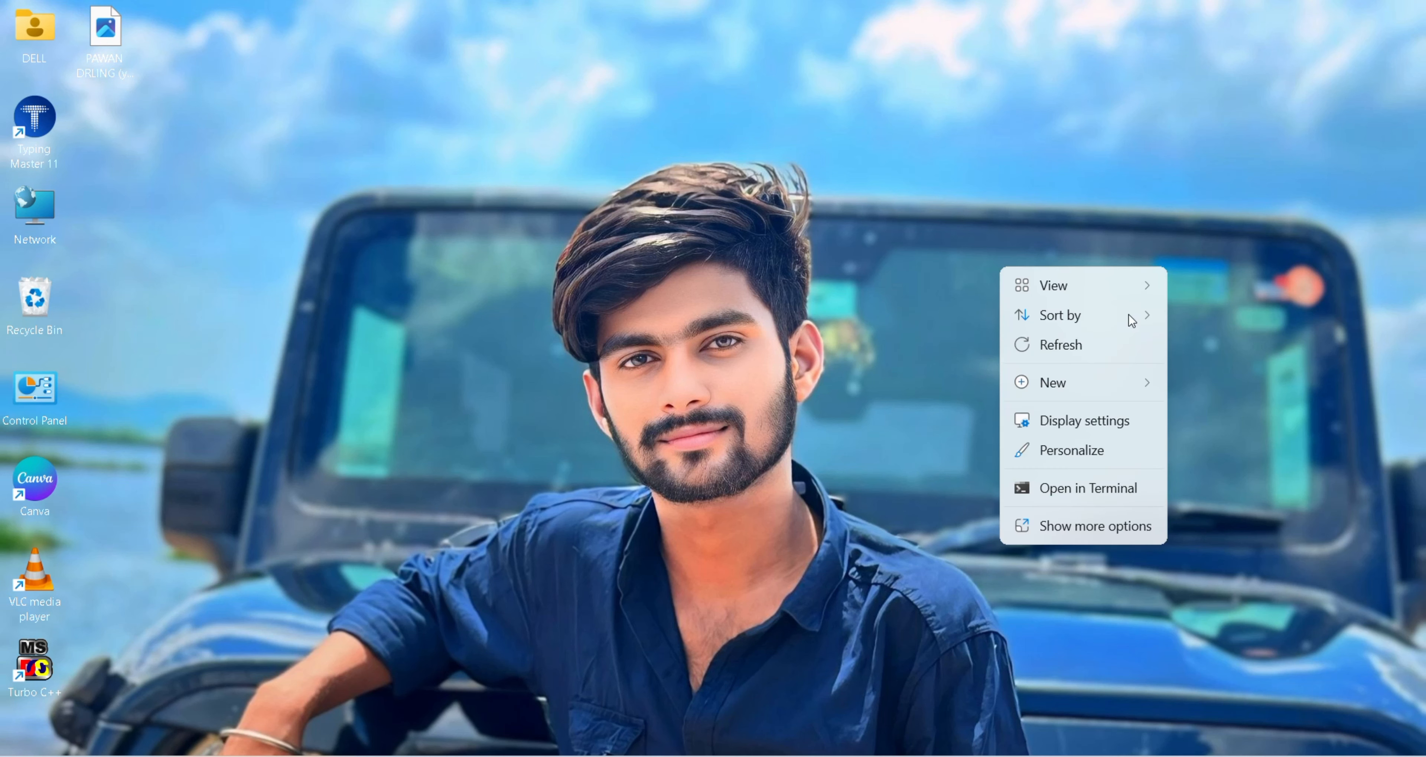
left_click(1110, 353)
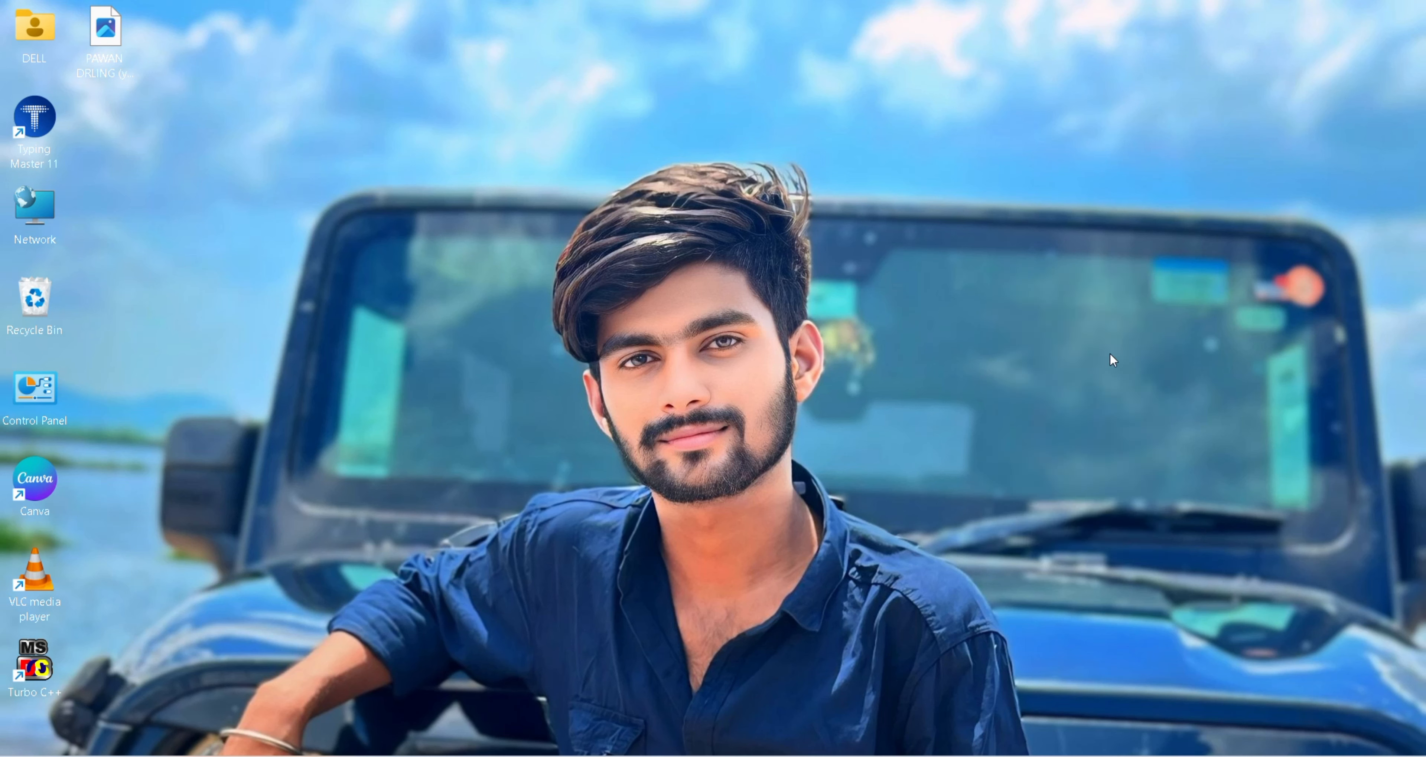
right_click(1109, 355)
mouse_move(1134, 403)
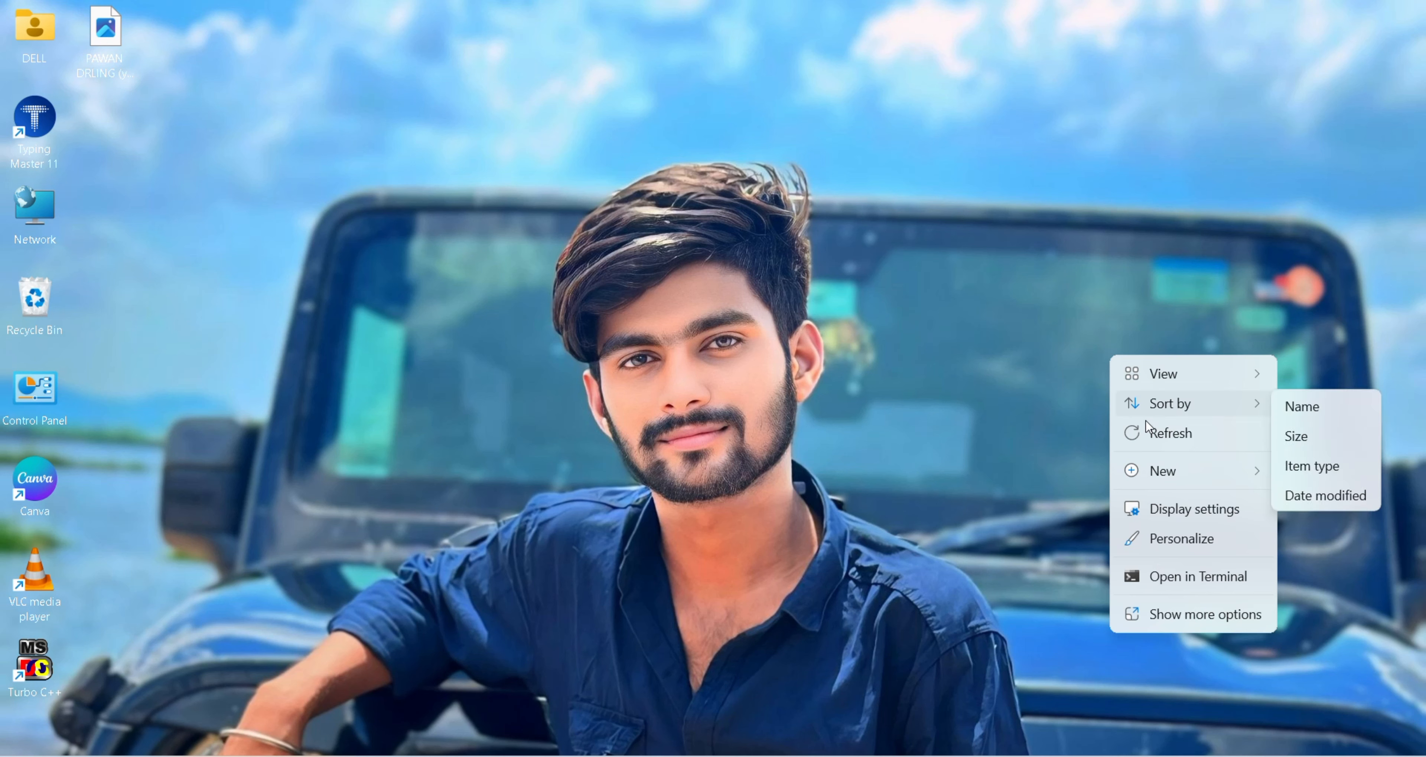
left_click(1145, 427)
right_click(1145, 193)
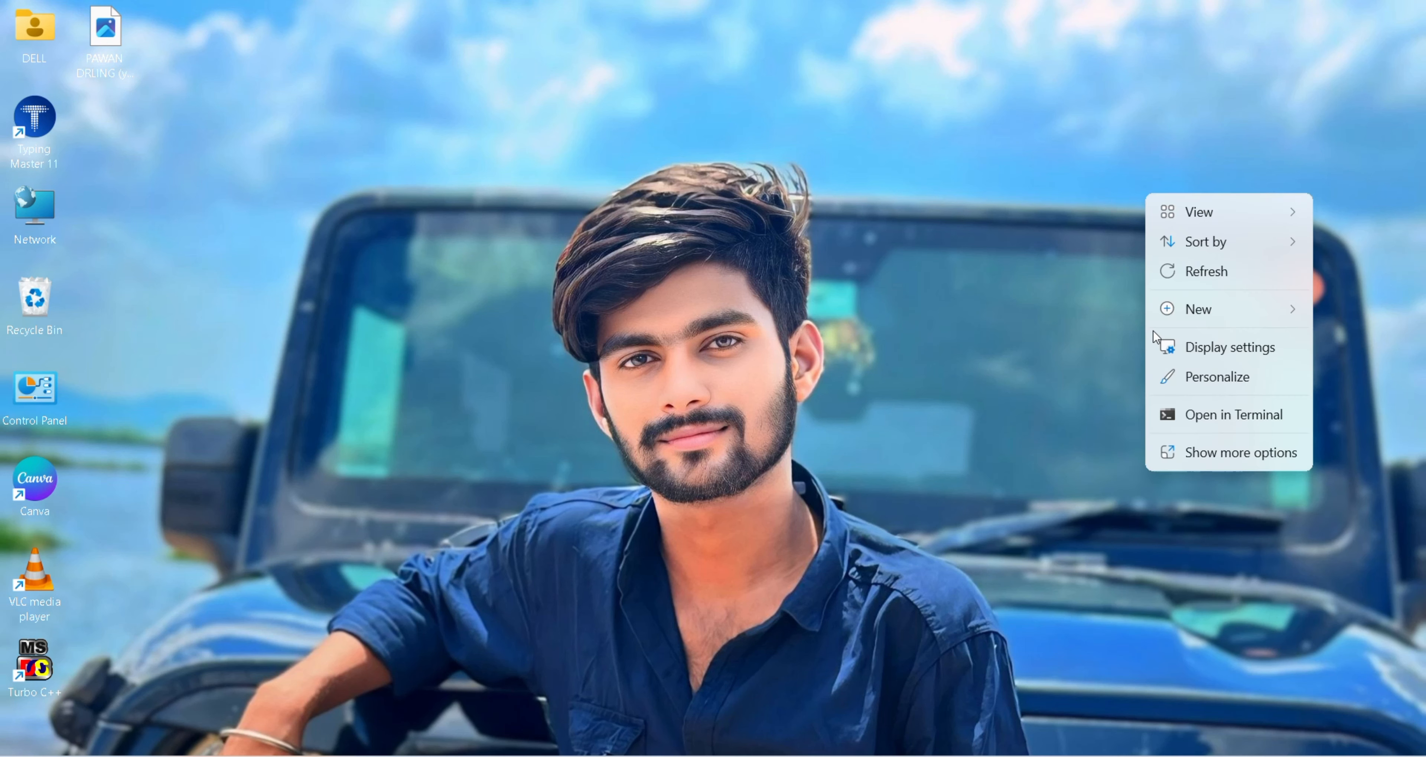
left_click(1174, 276)
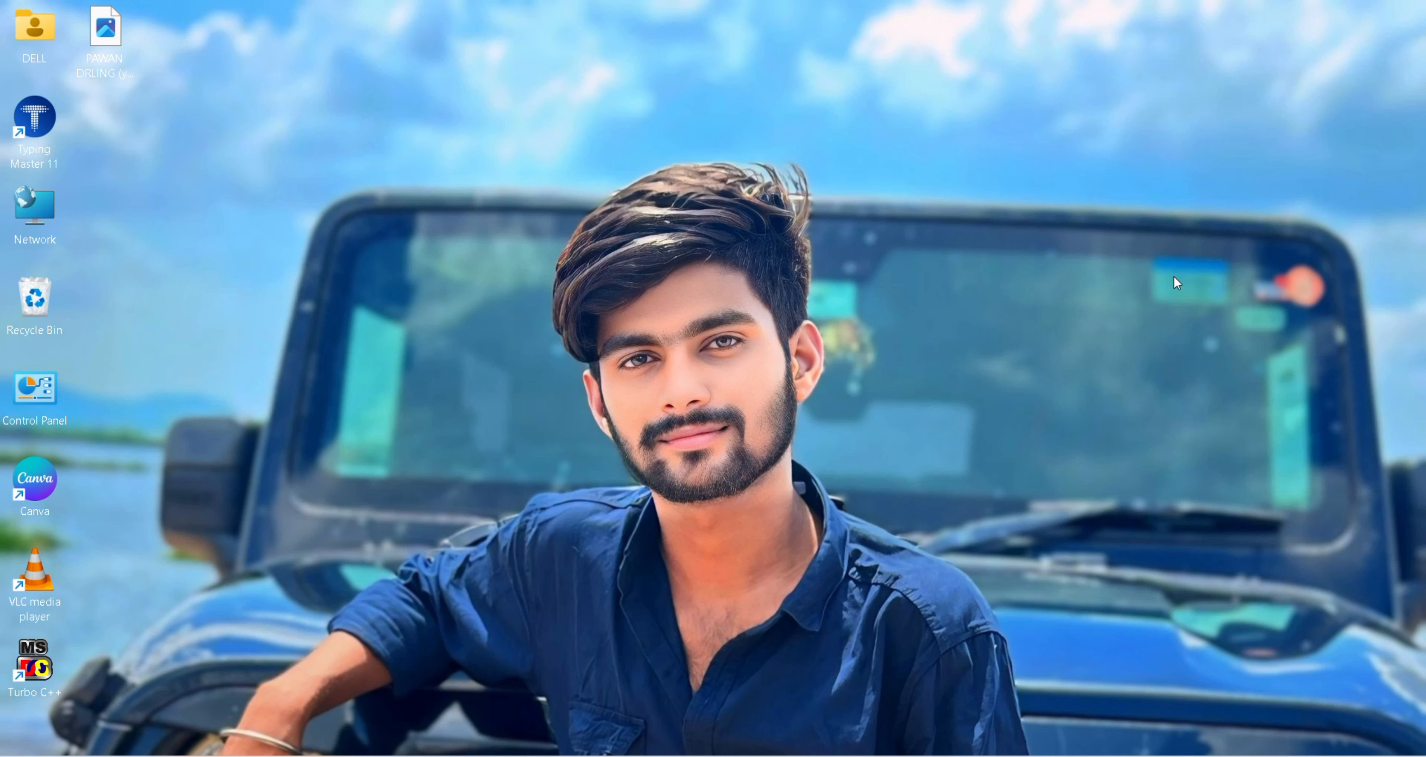
right_click(1172, 275)
left_click(1211, 357)
Step: Switch to Excel and create a new blank workbook
left_click(426, 754)
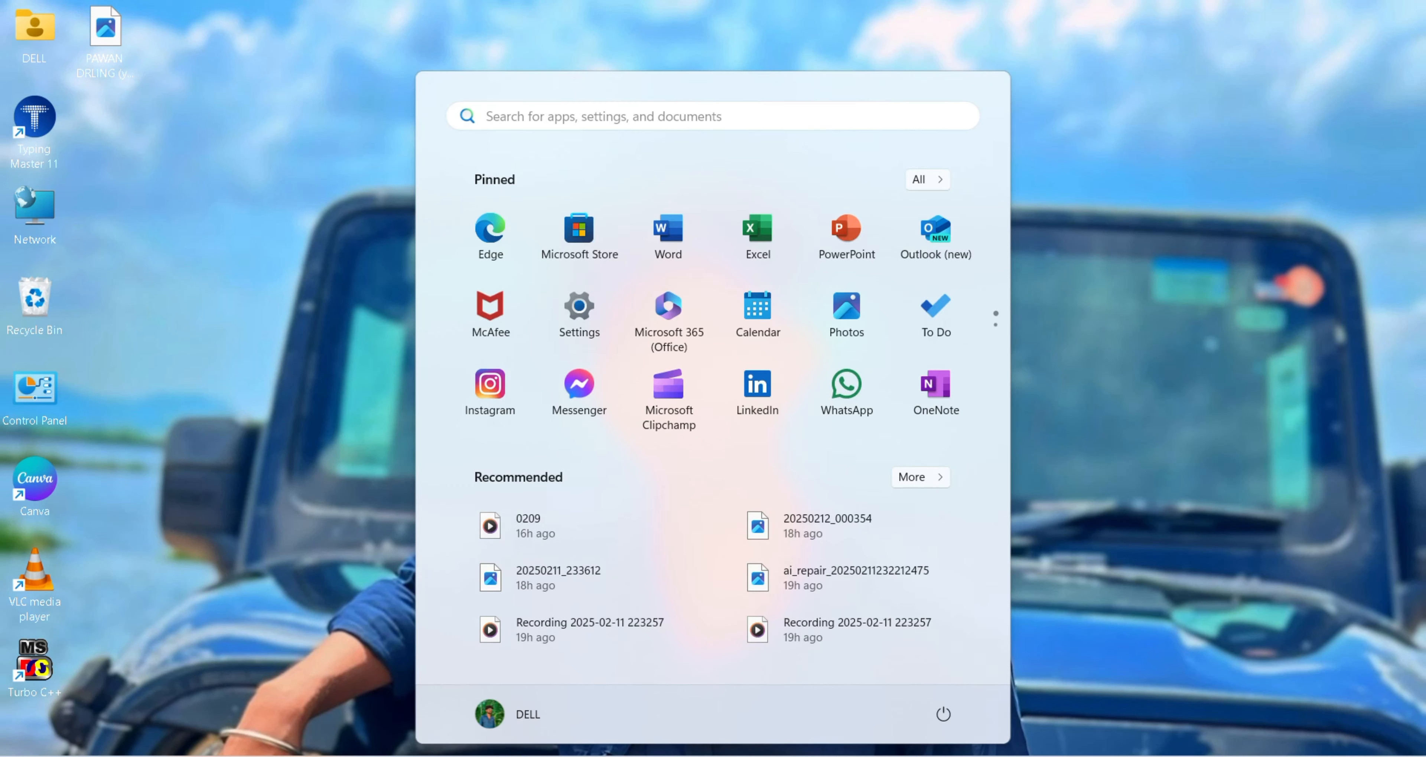
left_click(739, 274)
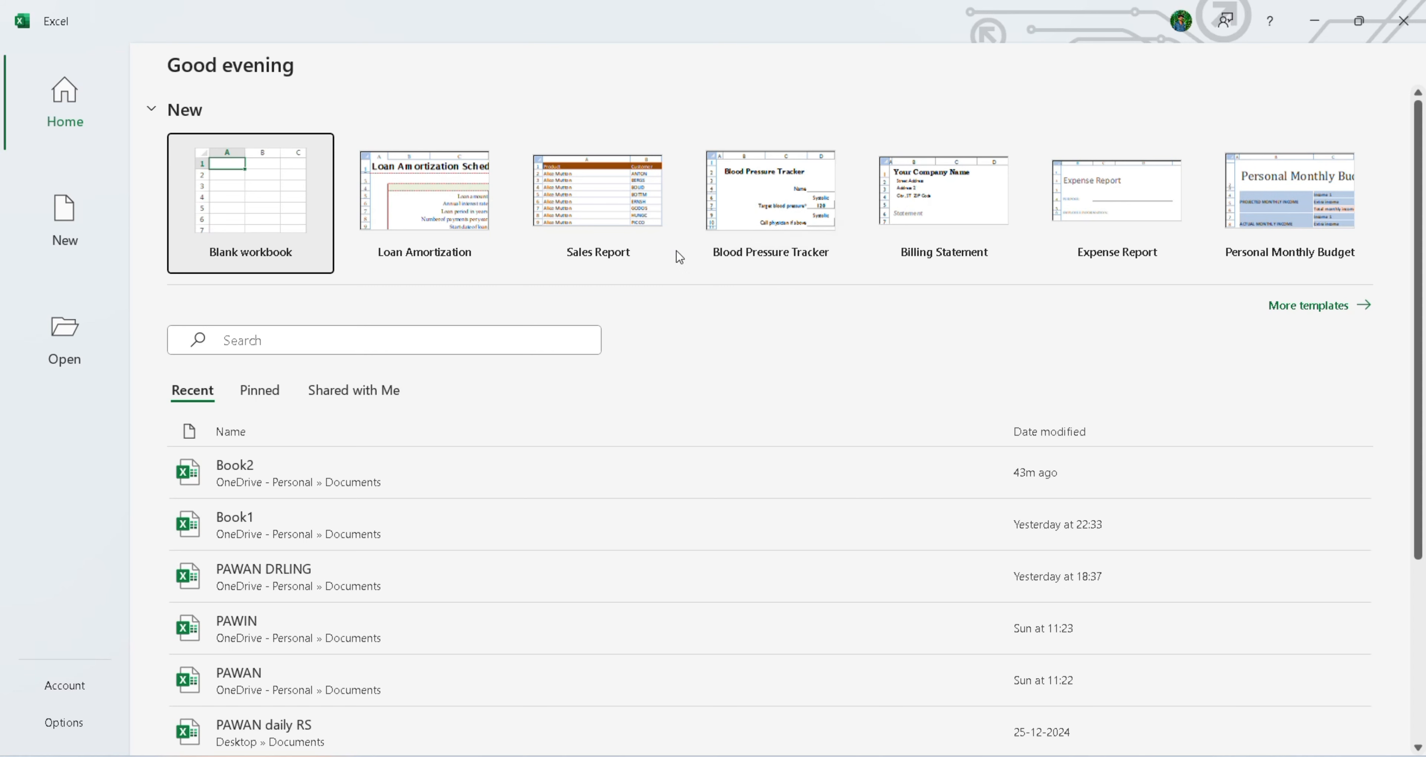
left_click(220, 172)
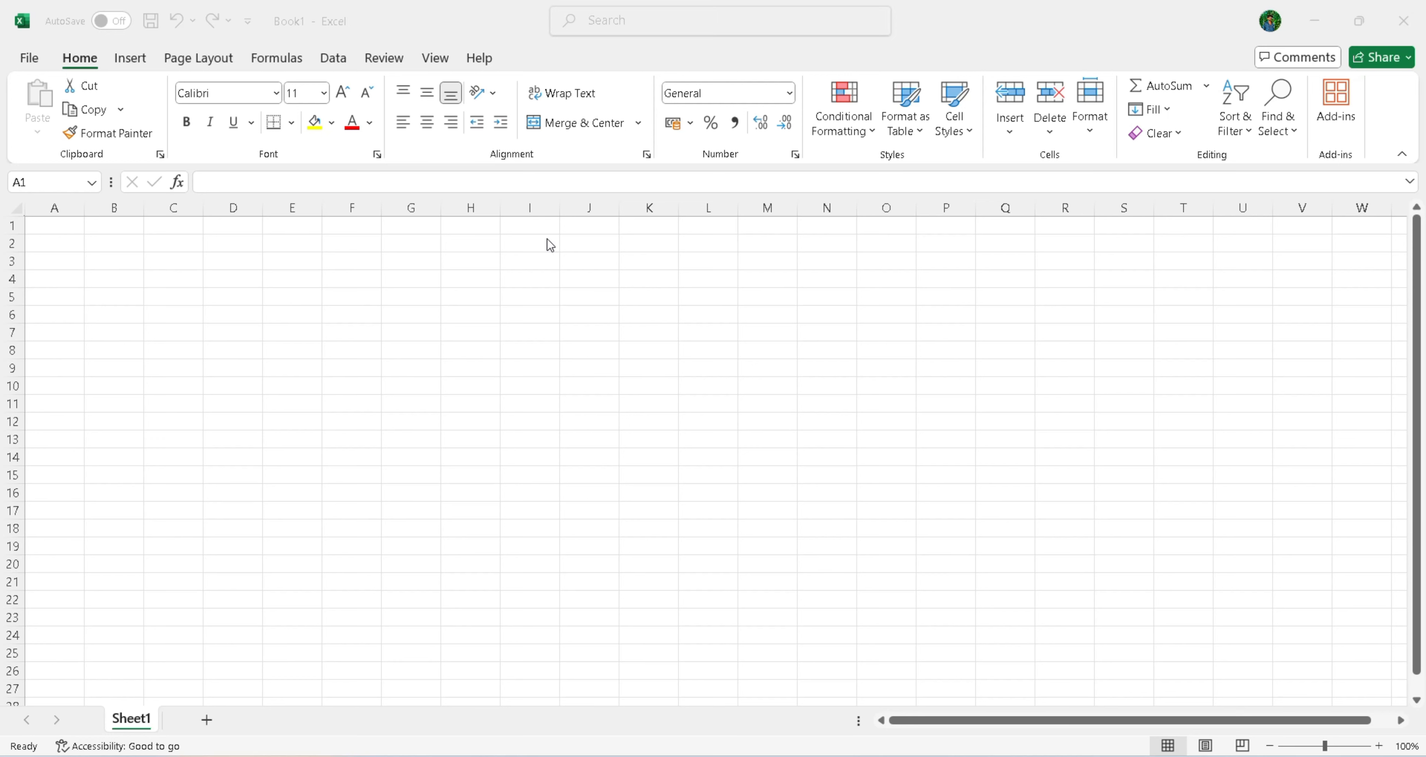
left_click(248, 275)
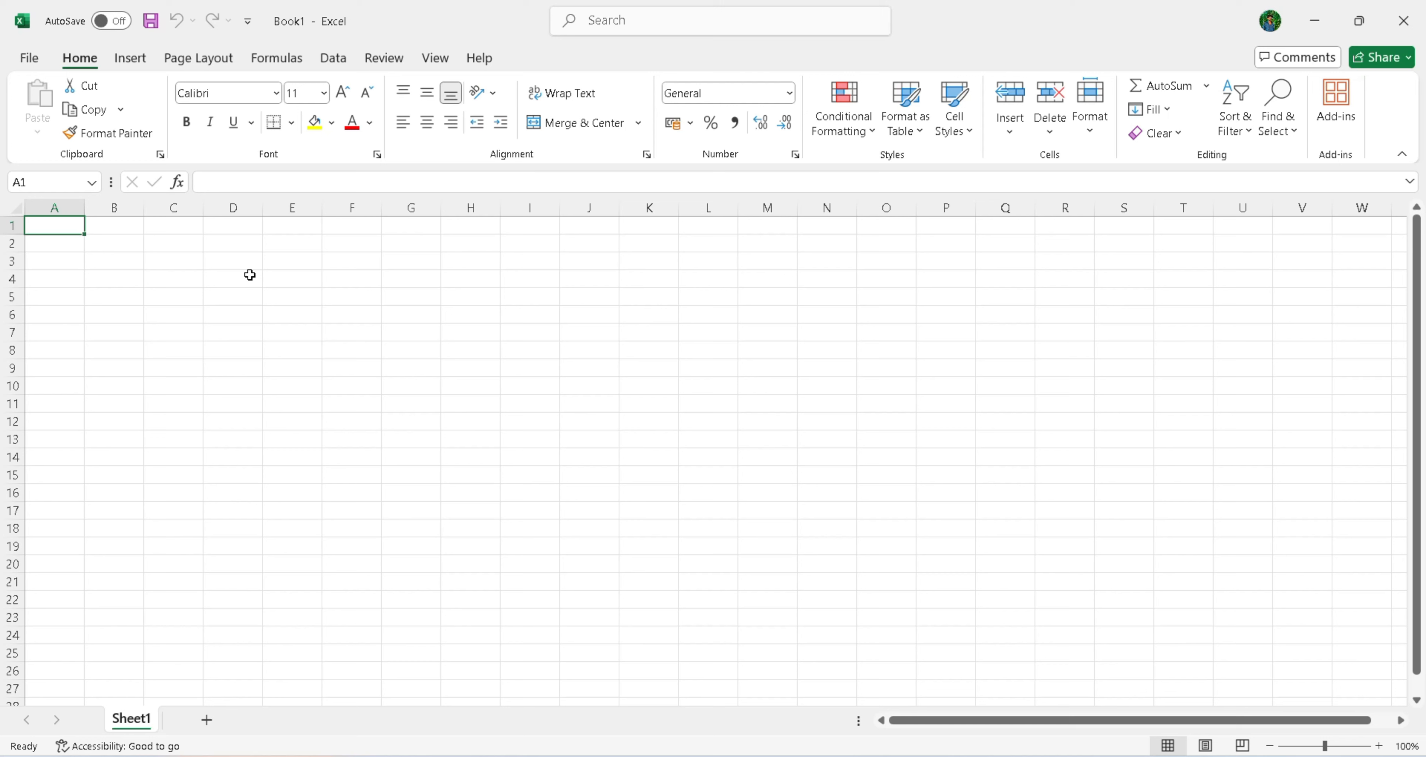
Step: Merge and center cells E4:K6 and enter the title "pawan shoping mall" in the merged cell
left_click(289, 285)
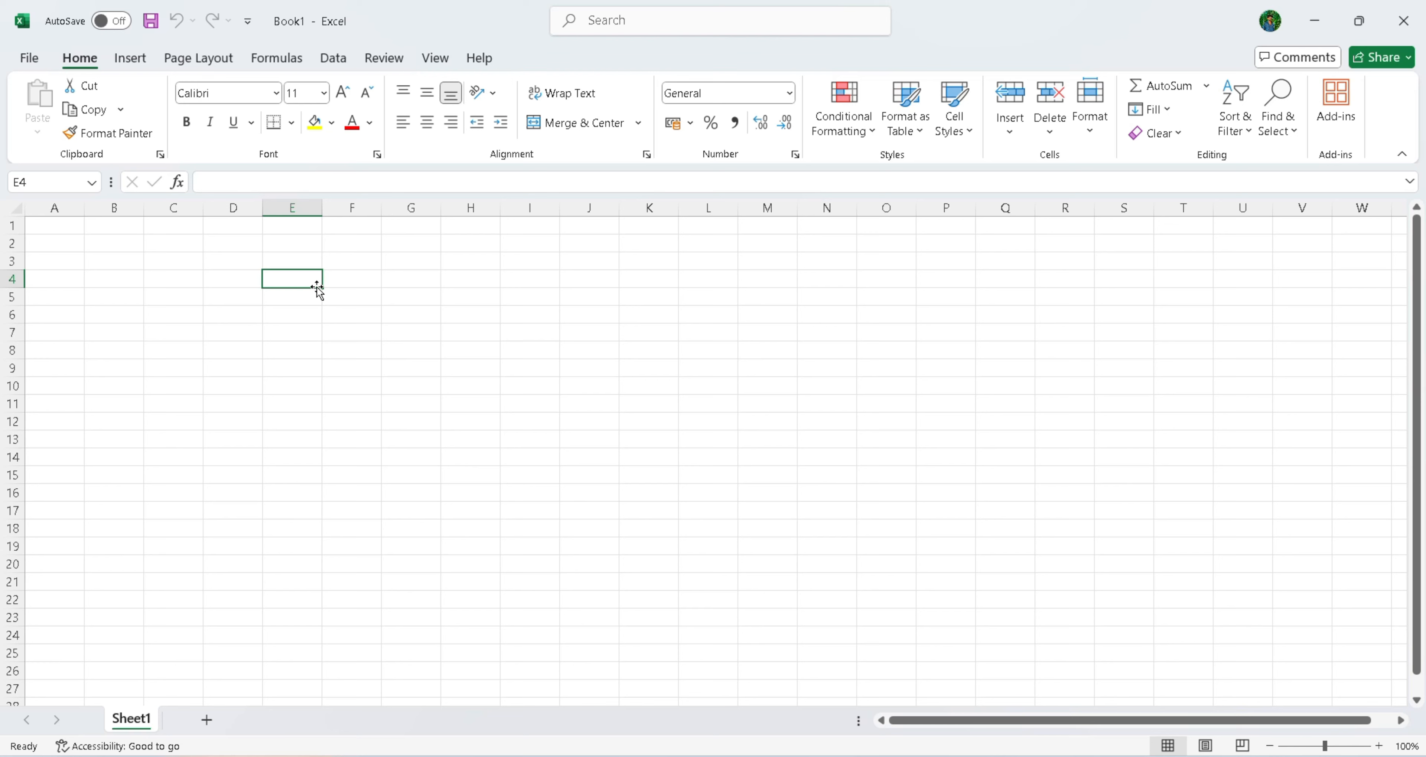
left_click_drag(316, 286, 573, 284)
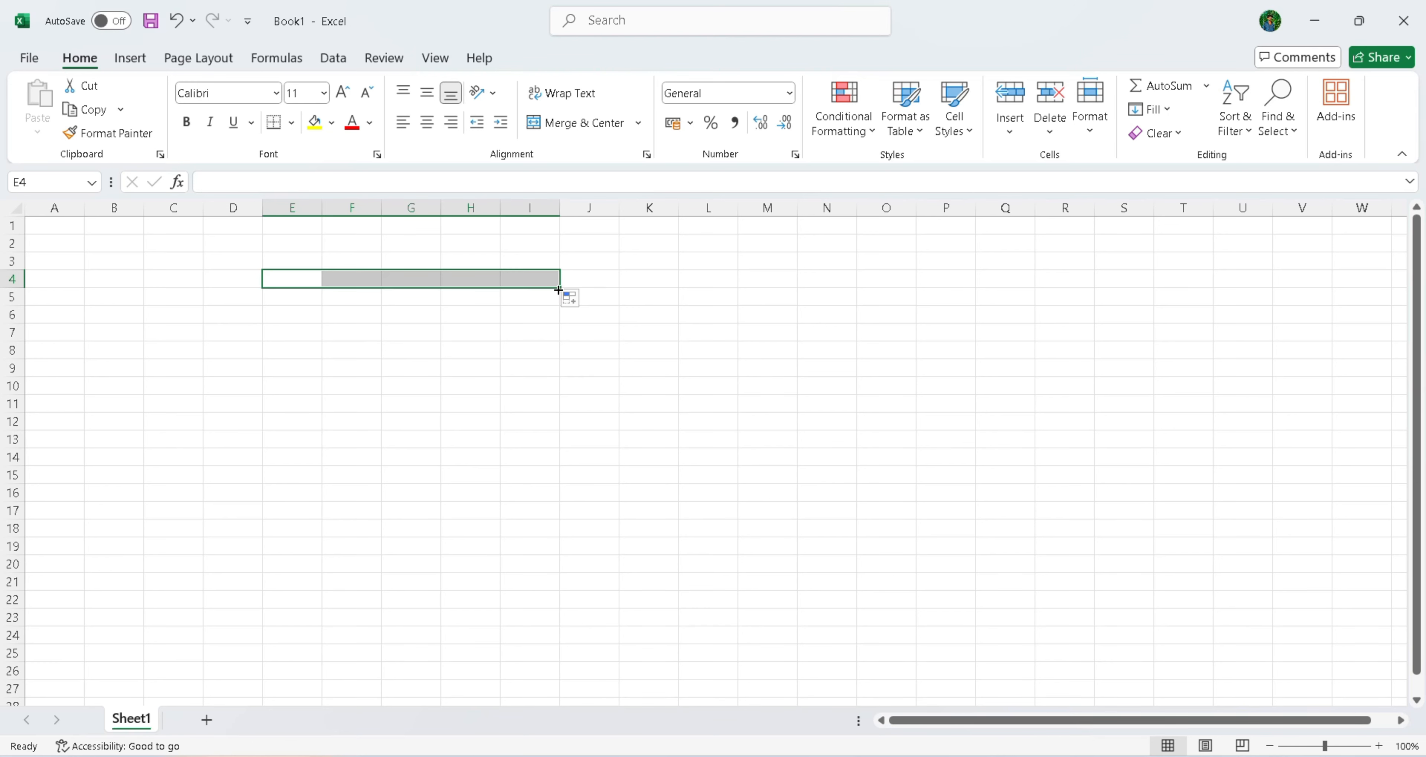
left_click(562, 285)
left_click_drag(558, 292, 678, 326)
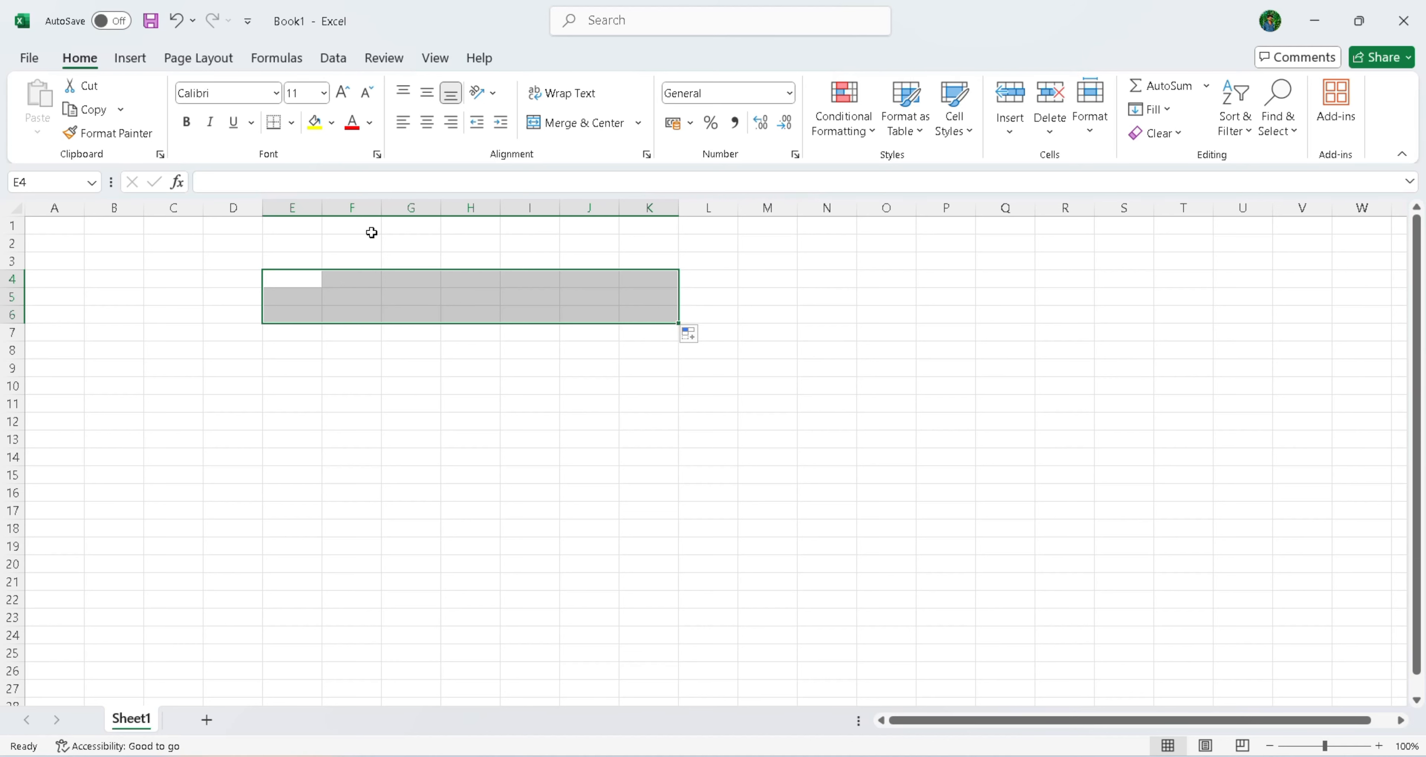
left_click(630, 123)
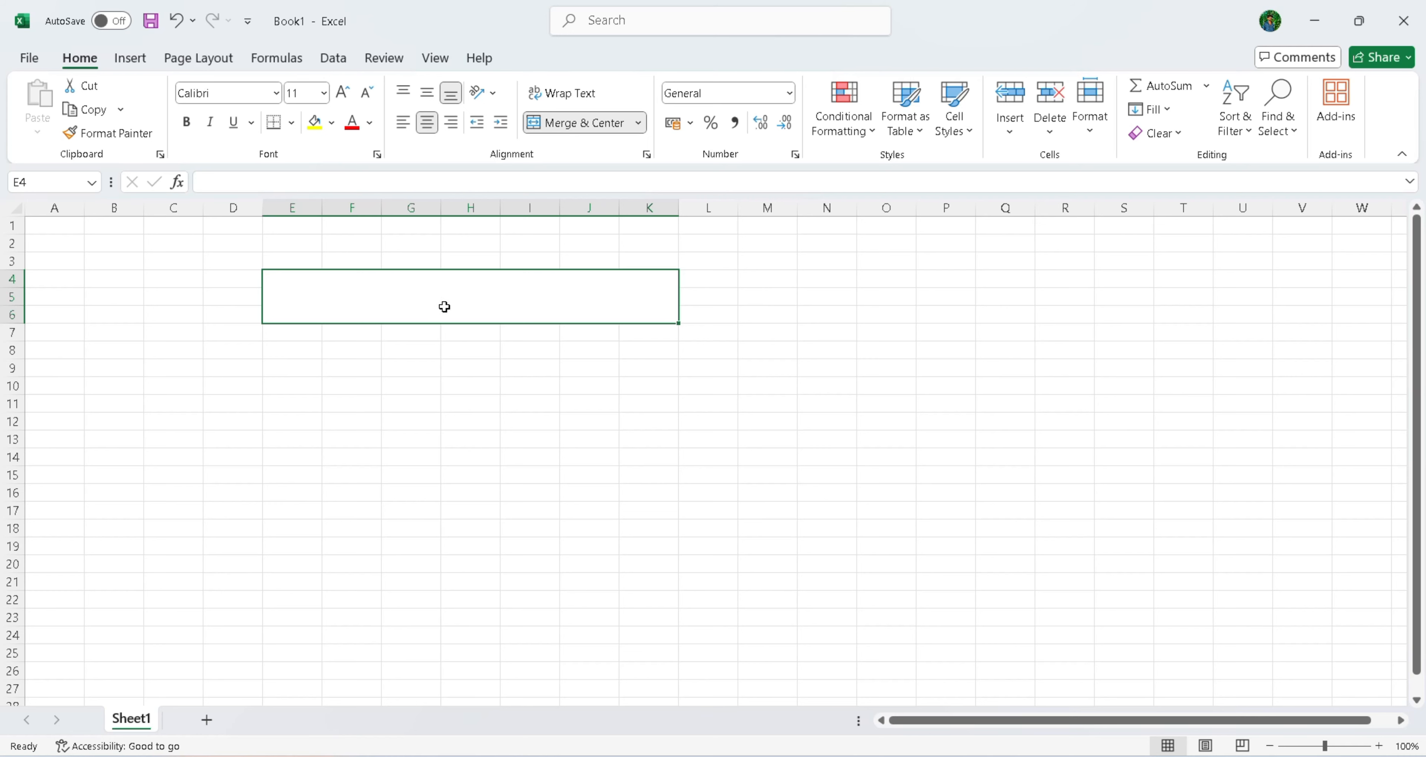
type("pawan s")
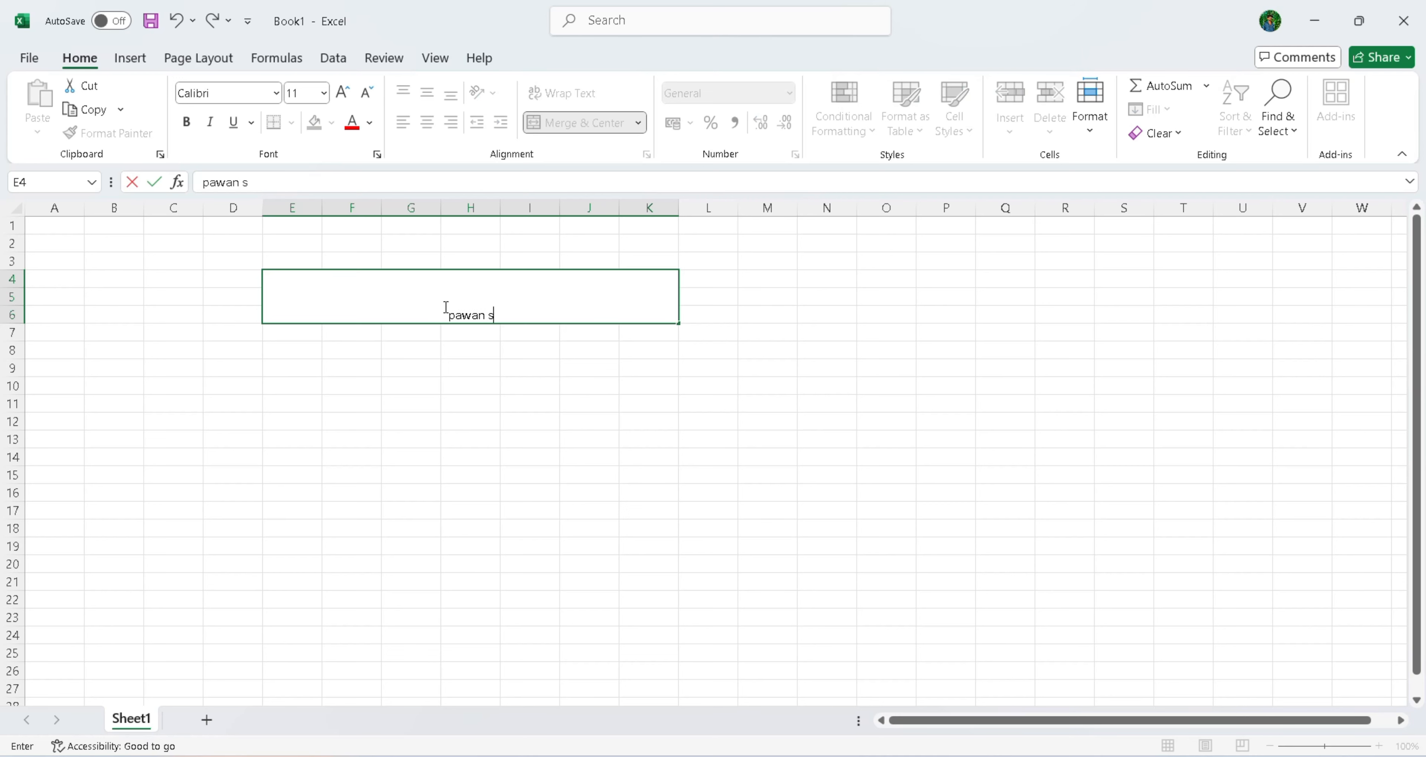
type("hoping mall")
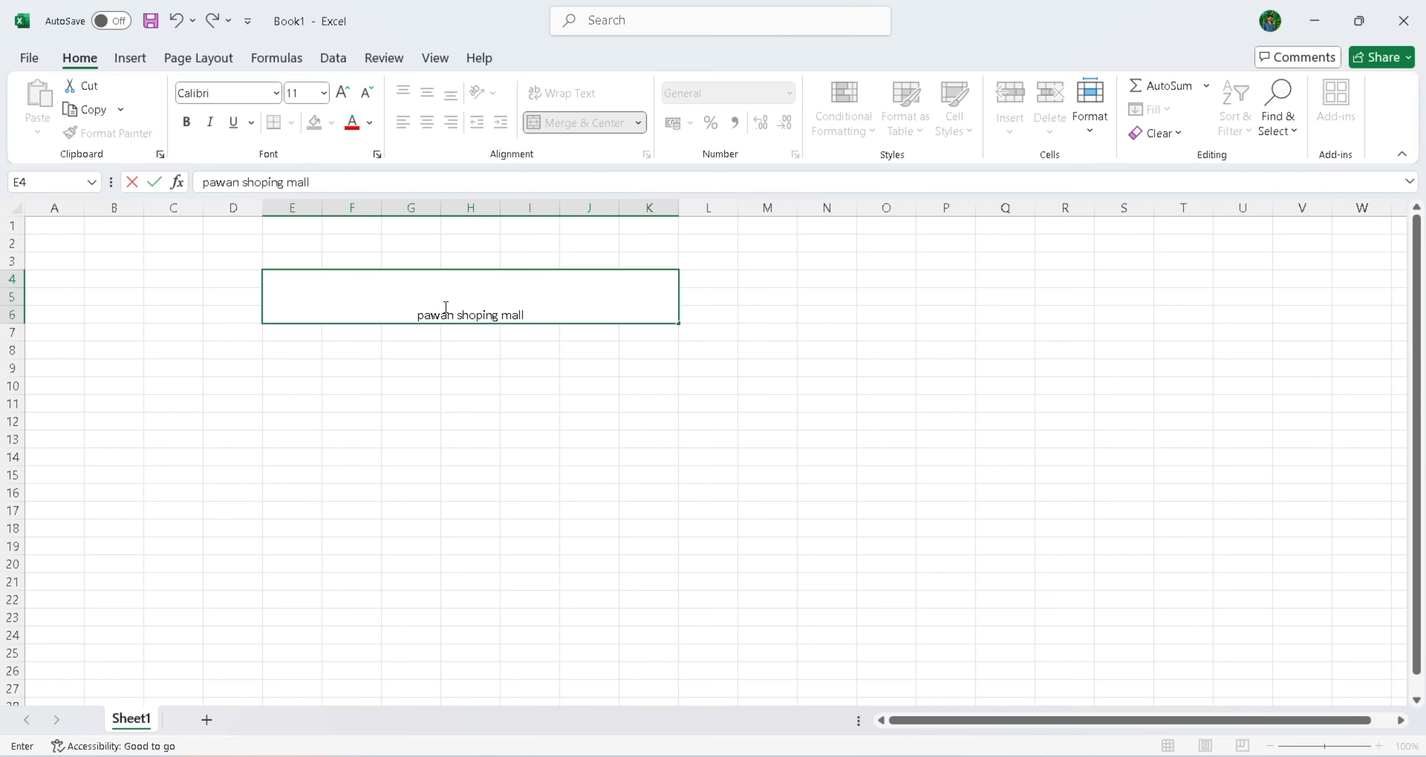
Step: Format the title text in the Algerian font at size 24
left_click_drag(538, 315, 415, 331)
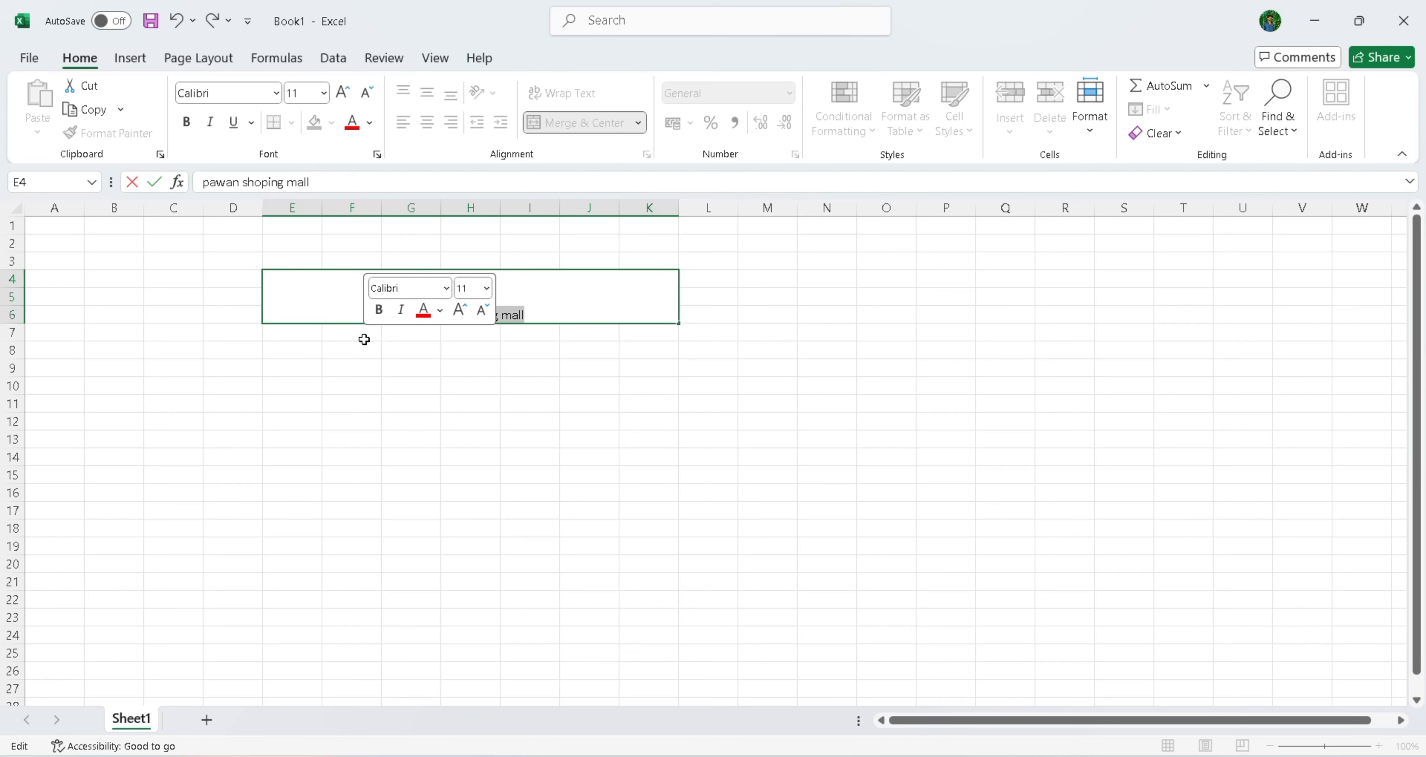
left_click(323, 97)
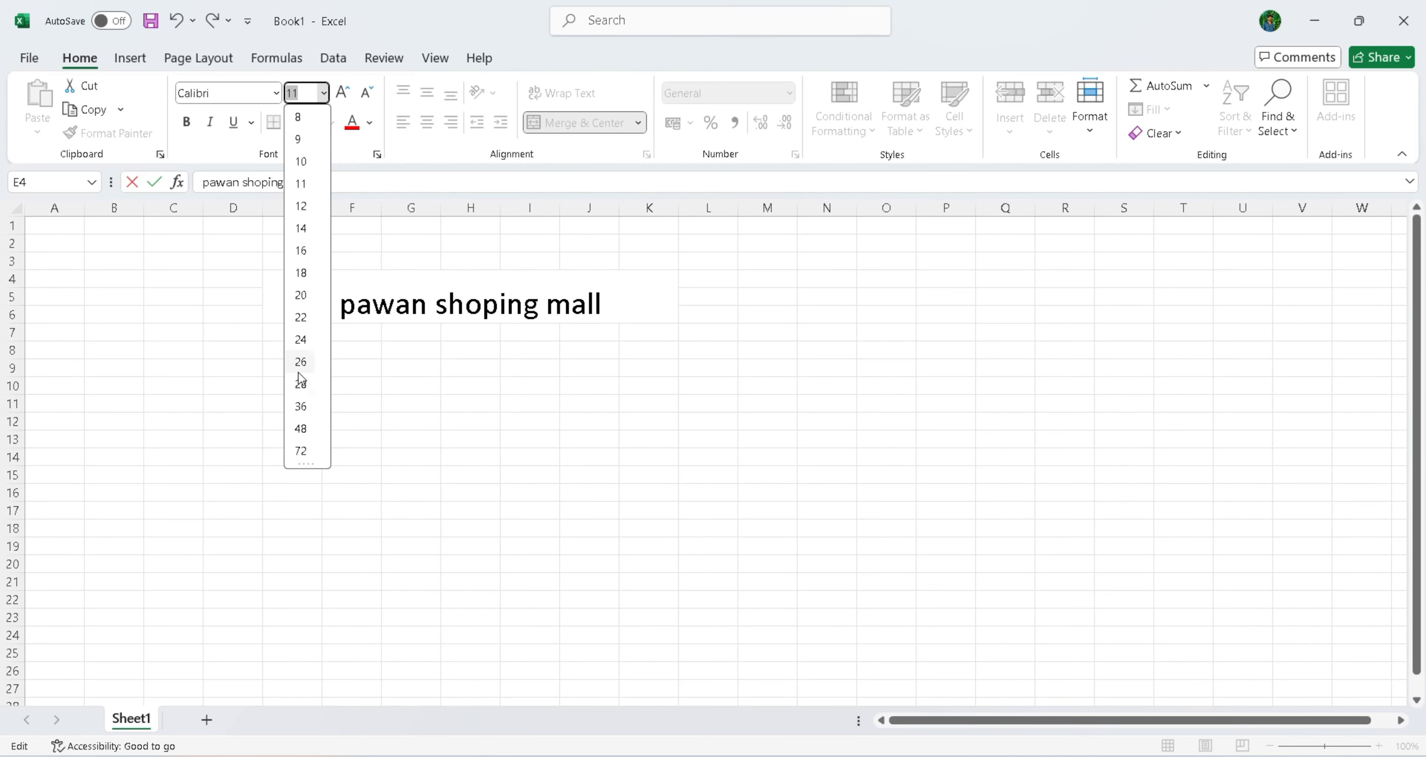
left_click(275, 93)
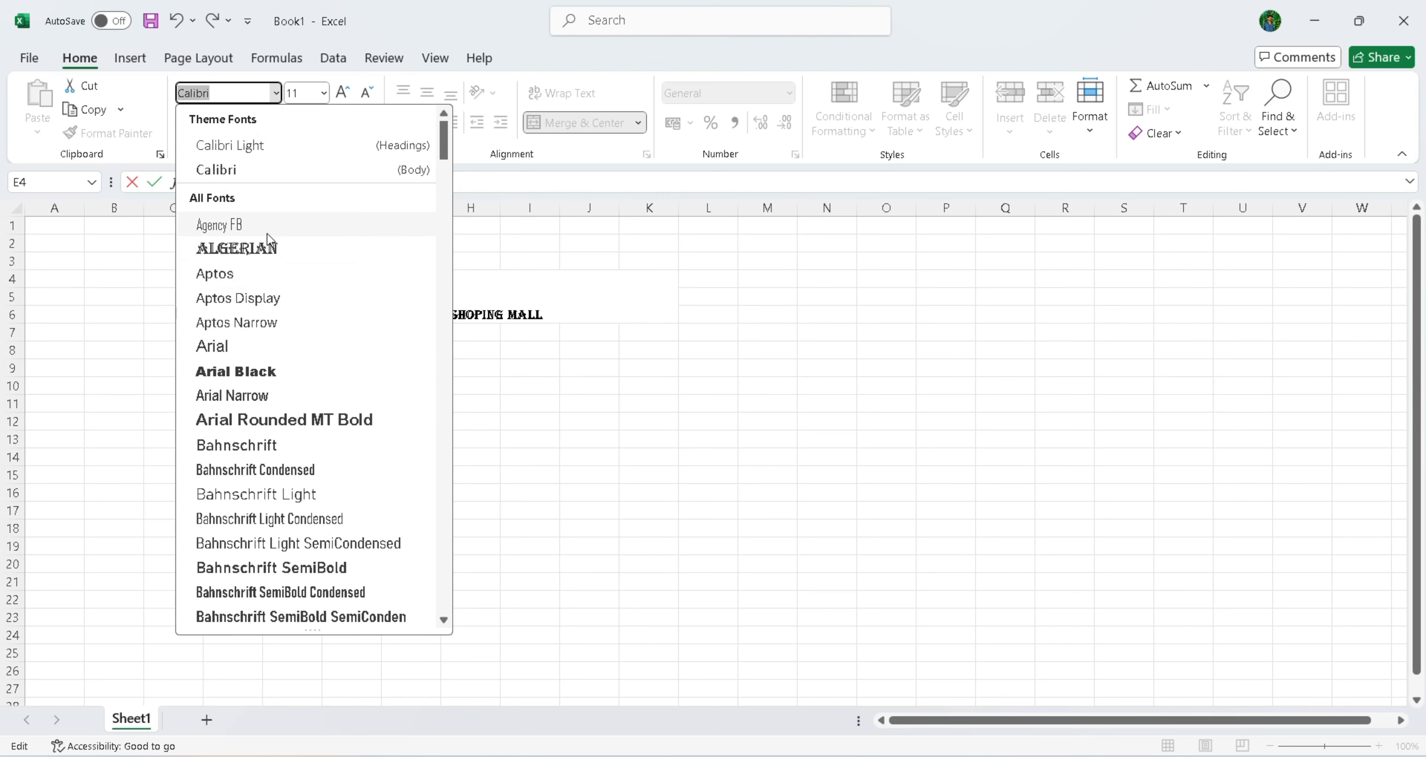
left_click(267, 248)
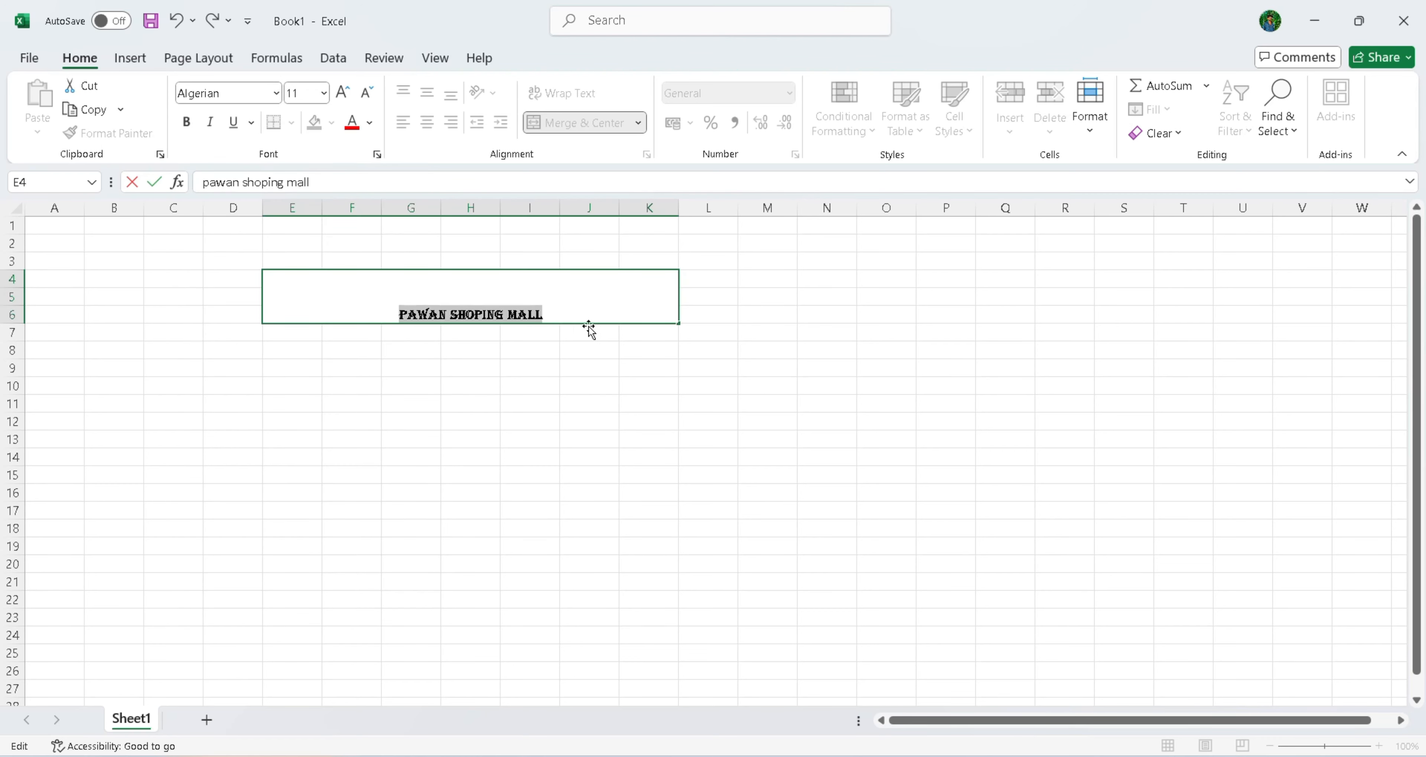
left_click(323, 93)
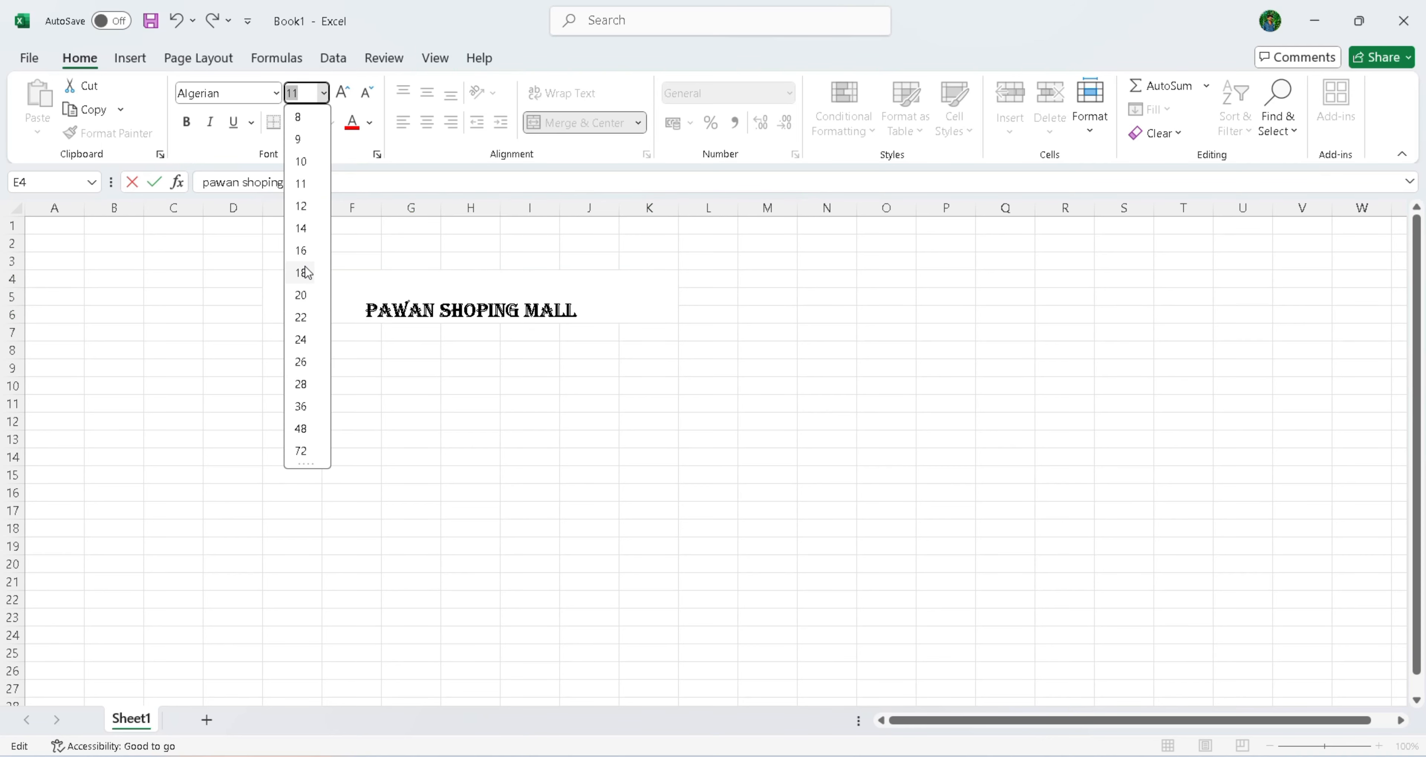
left_click(301, 338)
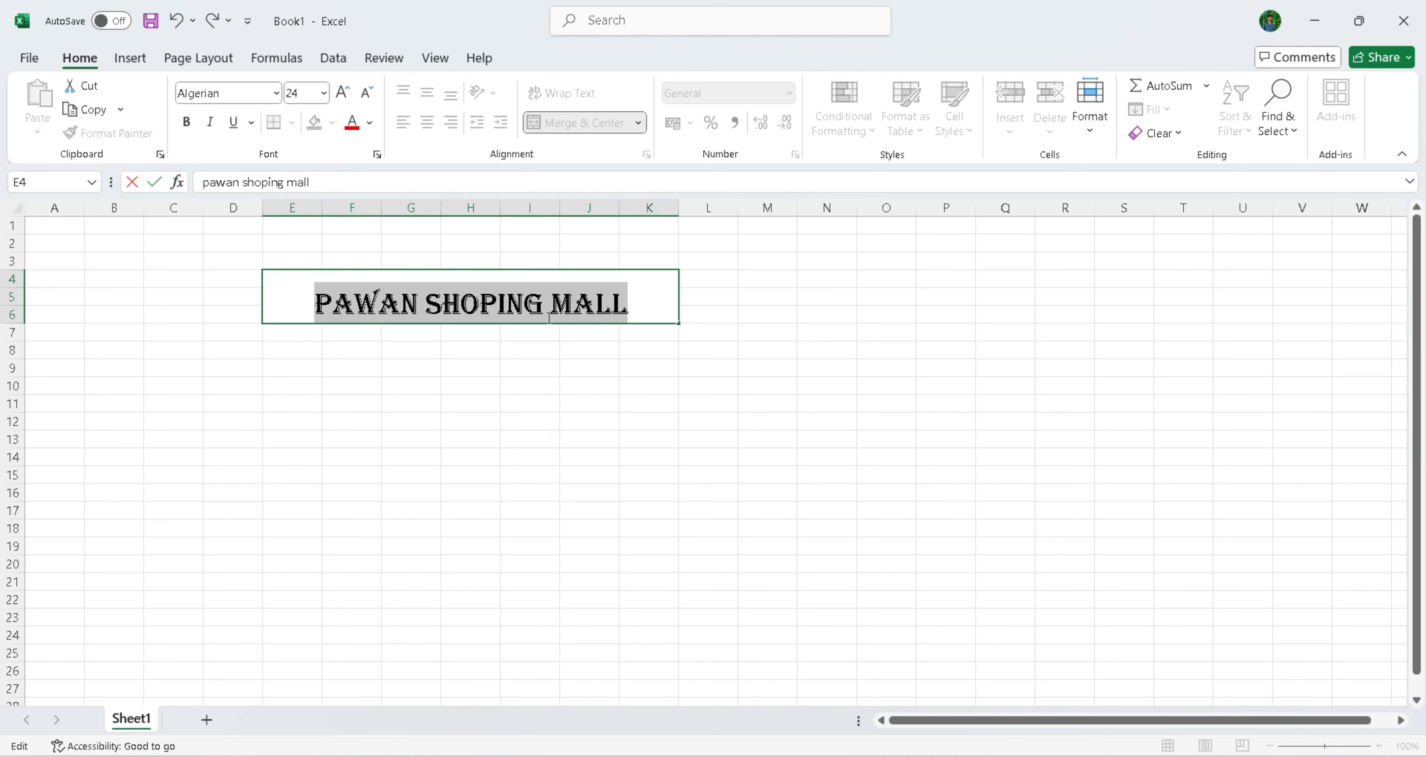
left_click(632, 309)
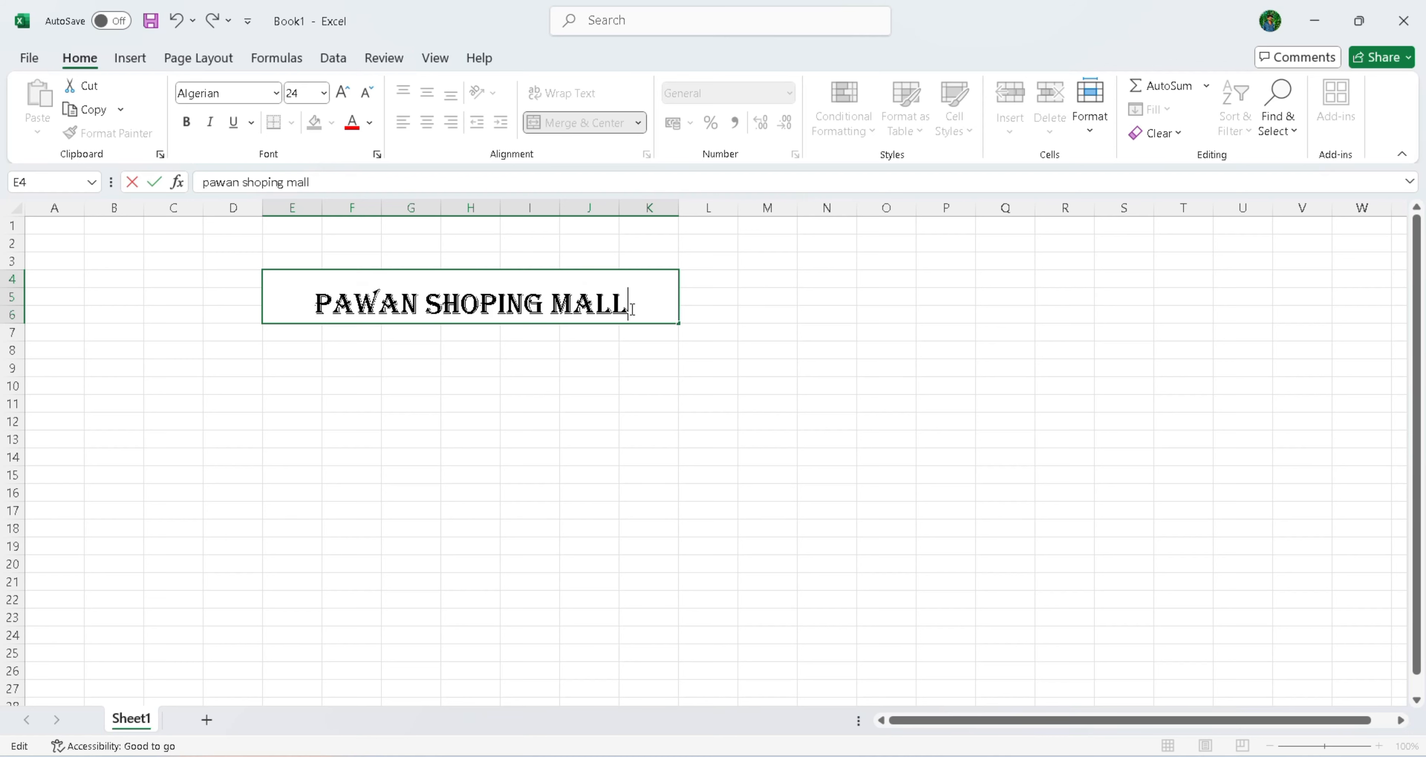
left_click(495, 246)
Step: Fill the merged title cell E4:K6 with the standard Blue colour
left_click(494, 304)
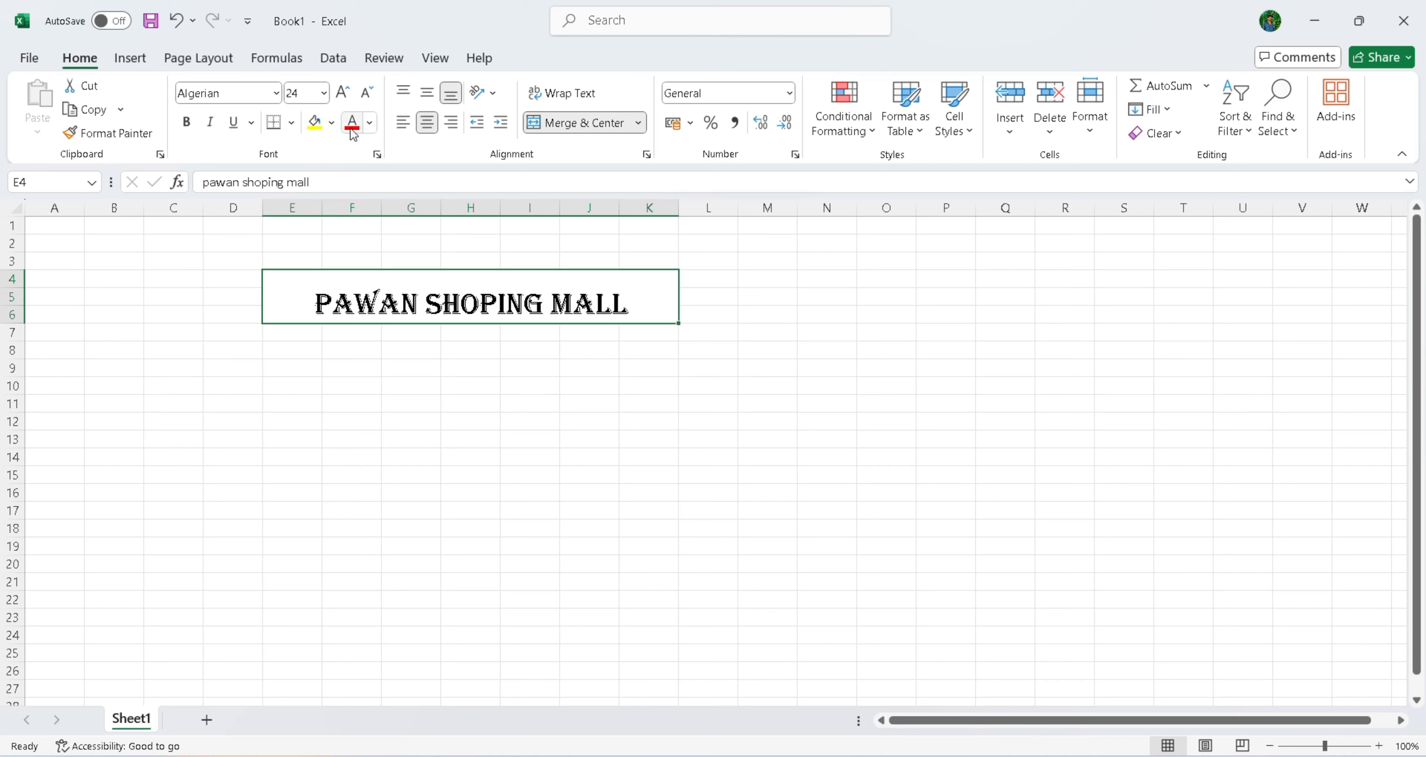
left_click(325, 123)
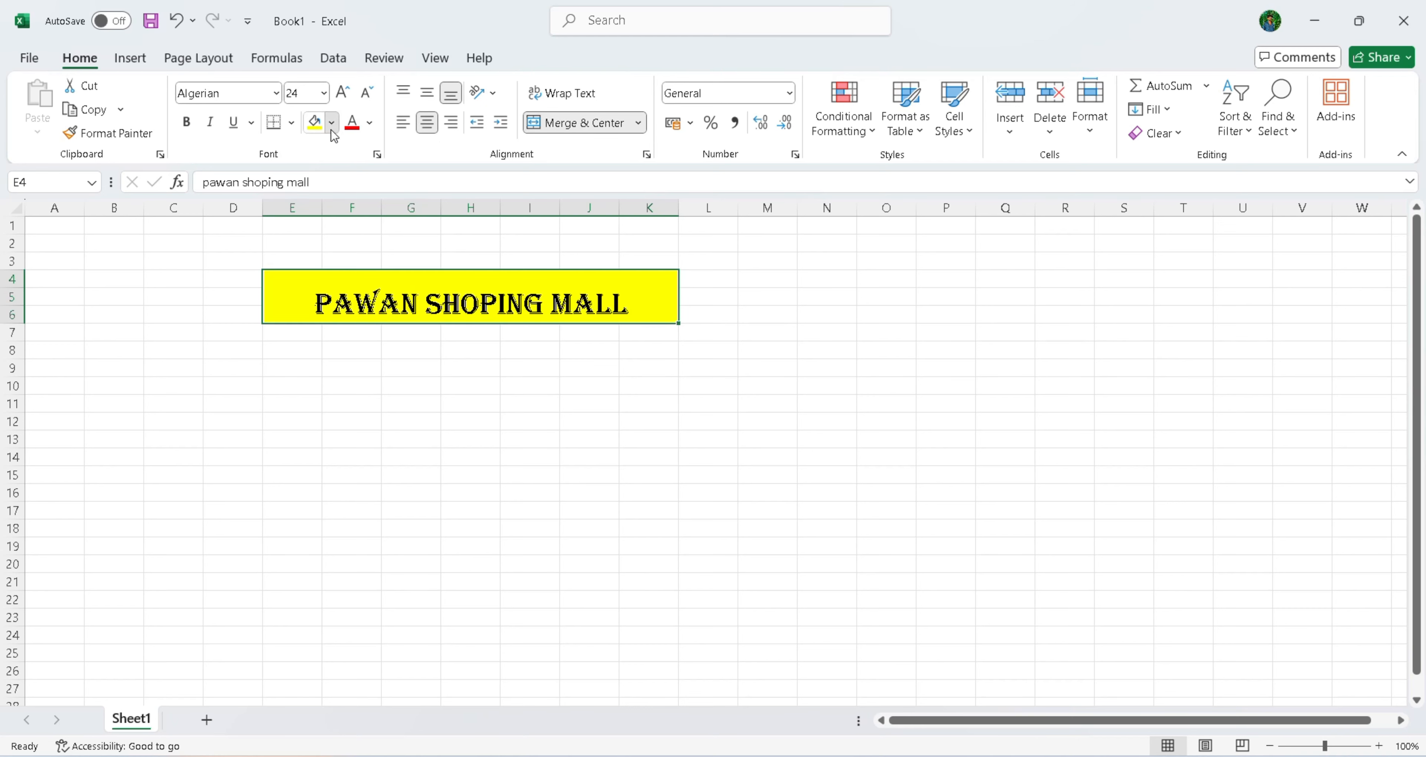
left_click(332, 123)
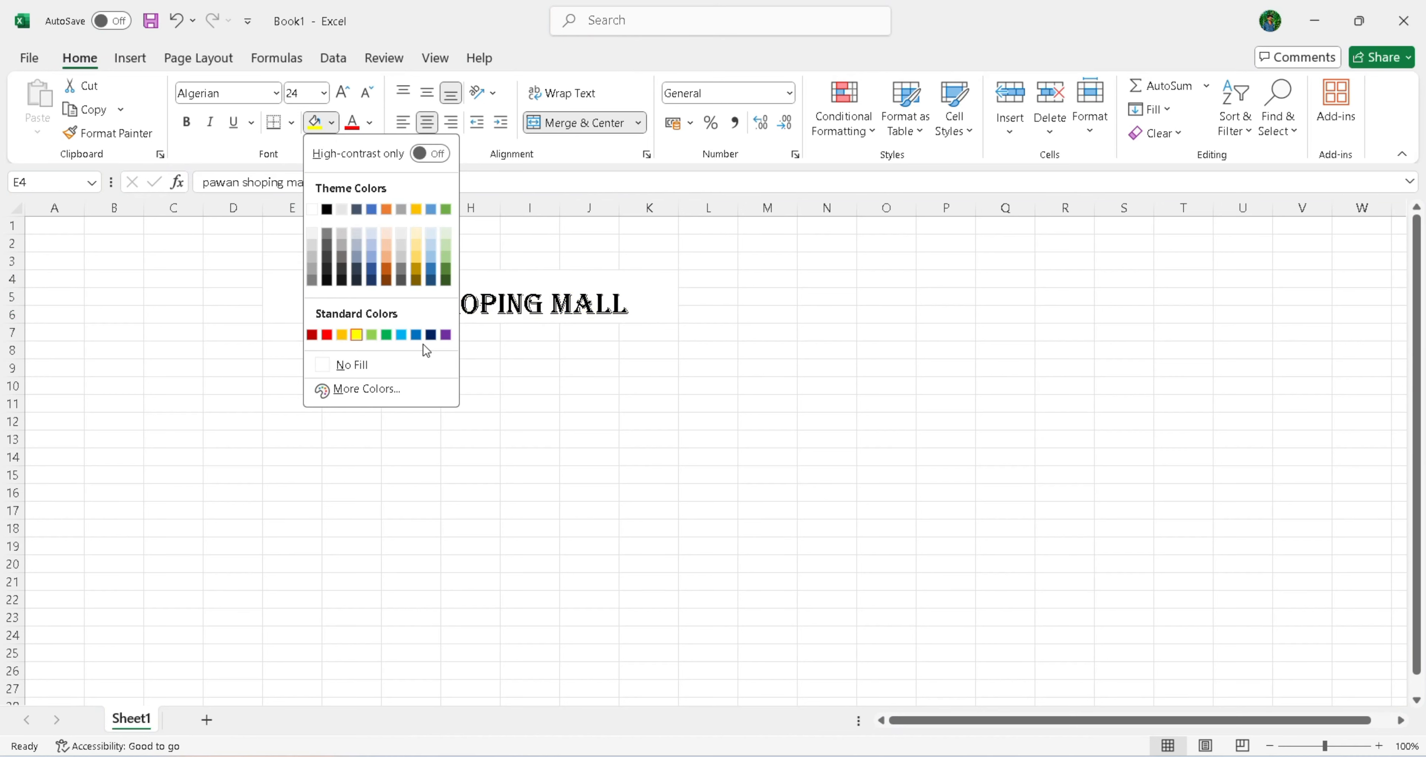
left_click(416, 334)
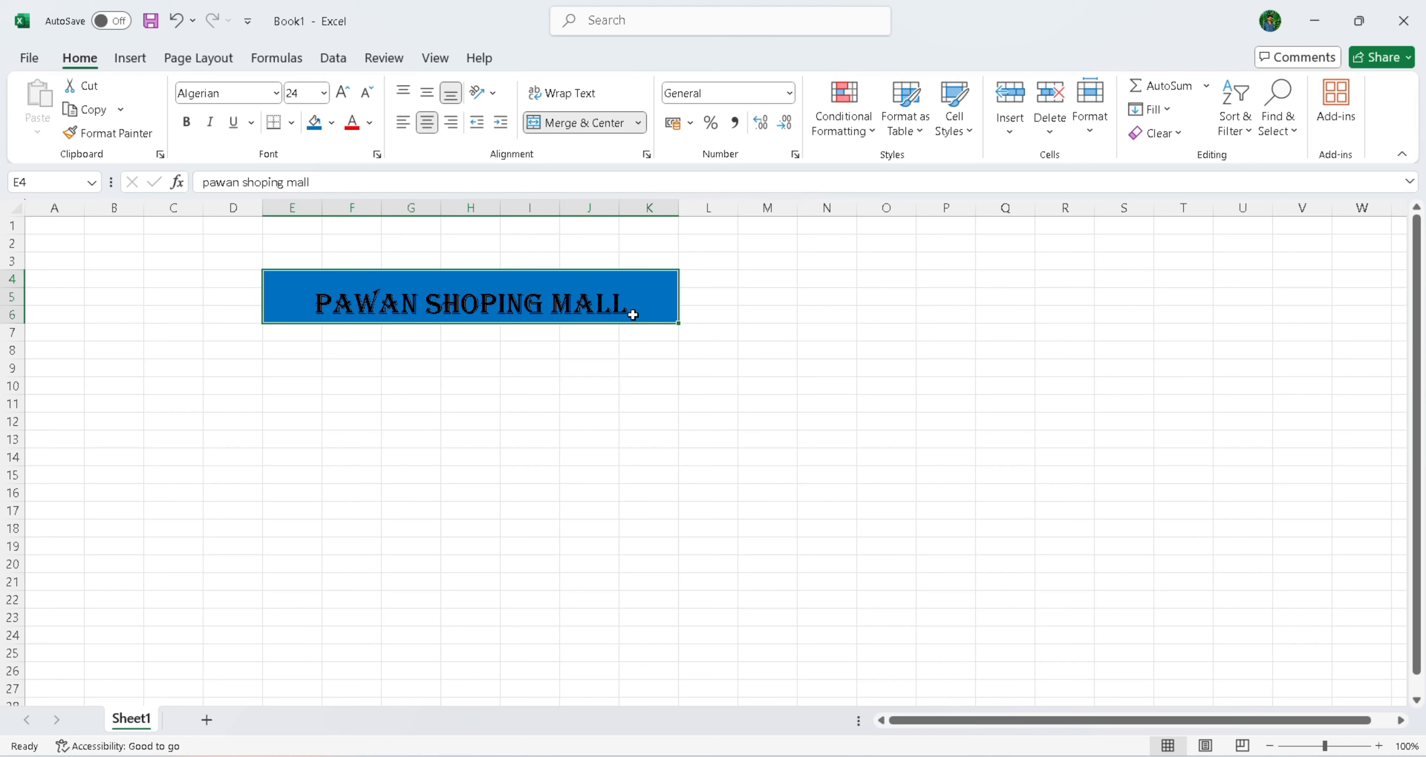
double_click(626, 306)
key("shift+Home")
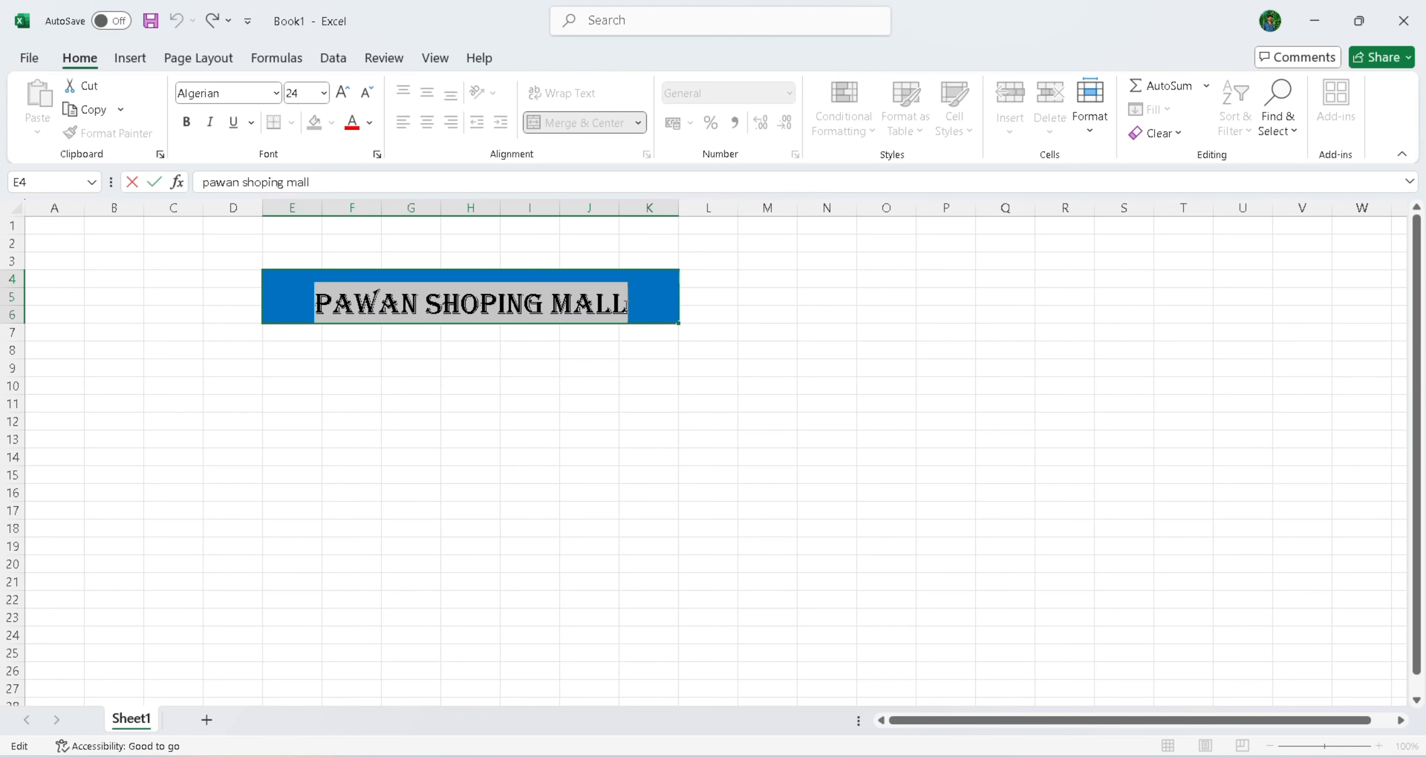
left_click(369, 123)
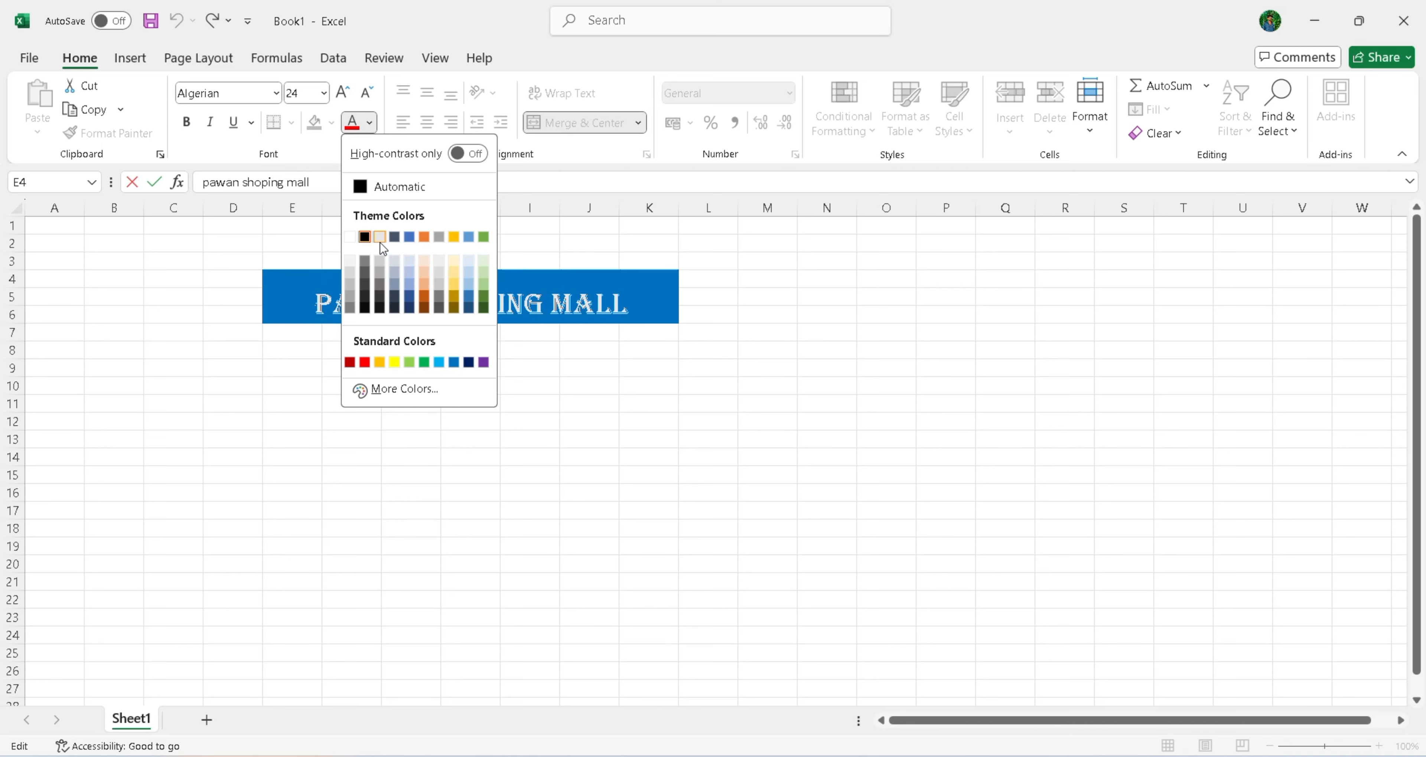
left_click(541, 367)
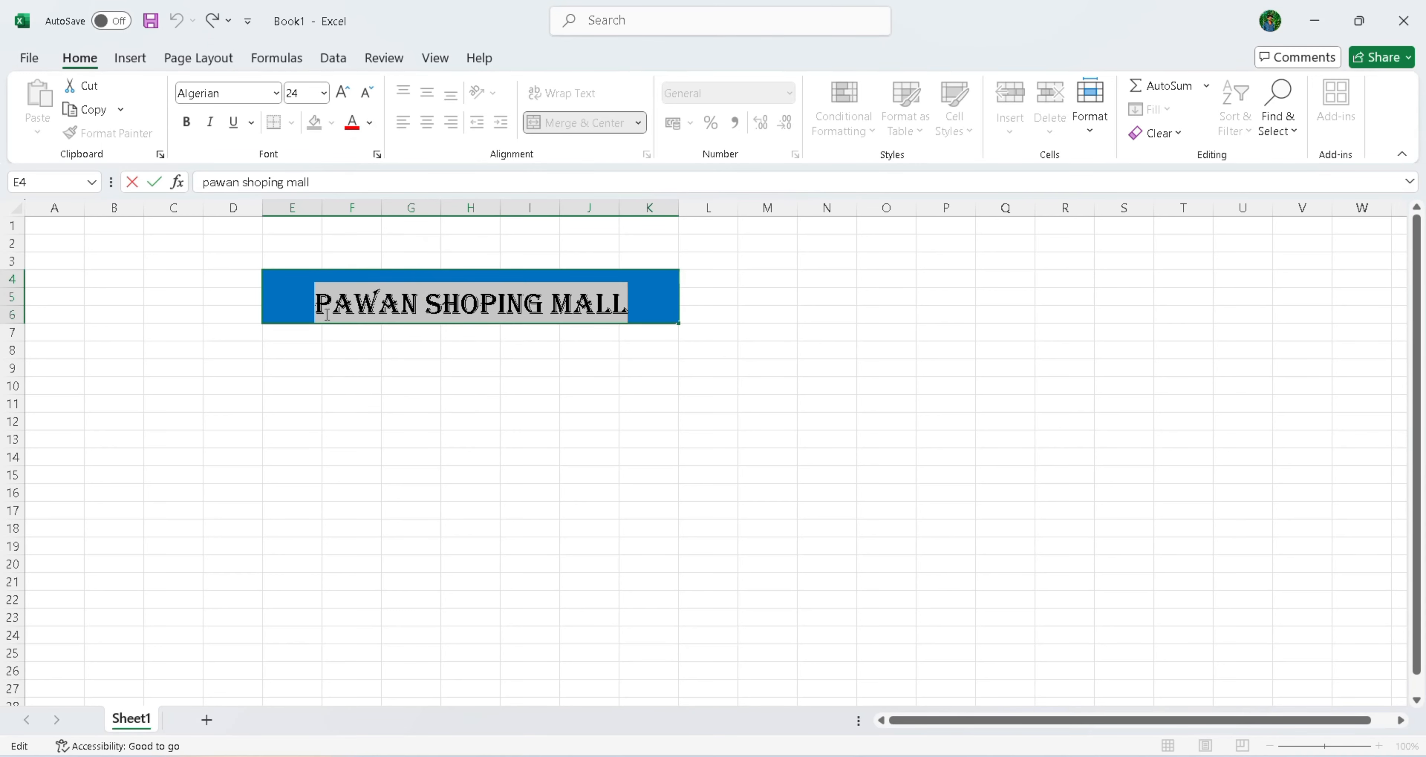
left_click(308, 331)
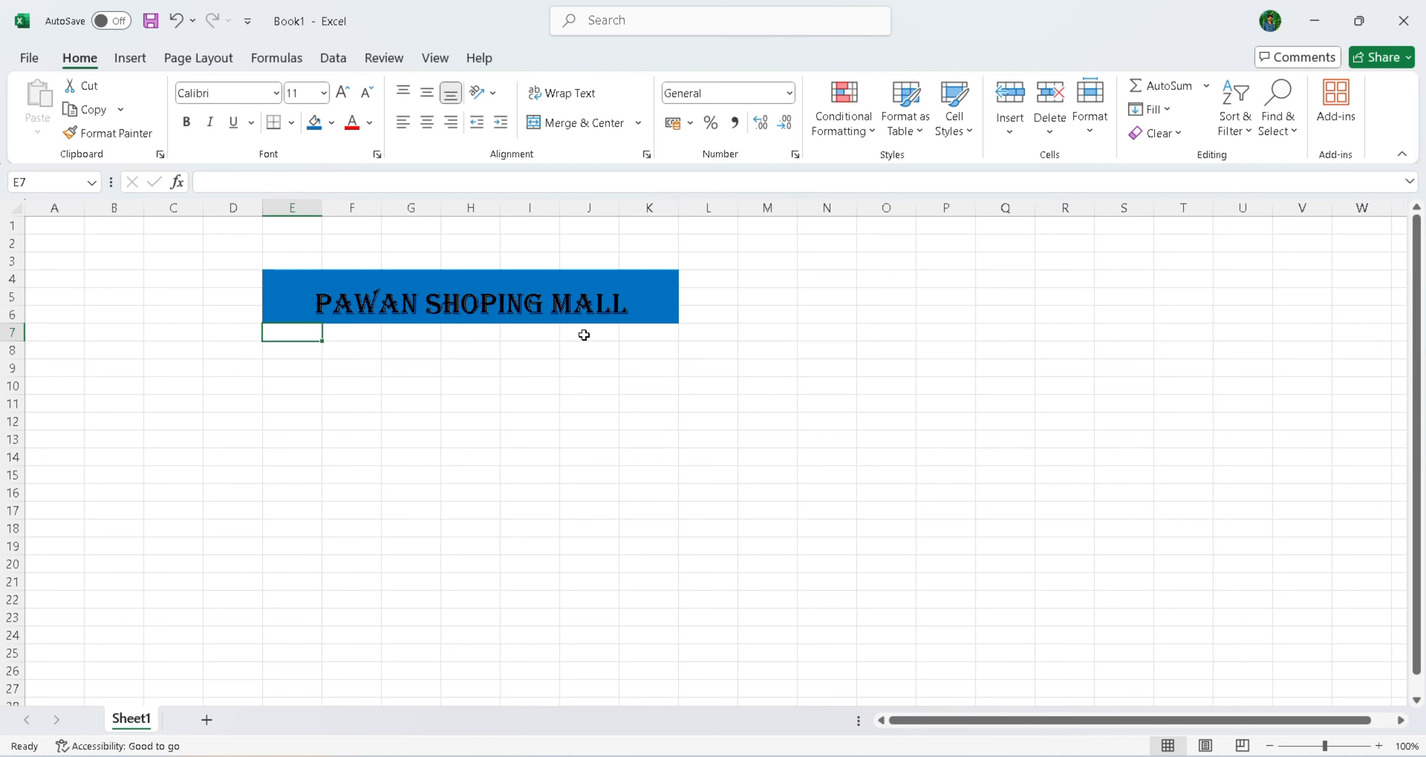
left_click(610, 334)
Step: Change the font colour of the title text in merged cell E4:K6 to the light gray theme colour
double_click(597, 308)
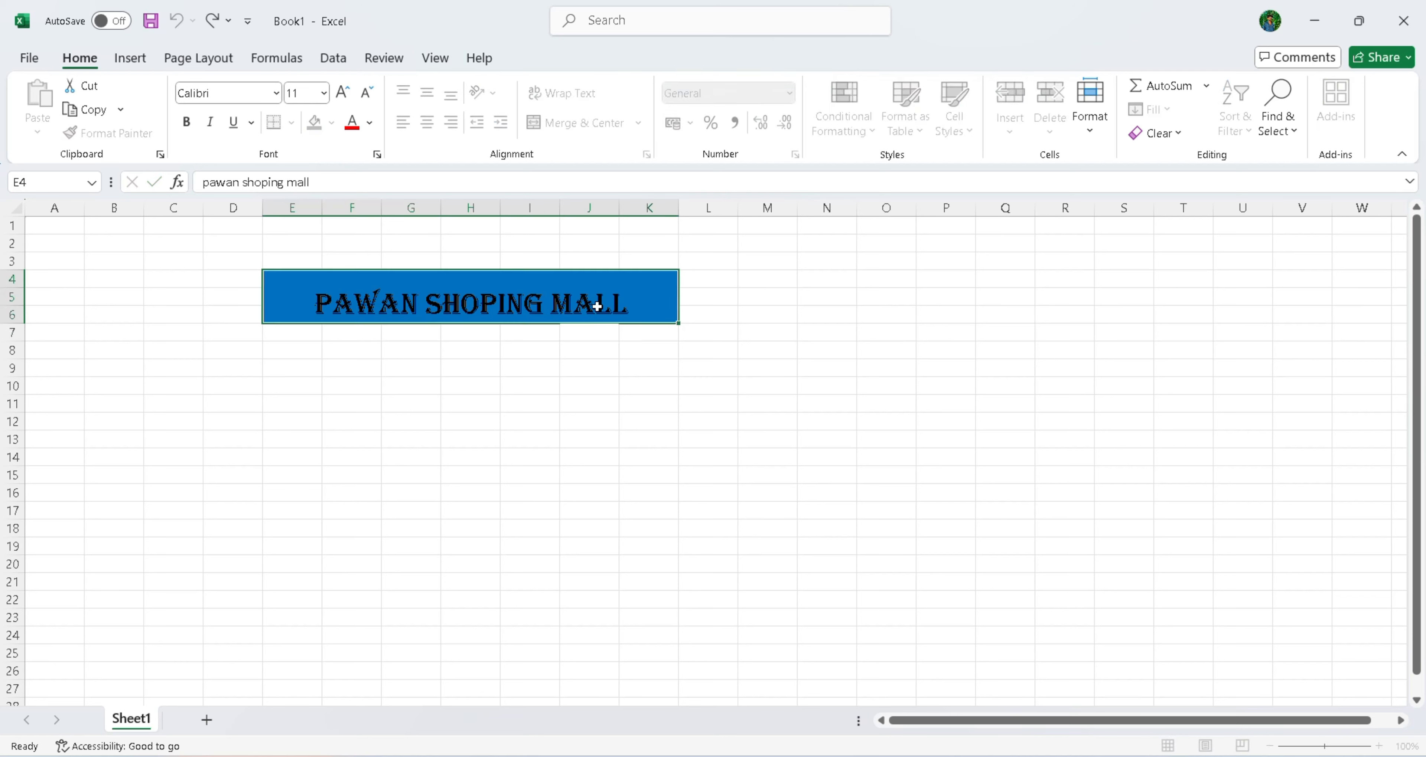
key("ctrl+a")
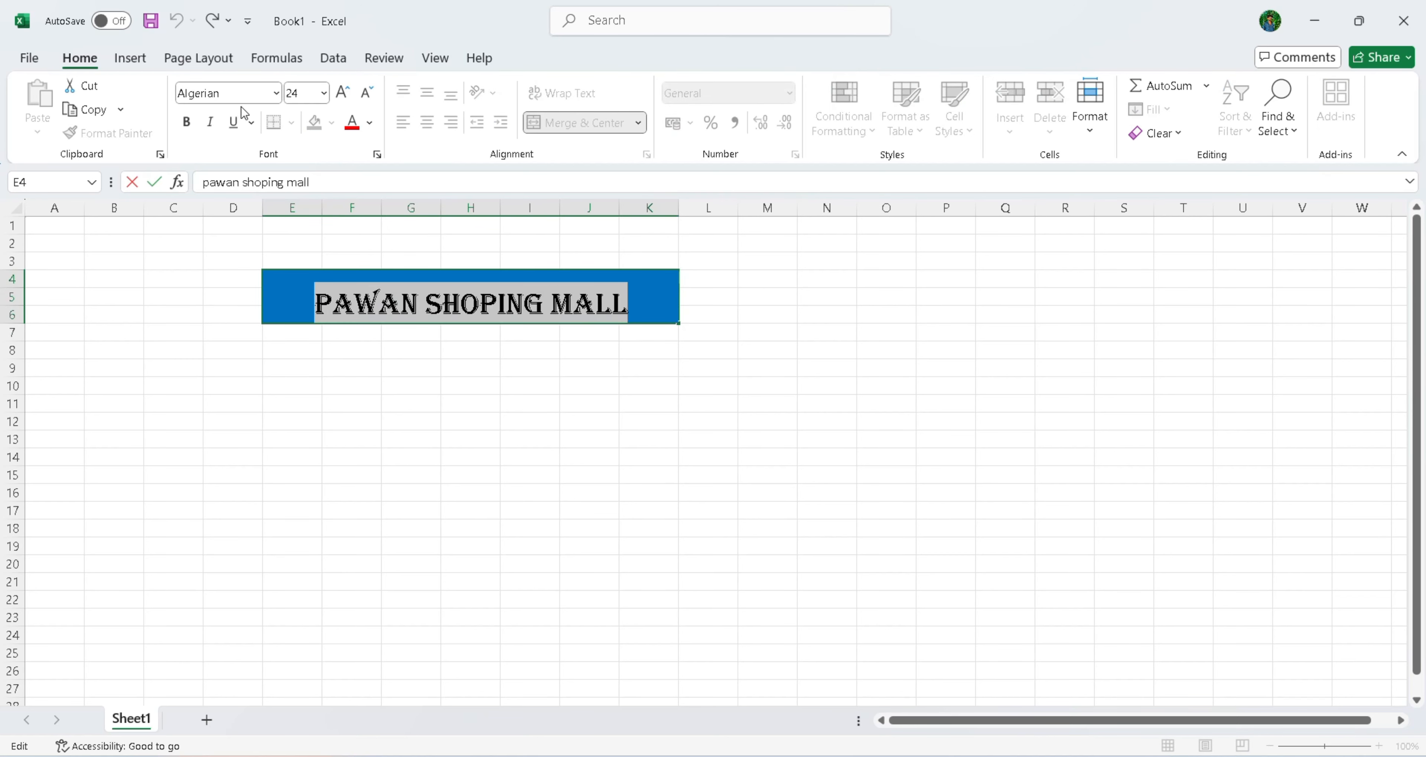
left_click(352, 123)
left_click(369, 122)
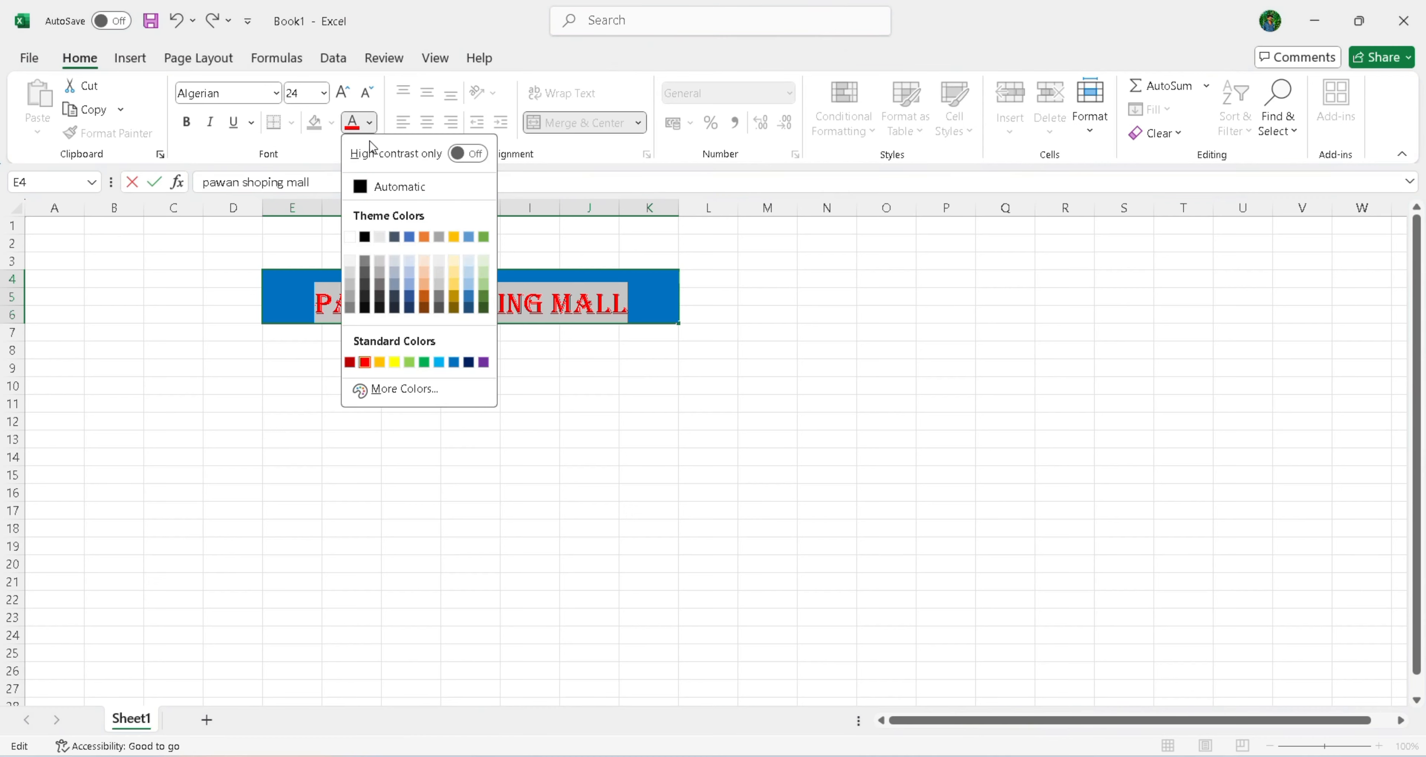
left_click(378, 238)
left_click(380, 241)
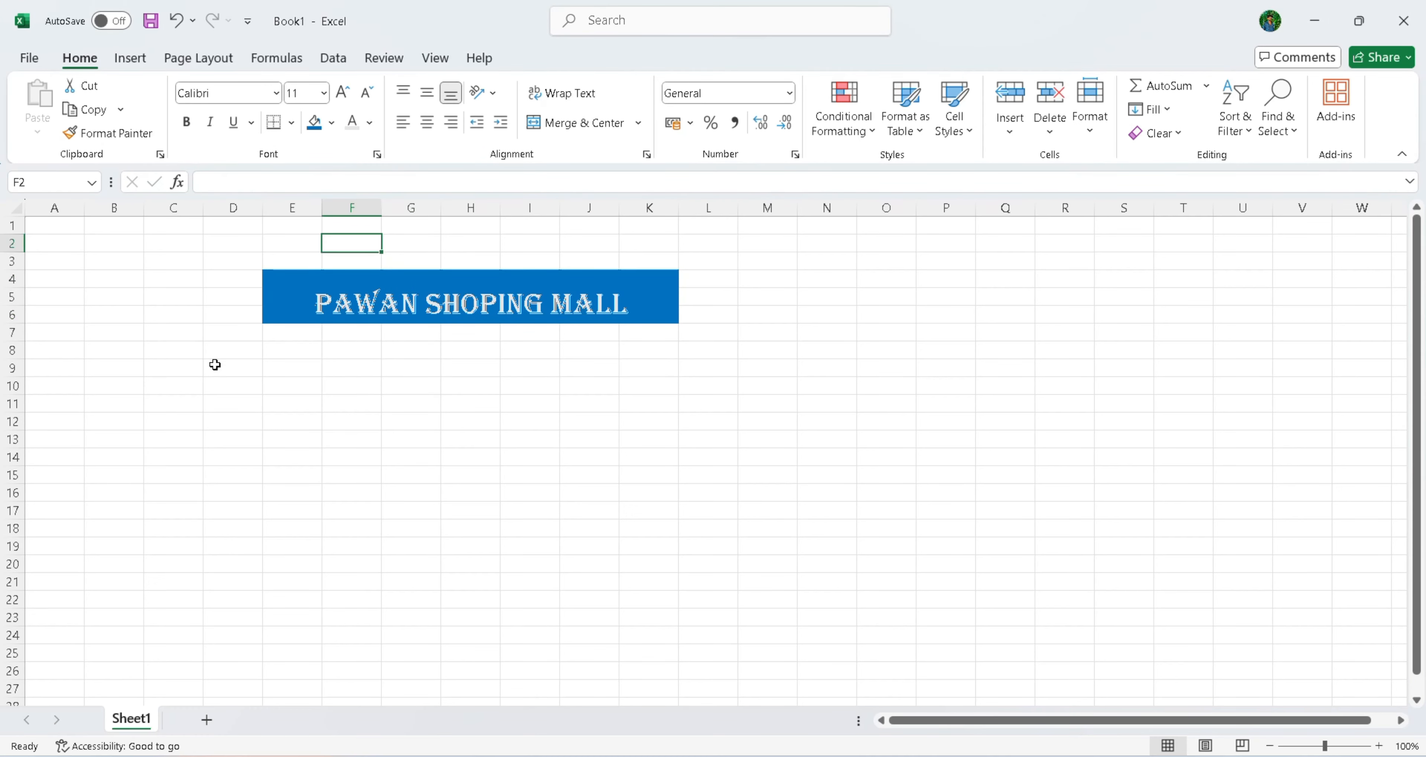
Step: Fill cells E8:E18 below the title with a medium-light blue theme colour
left_click(282, 341)
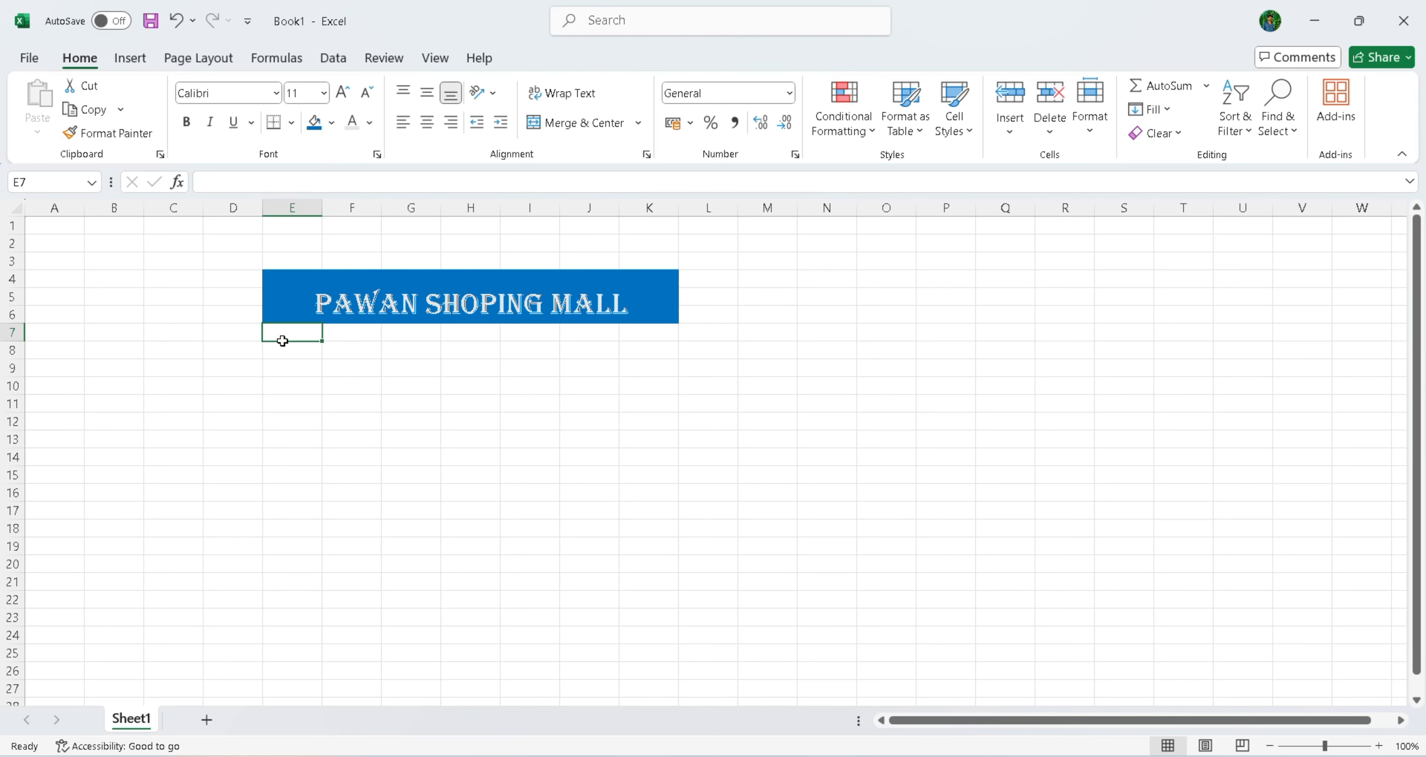
left_click(283, 363)
left_click_drag(297, 343, 314, 532)
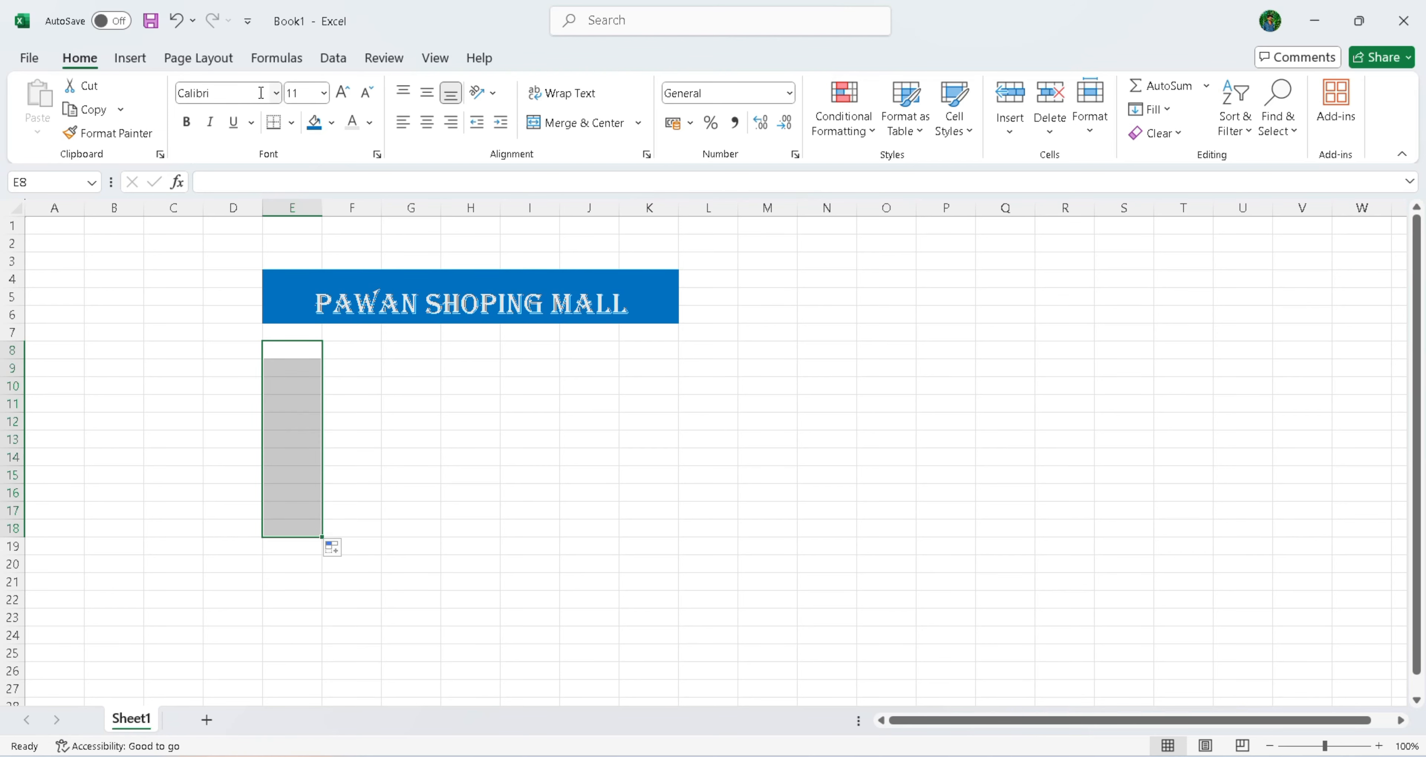
left_click(324, 125)
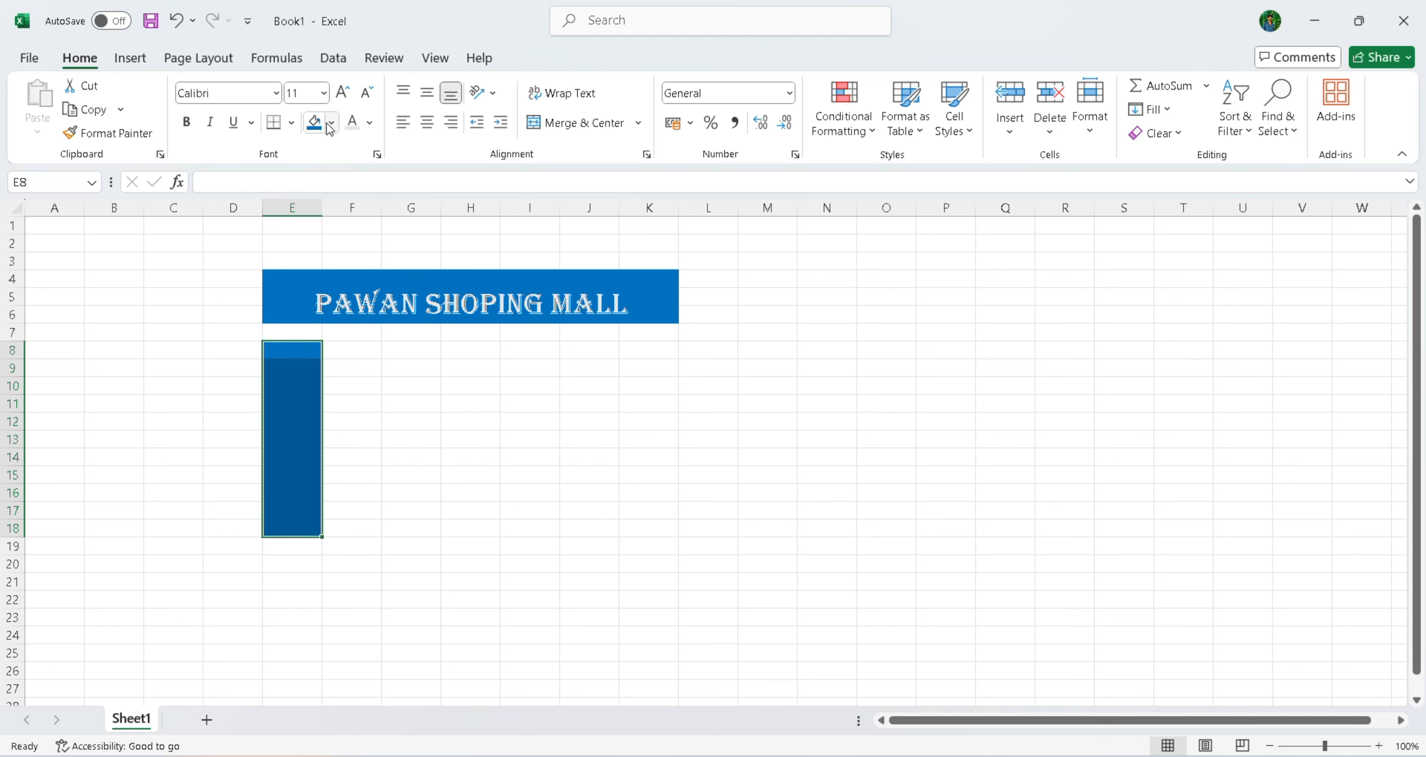
left_click(330, 124)
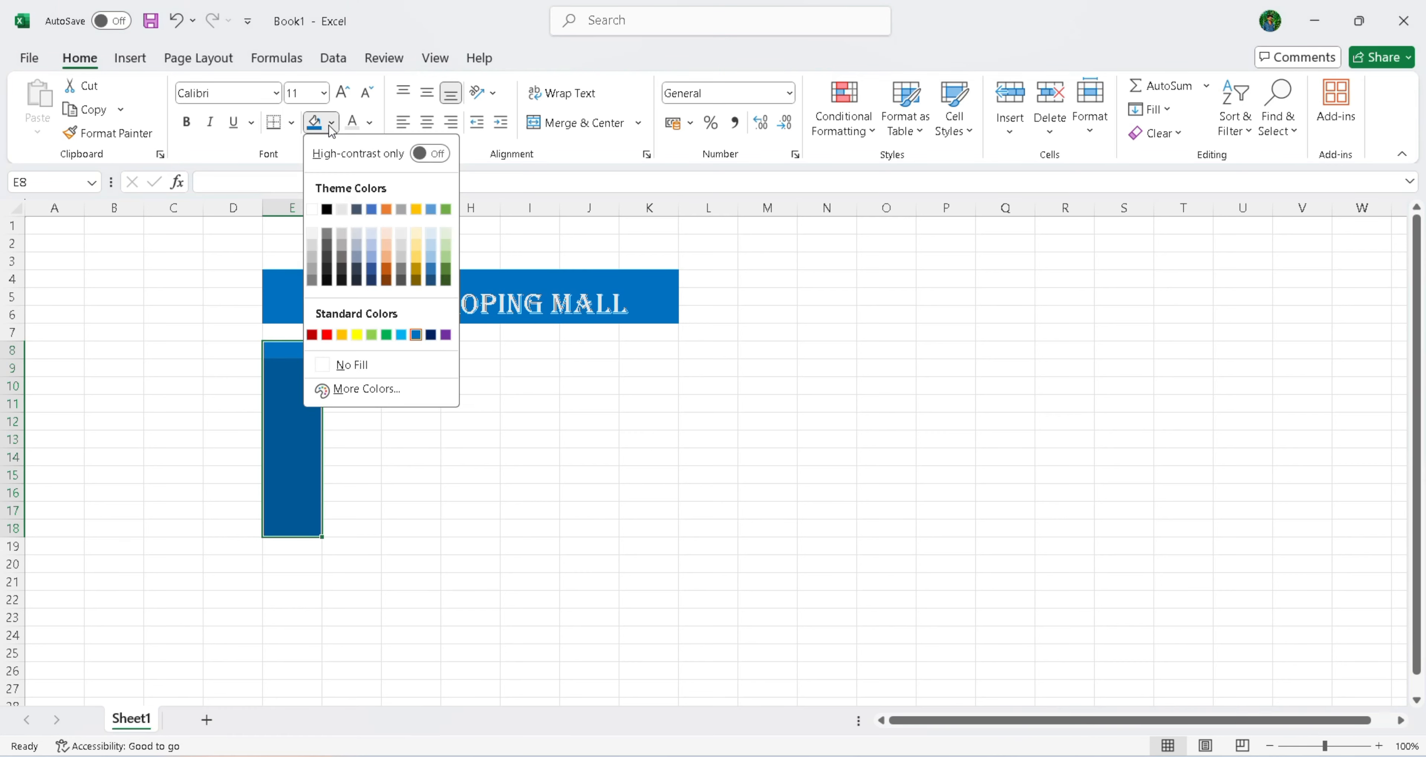
left_click(357, 258)
Step: Fill cells F8:F18 with a light gray theme colour
left_click(352, 349)
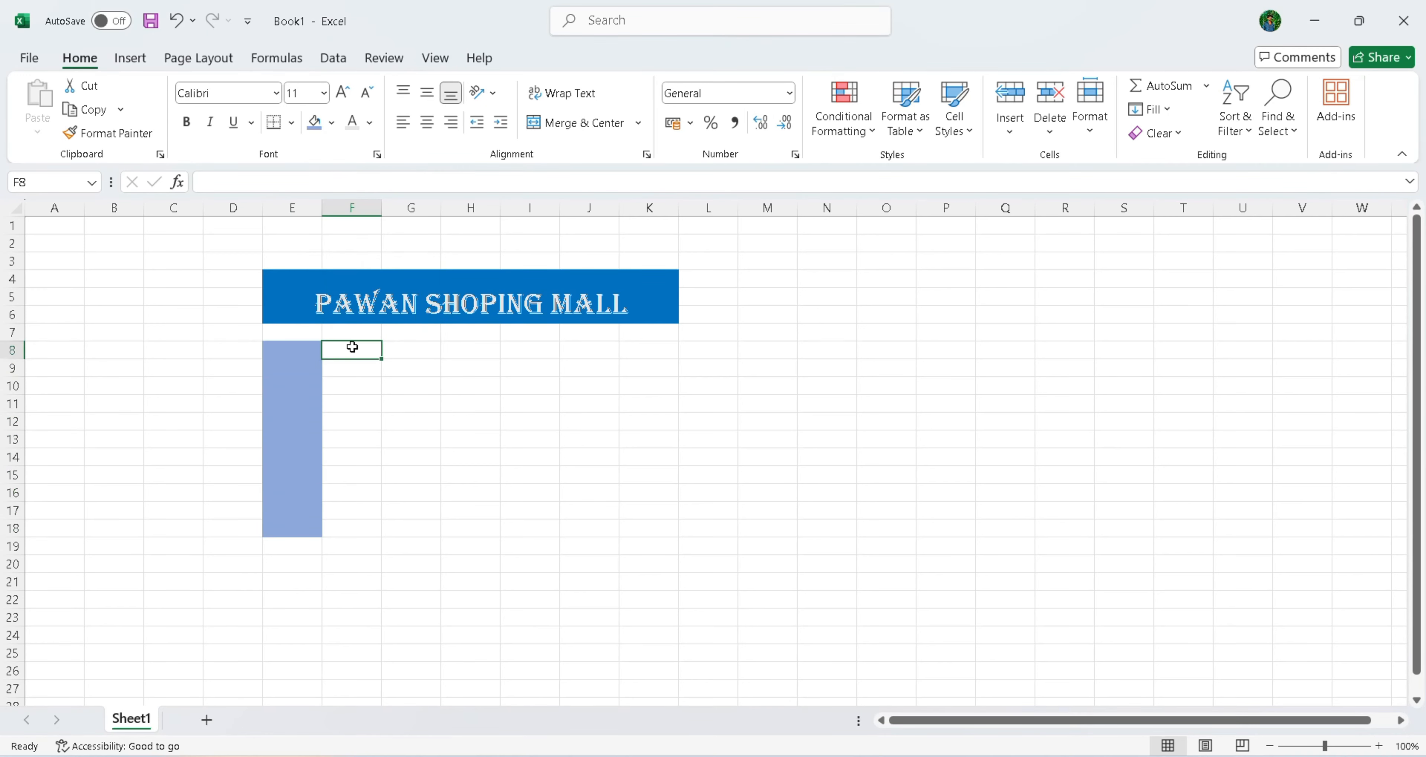
left_click_drag(352, 347, 375, 361)
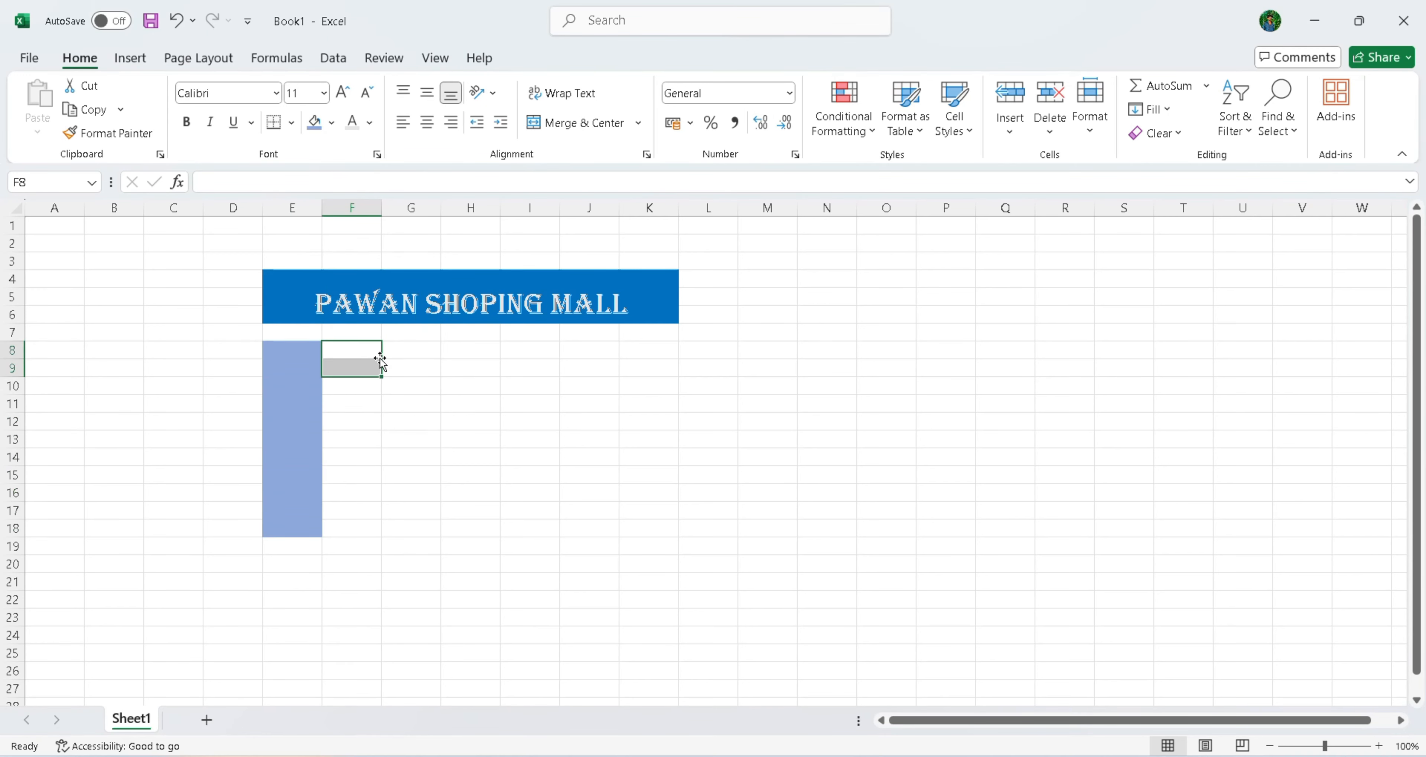
left_click_drag(379, 380, 383, 536)
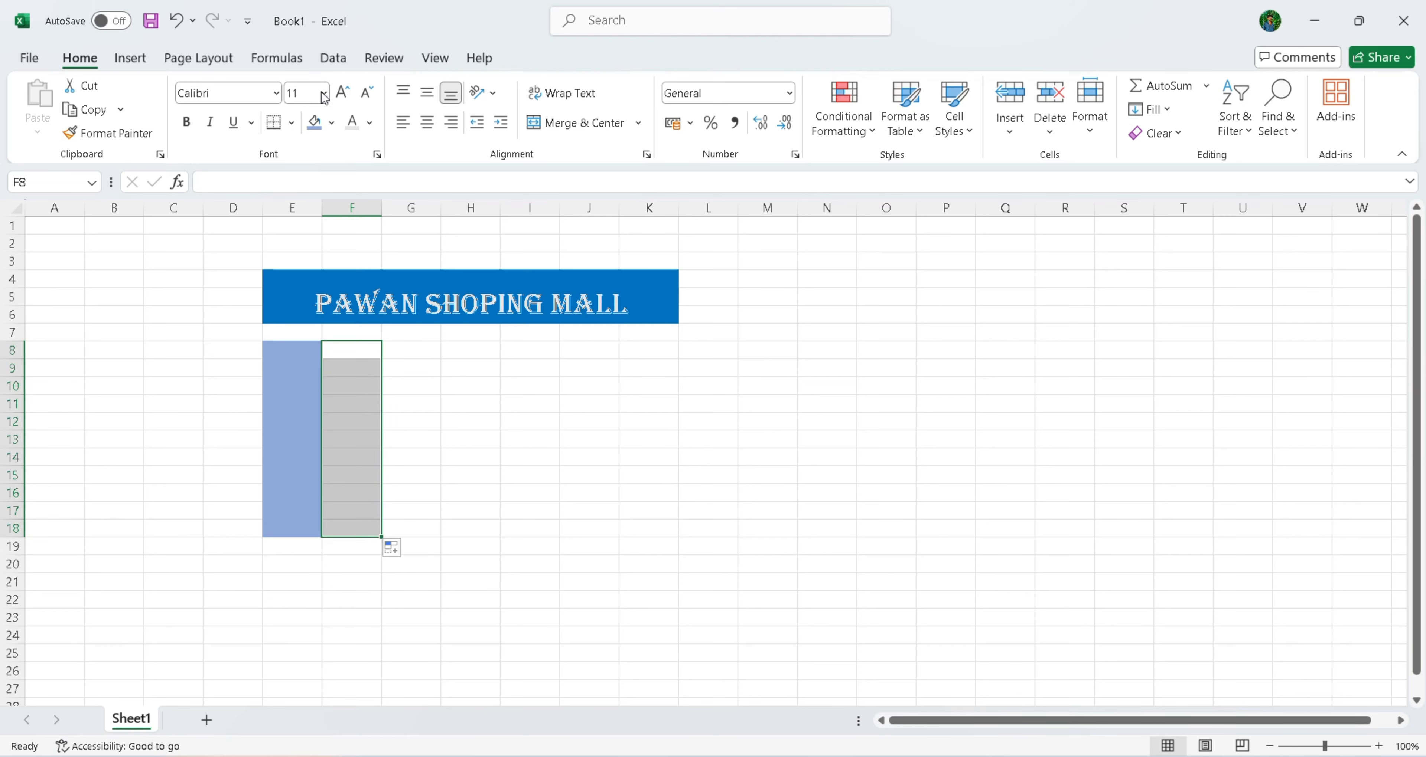
left_click(322, 126)
left_click(331, 123)
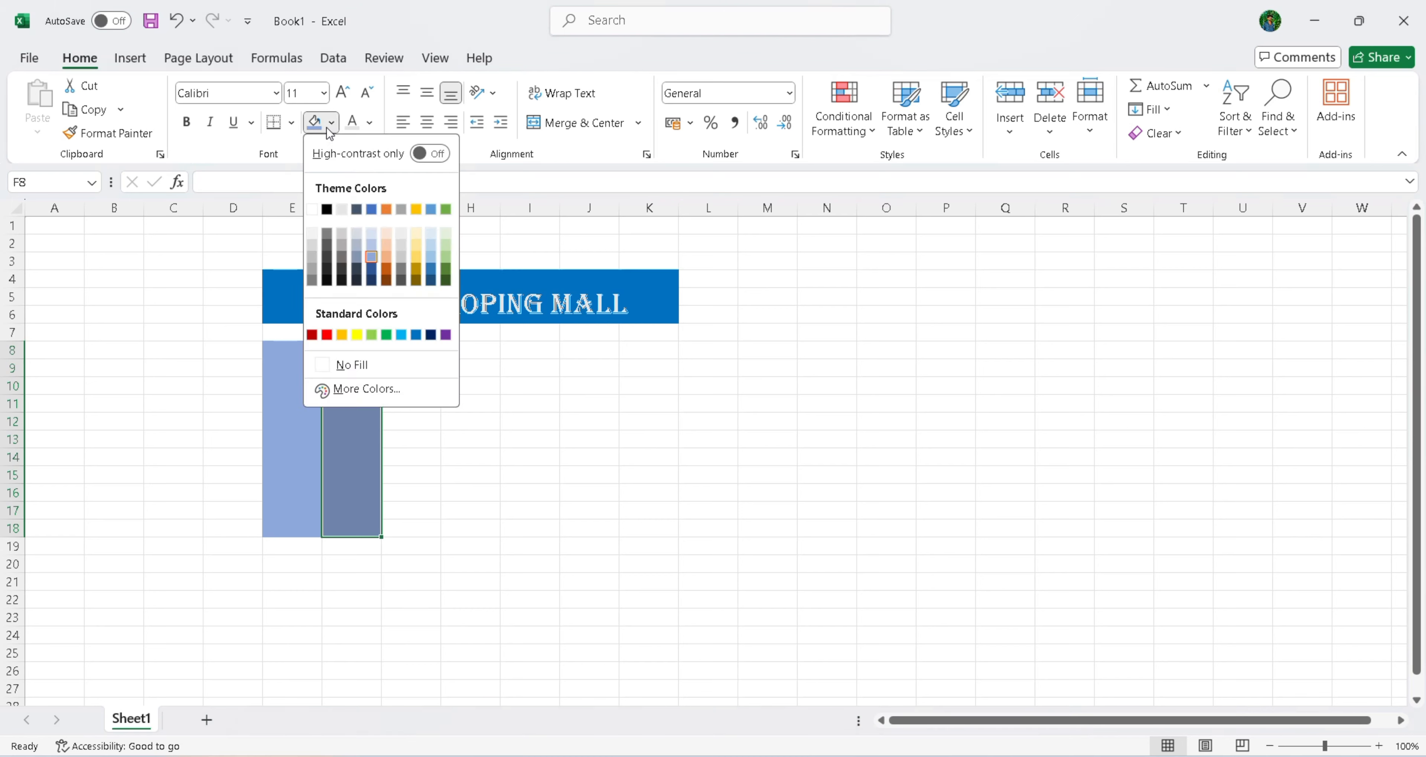
left_click(402, 246)
Step: Set the font colour of cells G8:G18 to the light orange theme colour, Lighter 60%
left_click(424, 350)
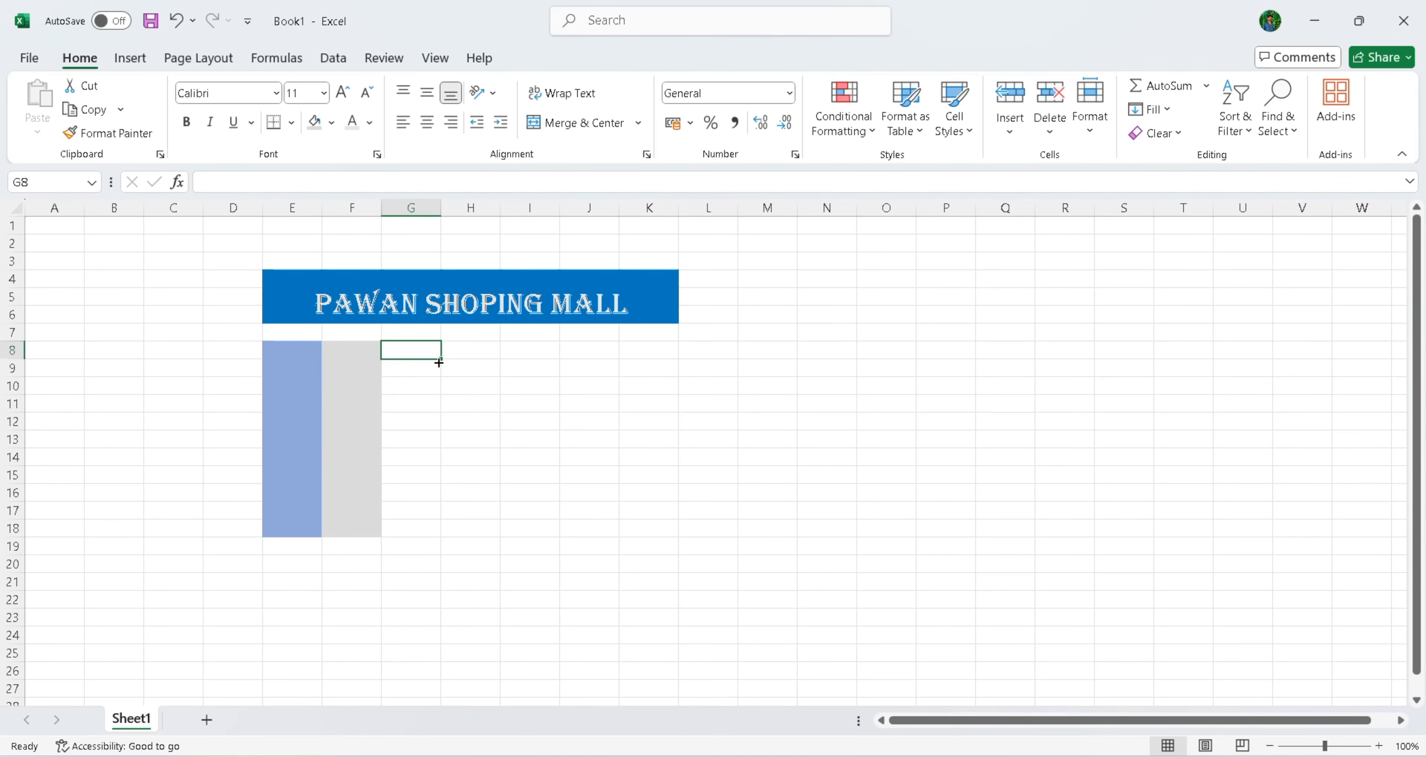
left_click_drag(442, 359, 447, 540)
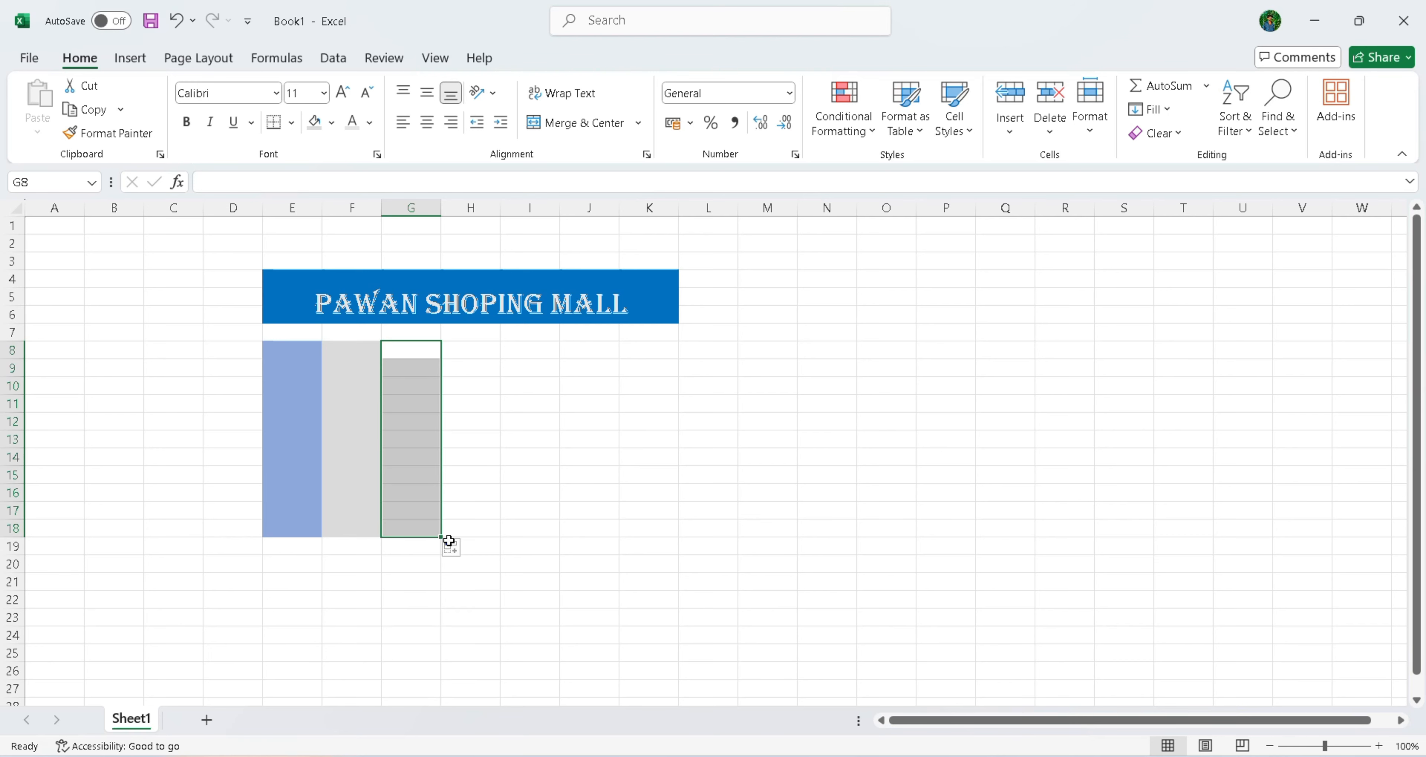
left_click(353, 132)
left_click(369, 131)
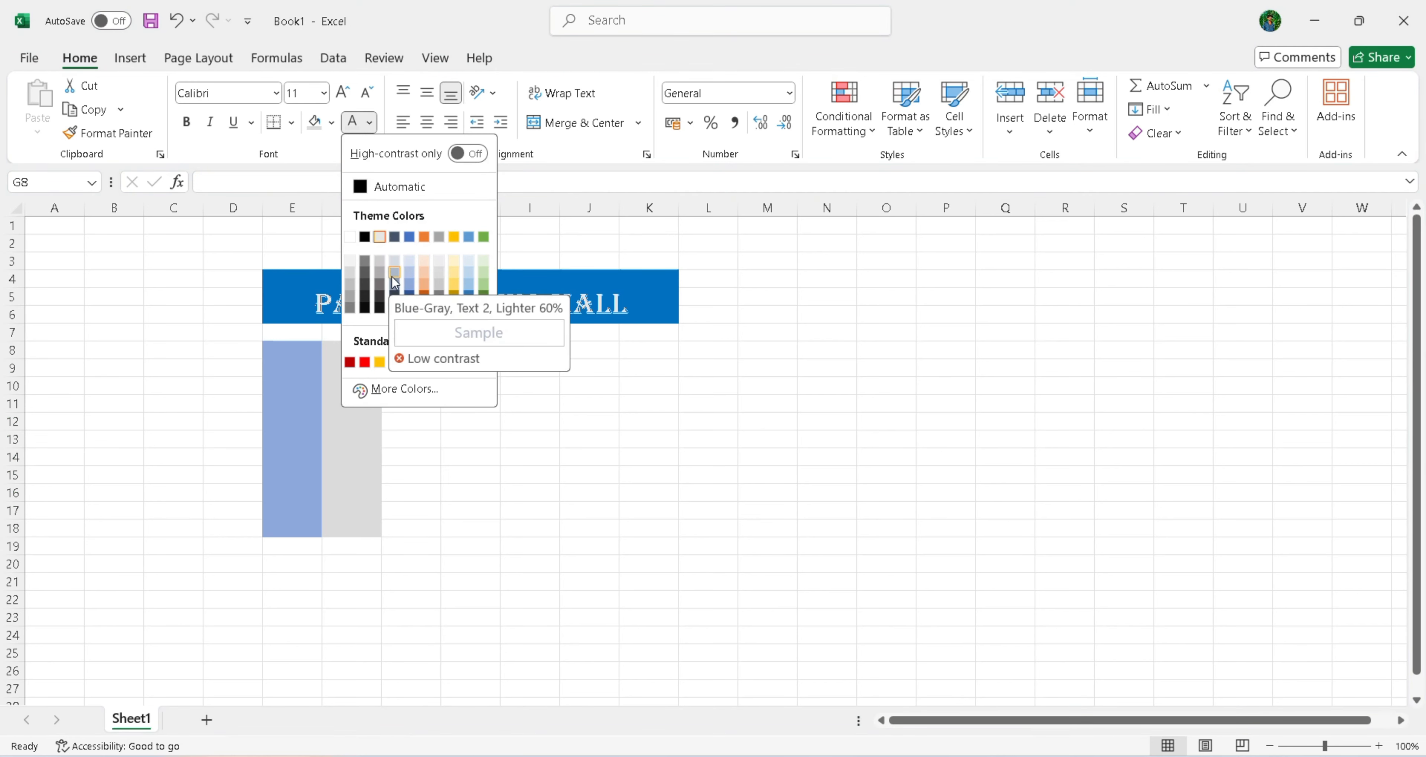
left_click(423, 274)
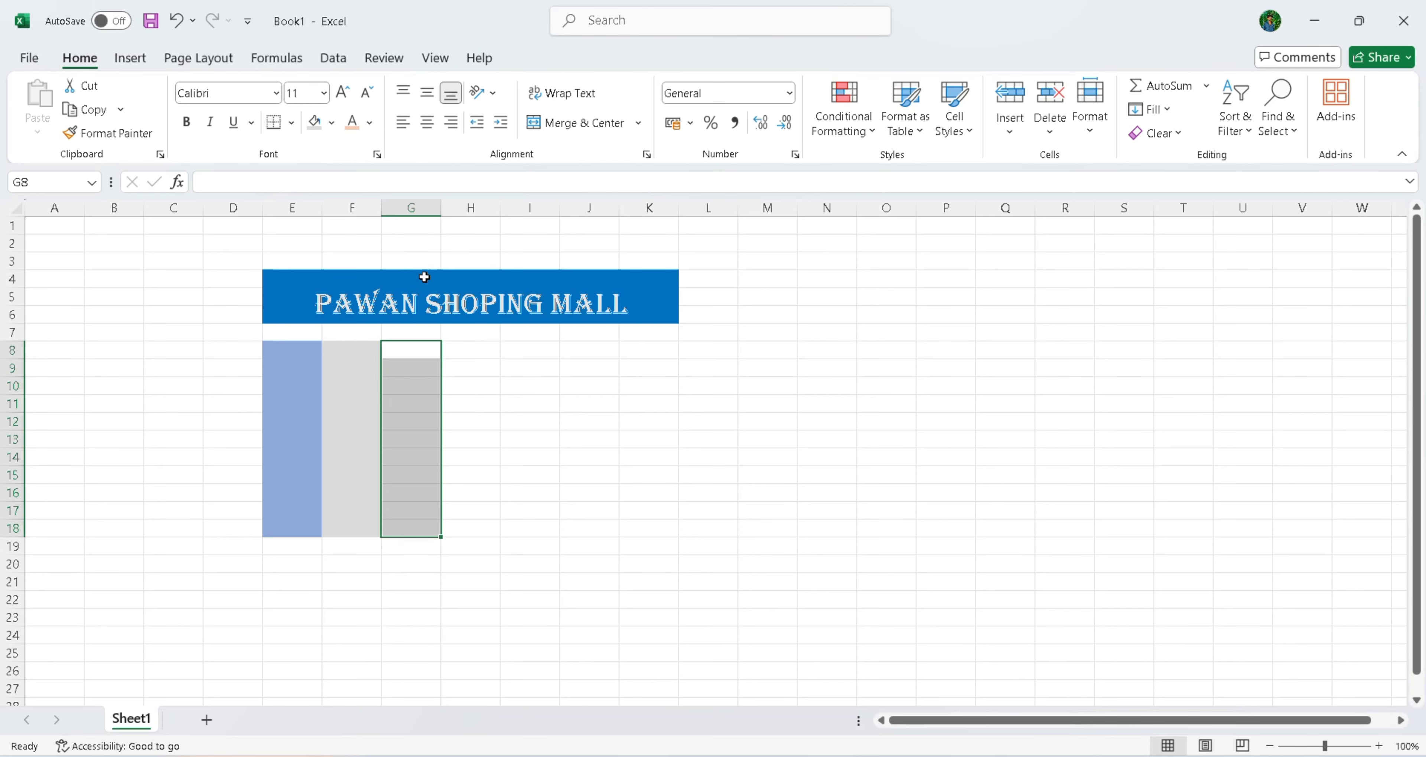
left_click(370, 122)
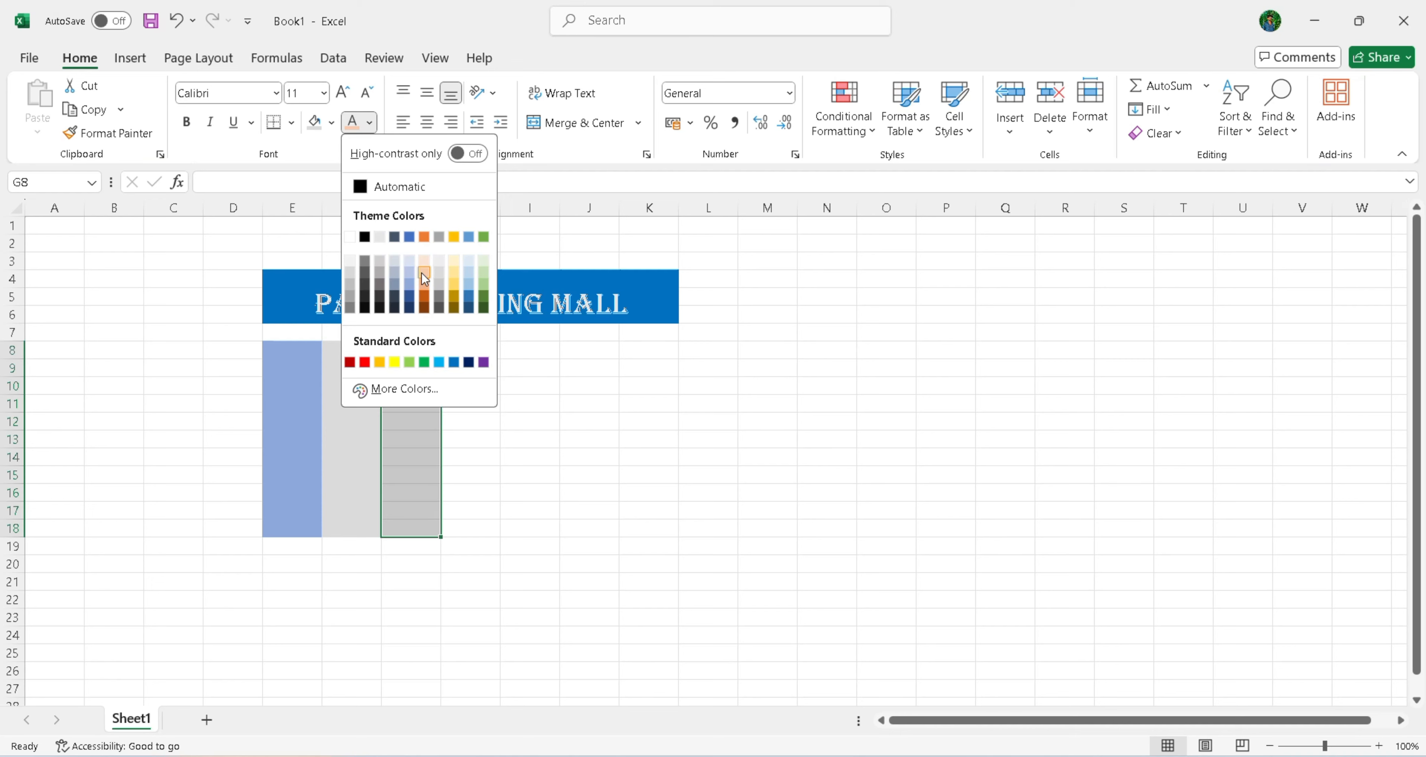
left_click(423, 273)
left_click(410, 353)
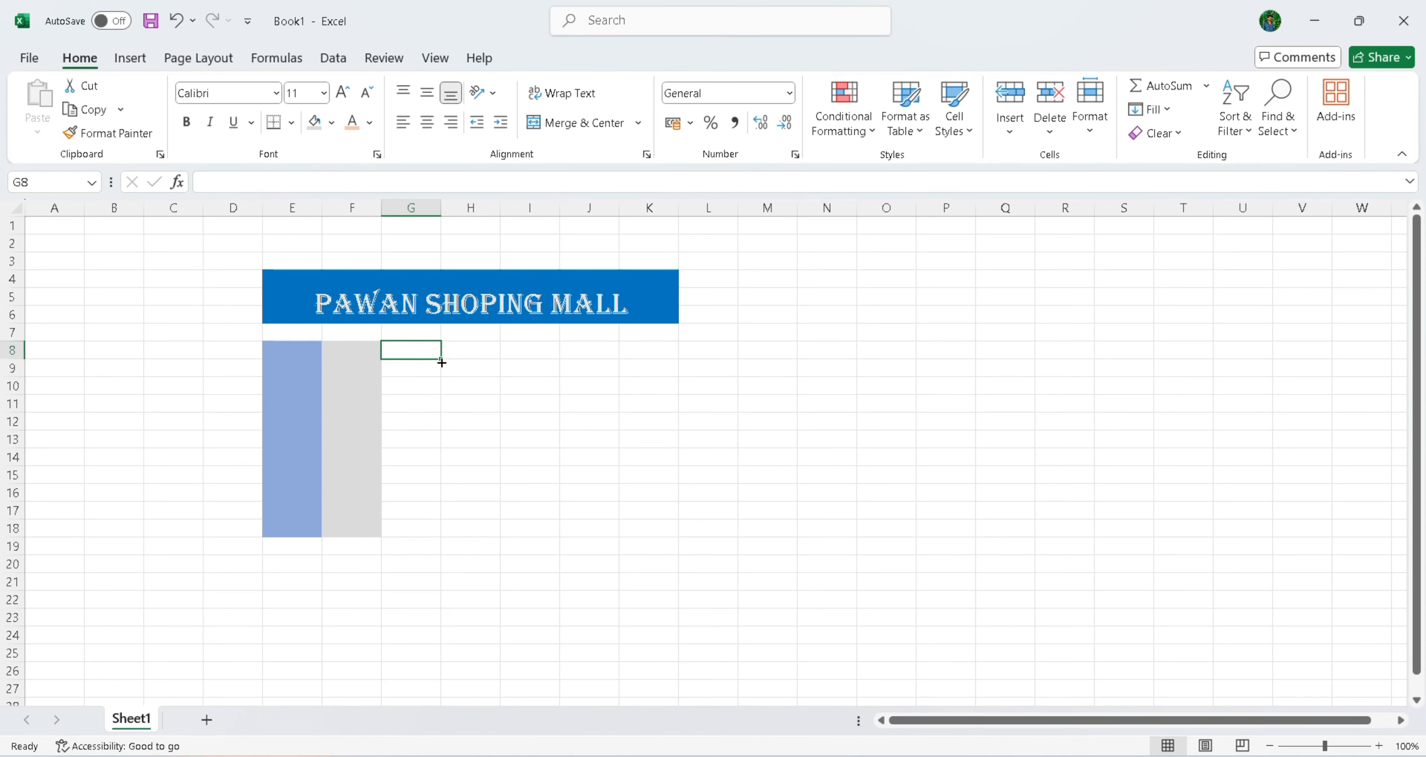
left_click_drag(441, 363, 448, 536)
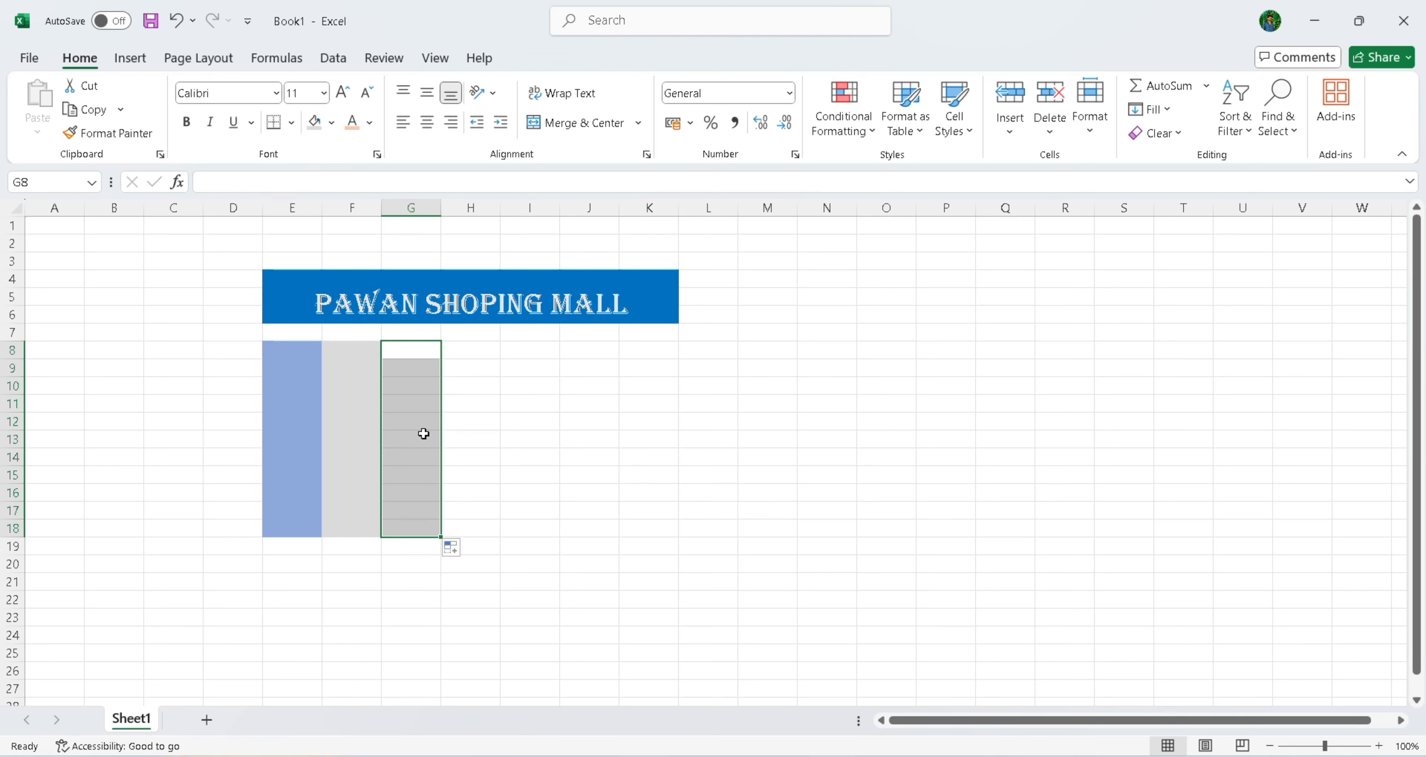
left_click(372, 122)
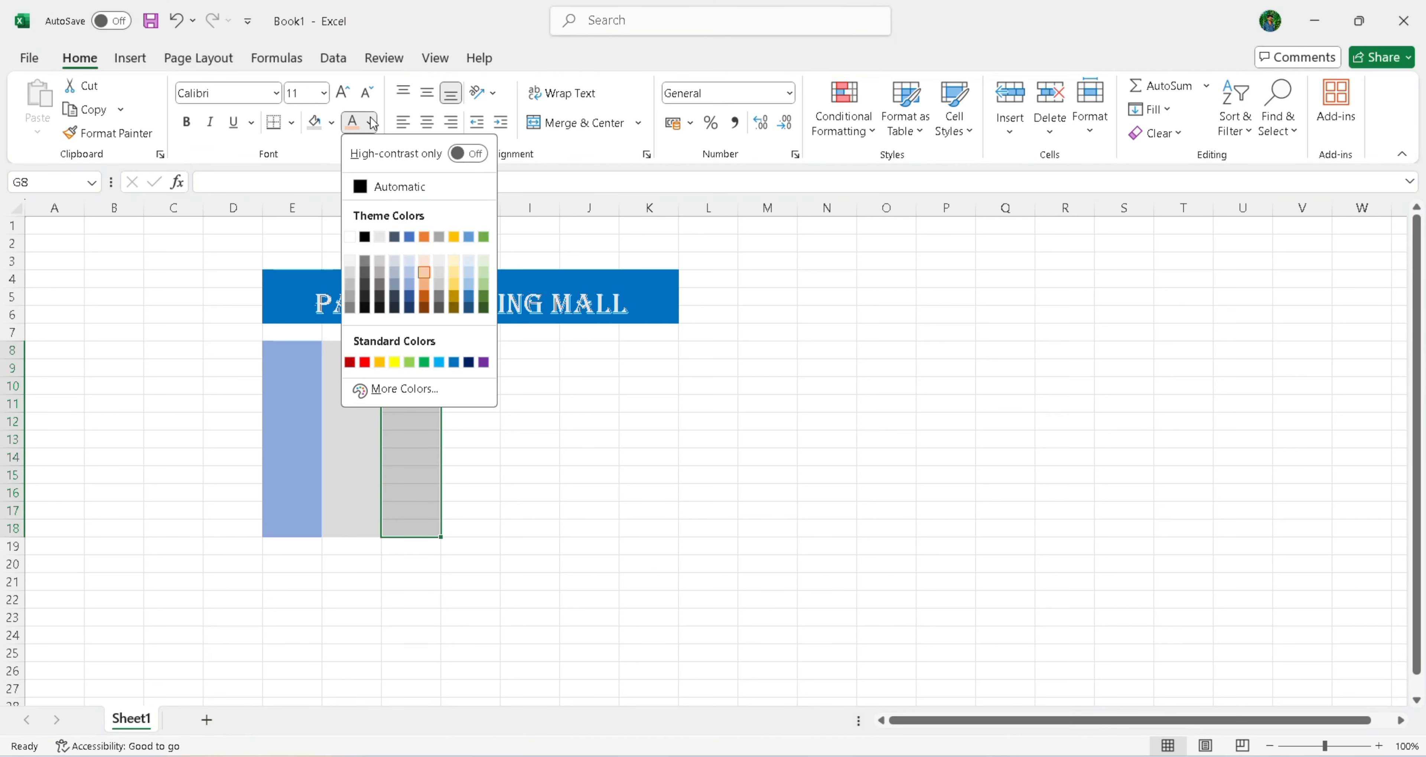
left_click(424, 268)
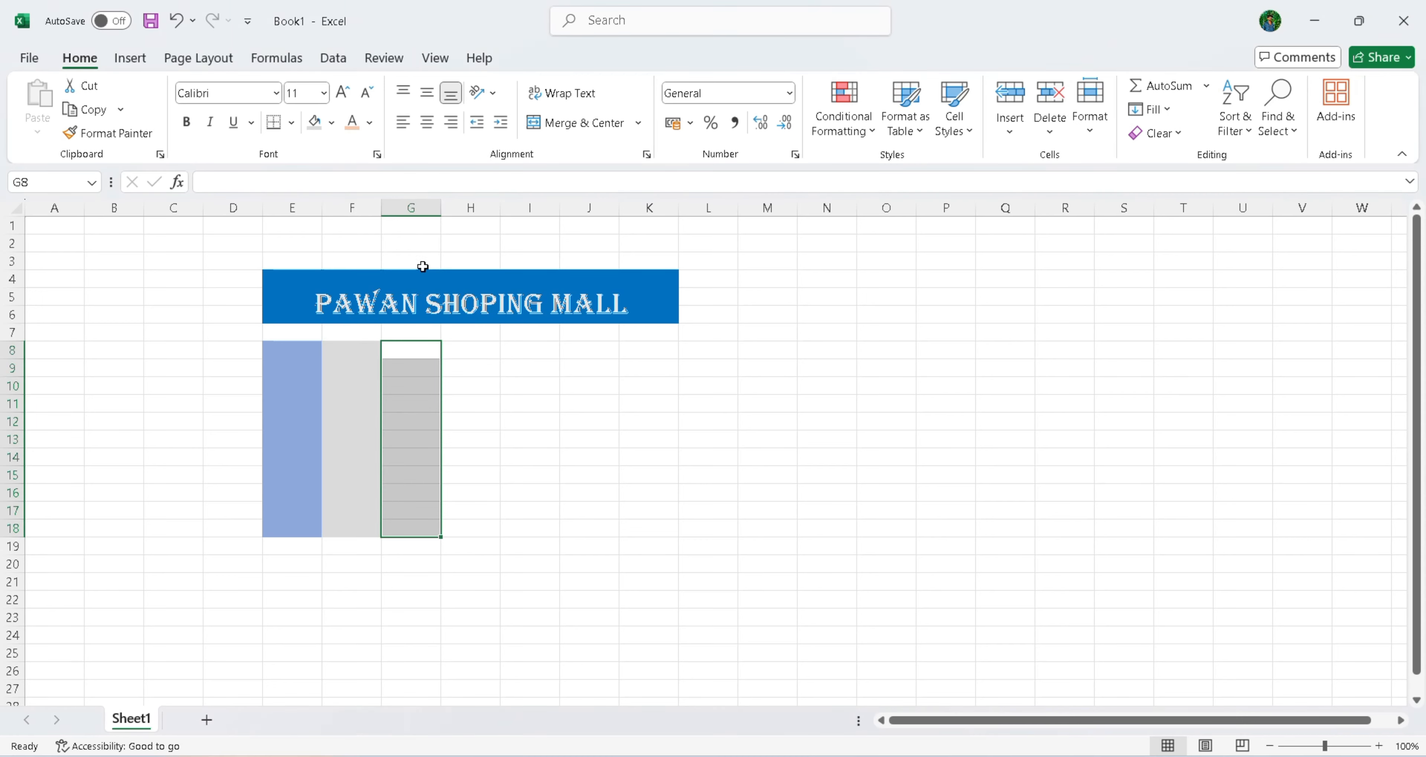
Step: Fill cells H8:H18 with the palest gold theme colour
left_click(457, 366)
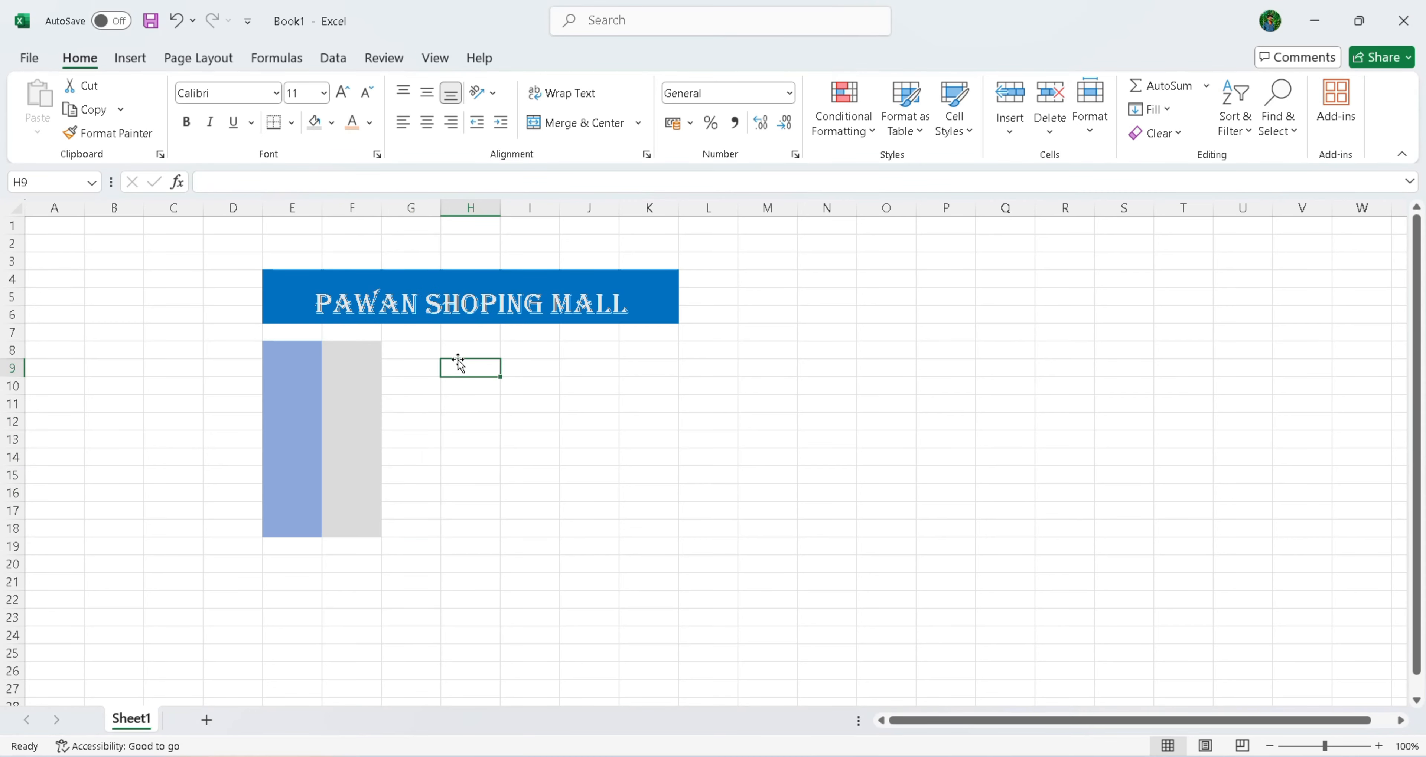
left_click(457, 349)
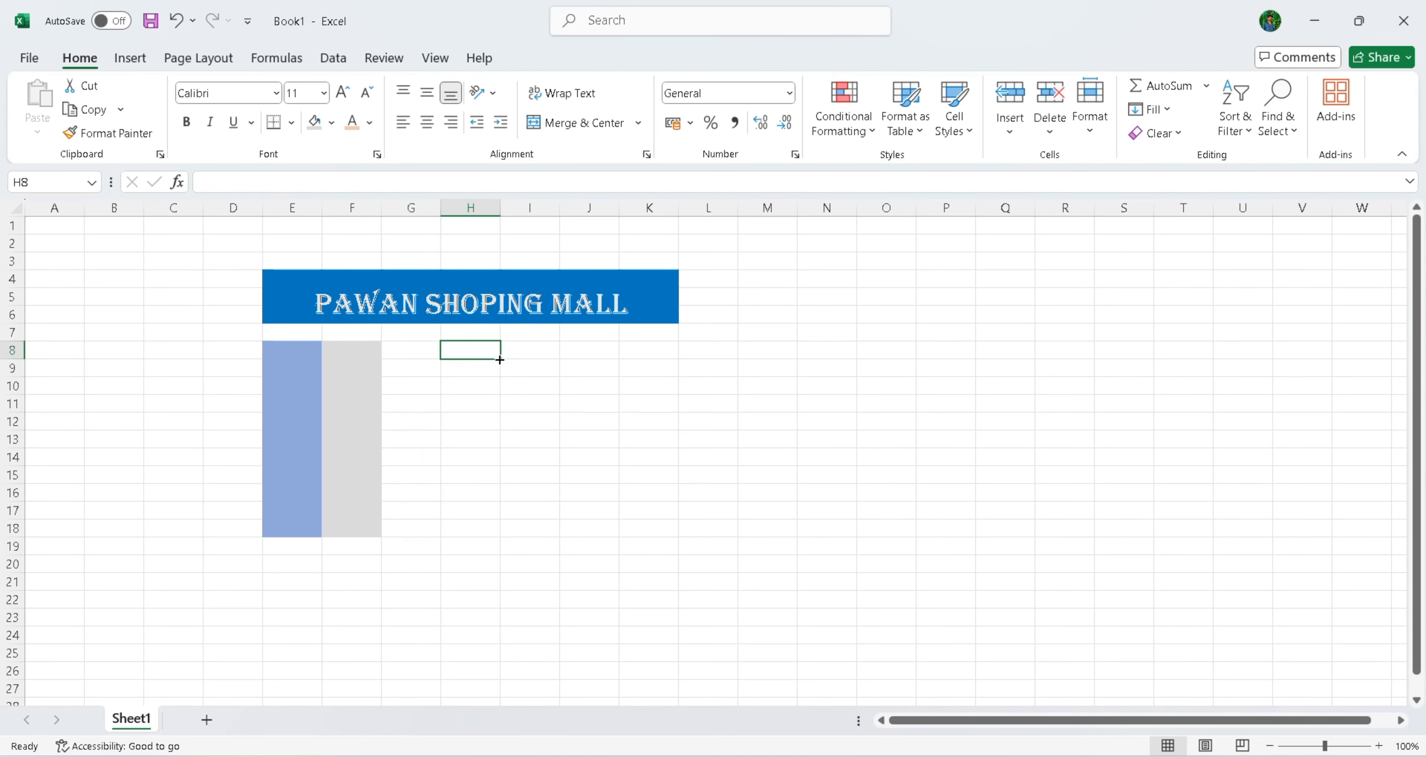
left_click_drag(498, 359, 499, 536)
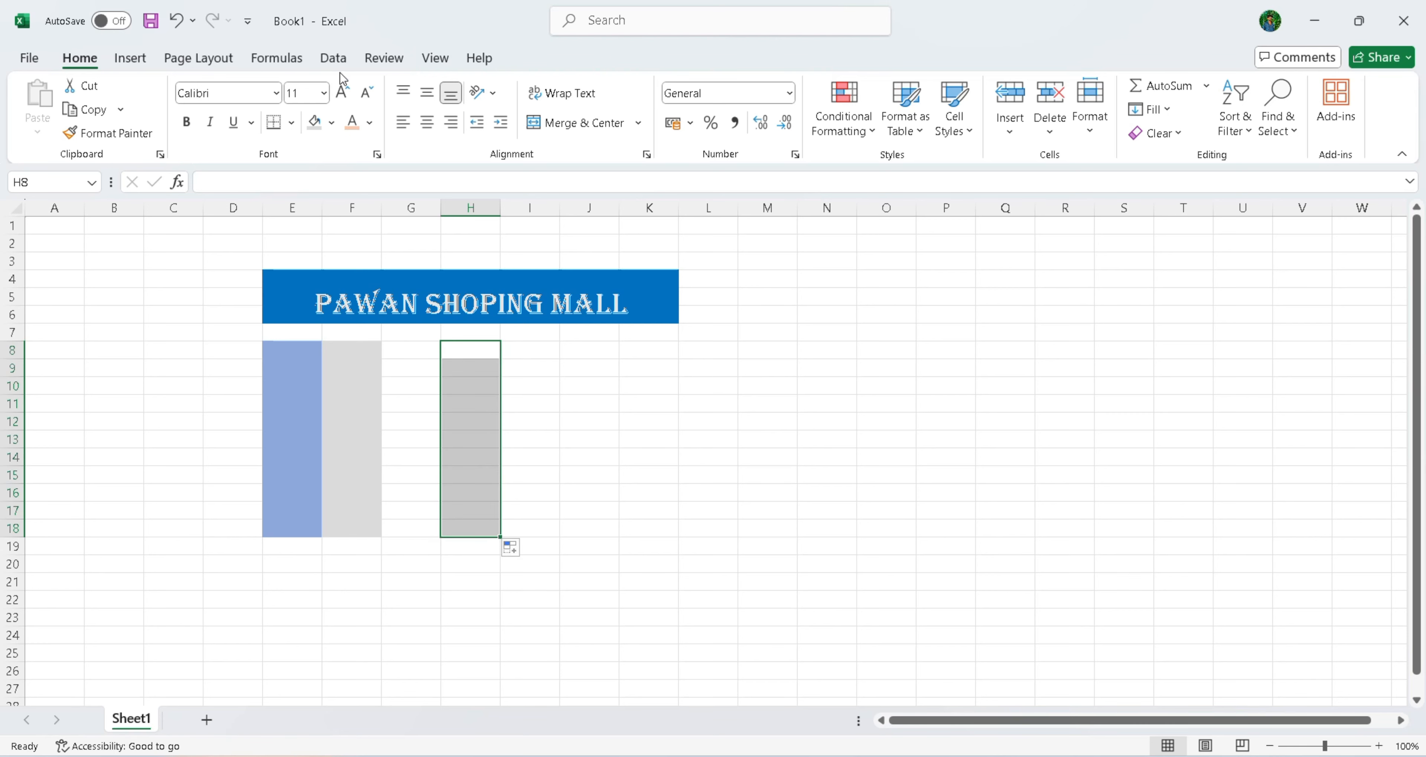
left_click(358, 126)
left_click(371, 125)
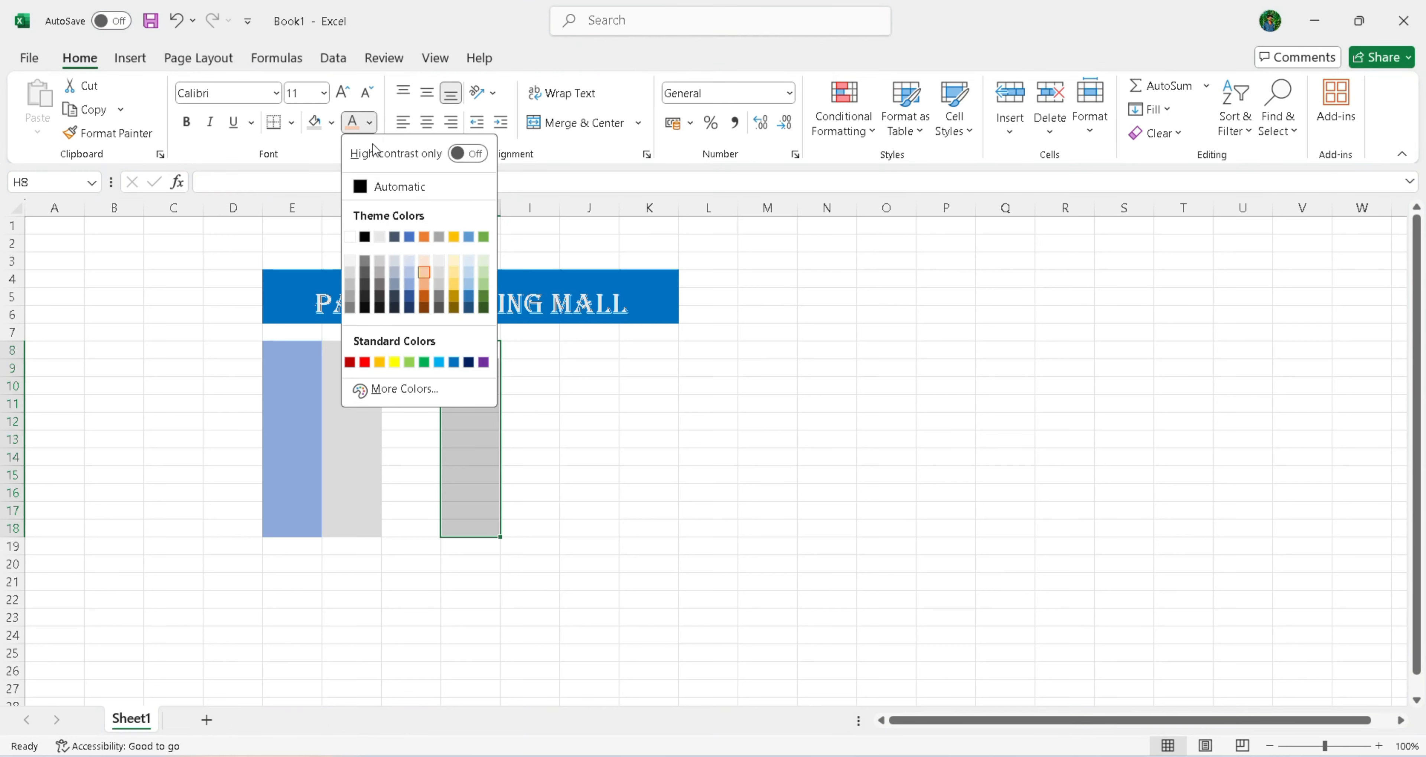
left_click(332, 131)
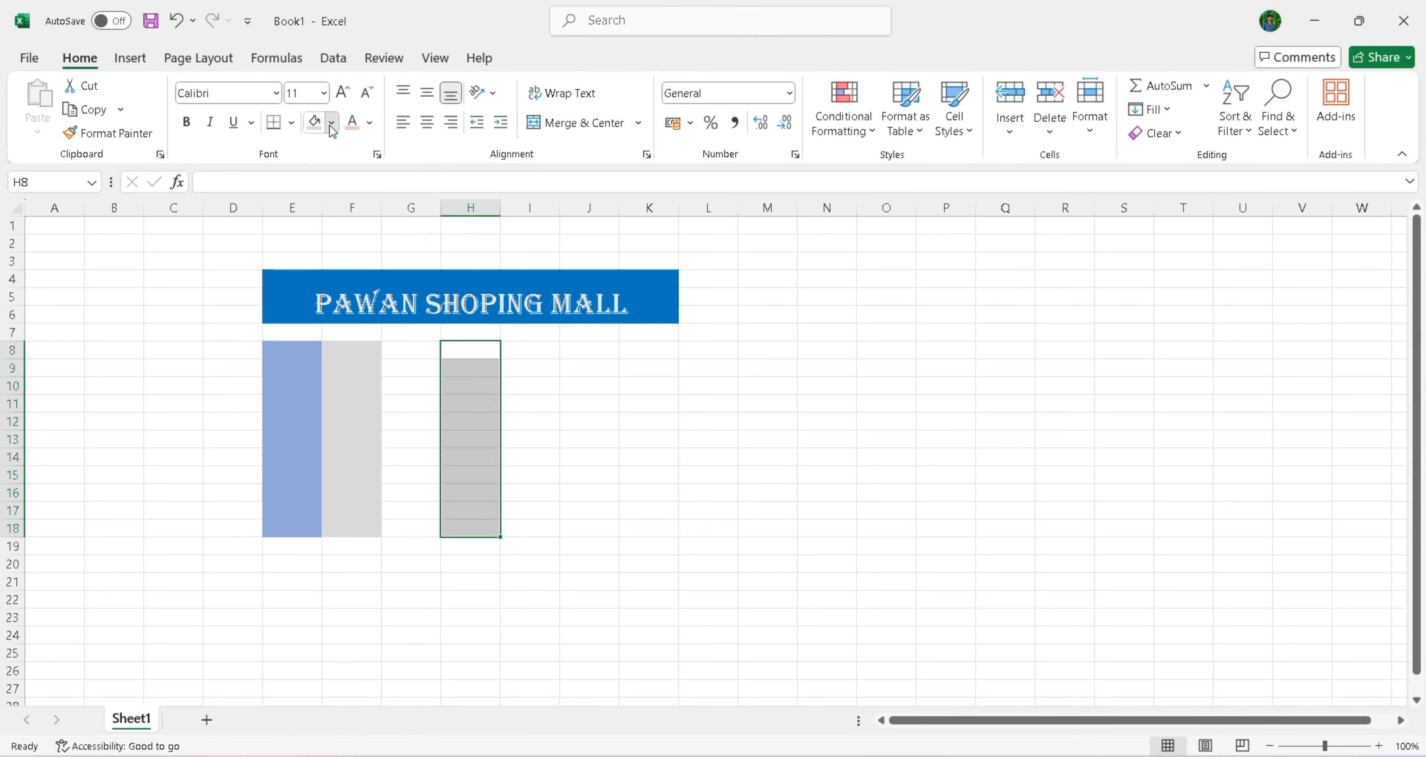
left_click(332, 127)
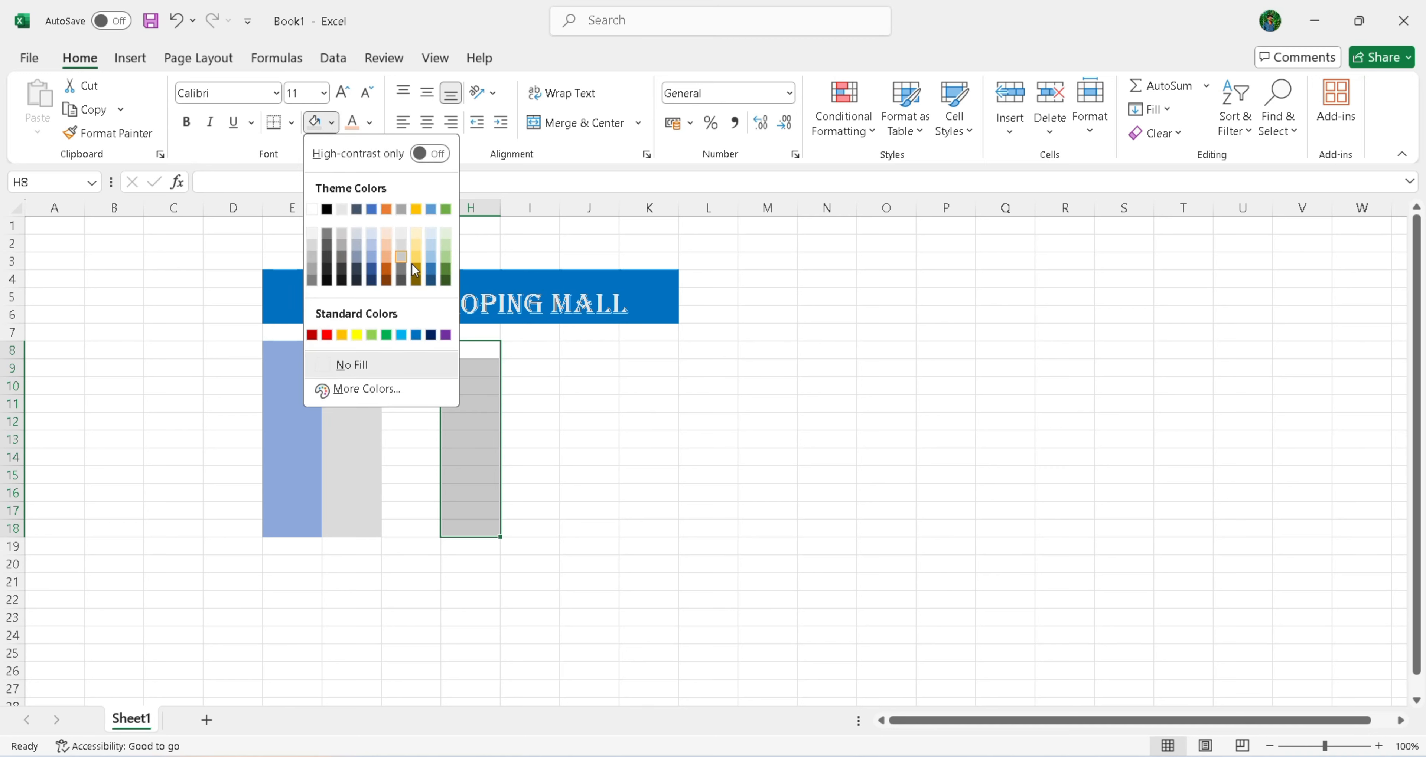
left_click(396, 247)
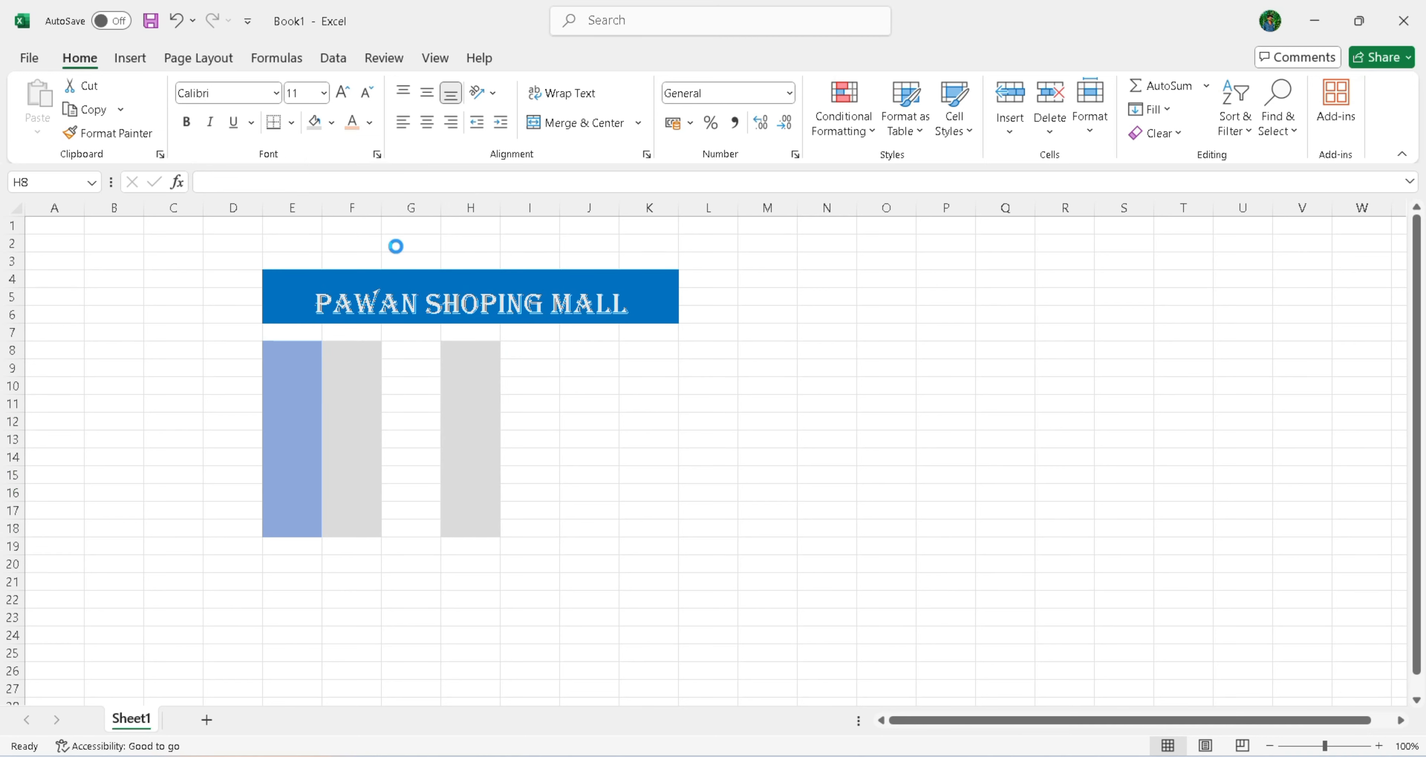
left_click(329, 121)
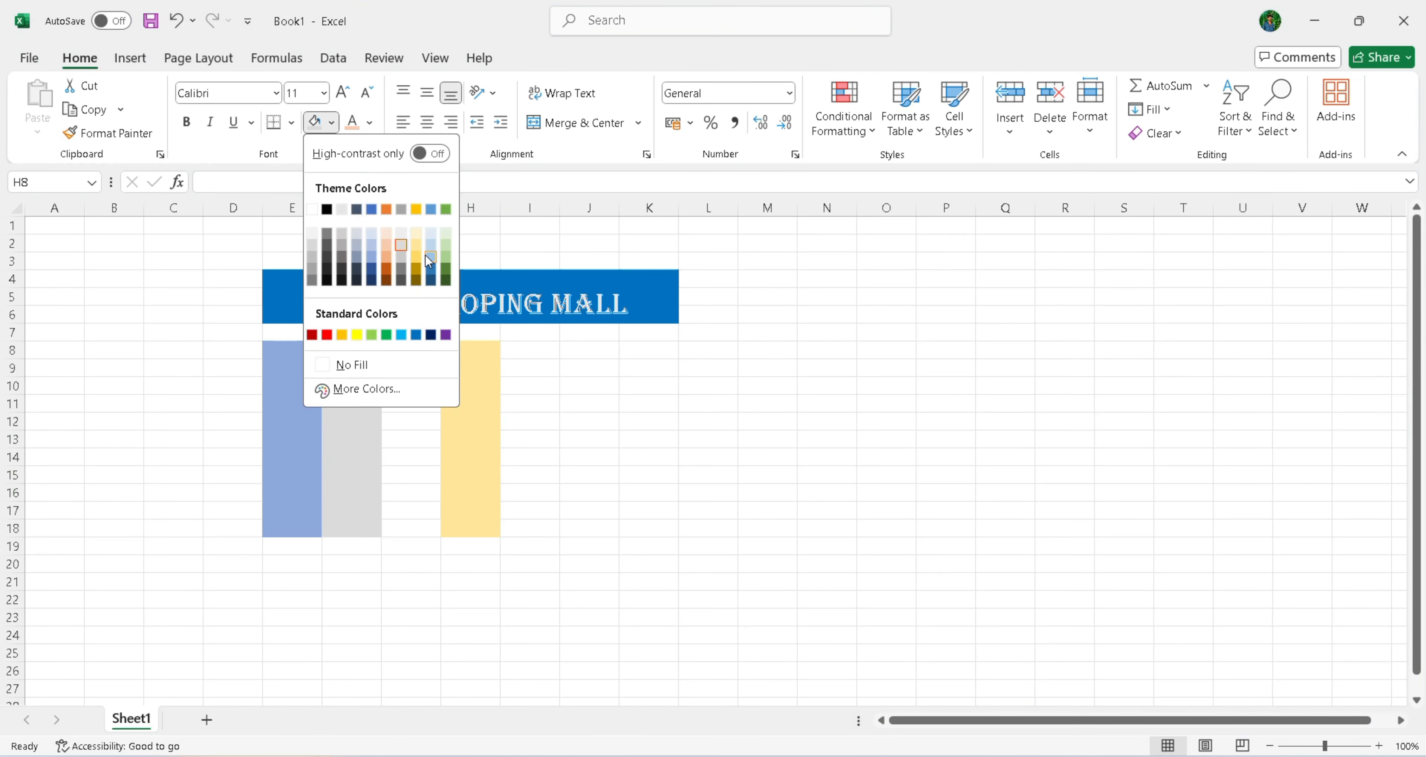
left_click(416, 238)
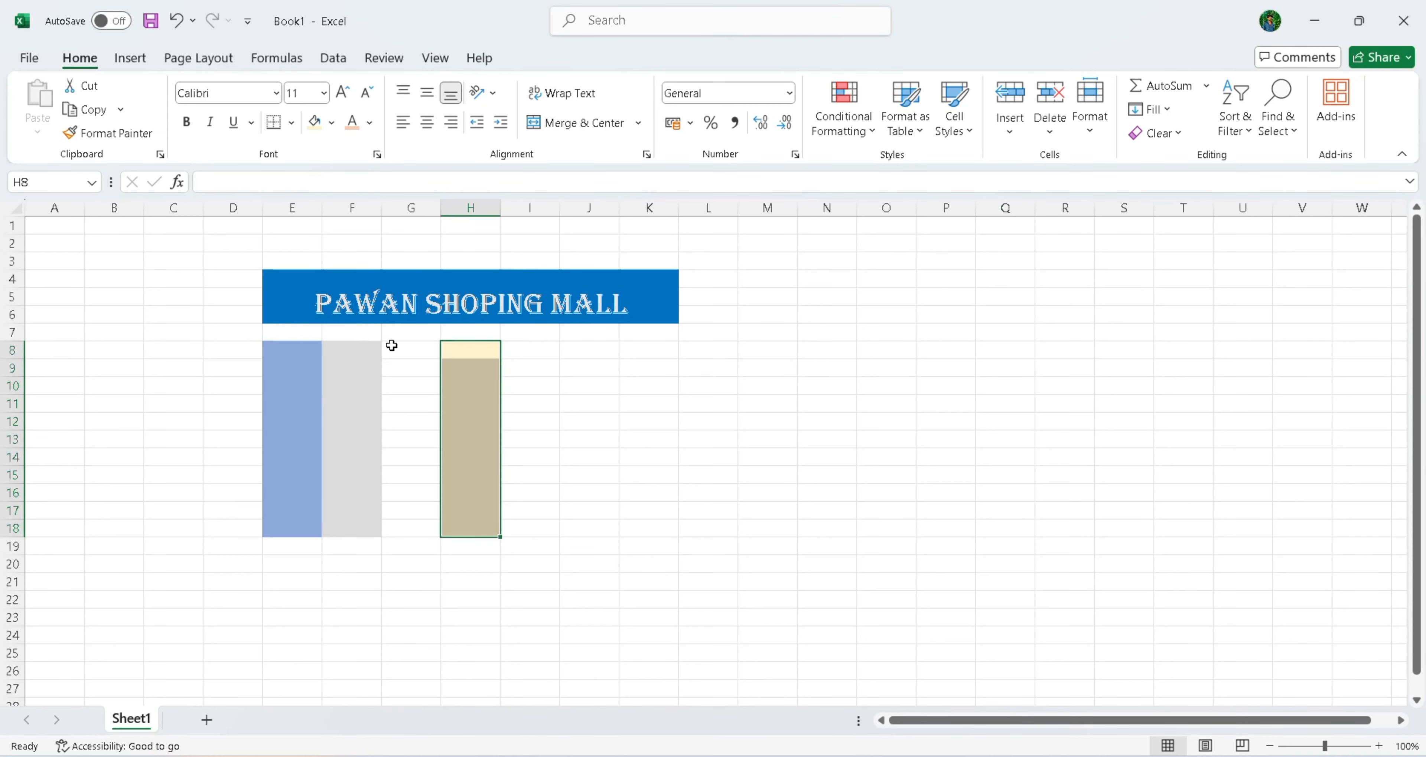
Step: Fill cells G8:G18 with a light blue theme colour
left_click_drag(391, 346, 444, 542)
left_click(330, 122)
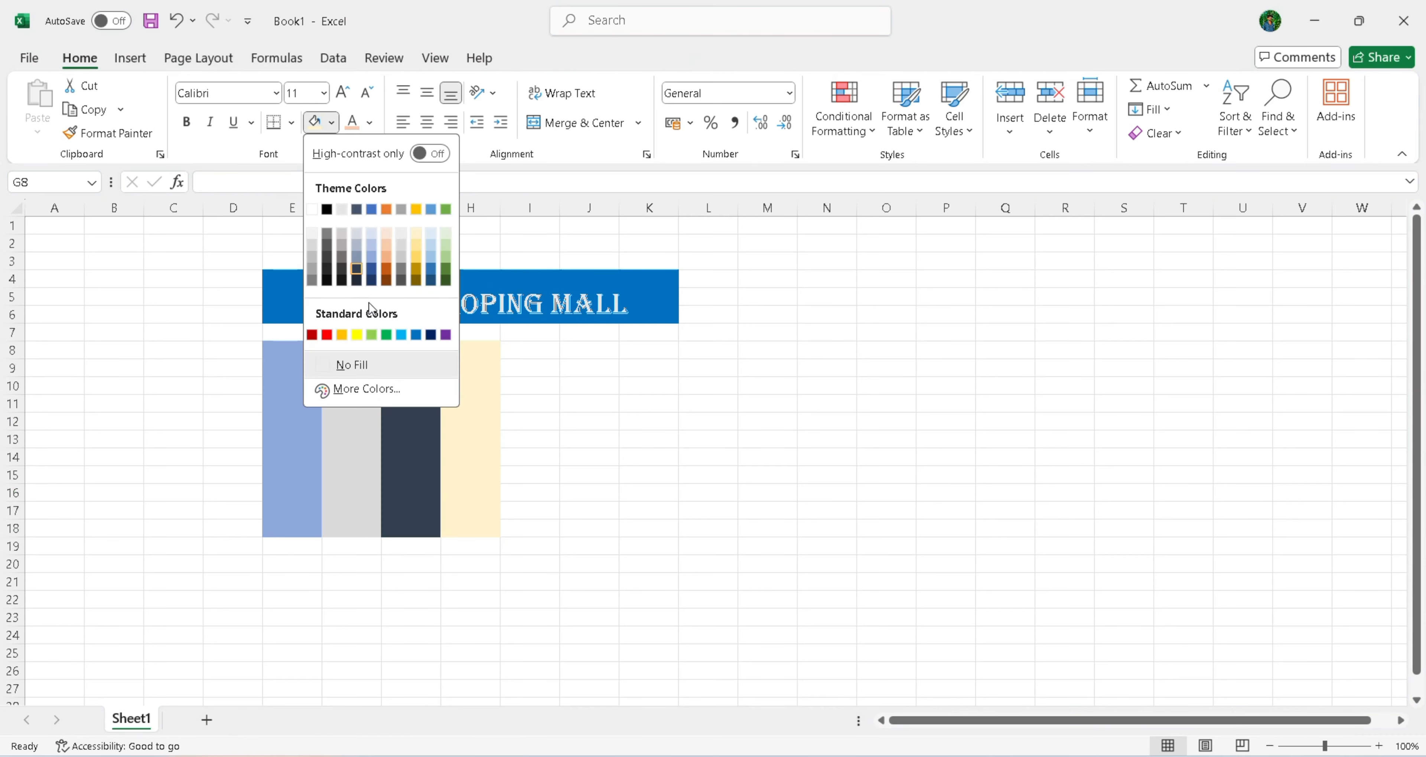
left_click(431, 246)
Step: Fill cells I8:I18 with a light green theme colour
left_click(536, 351)
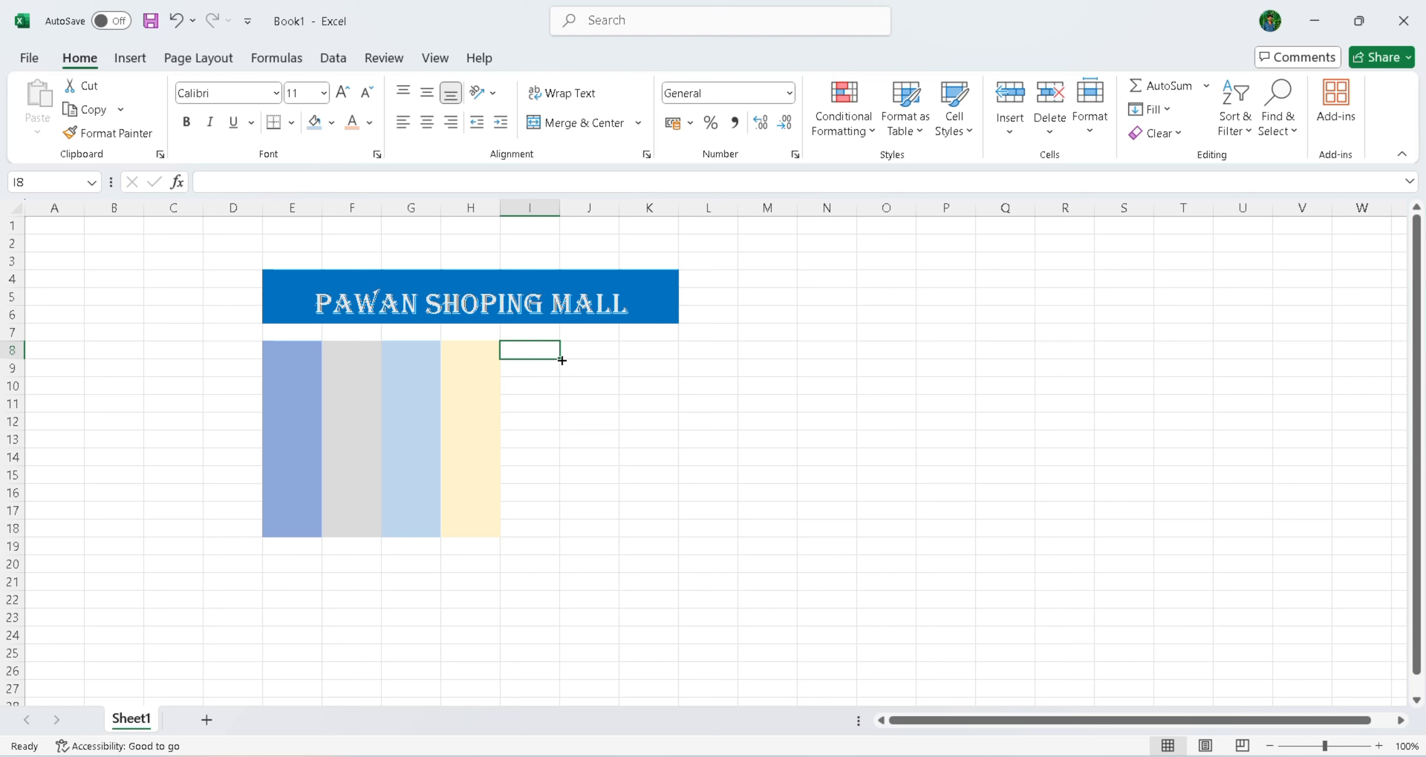
left_click_drag(559, 358, 571, 535)
left_click(333, 123)
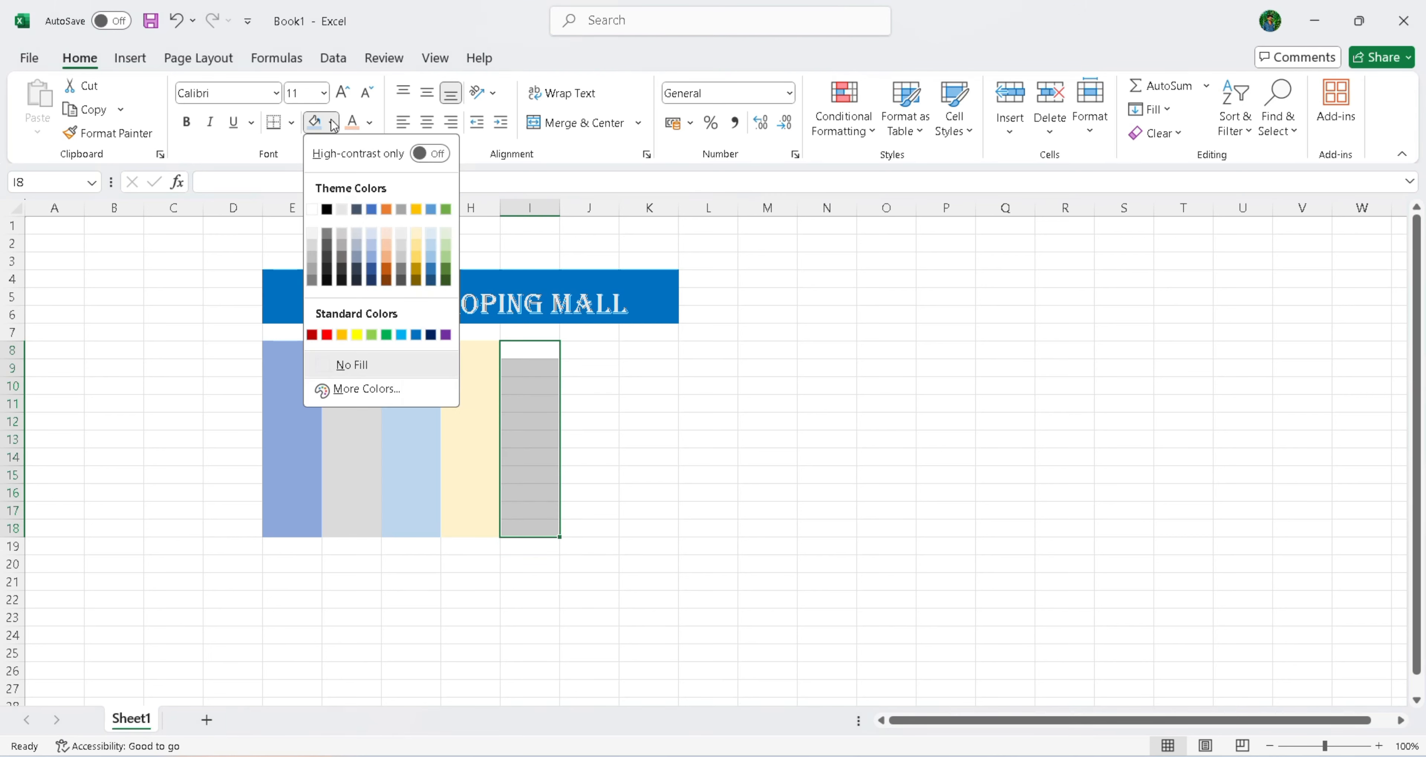
left_click(447, 248)
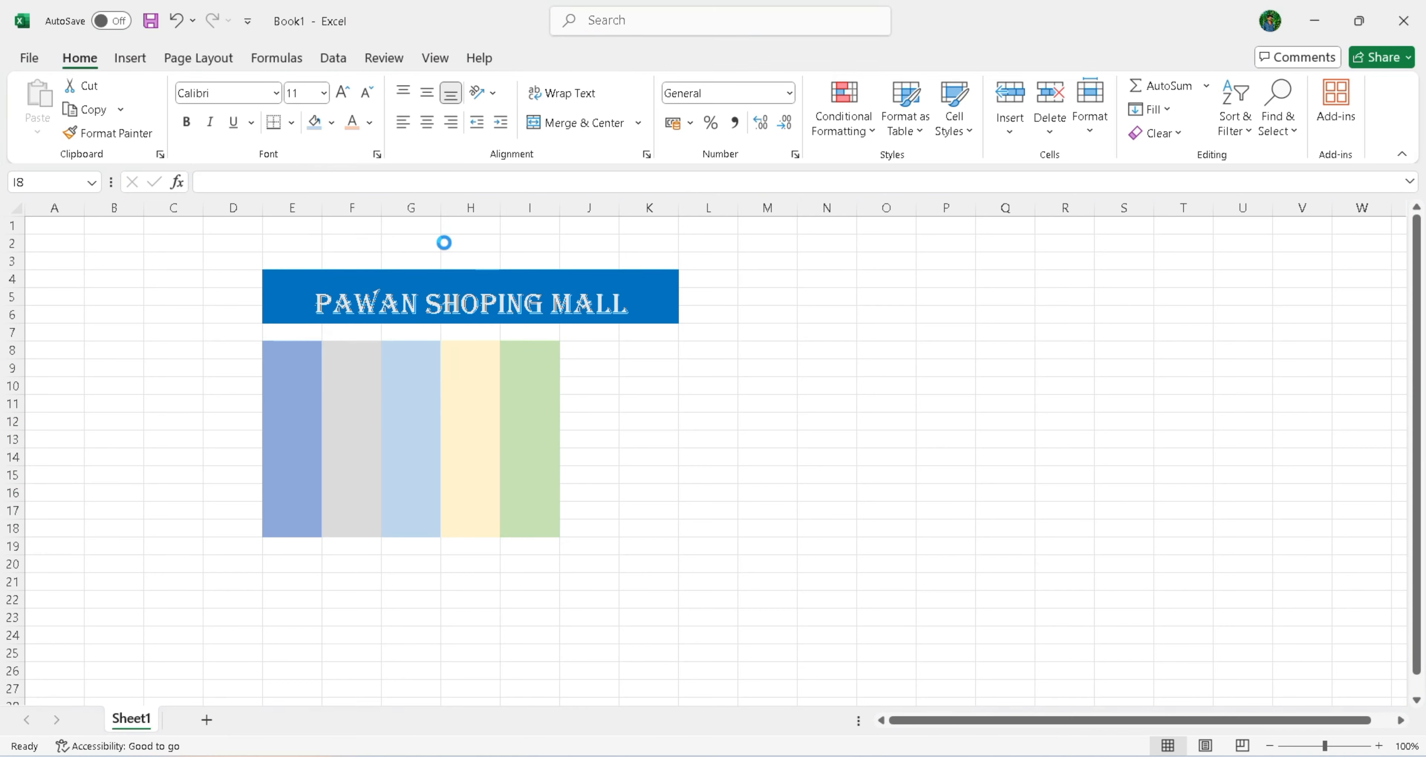
Step: Fill cells J8:J18 with the palest blue theme colour
left_click(588, 348)
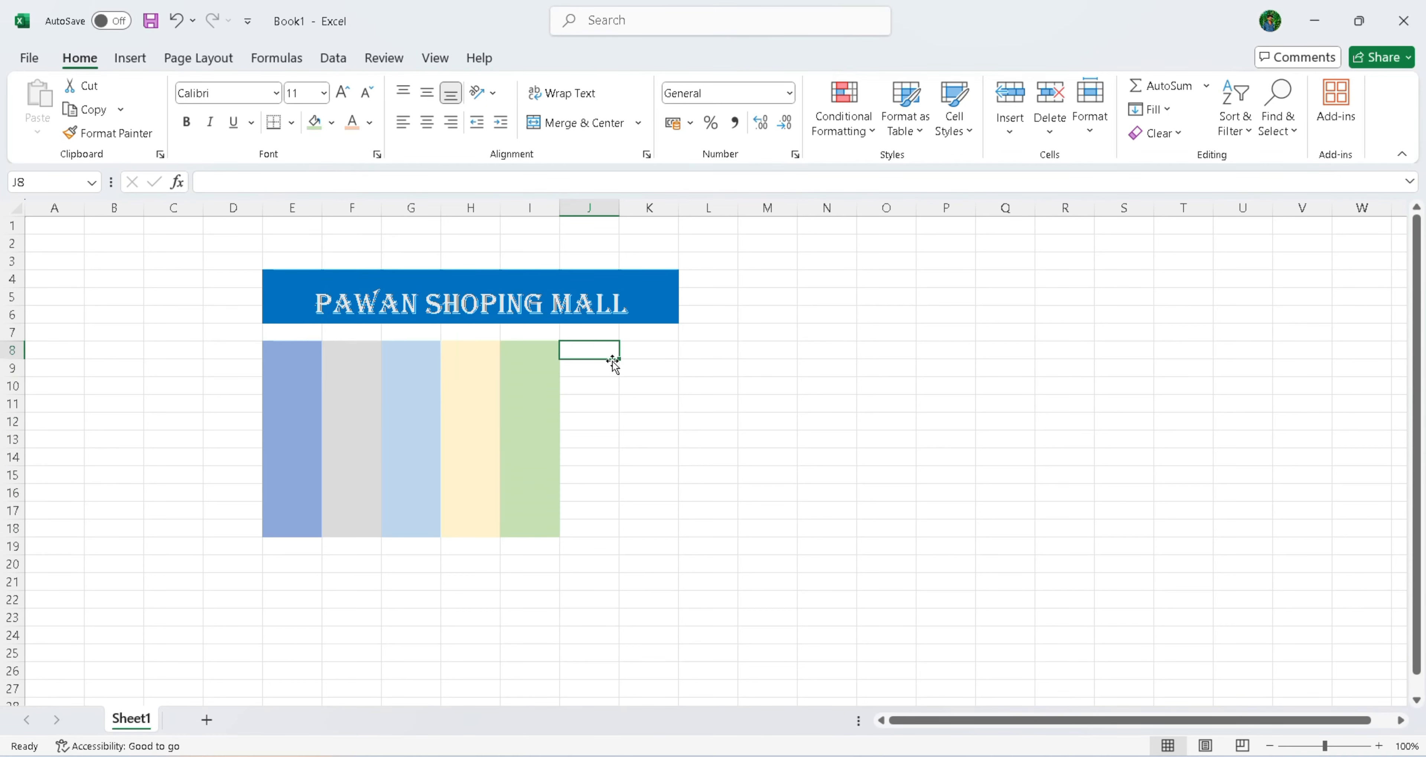
left_click_drag(617, 360, 636, 535)
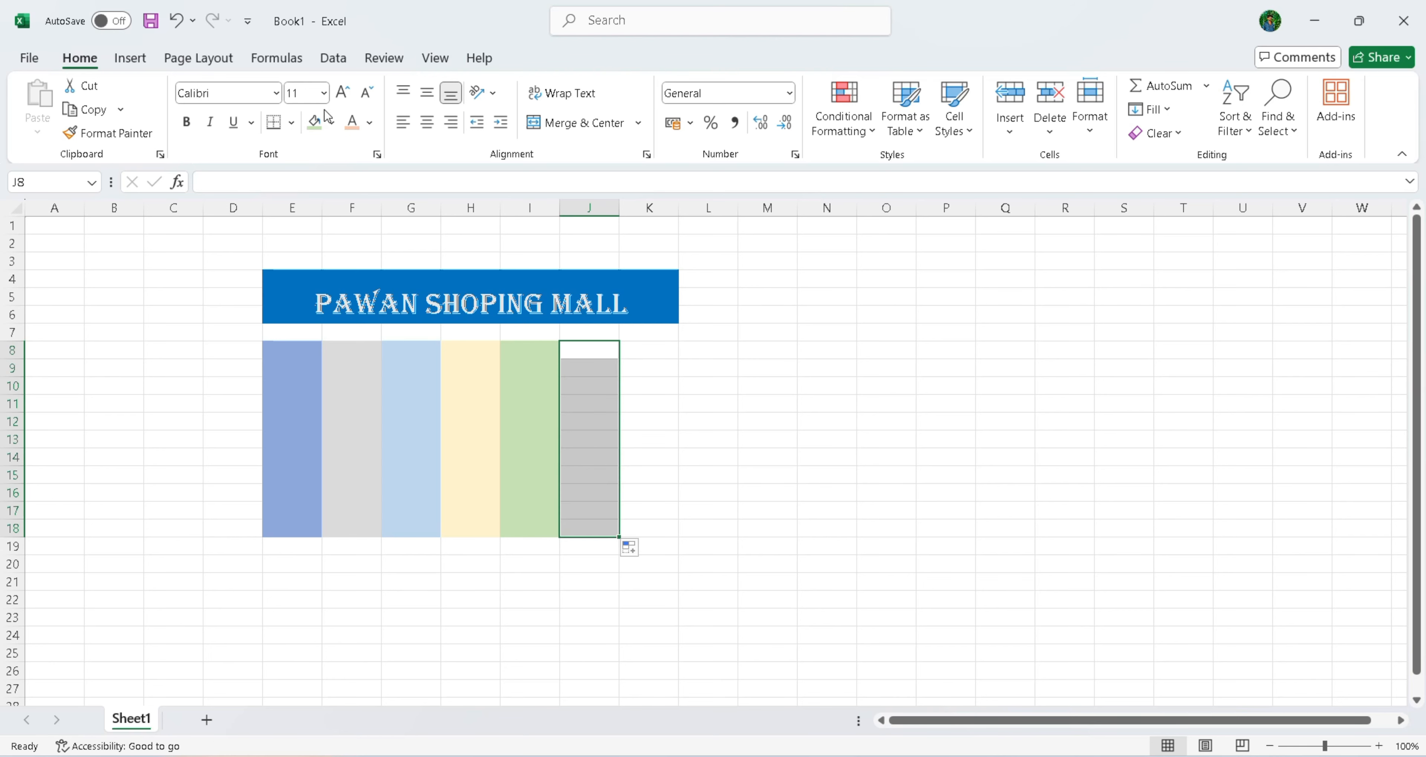
left_click(330, 122)
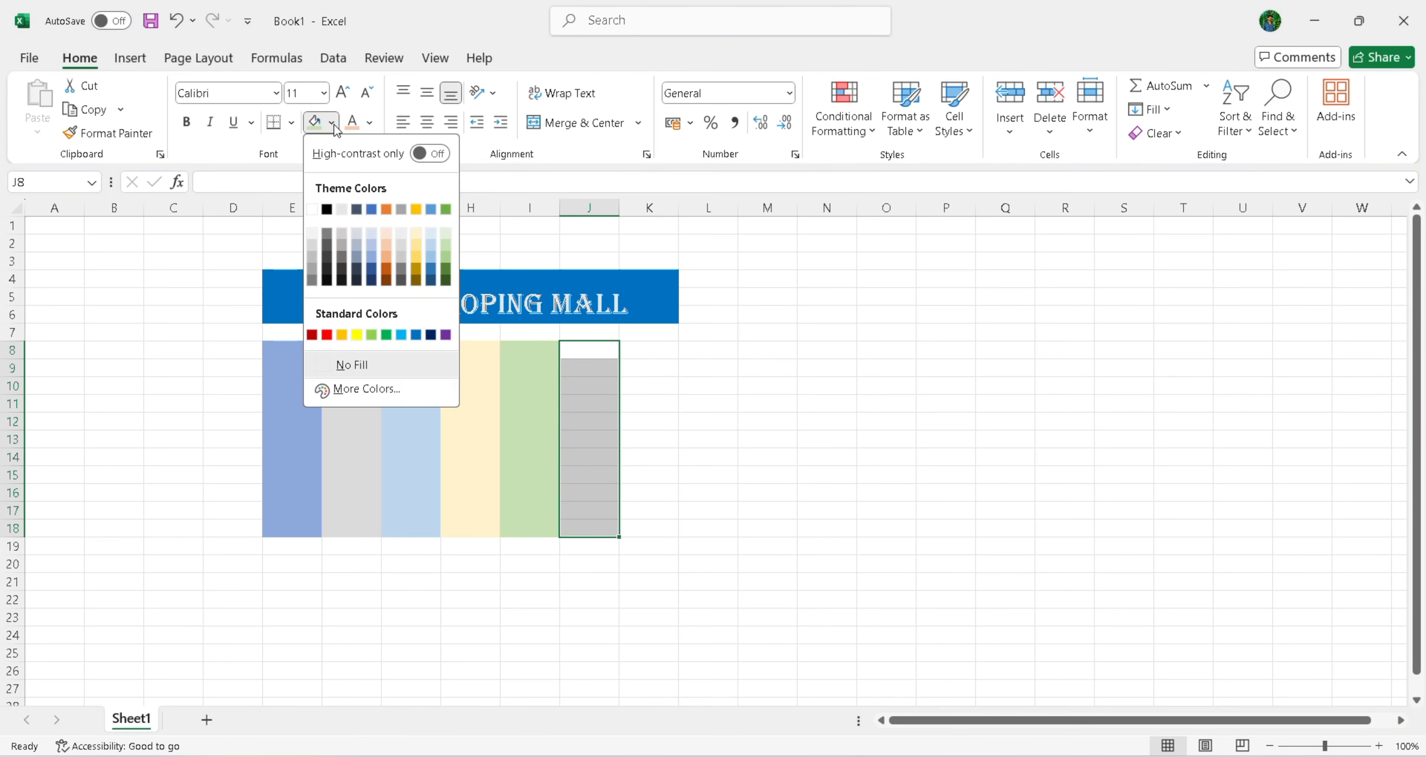
left_click(365, 236)
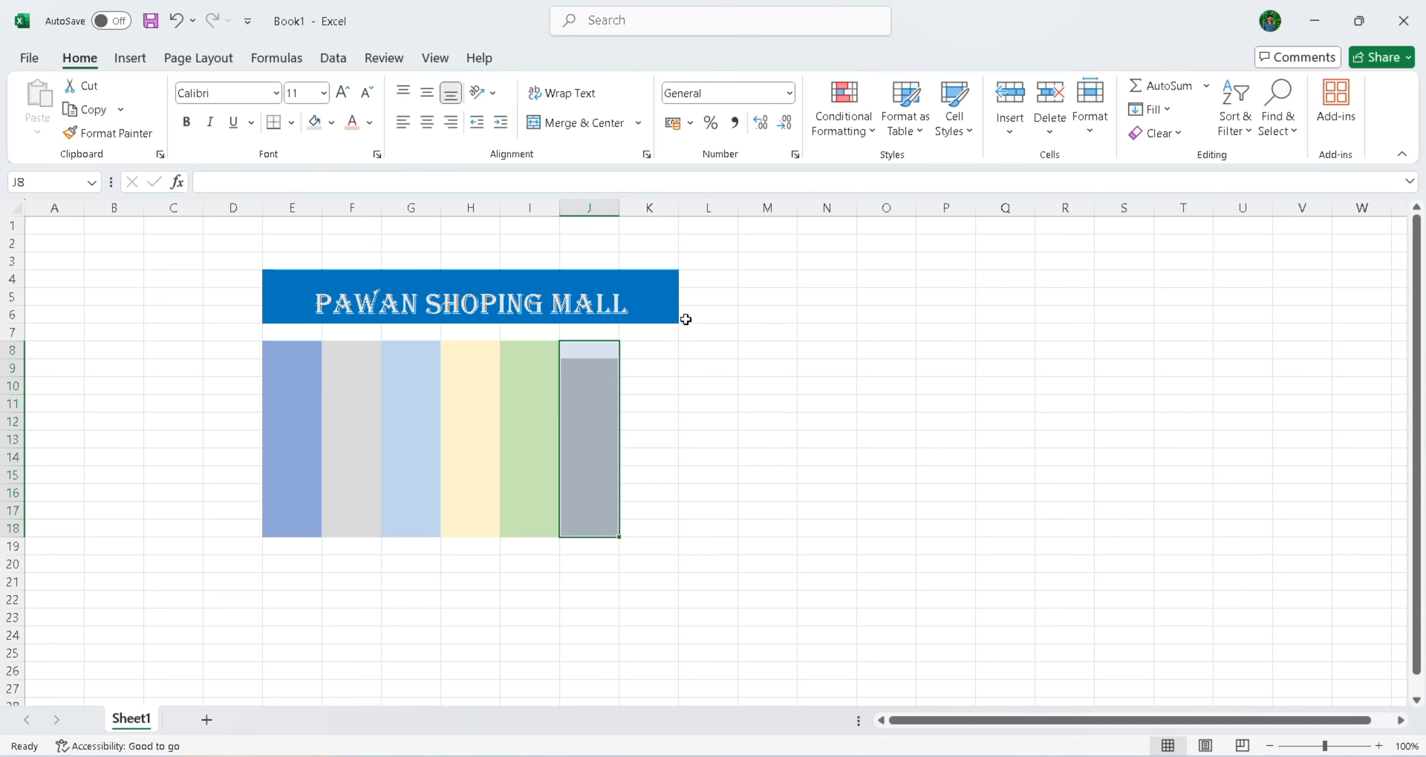
Step: Fill cells K8:K18 with a light gray theme colour
left_click(671, 355)
left_click_drag(678, 359, 683, 534)
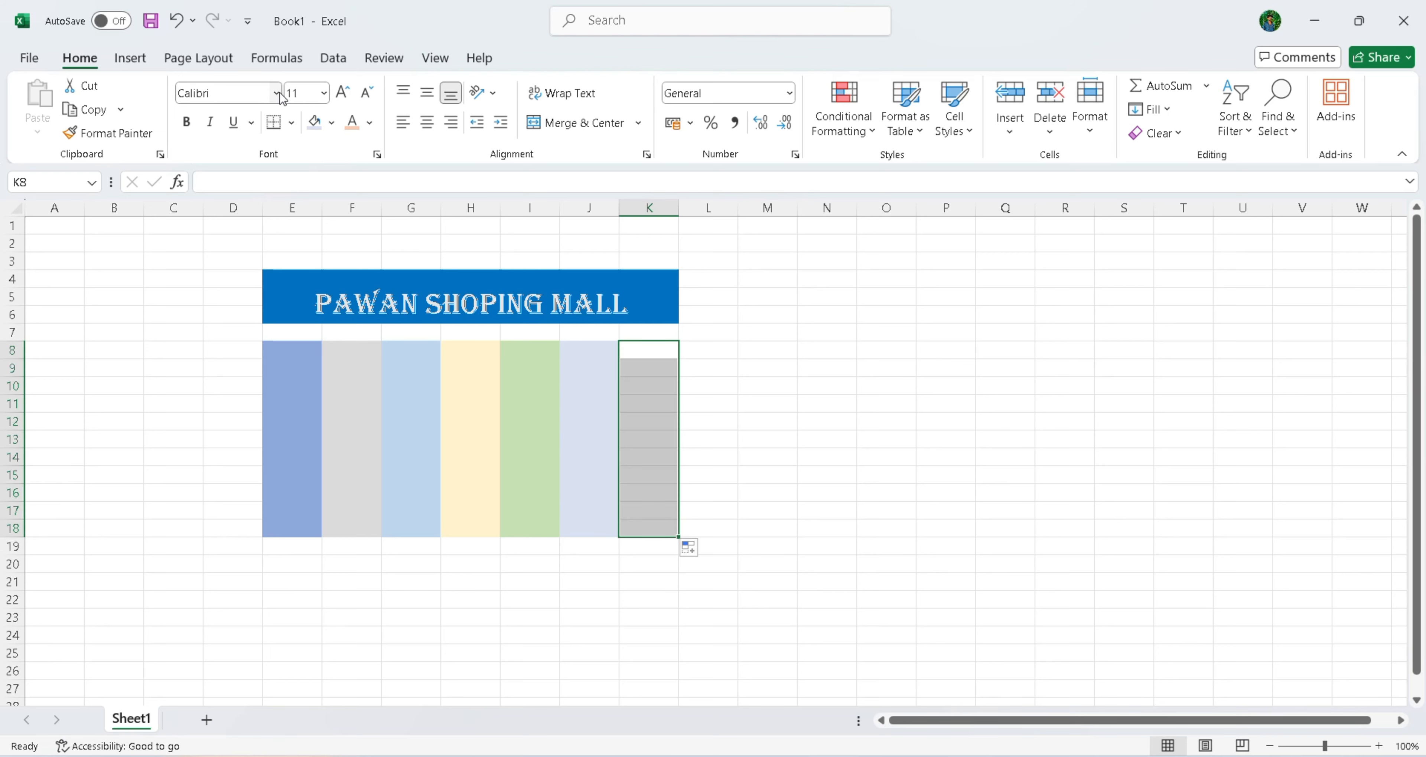
left_click(330, 124)
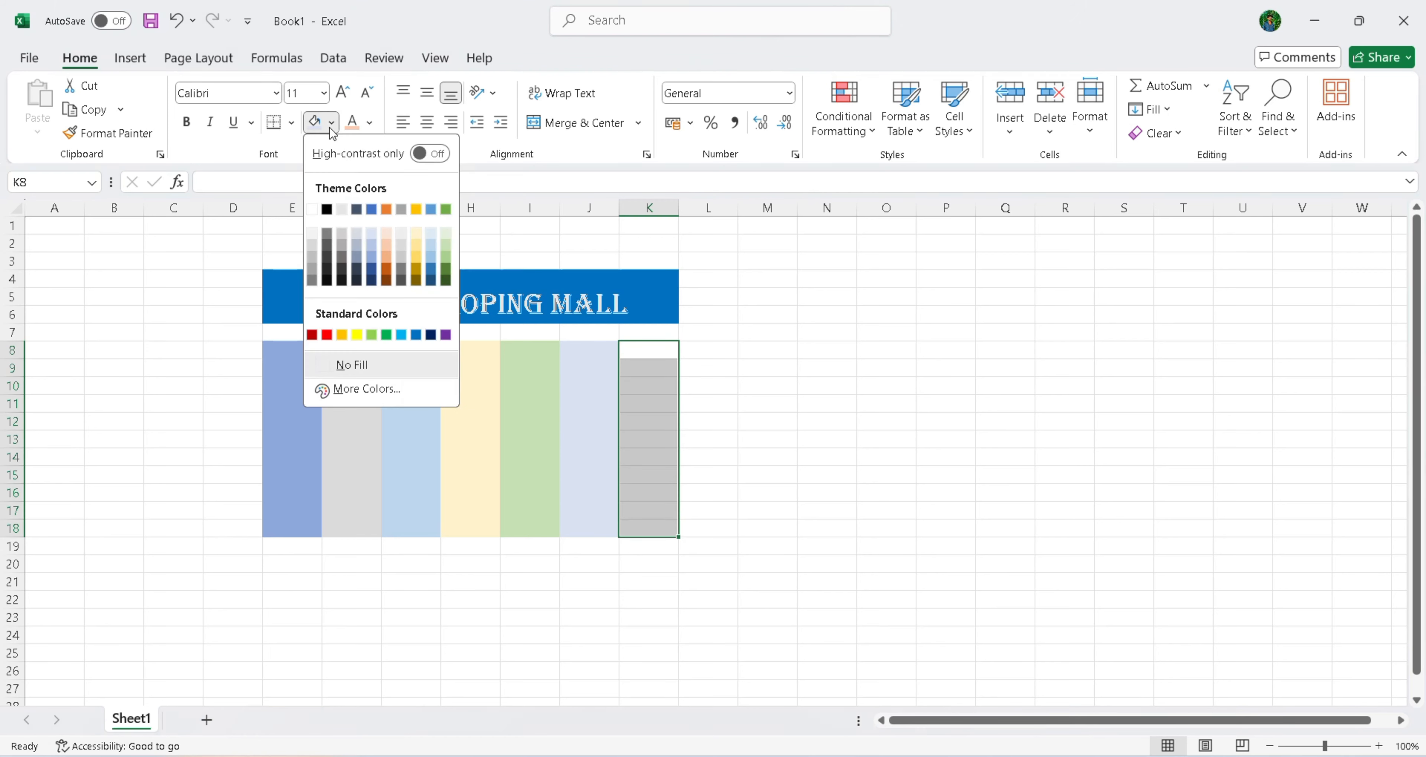
left_click(401, 243)
Step: Enter the column headings "sl no", "item" and "price" in cells E7, F7 and G7
left_click(282, 333)
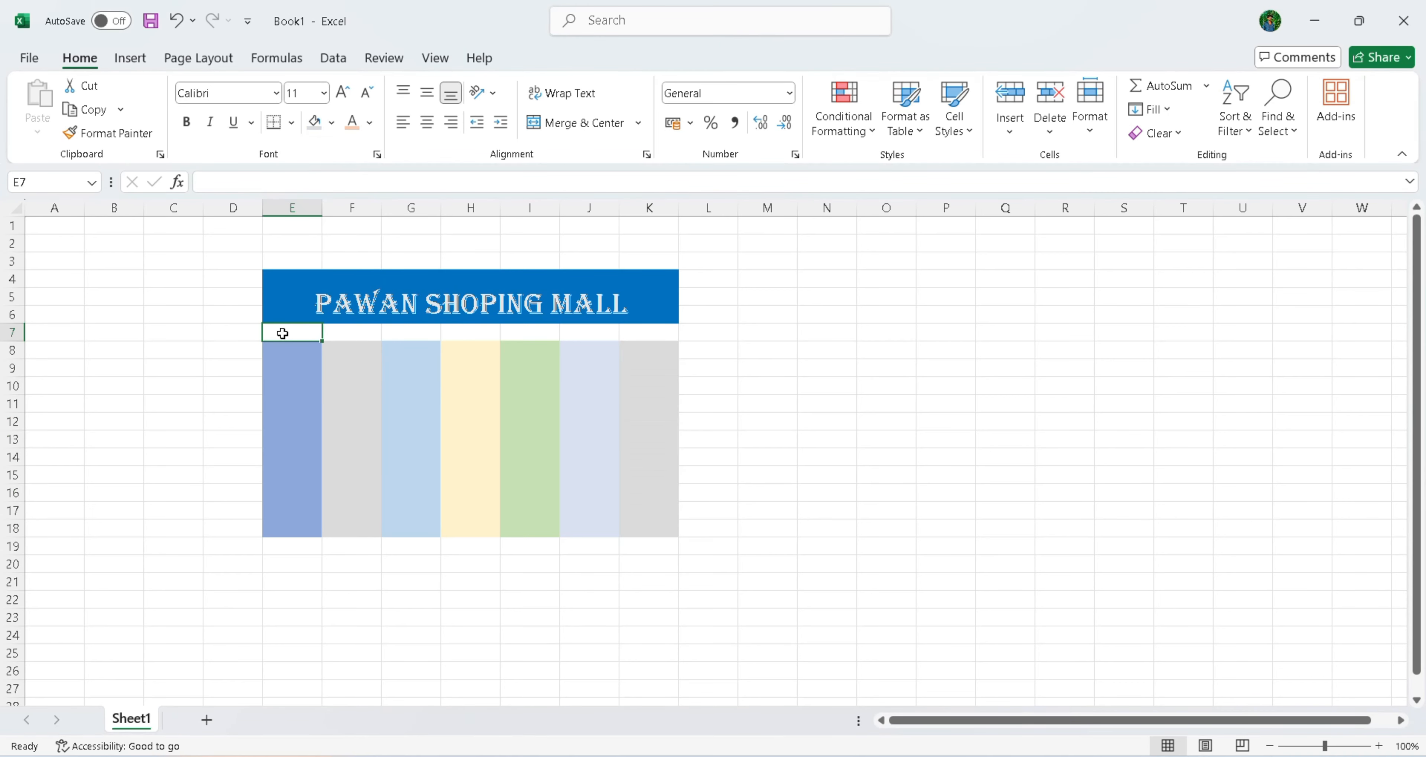
type("sl no")
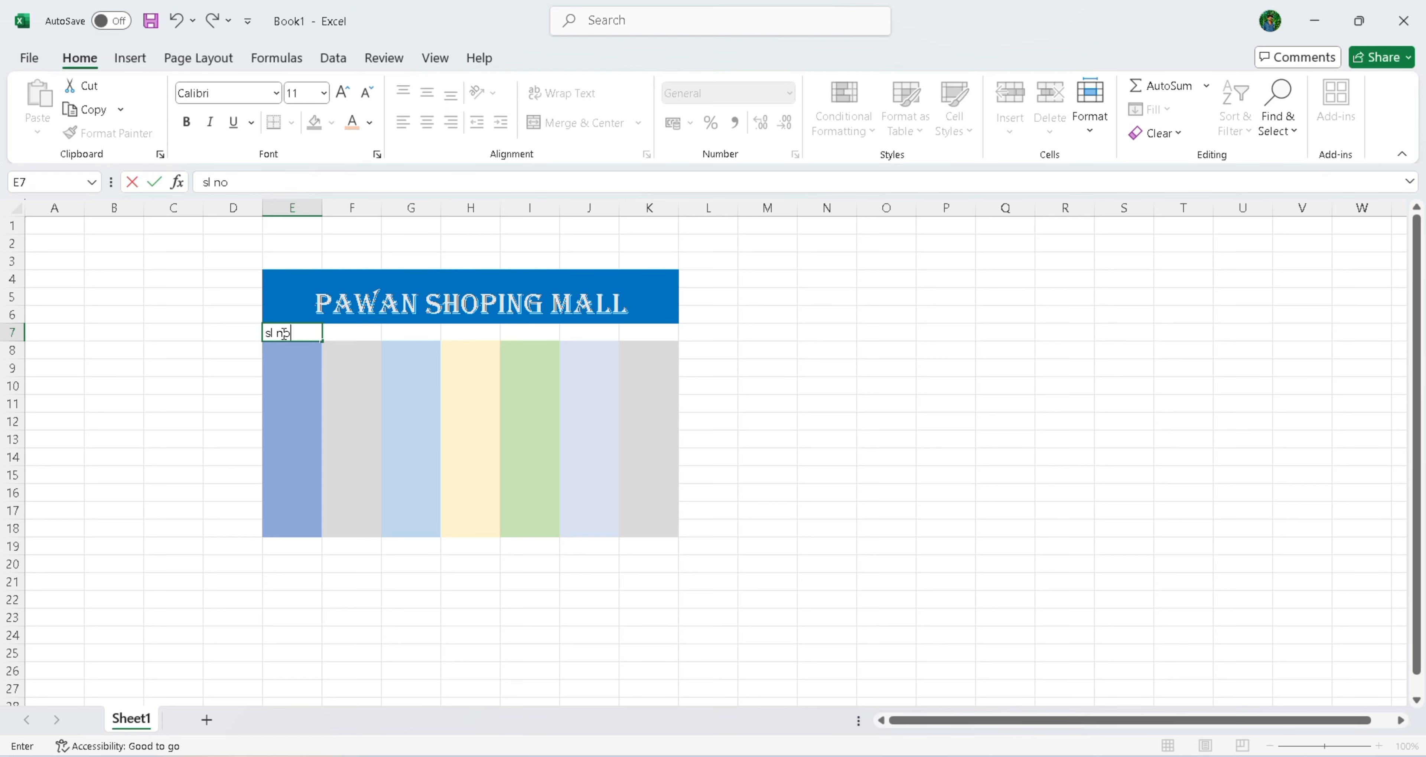
key("Tab")
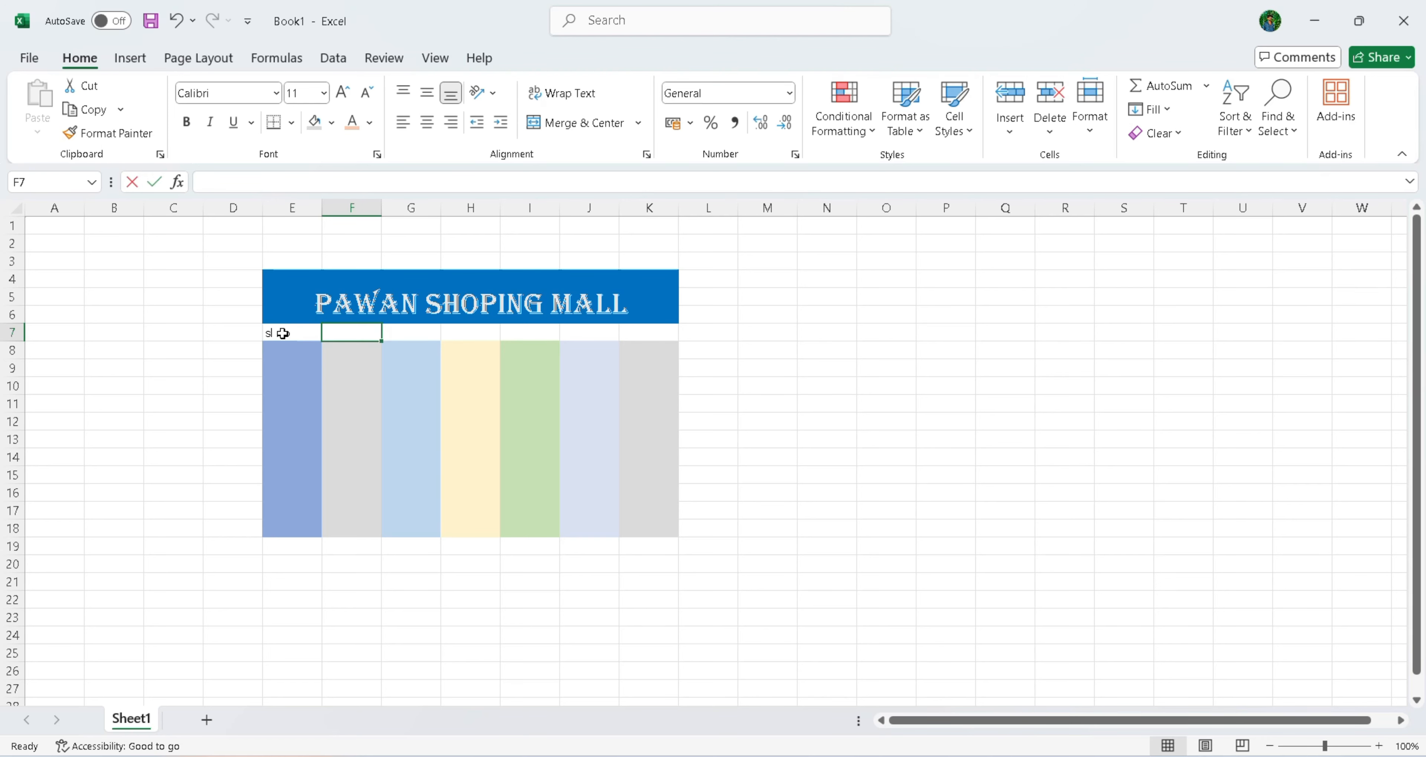
type("item")
key("Tab")
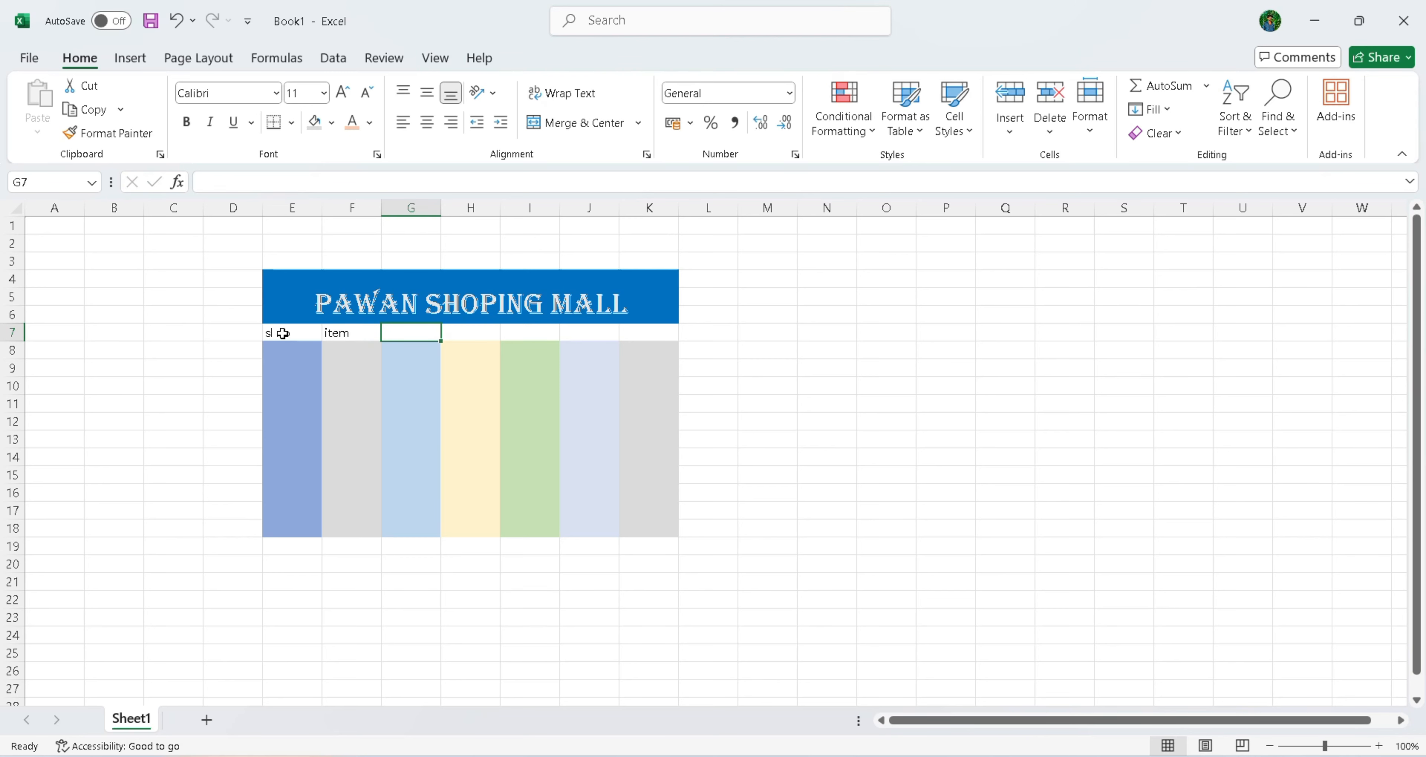
type("price")
key("Tab")
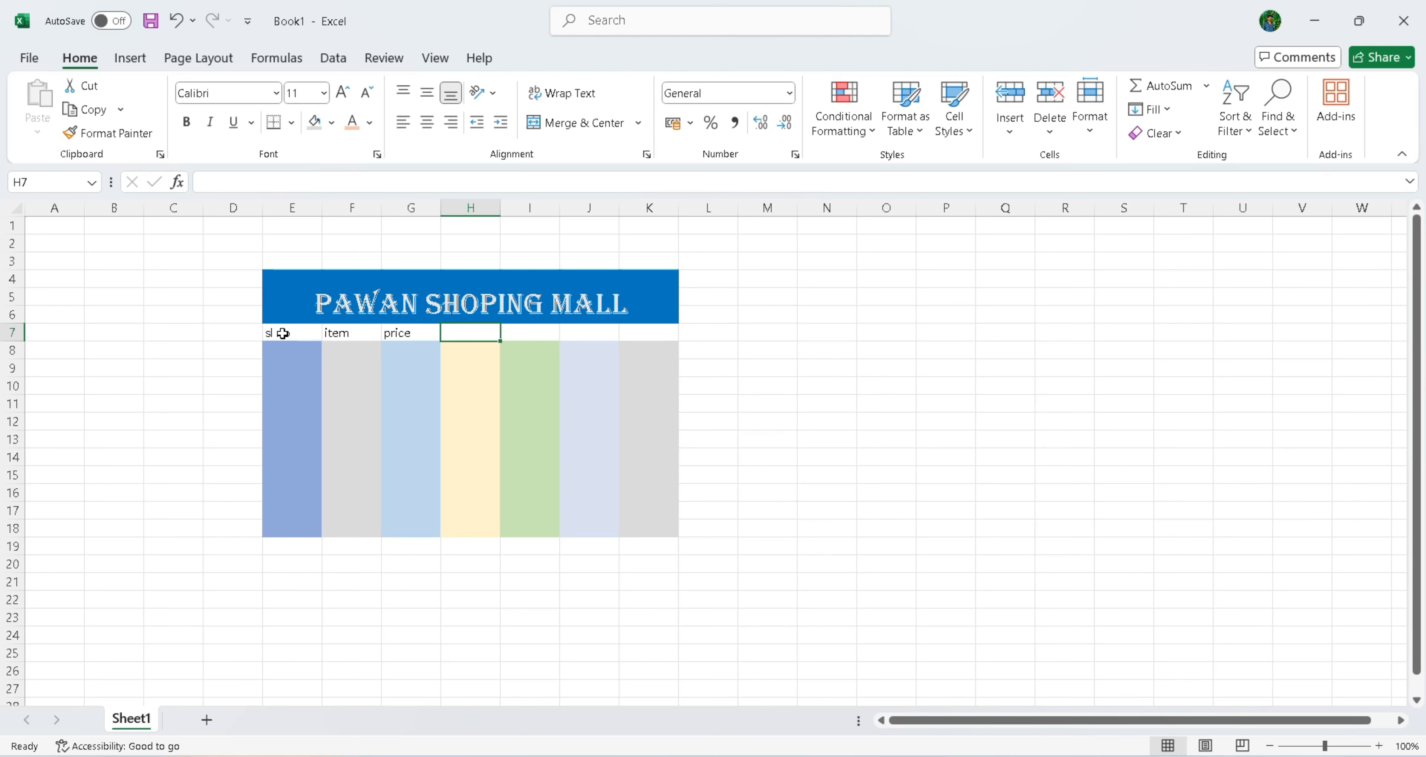
Step: Enter the column heading "QUANITITY" in cell H7
type("qunt")
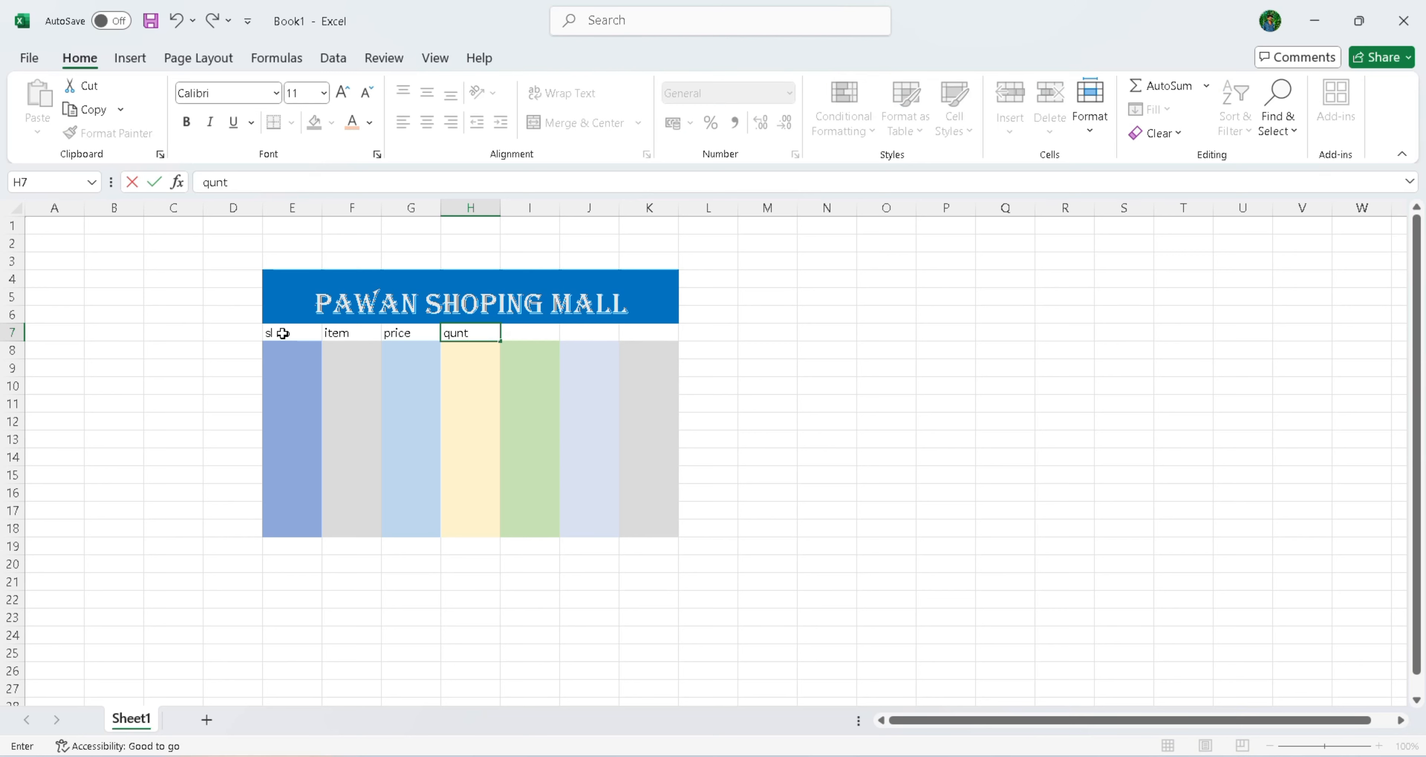
key("BackSpace")
key("BackSpace")
key("BackSpace")
key("BackSpace")
type("QUANITITY")
key("Tab")
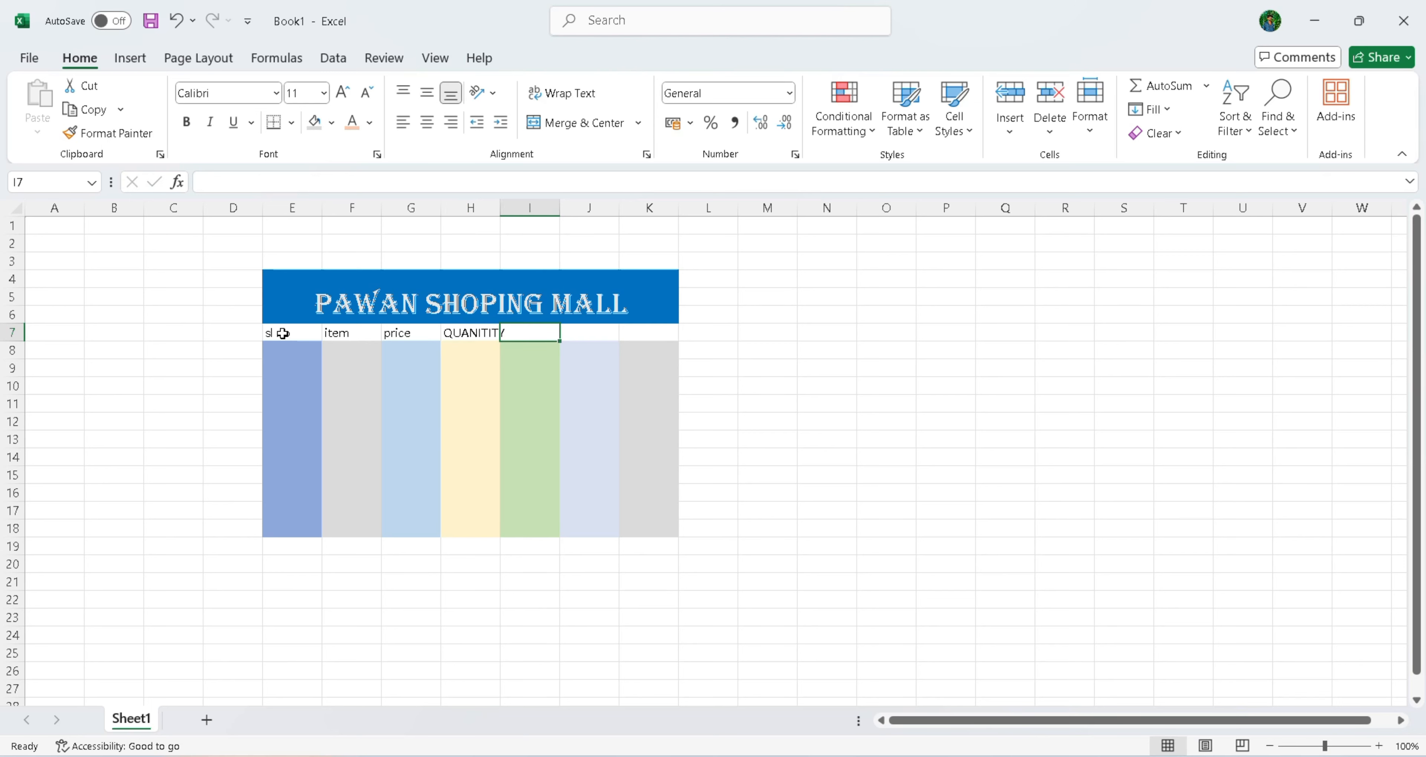
Step: Enter the column headings "AMOUNT" in cell I7 and "TOTAL" in cell J7
type("AMOUNT")
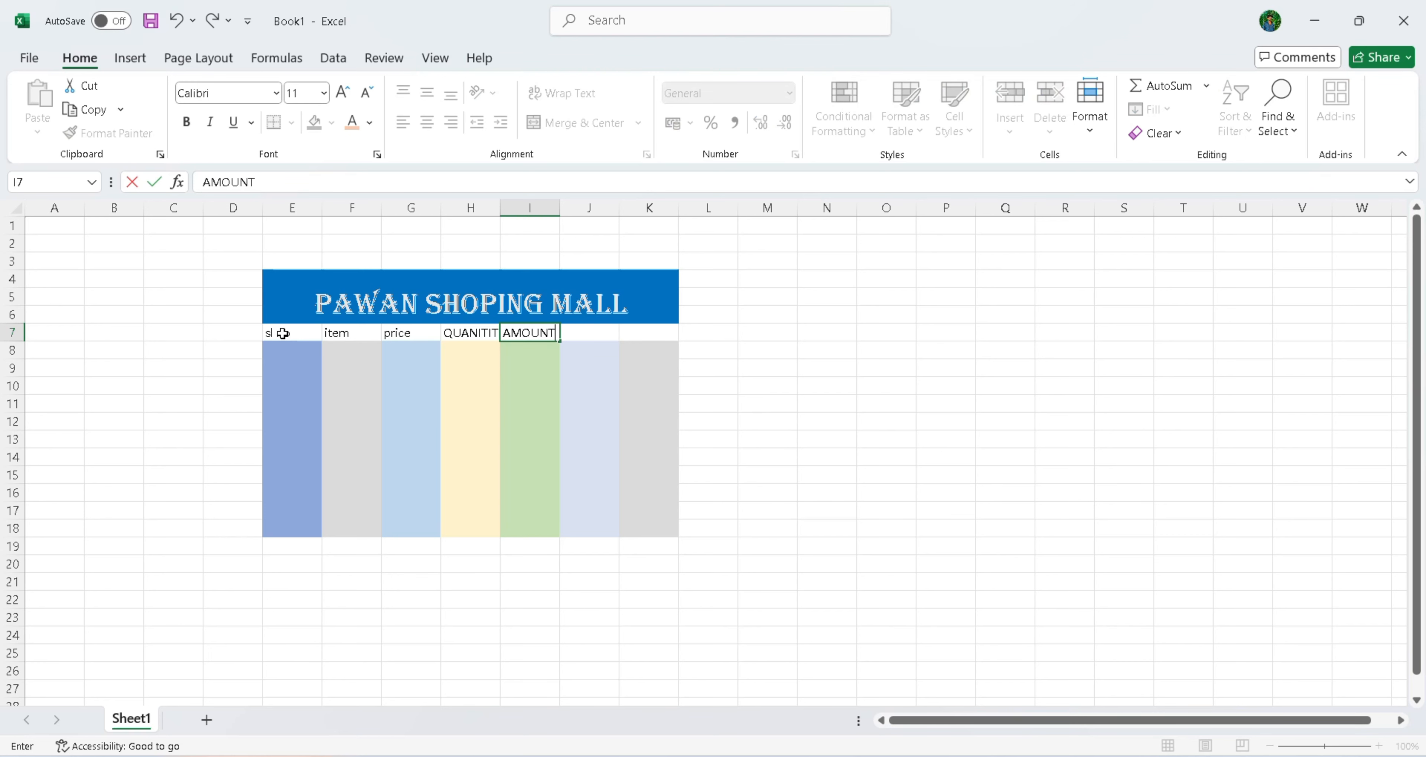
key("Tab")
type("TOA")
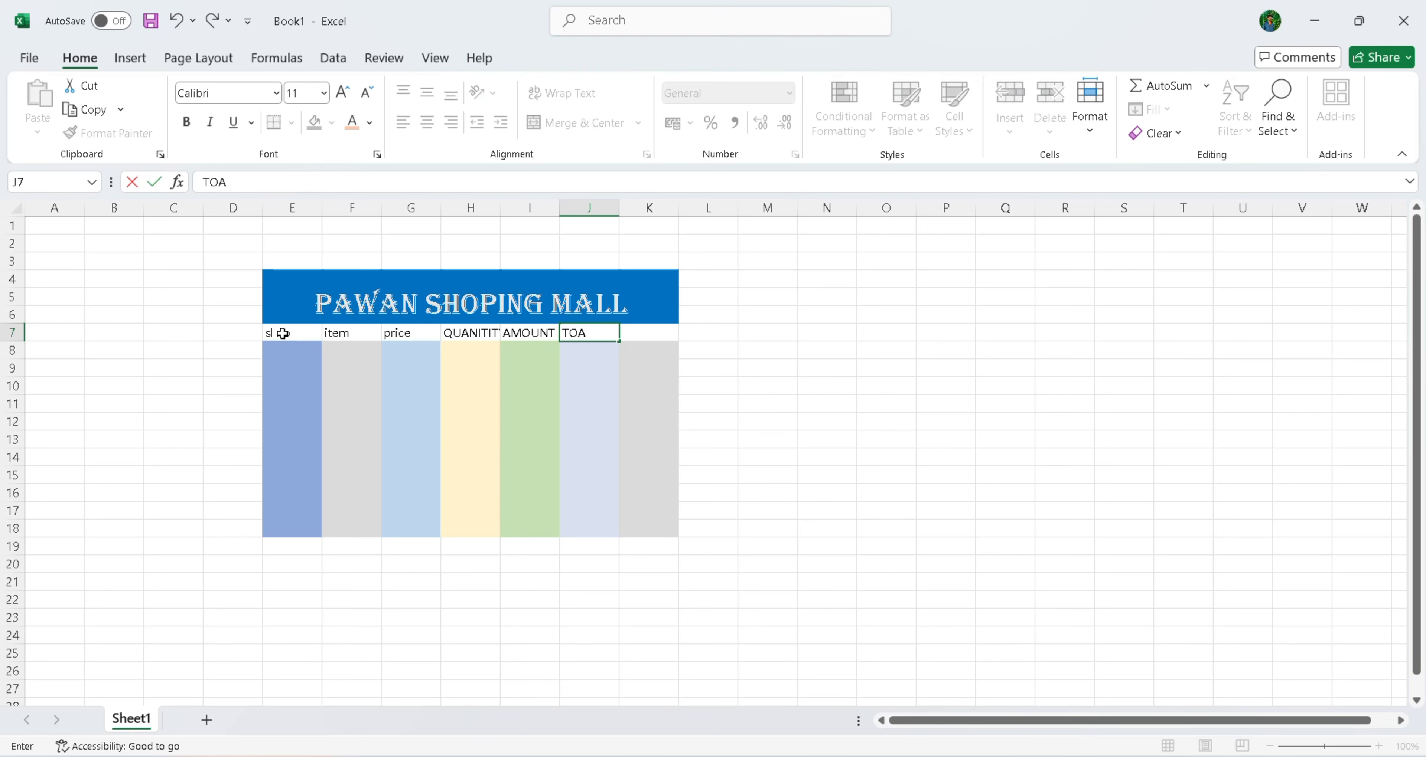
type("LA")
key("BackSpace")
key("BackSpace")
key("BackSpace")
type("TAL")
key("Right")
Step: Enter the serial numbers 1 to 6 in cells E8:E13 under the "sl no" heading
key("Left")
key("Left")
key("Left")
key("Left")
key("Left")
key("Left")
key("Left")
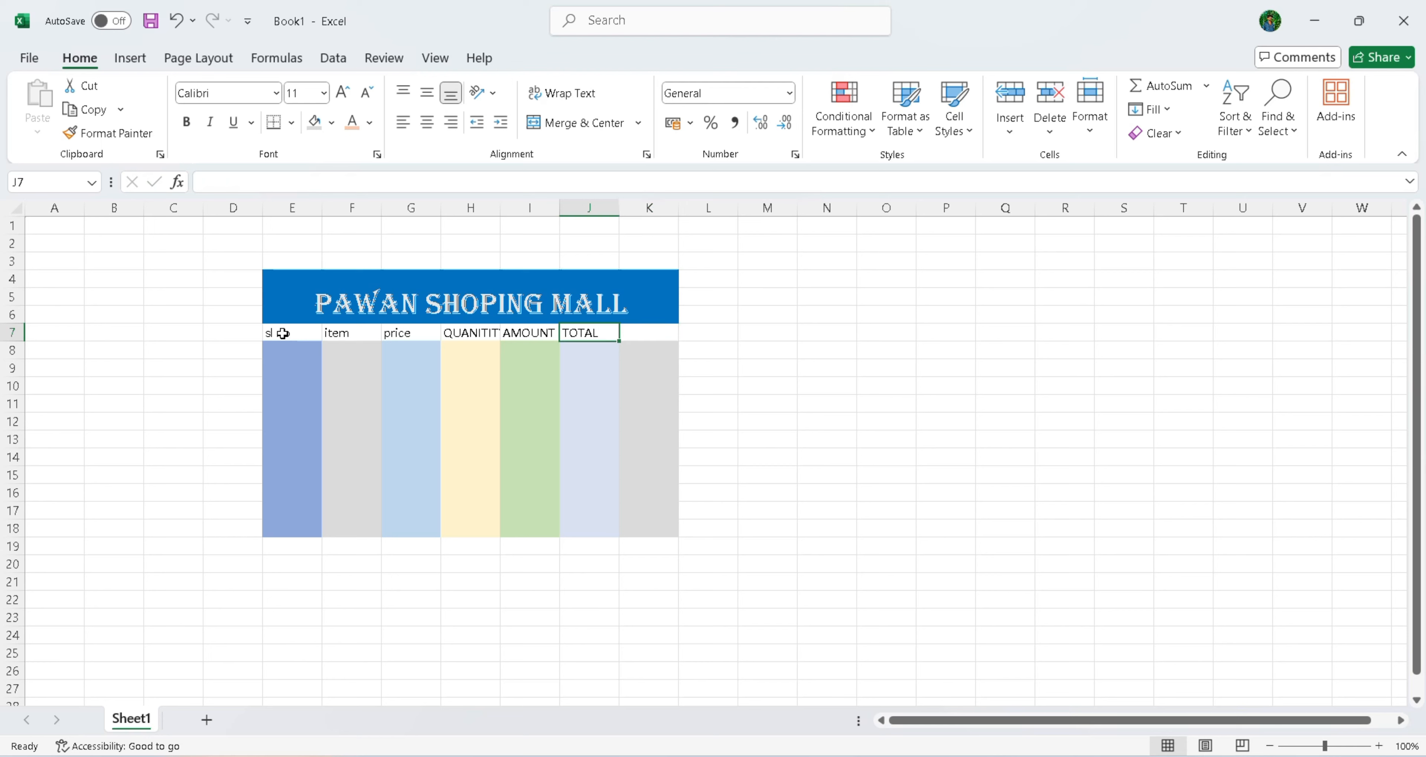
key("Right")
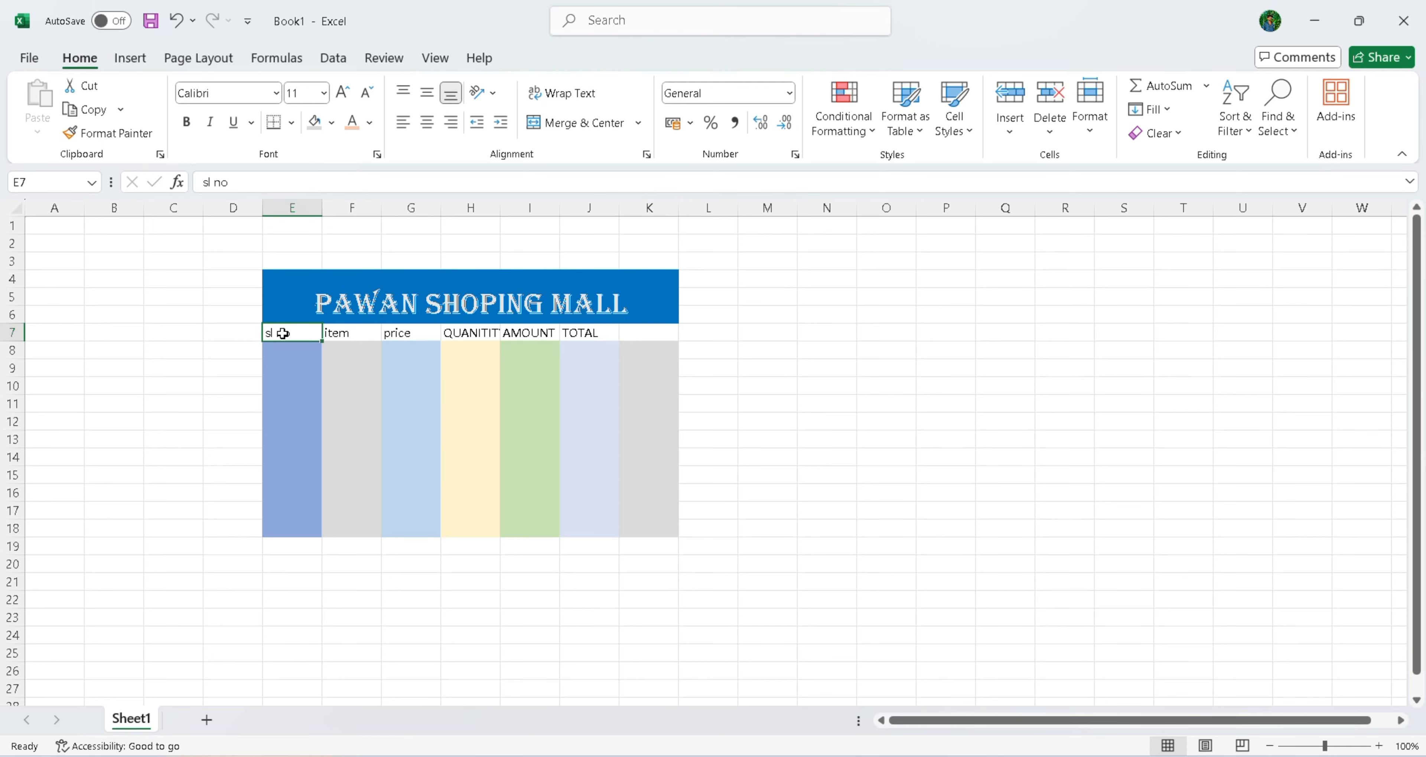
key("Down")
type("1")
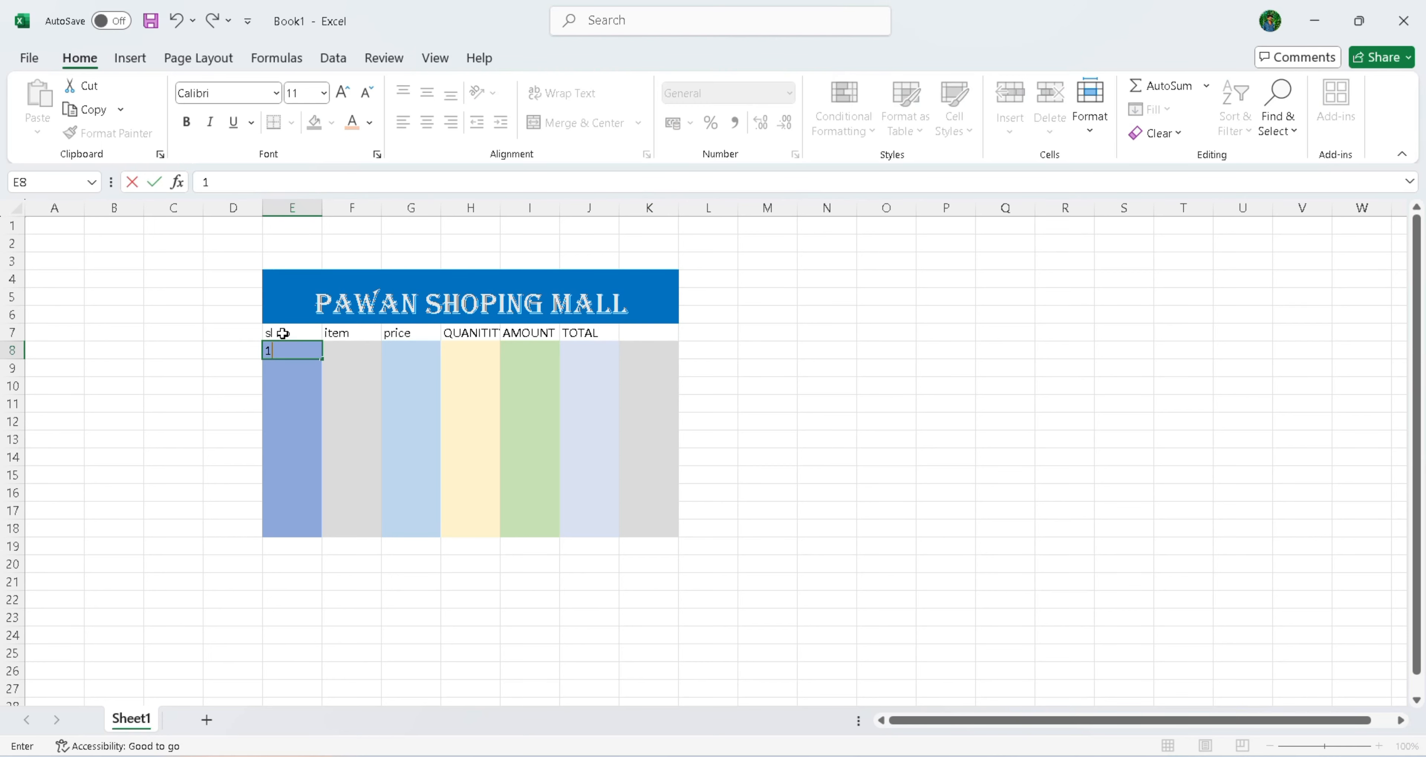
key("Return")
type("2")
key("Return")
type("3")
key("Return")
type("4")
key("Return")
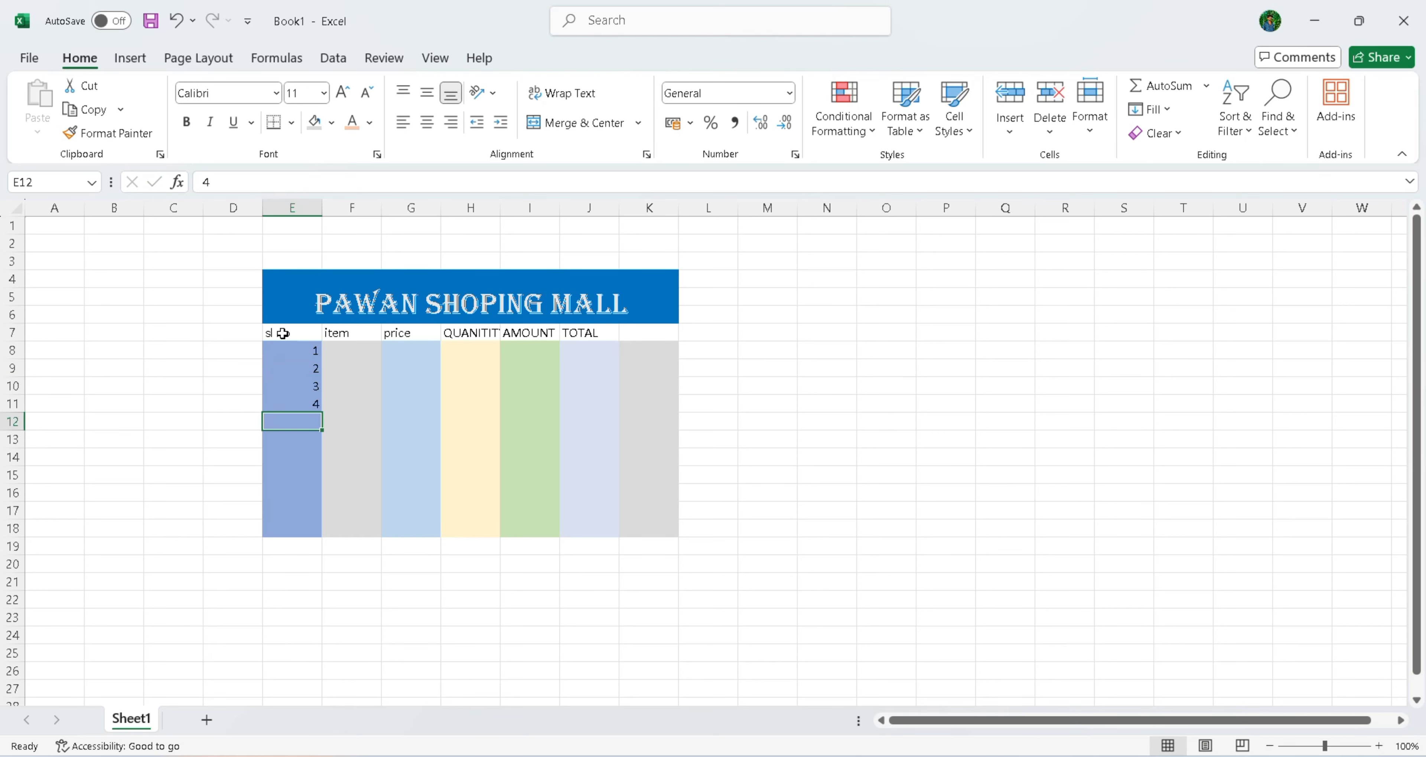
type("5")
key("Return")
type("6")
key("Return")
Step: Continue the serial numbers with 7 to 10 in cells E14:E17
key("Return")
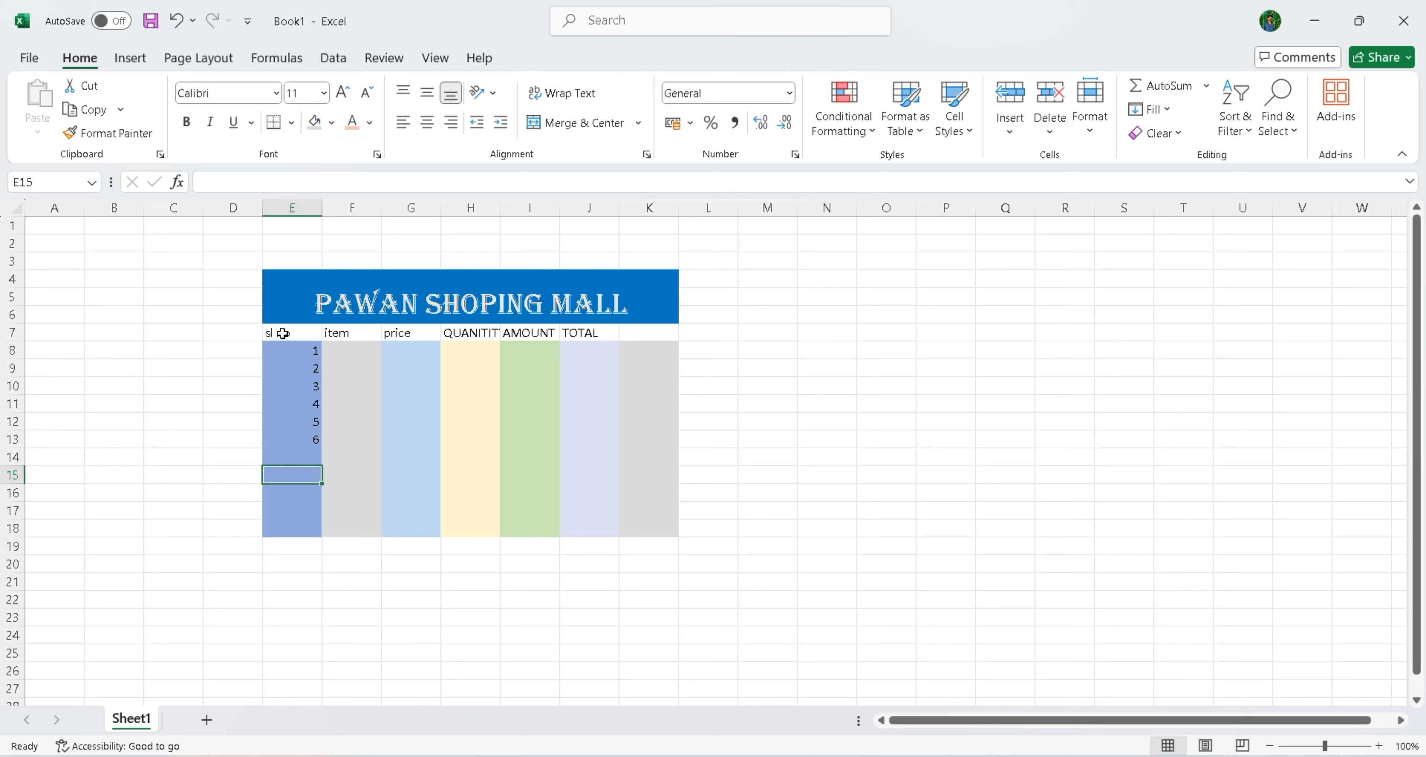
key("Up")
type("7")
key("Return")
type("8")
key("Return")
type("9")
key("Return")
type("0")
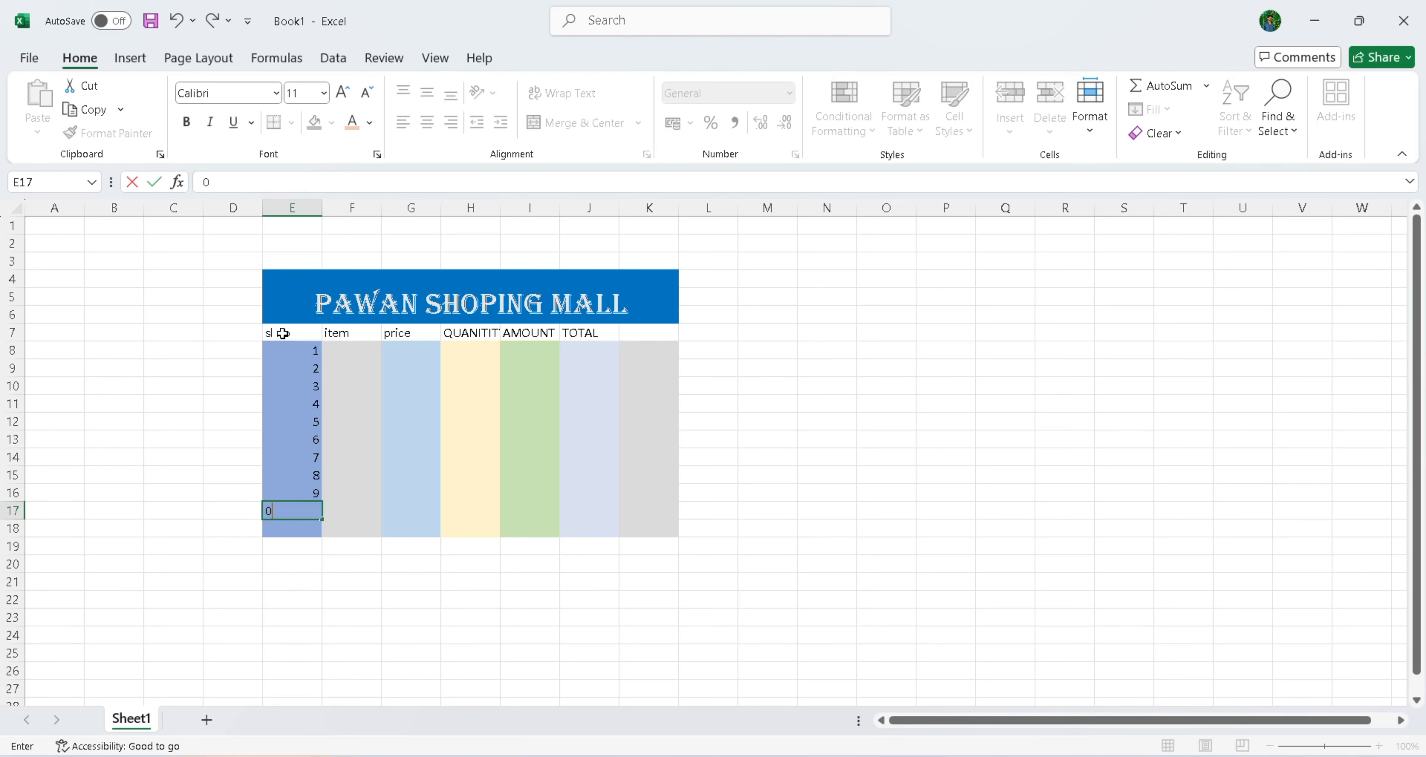
key("BackSpace")
type("10")
key("Return")
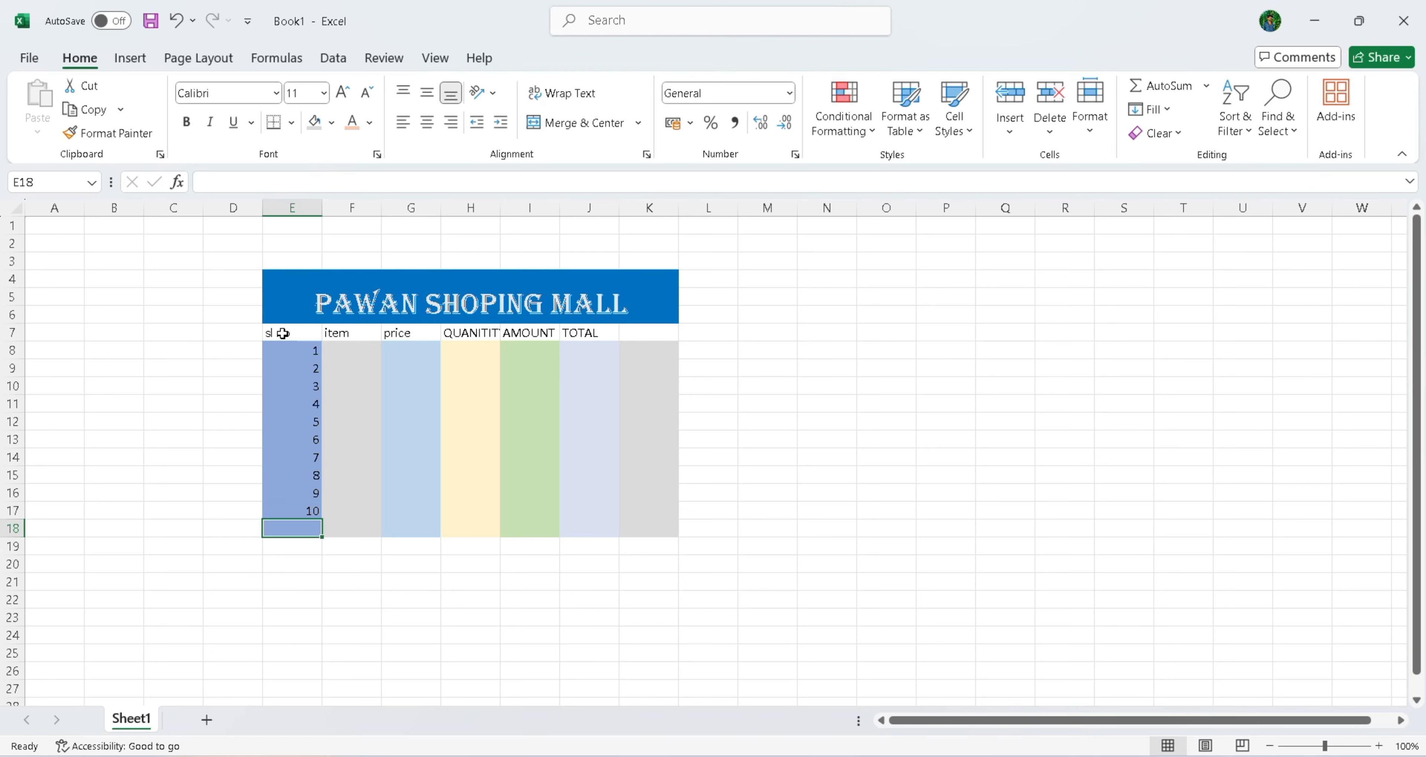
Step: Enter "SAREE" as the first item in cell F8
left_click(356, 348)
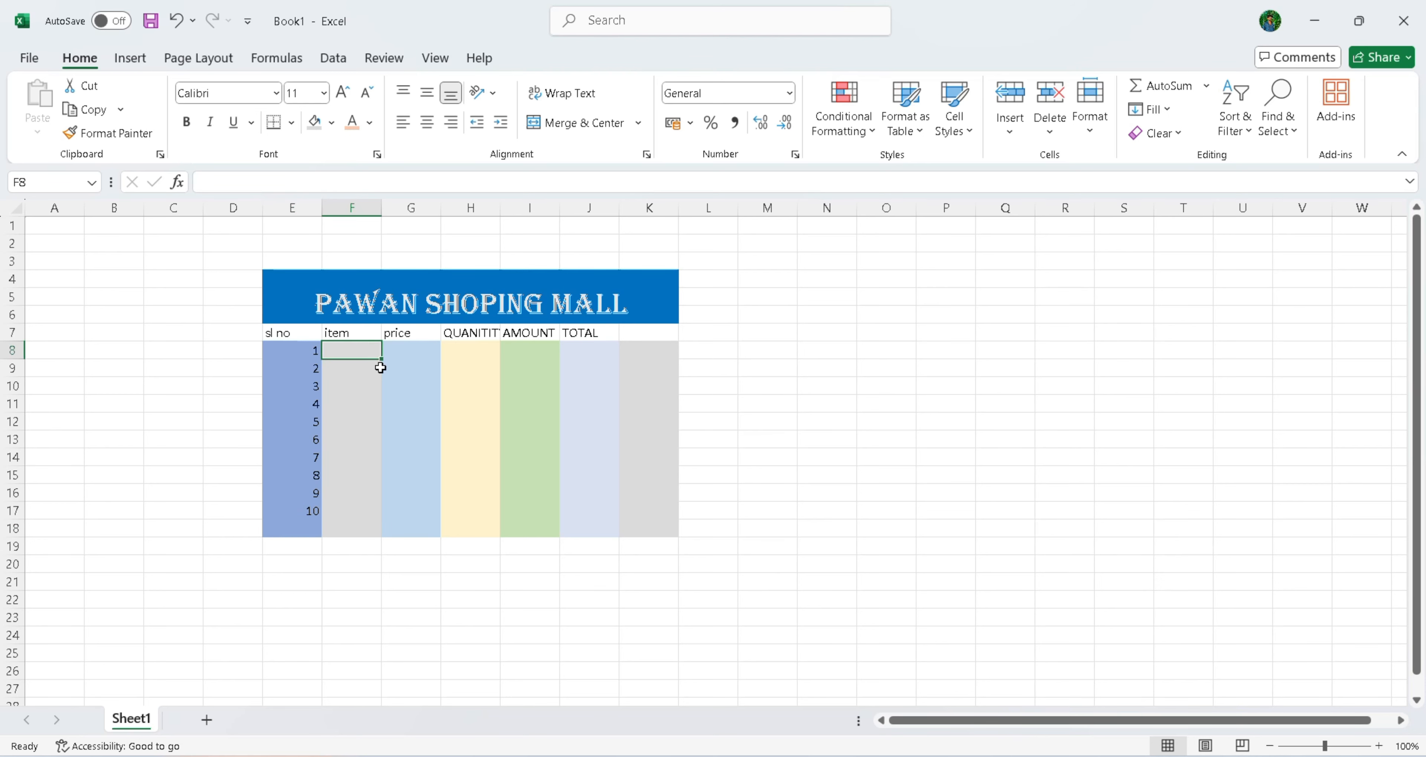
type("SAREE")
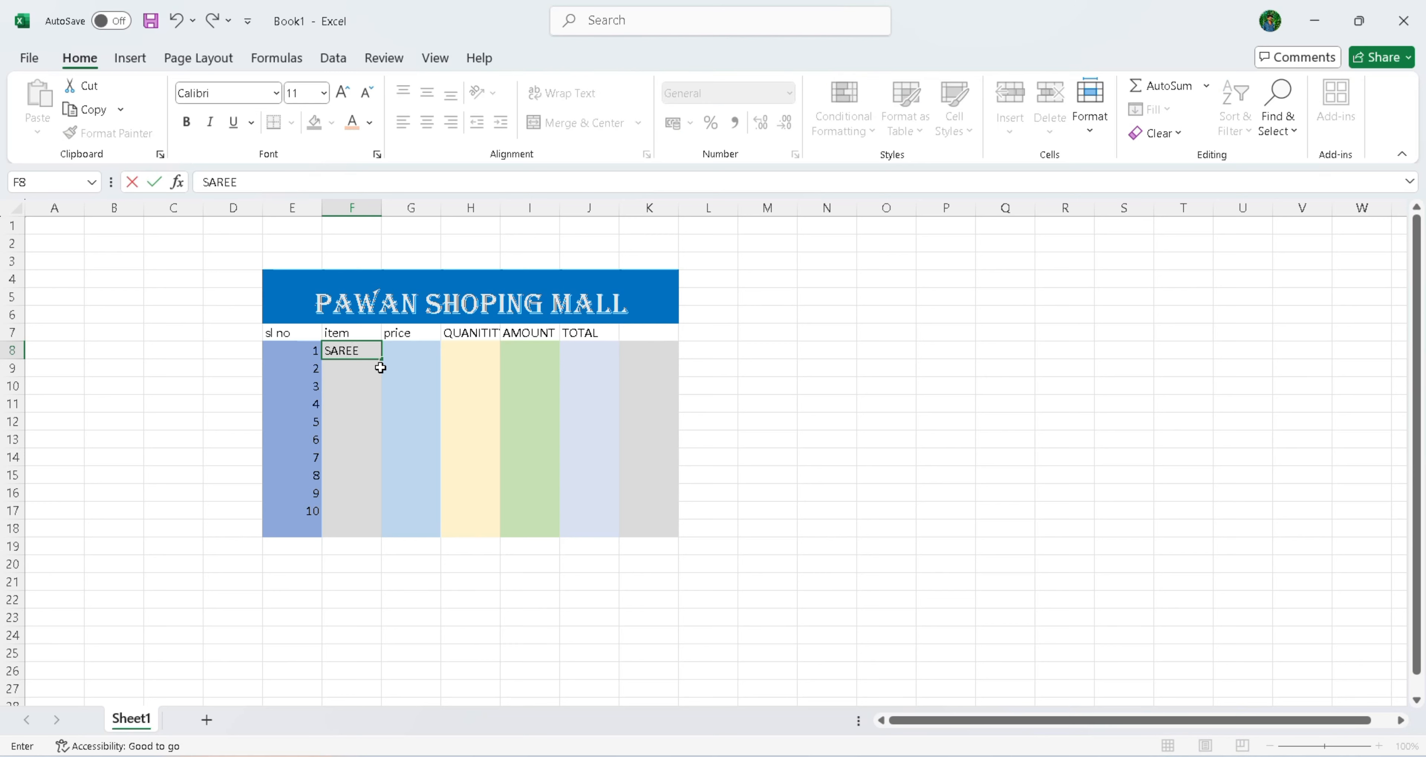
key("Return")
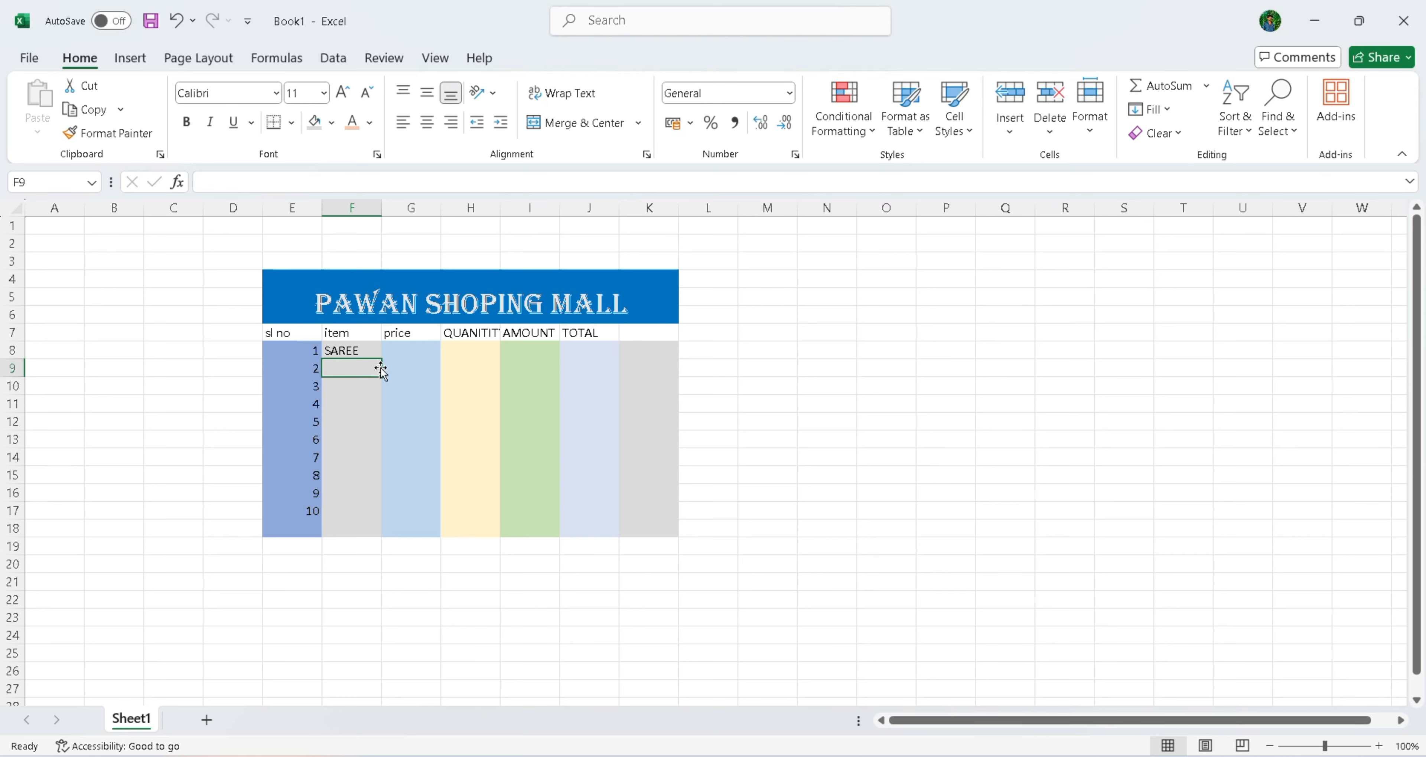
Step: Enter the items "SHIRT" in cell F9 and "PAINT" in cell F10
type("DHIRT")
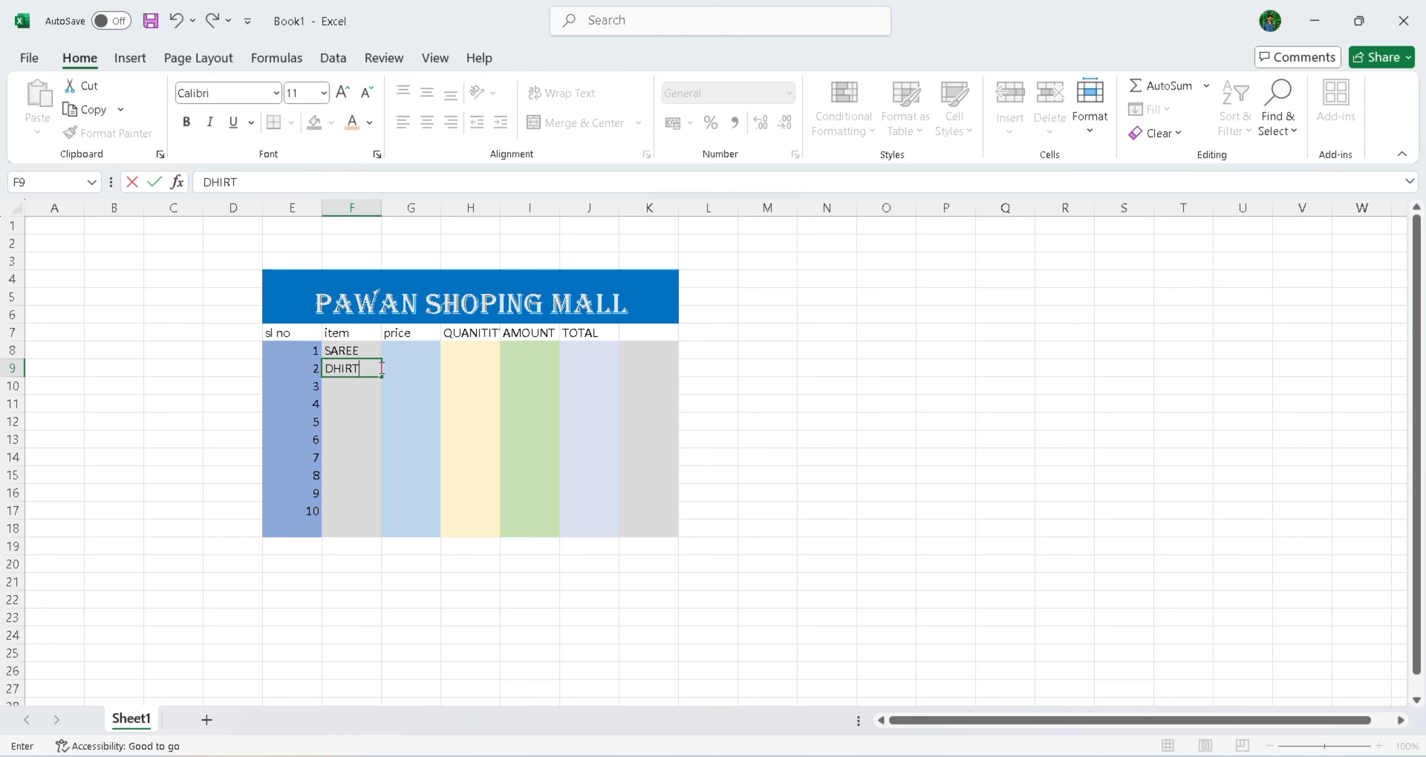
key("Left")
key("Left")
key("Left")
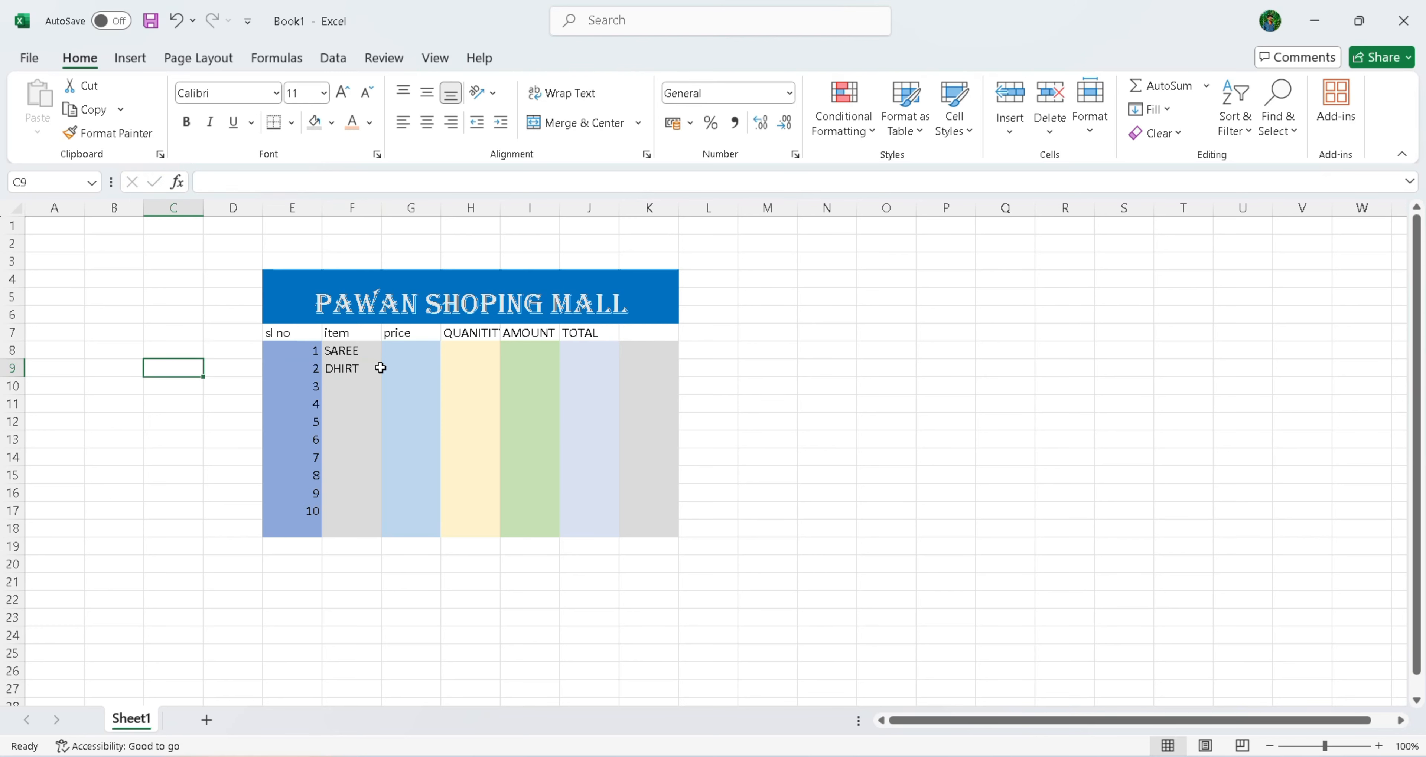
key("Right")
key("Right")
key("Right")
key("F2")
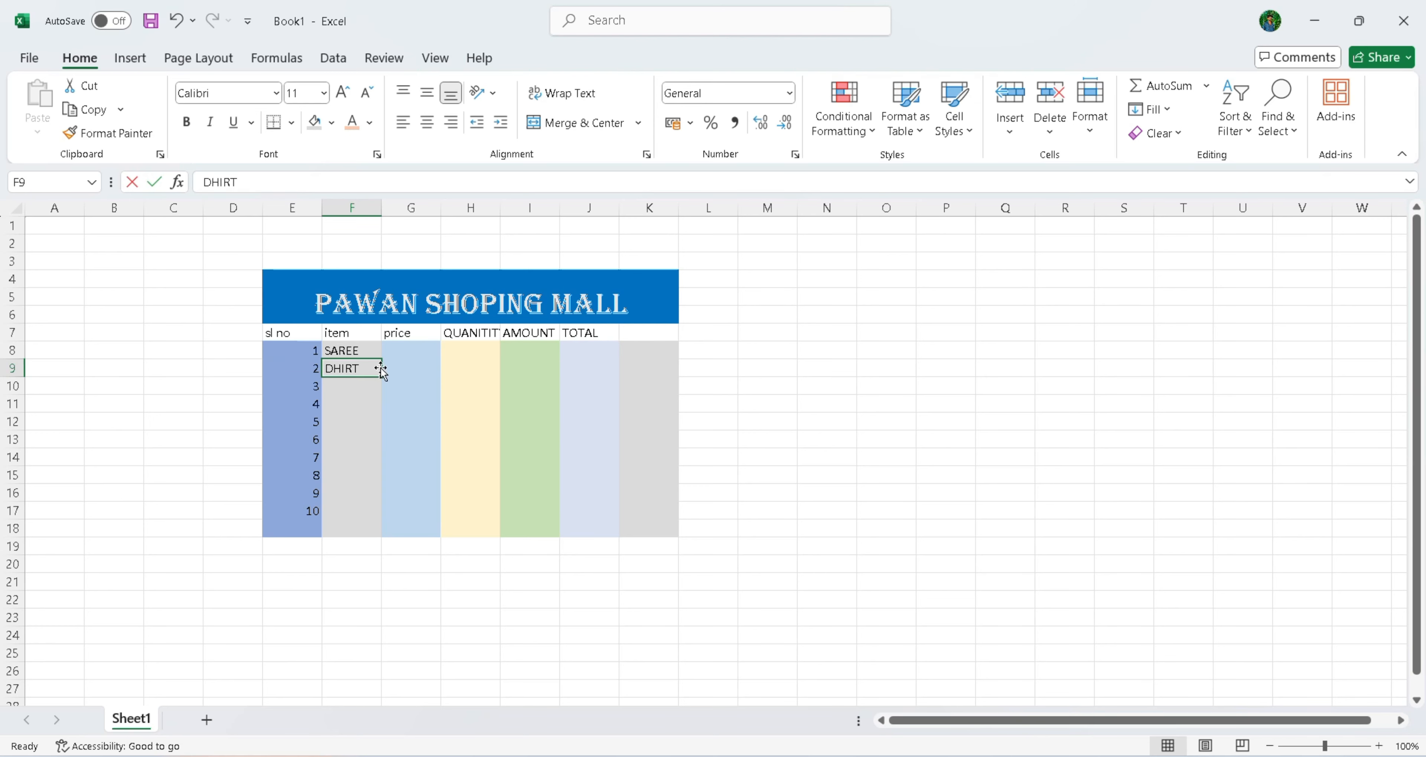
type("SHIRT")
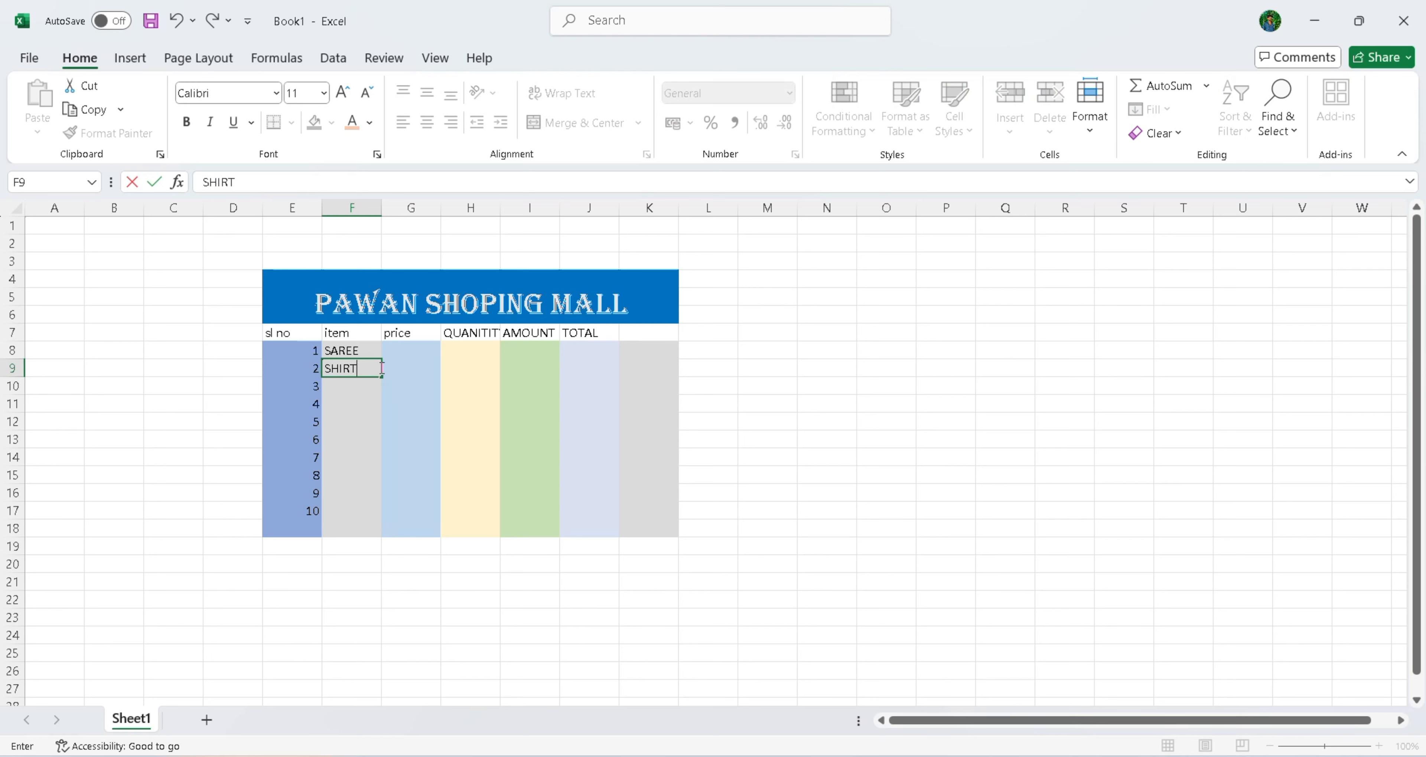
key("Return")
type("PAINT")
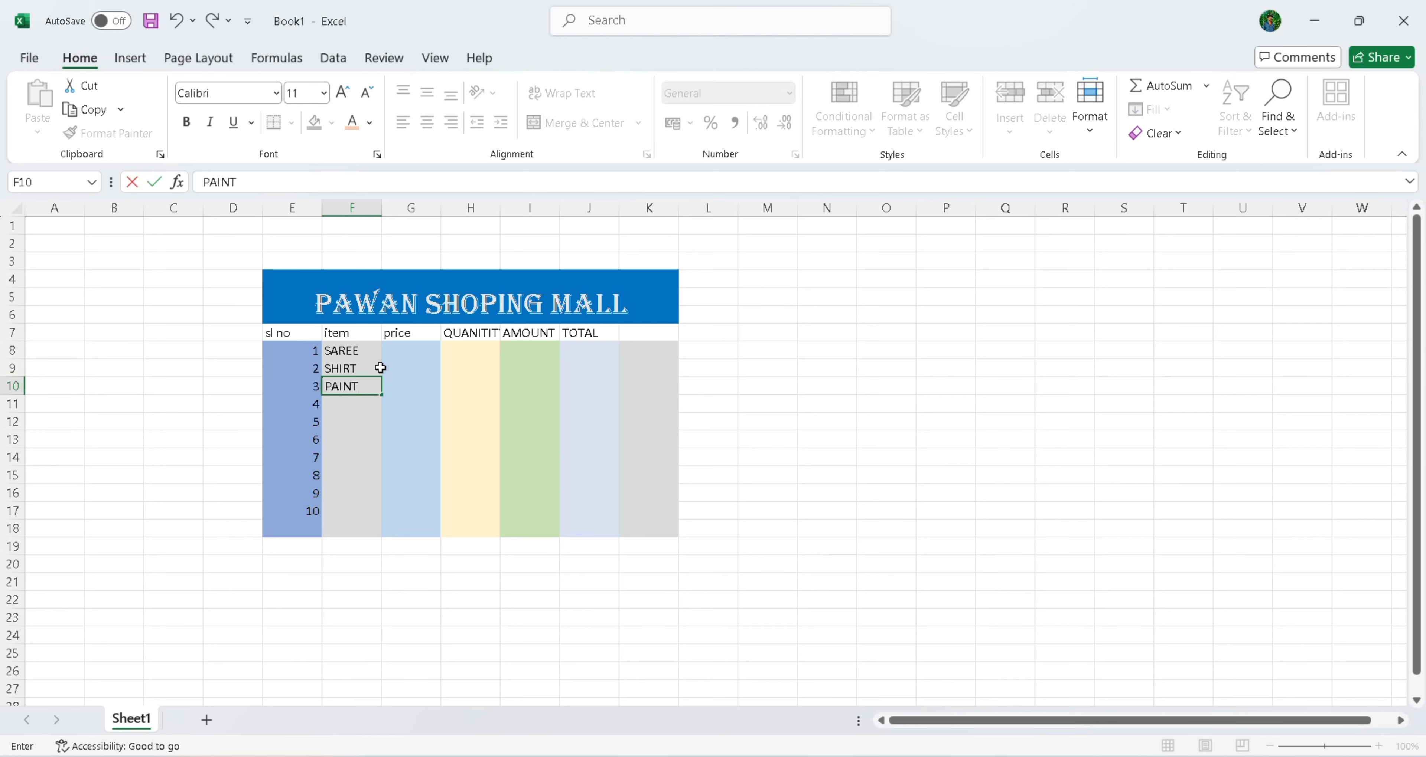
key("Return")
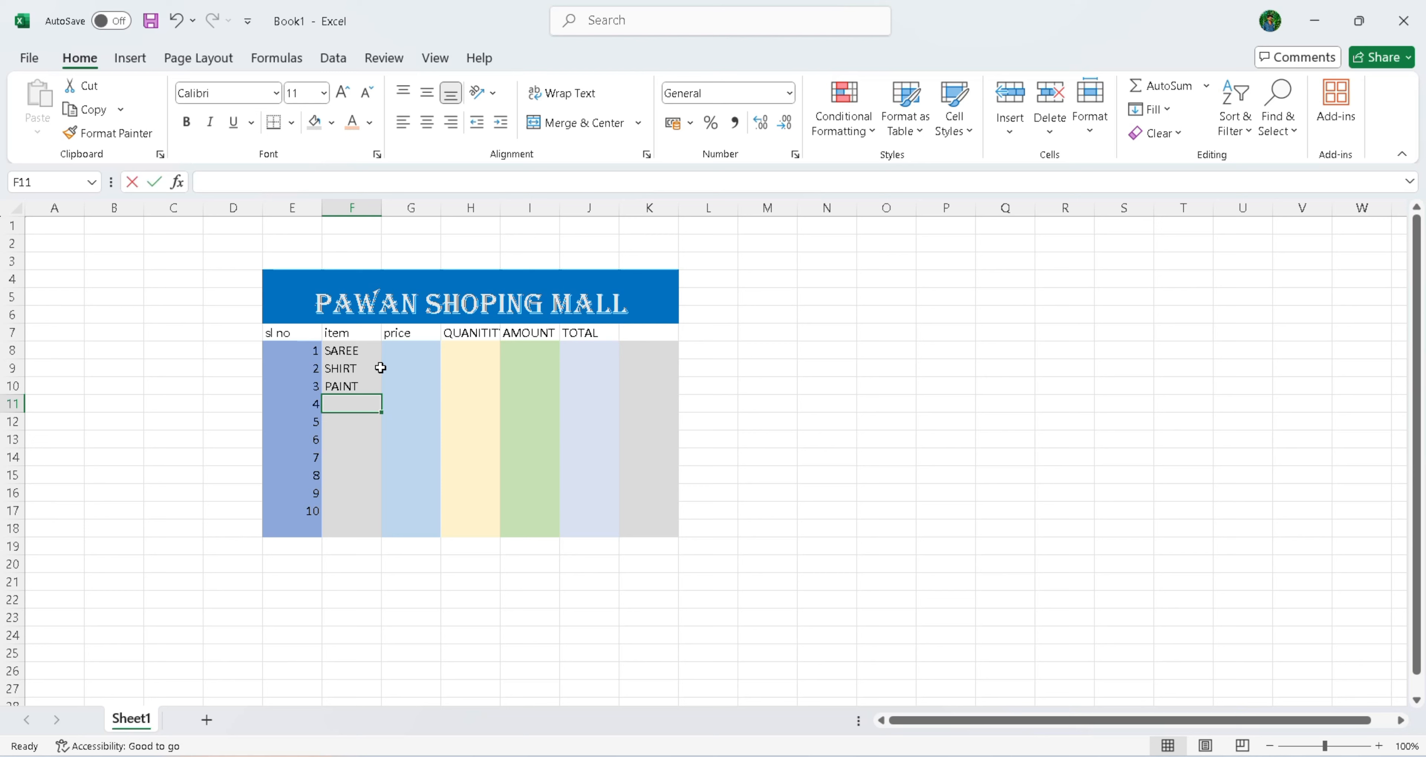
Step: Enter the items "FORMAL", "DHOTHI" and "SKRIT" in cells F11:F13
type("FORMAL")
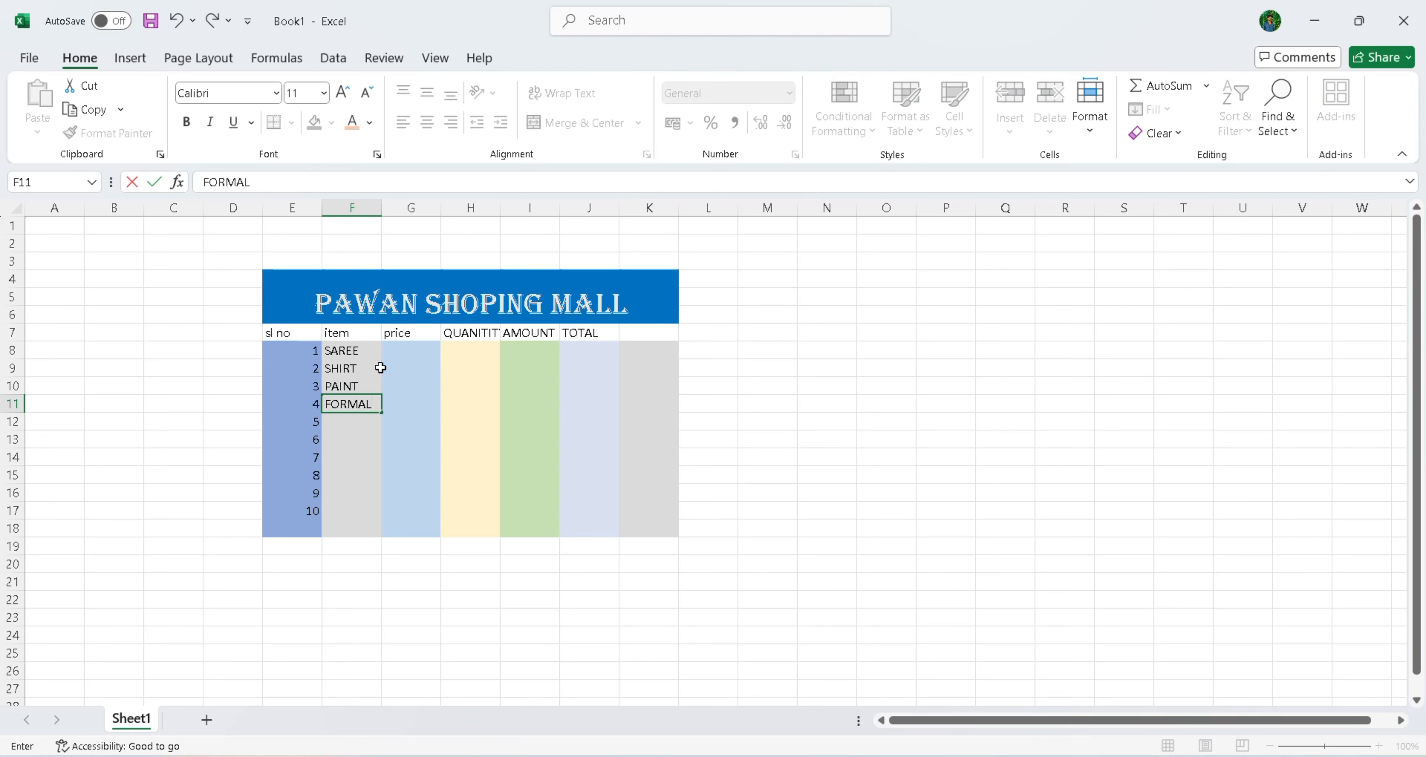
key("Return")
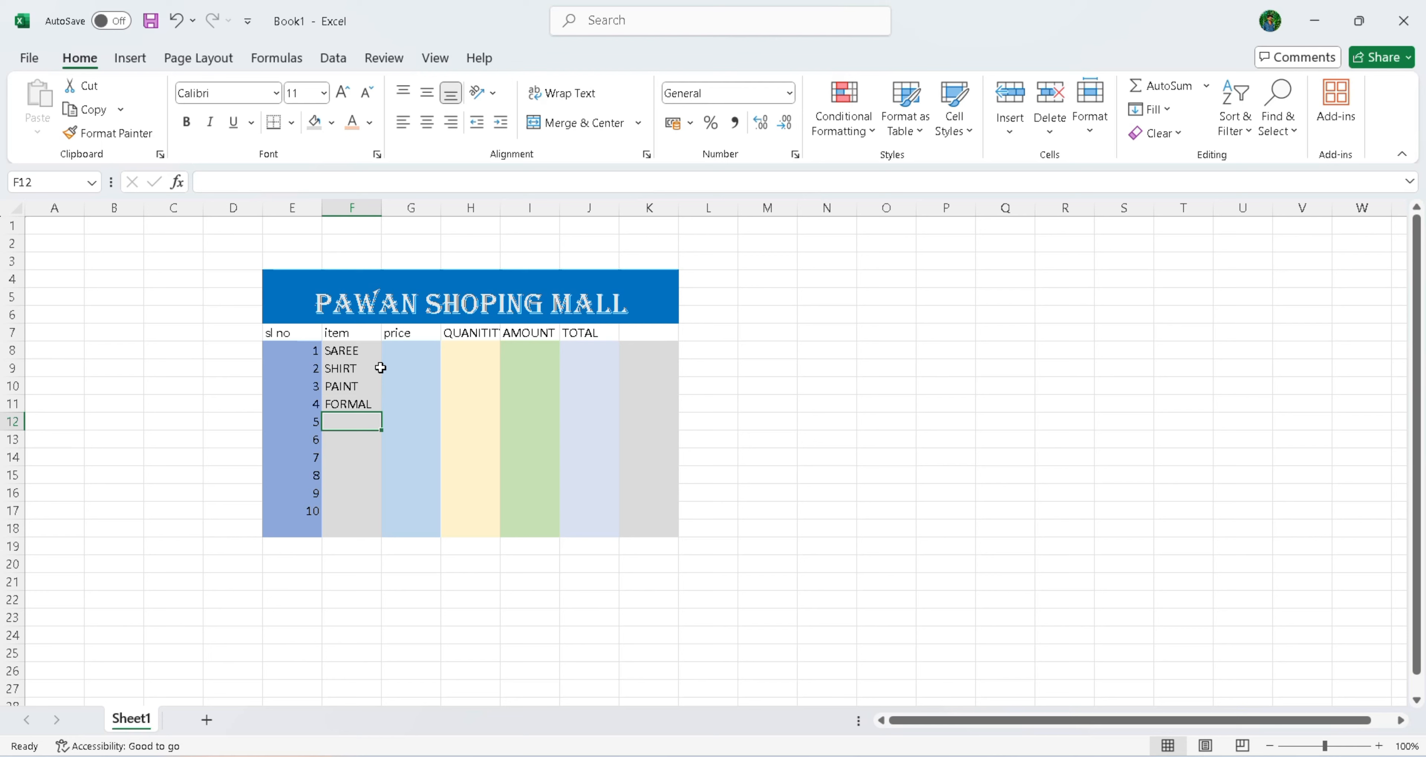
type("DHOTHI")
key("Return")
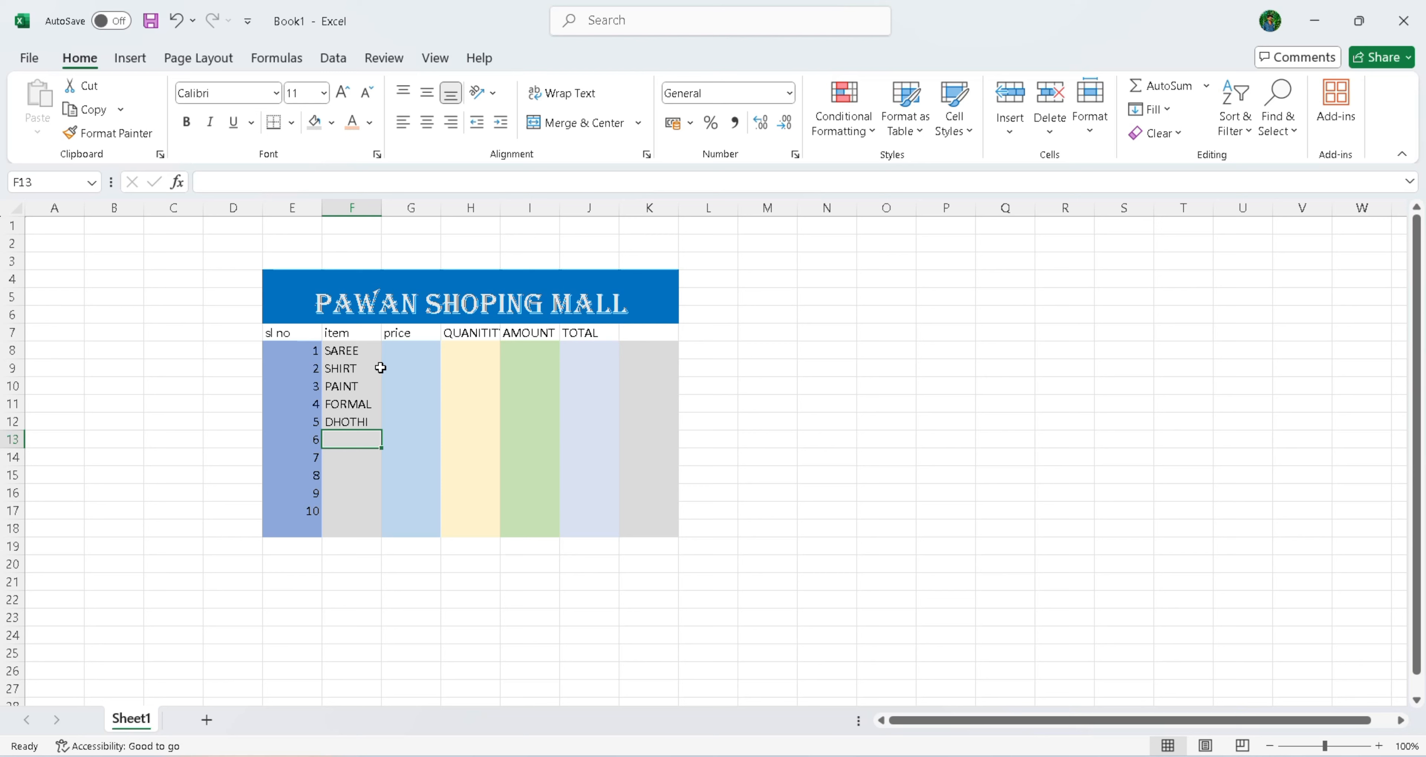
type("SK")
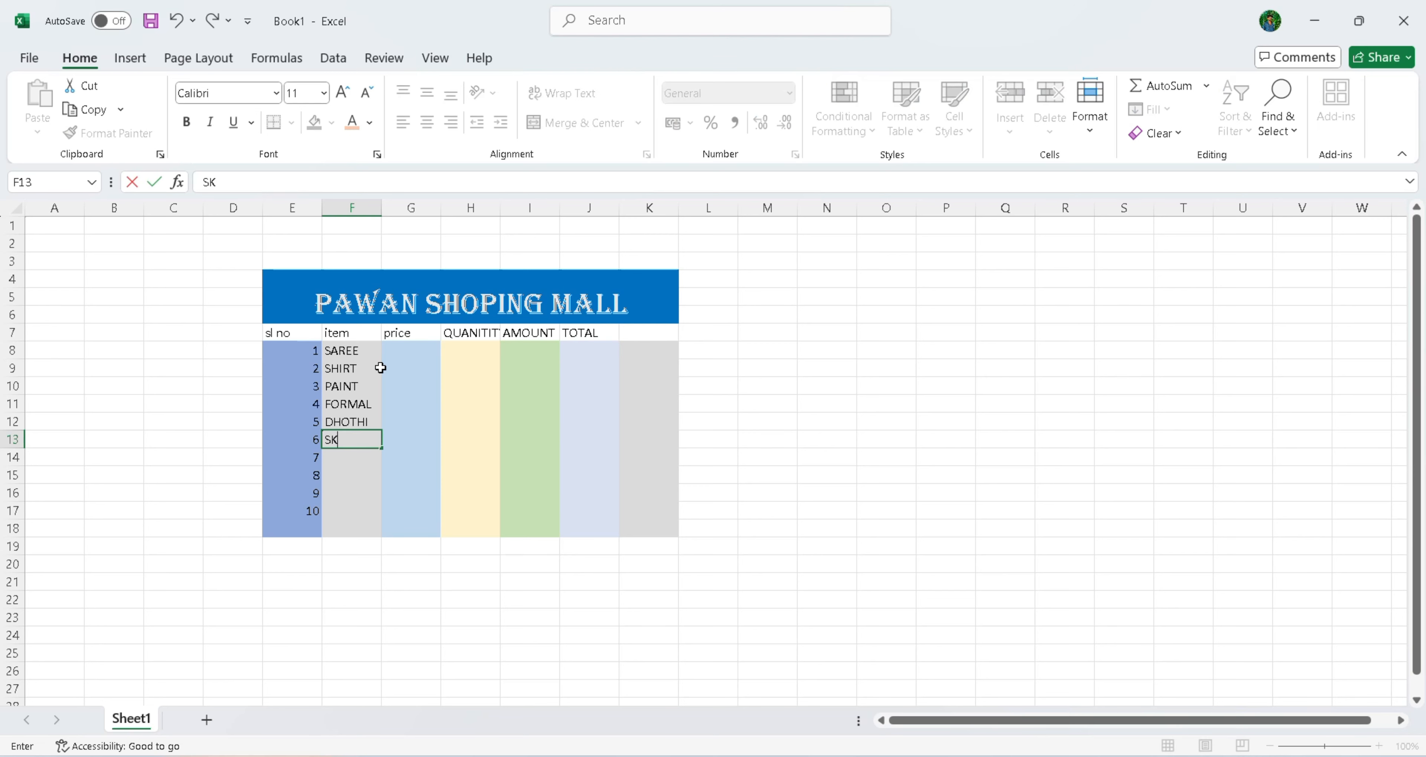
type("RIT")
key("Return")
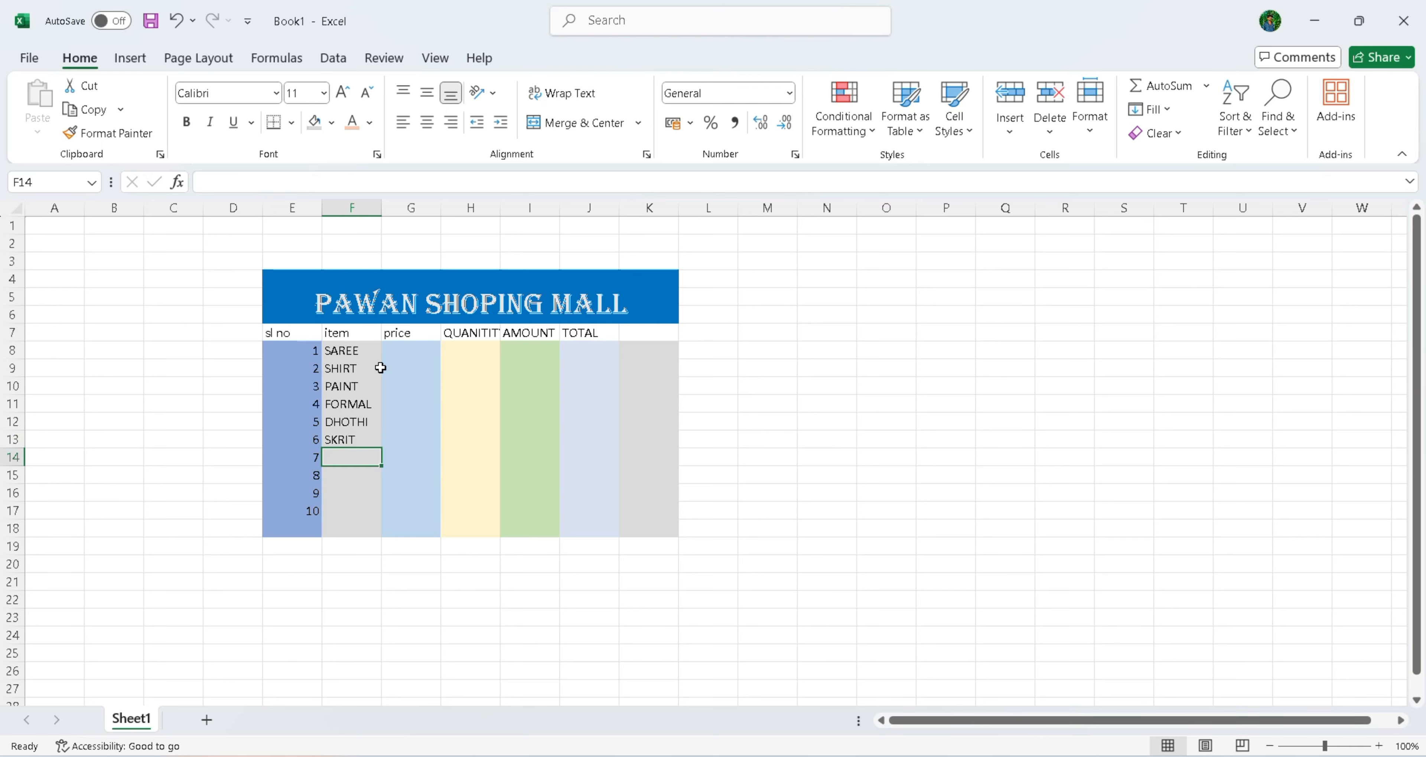
Step: Enter the items "PUNJABI" in cell F14 and "KURTHA" in cell F15
type("PUNJABI")
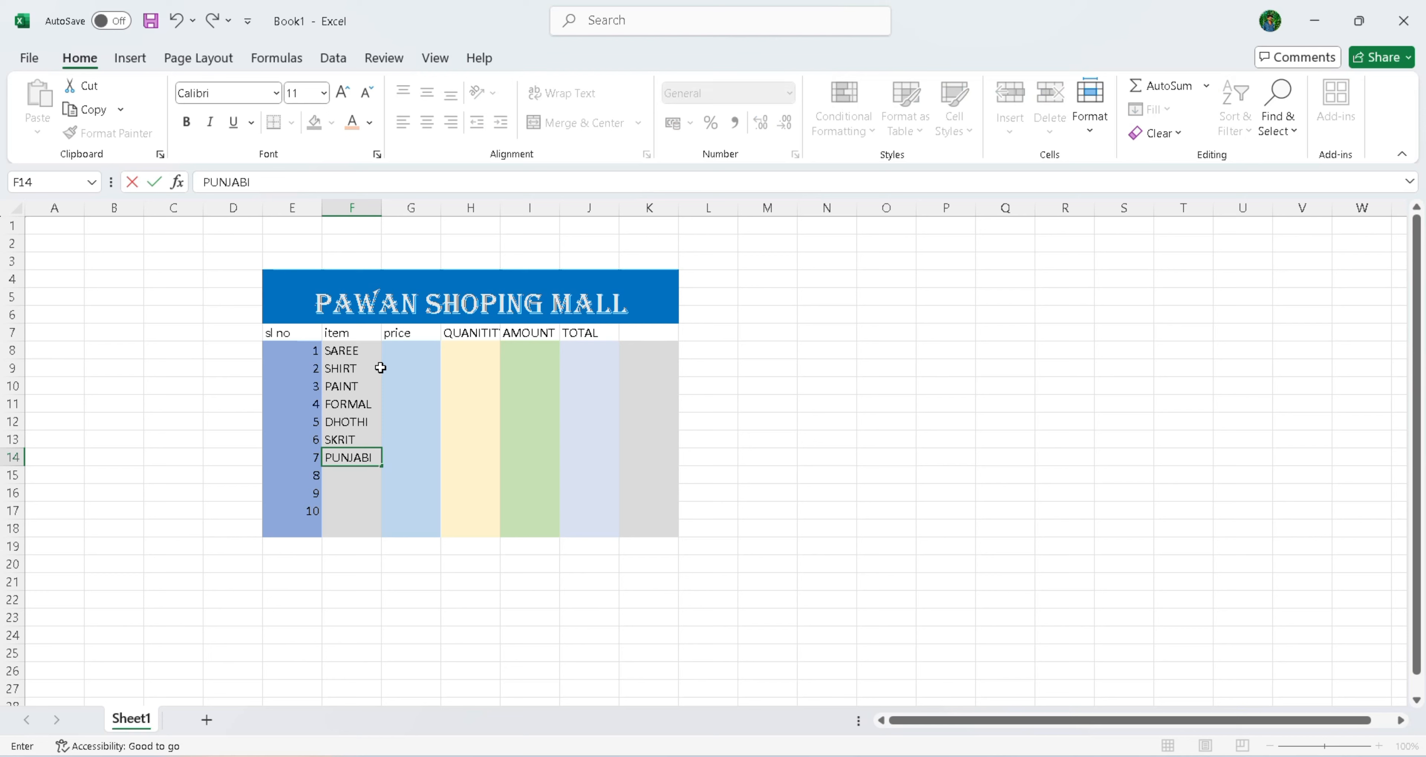
key("Return")
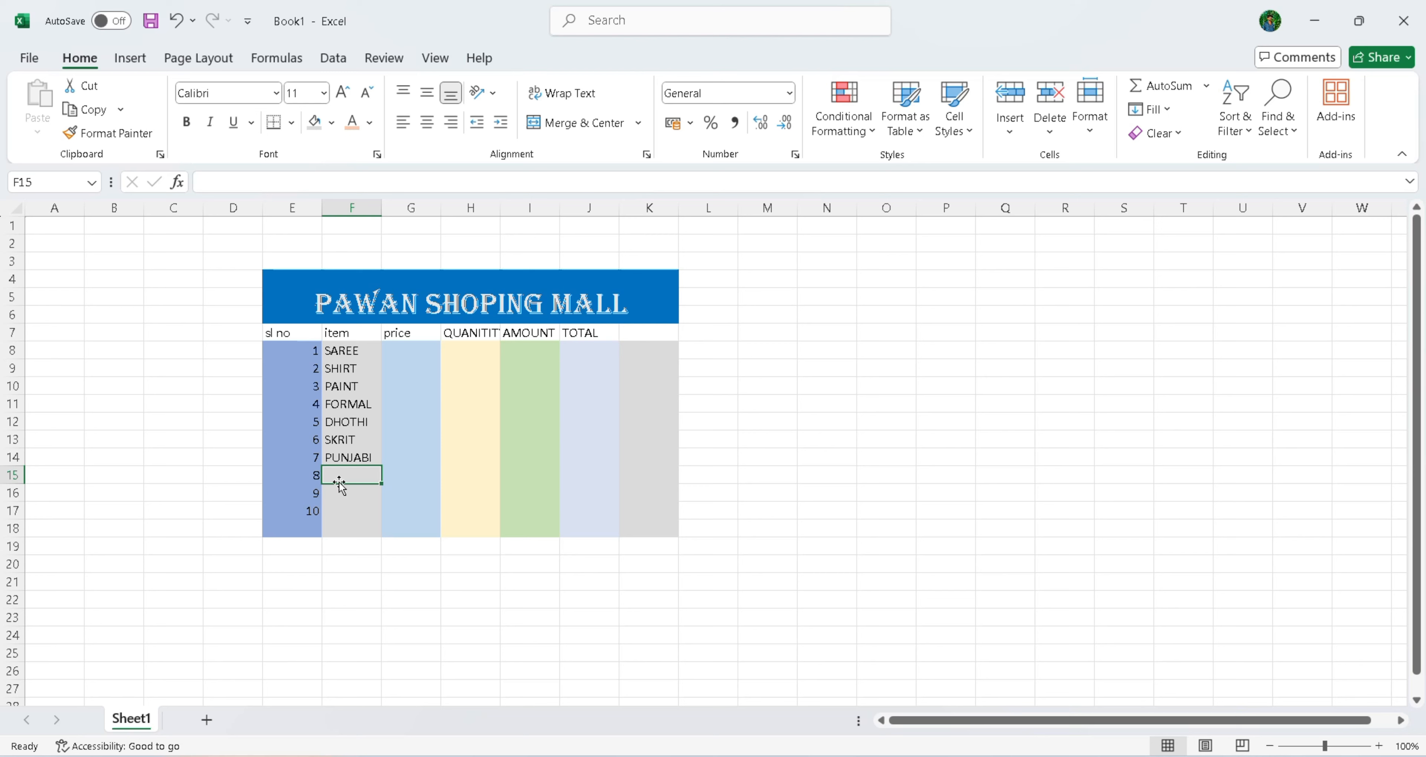
type("KURTH")
type("A")
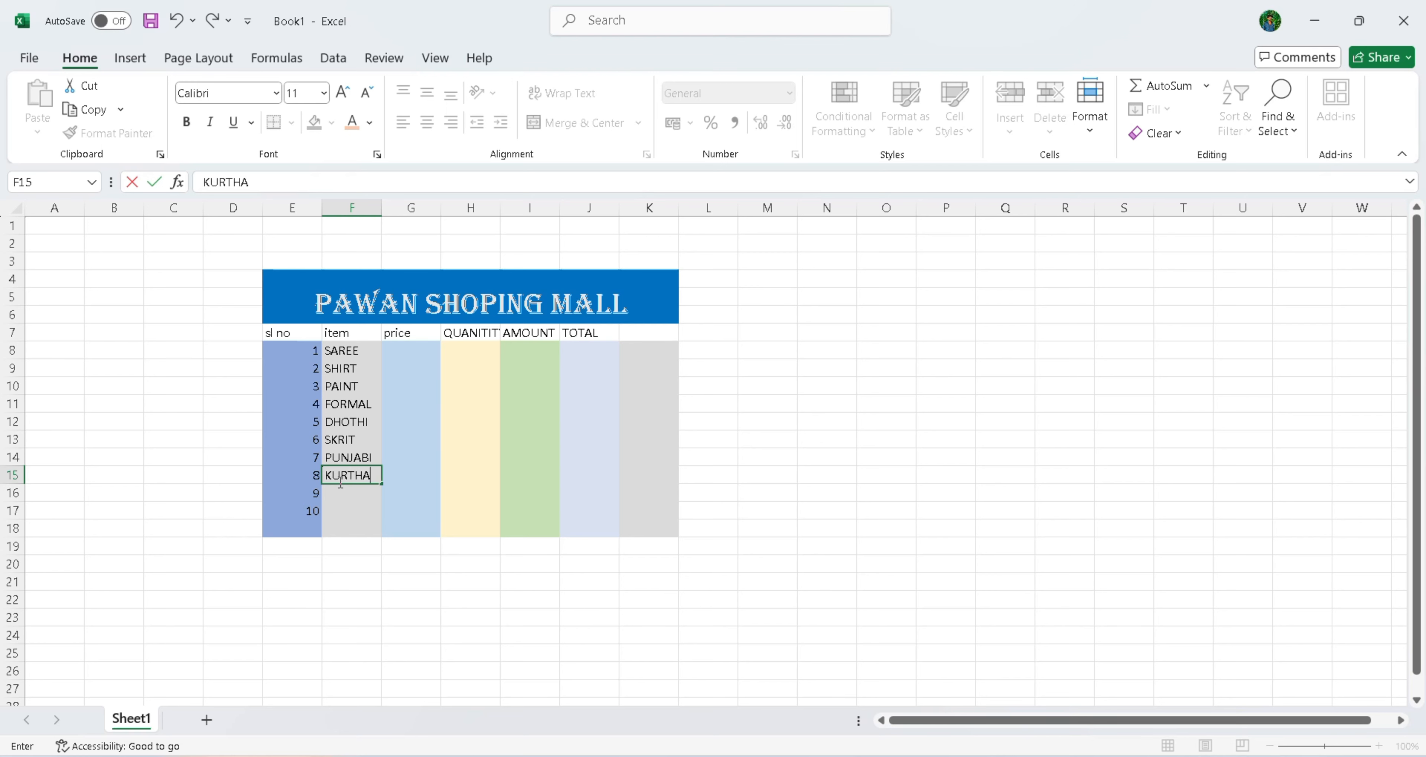
key("Return")
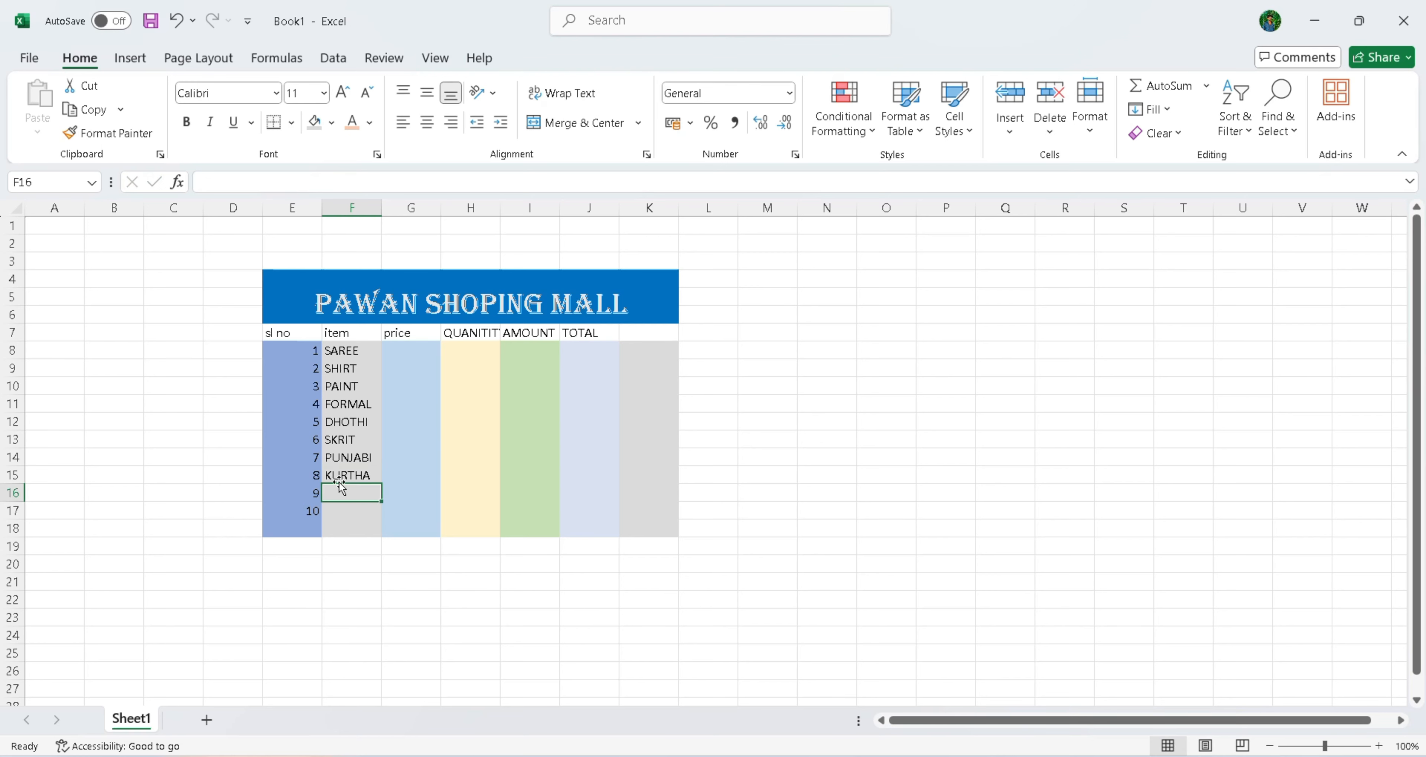
Step: Complete the item list with "JEANS" in cell F16 and "ETC" in cell F17
type("PAINT")
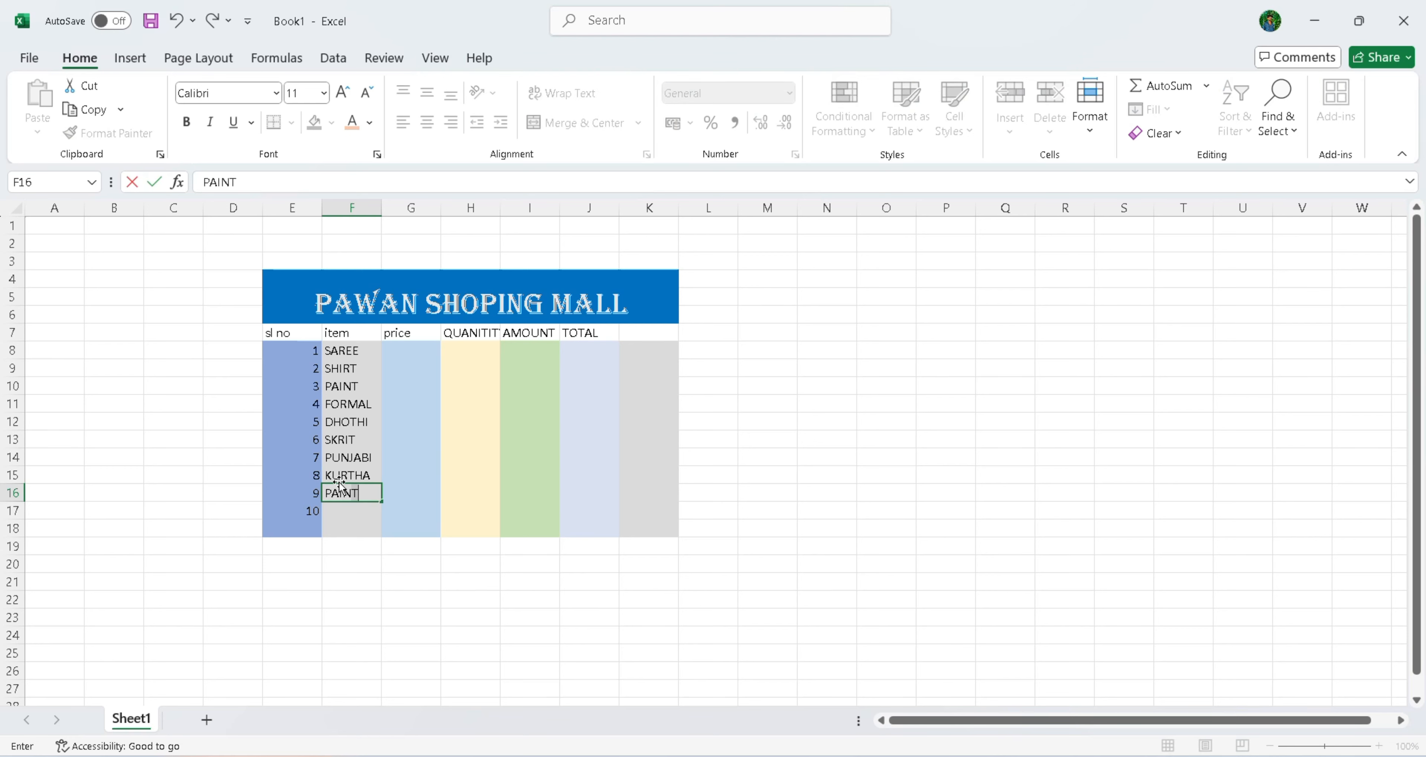
key("BackSpace")
key("BackSpace")
key("BackSpace")
type("JEA")
type("ND")
key("BackSpace")
type("S")
key("Return")
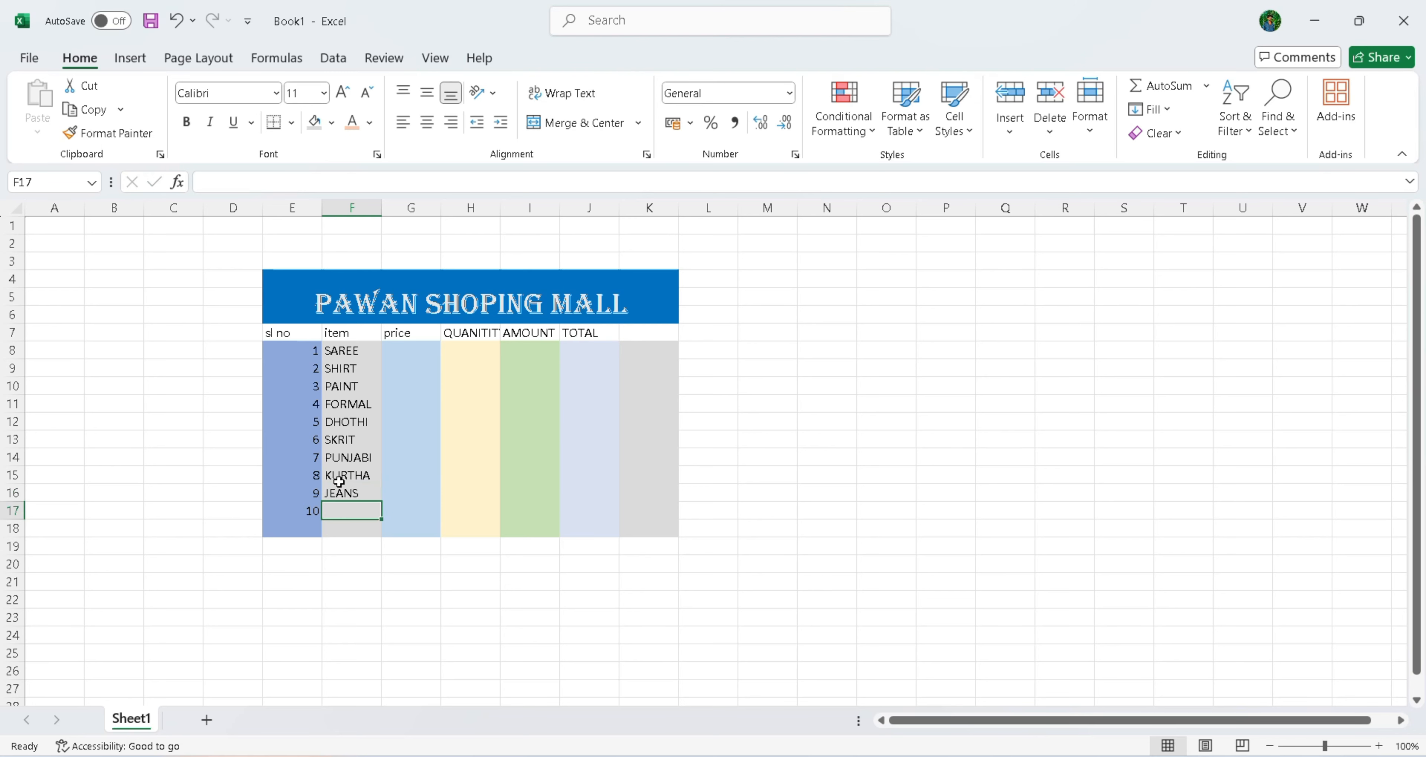
type("ETC")
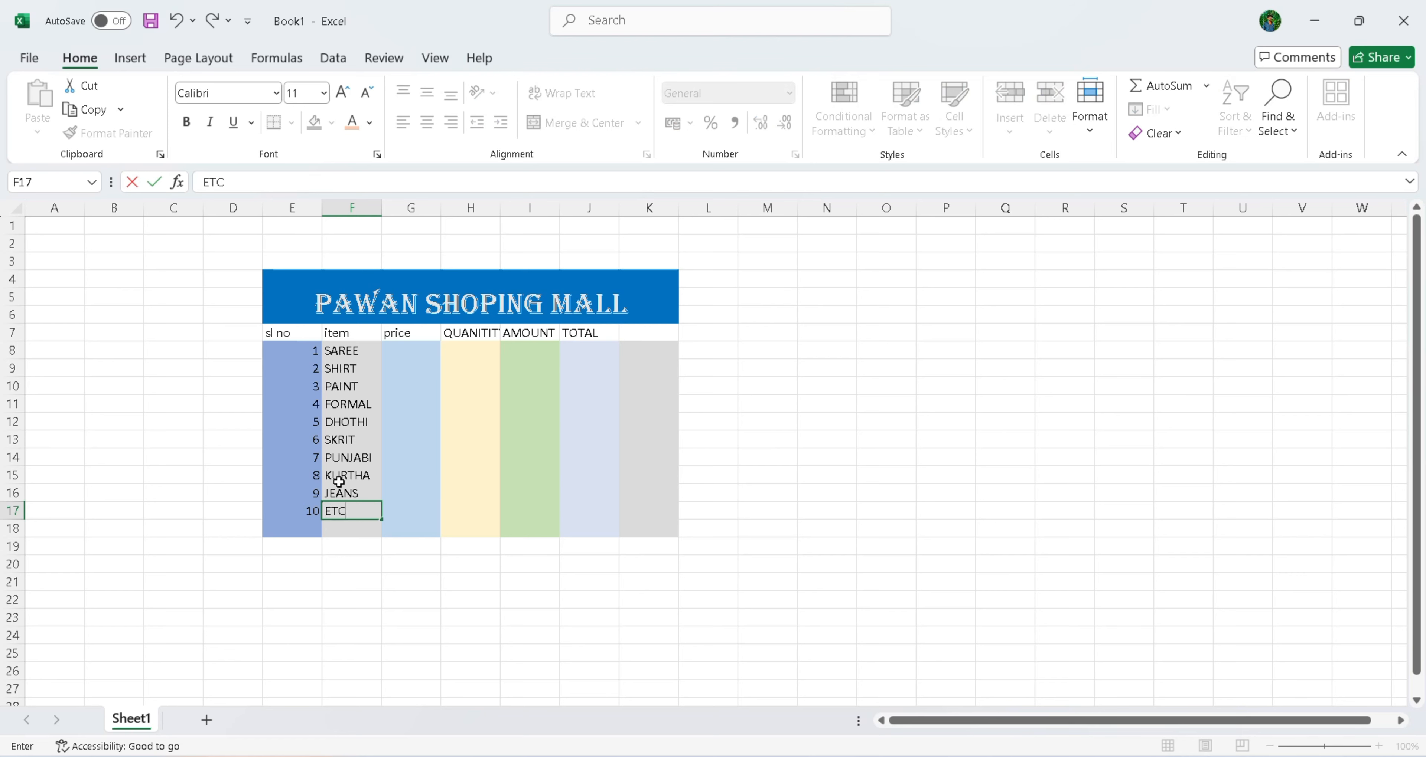
key("Tab")
Step: Enter 20000 as the price of SAREE in cell G8
key("Up")
key("Up")
key("Up")
key("Up")
key("Up")
key("Up")
key("Up")
key("Up")
key("Up")
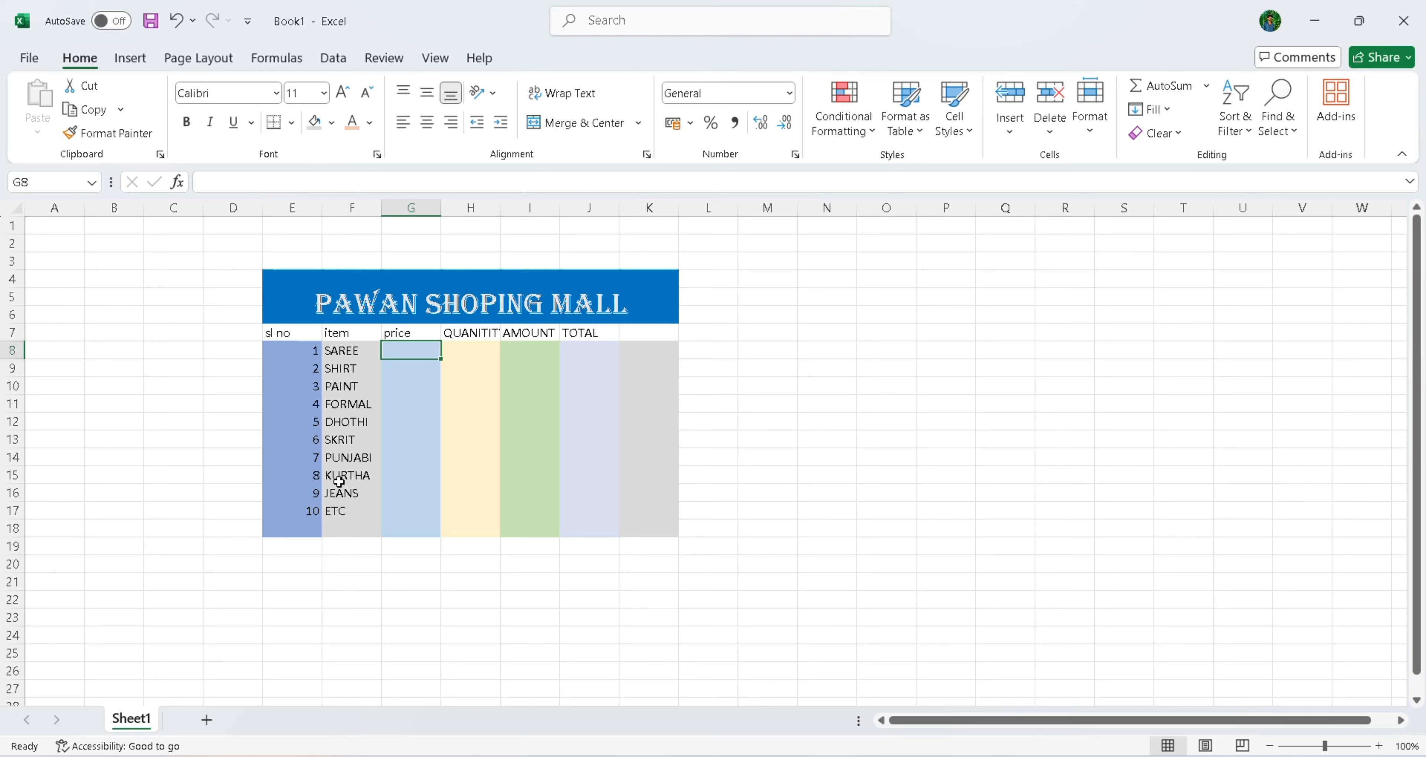
type("20000")
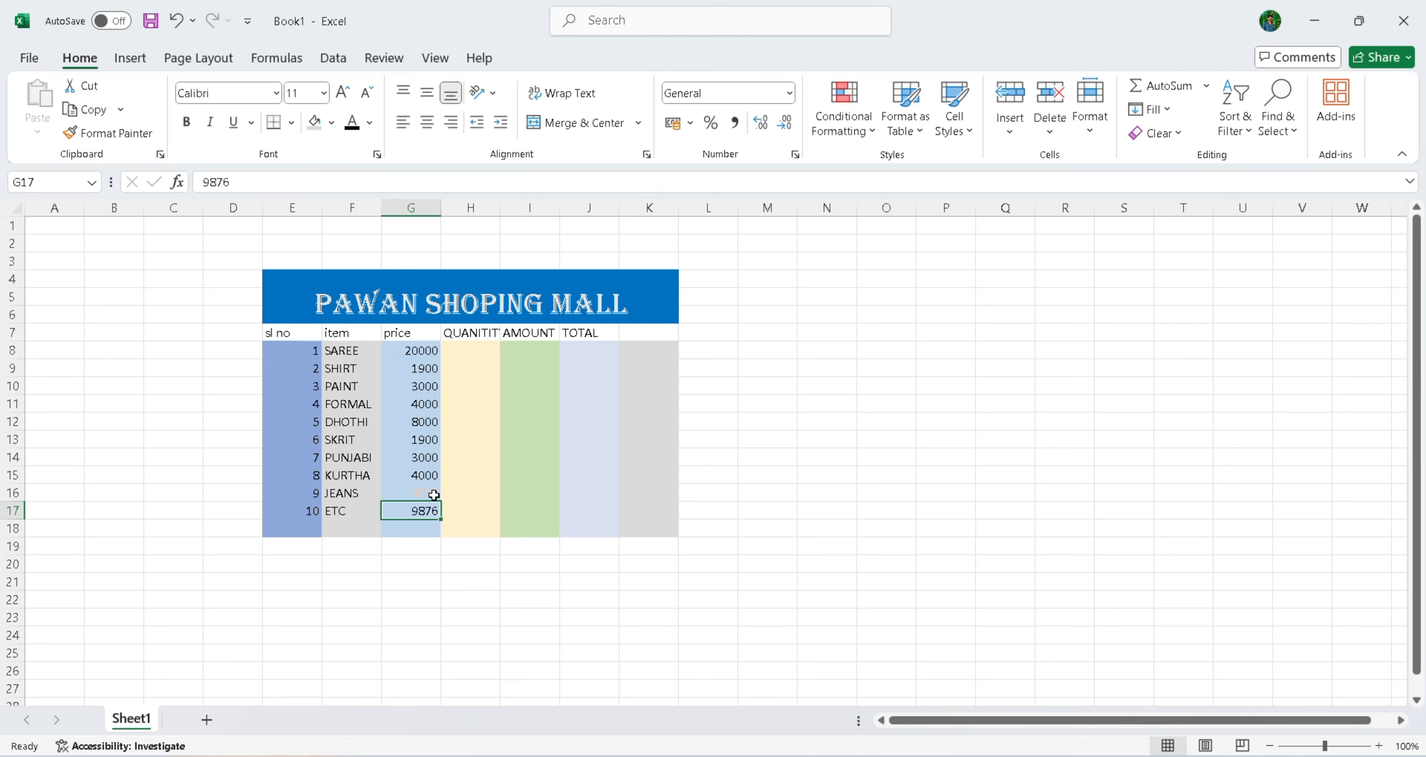
Step: Set the font colour of the JEANS price in cell G16 to black
left_click(433, 494)
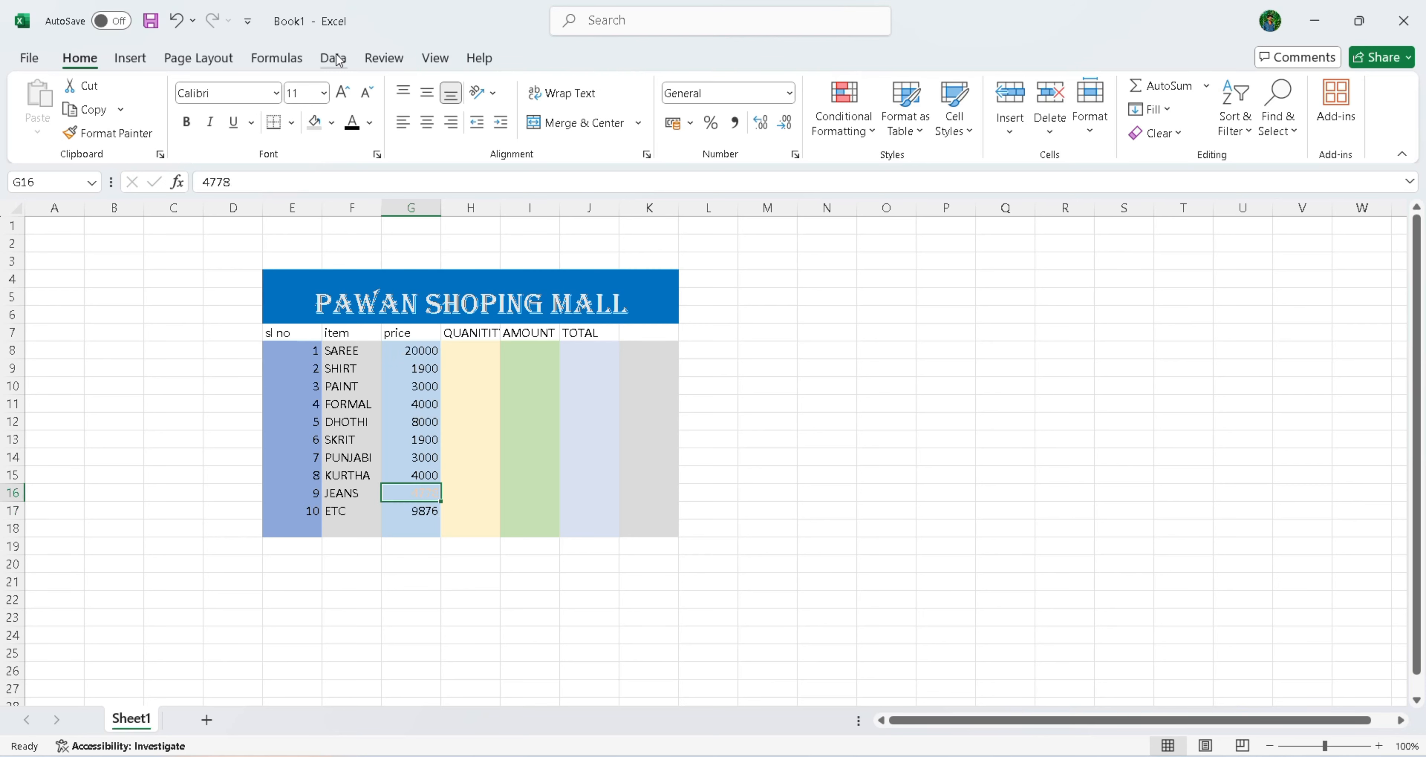
left_click(352, 123)
left_click(472, 348)
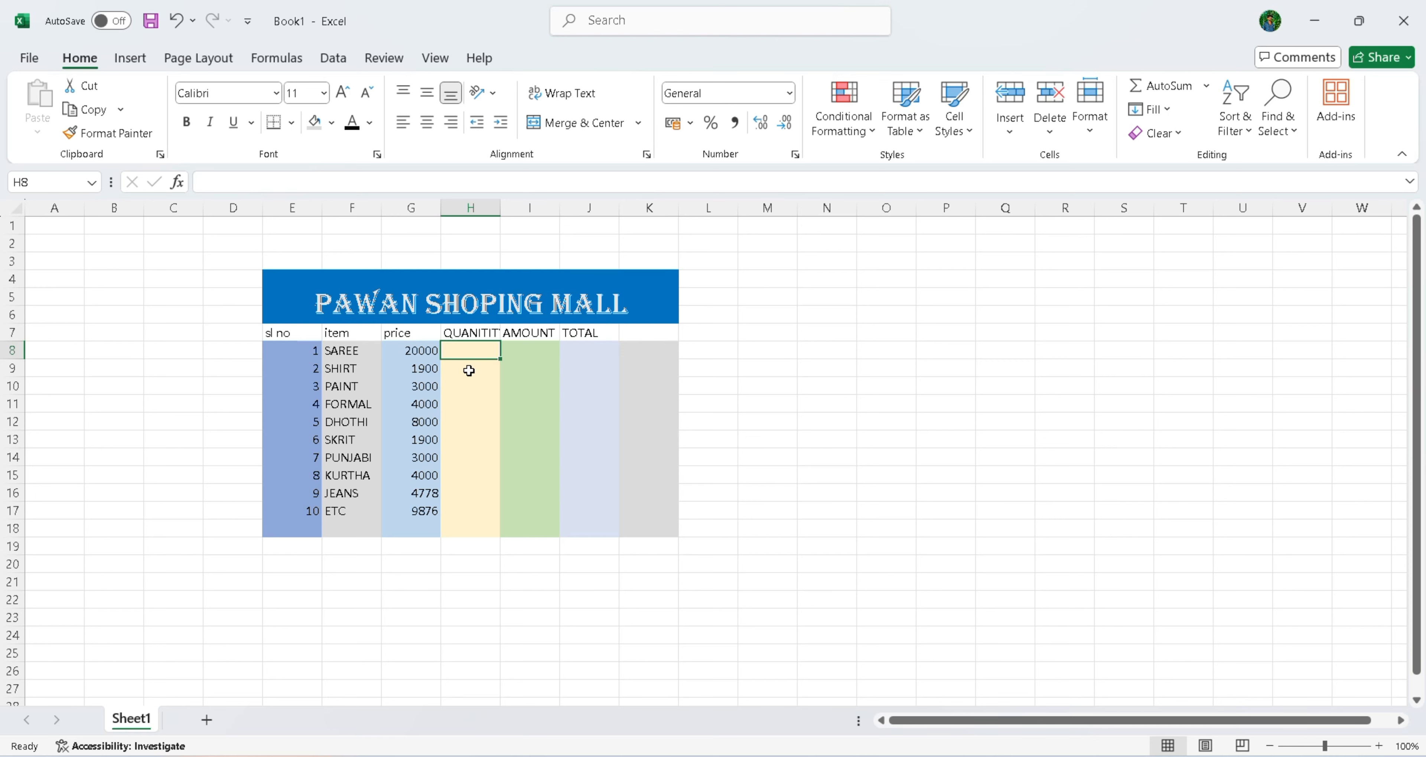
key("super+d")
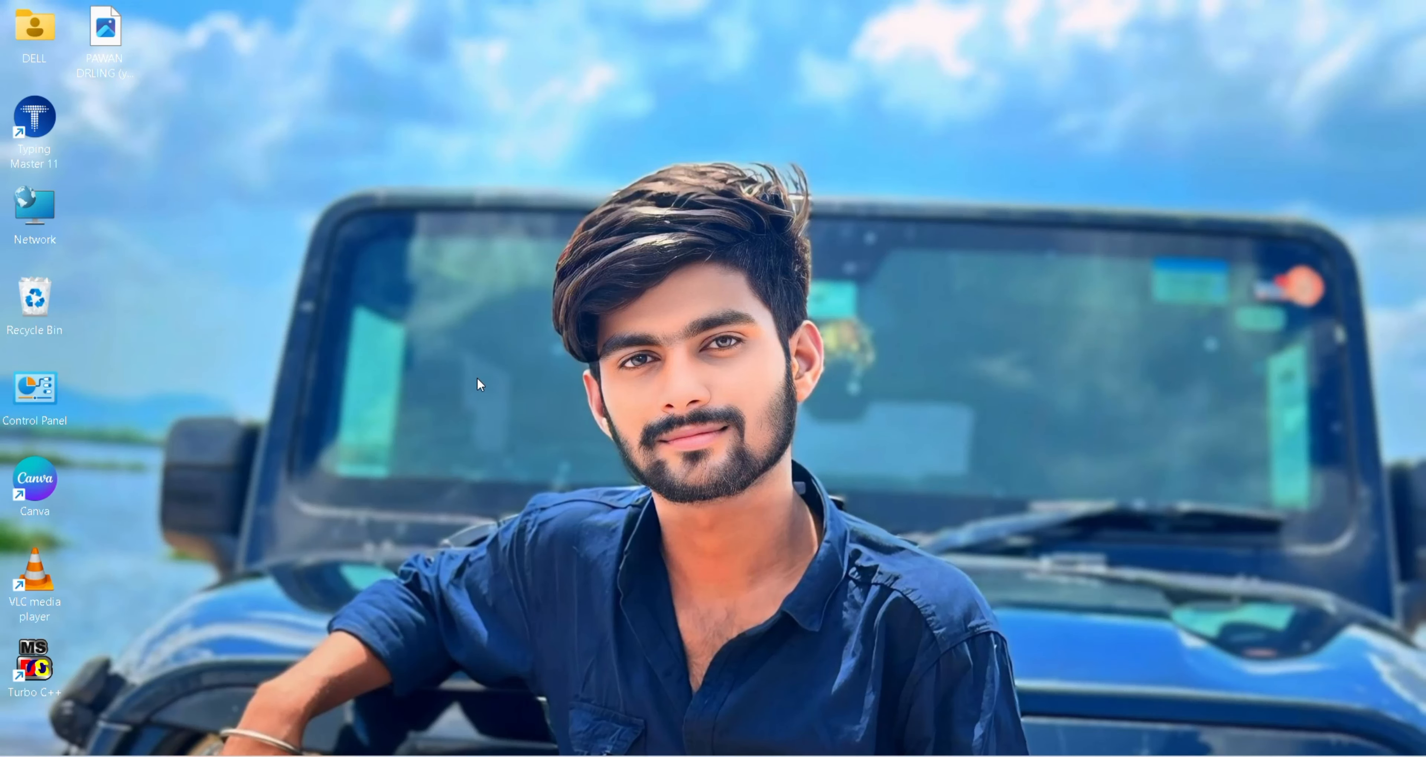
left_click(999, 756)
Step: Set the font colour of the ETC quantity in cell H17 to black
scroll(576, 439, "up", 4)
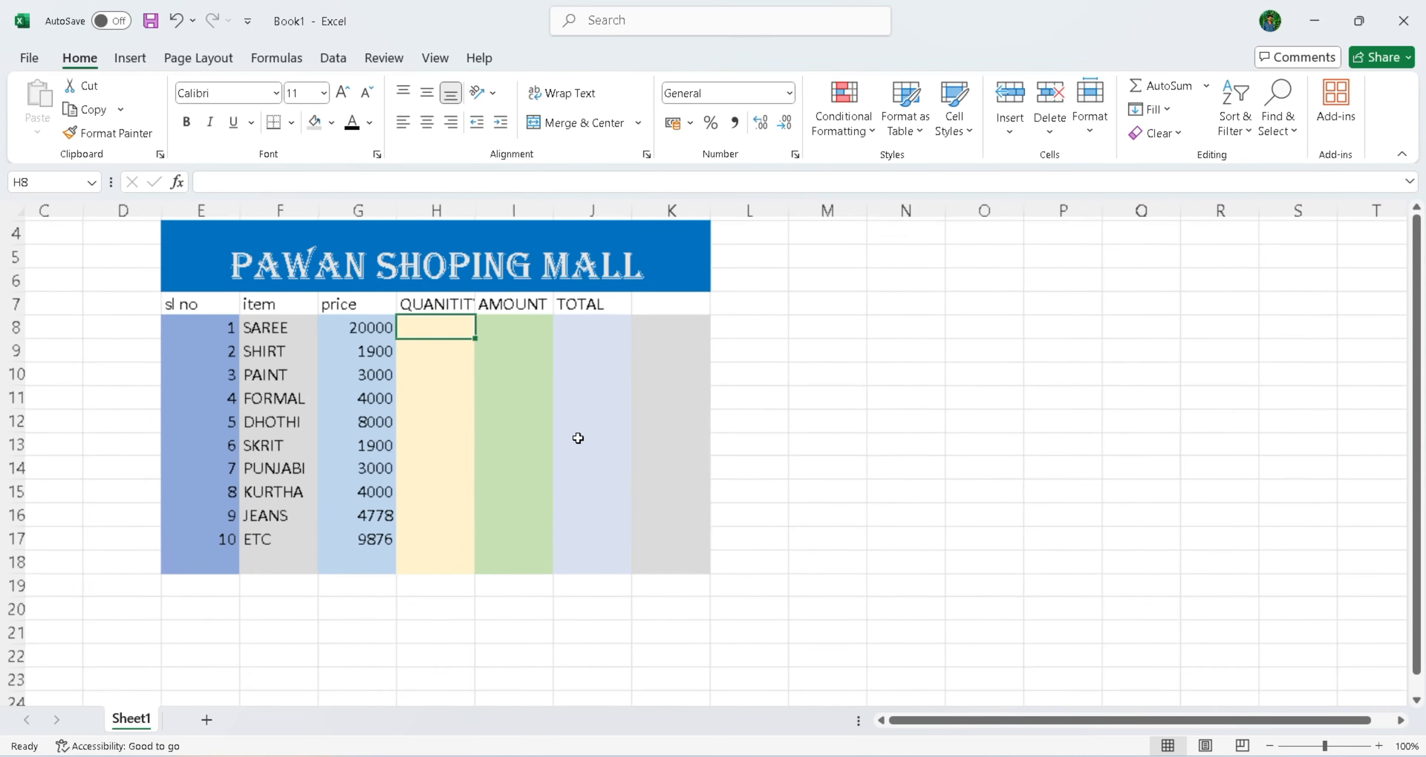
scroll(578, 439, "up", 1)
scroll(578, 438, "up", 2)
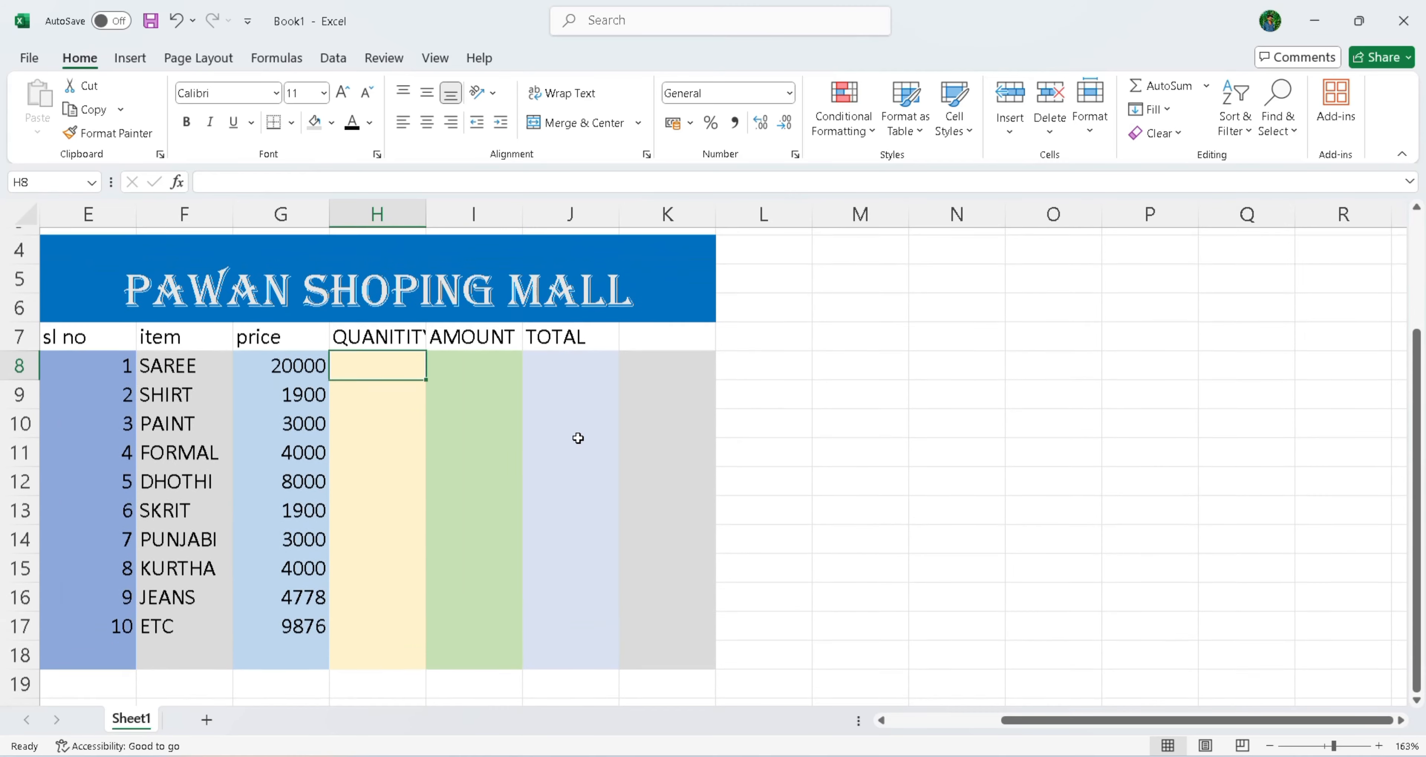
scroll(576, 440, "right", 2)
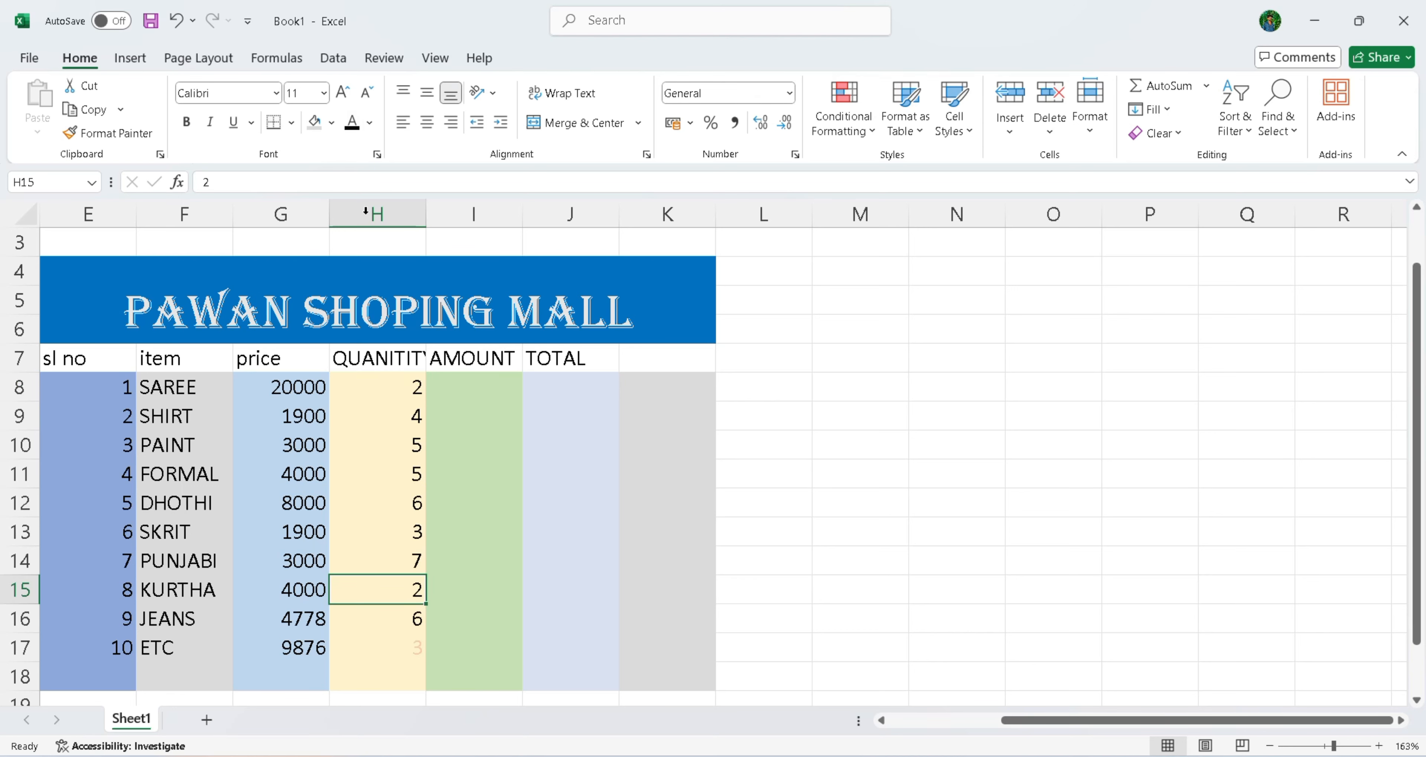
left_click(420, 646)
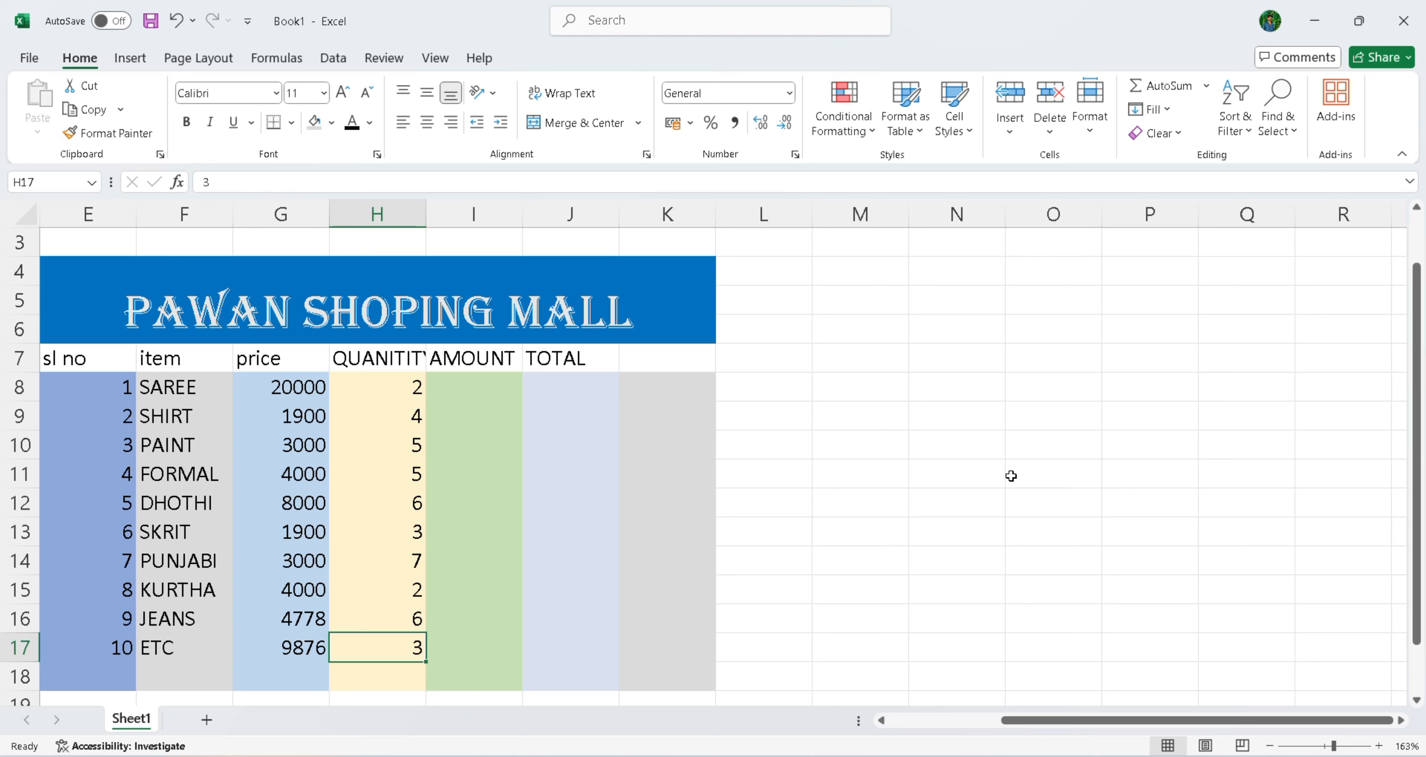
left_click(980, 418)
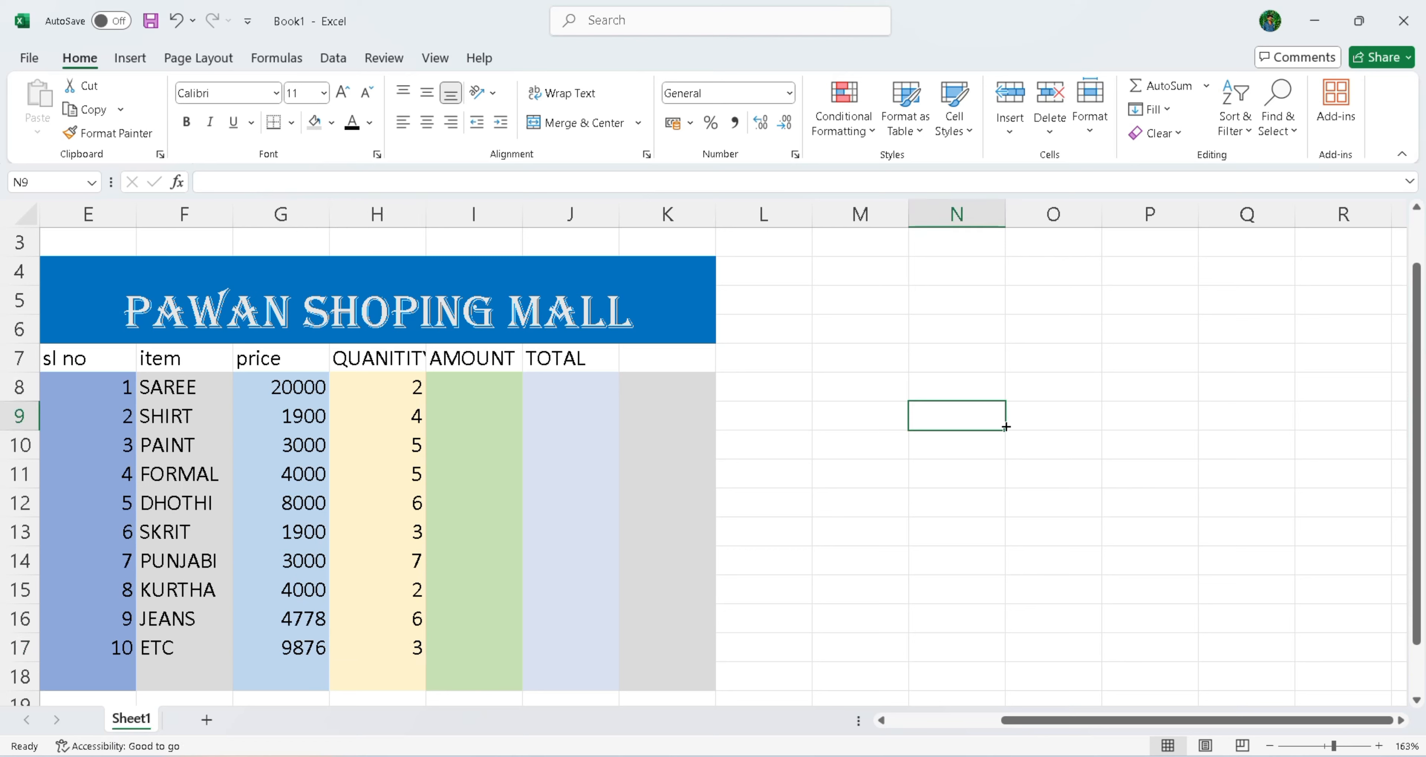
left_click(829, 381)
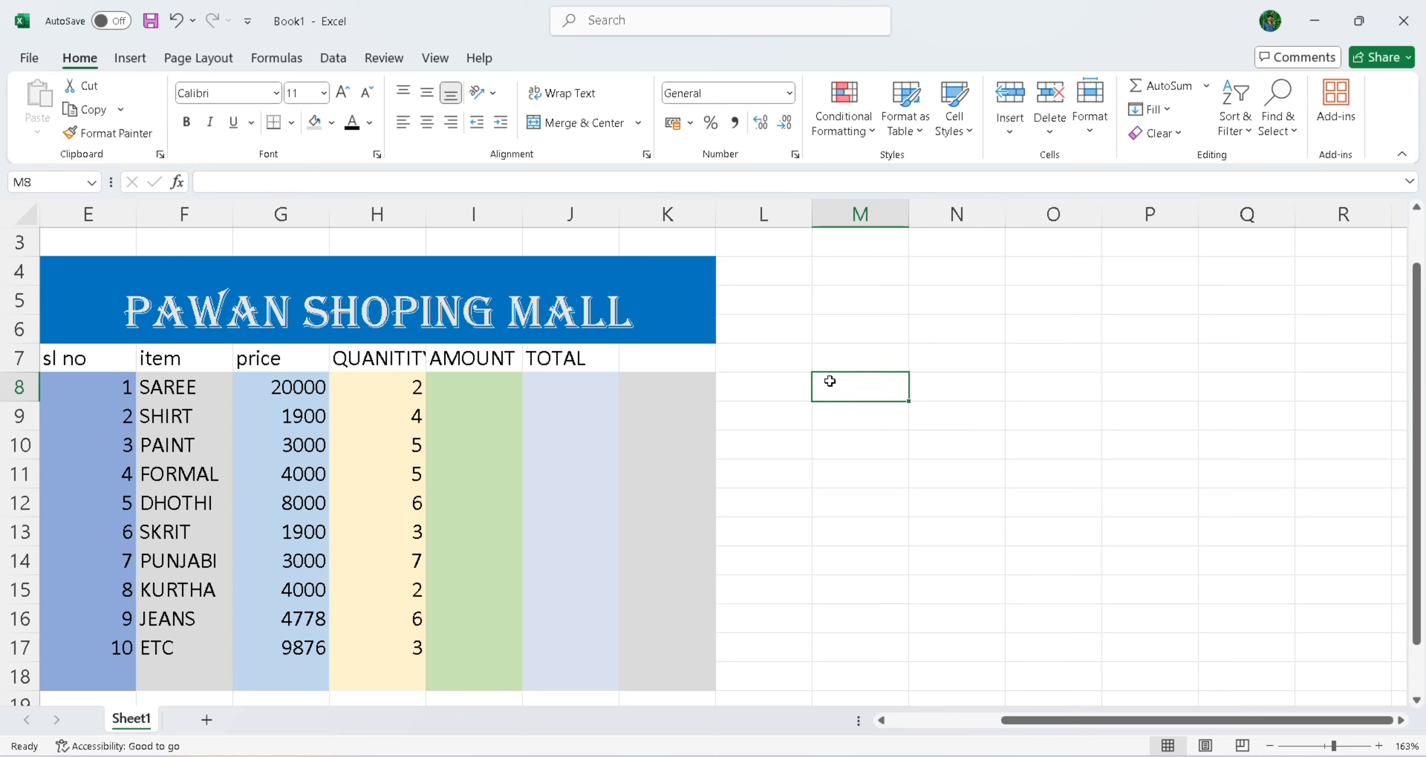
left_click_drag(912, 402, 1400, 439)
left_click(869, 386)
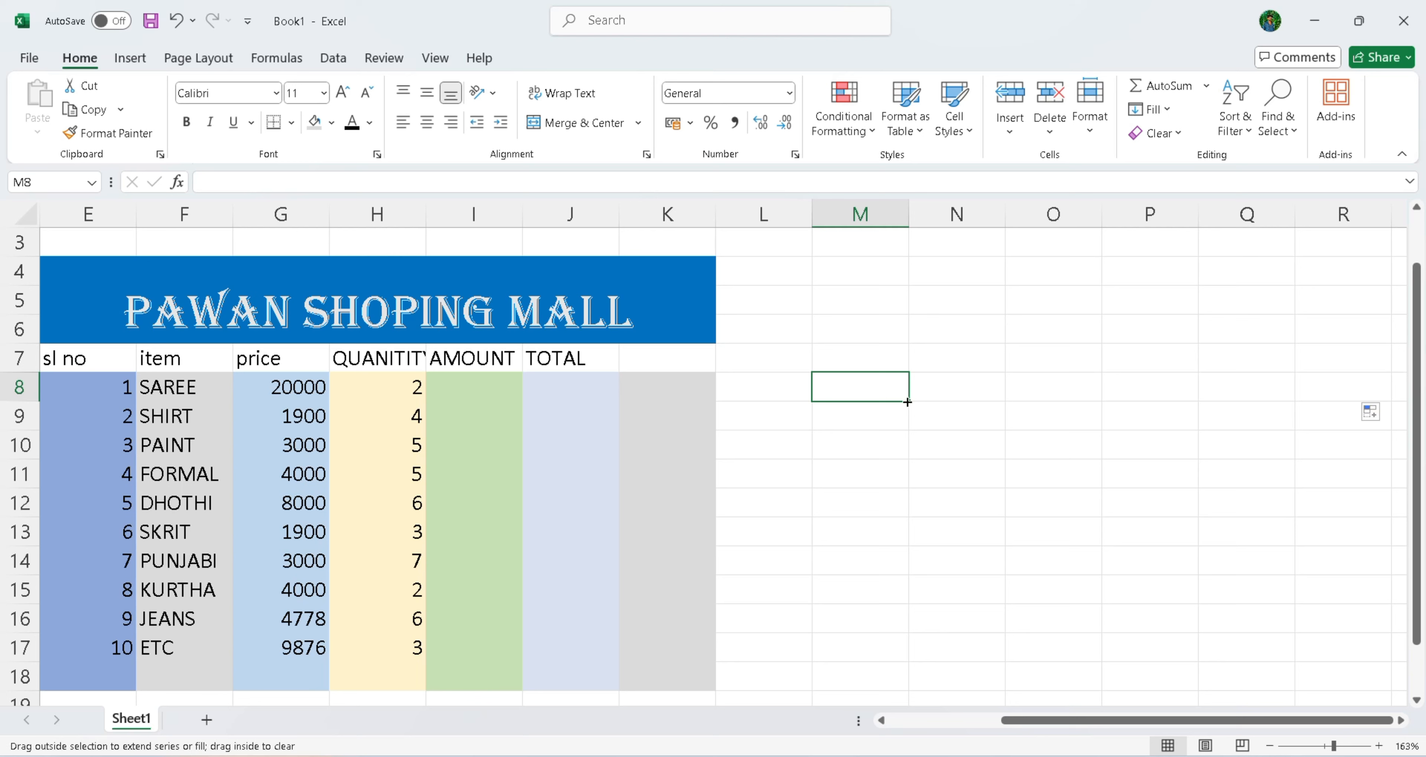
left_click_drag(908, 399, 1369, 495)
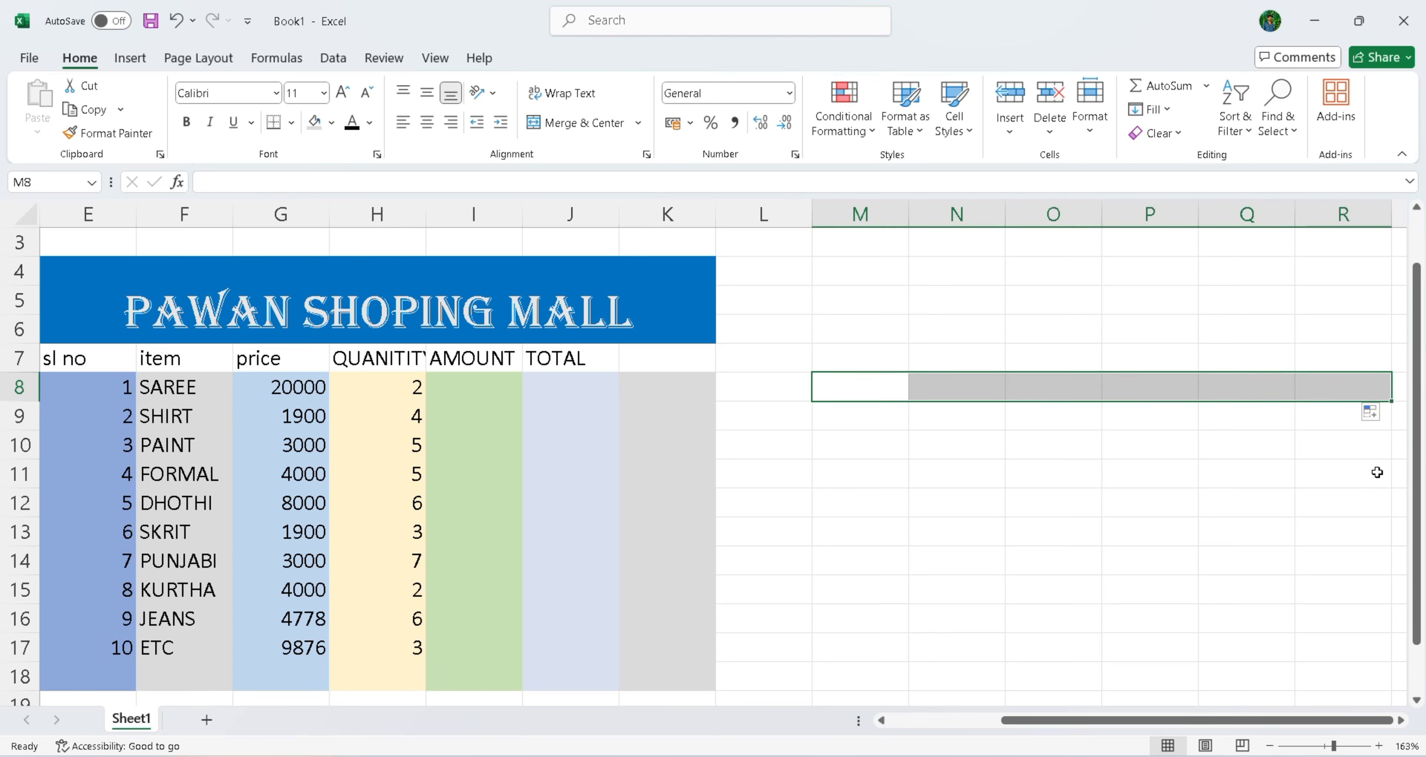
left_click(1396, 400)
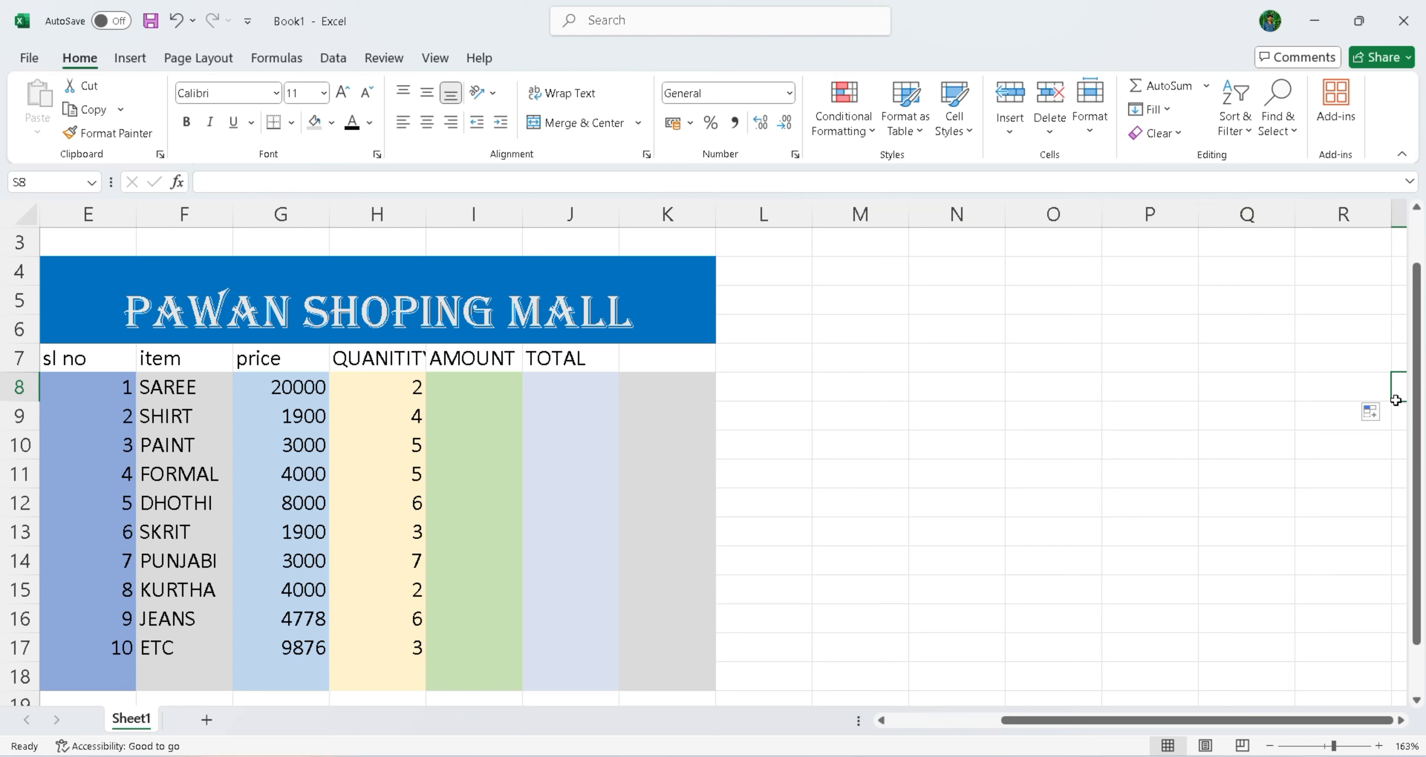
left_click_drag(1396, 400, 1397, 448)
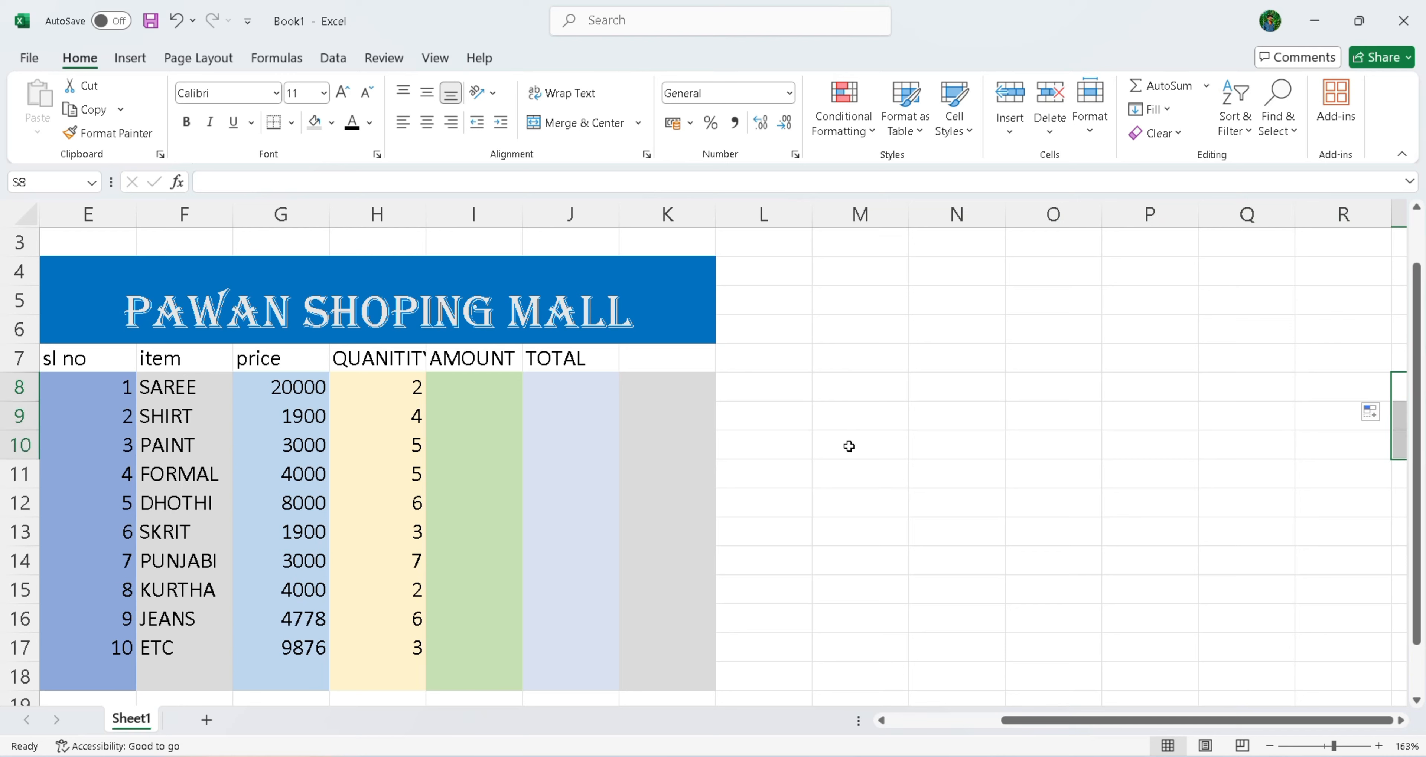
left_click(827, 384)
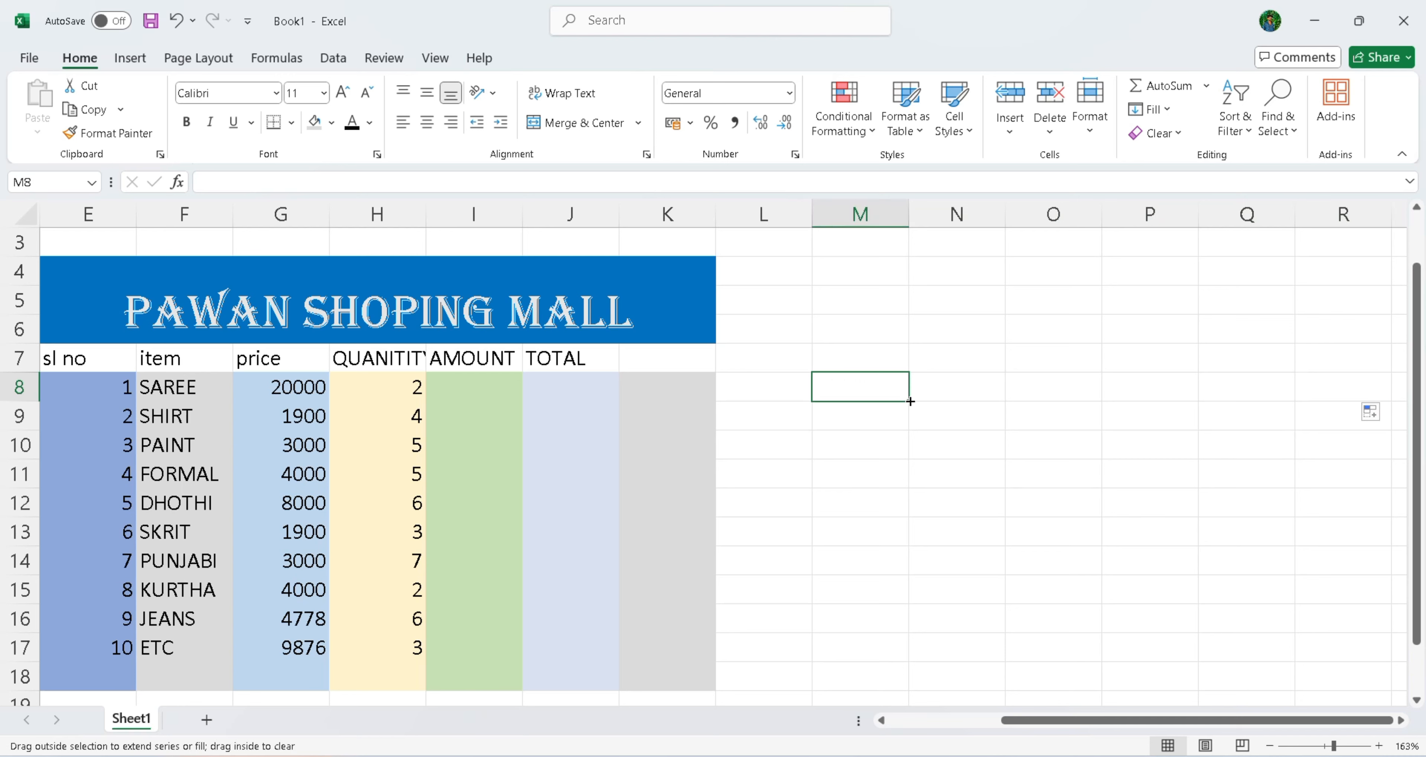
left_click_drag(910, 401, 1188, 455)
left_click(1289, 493)
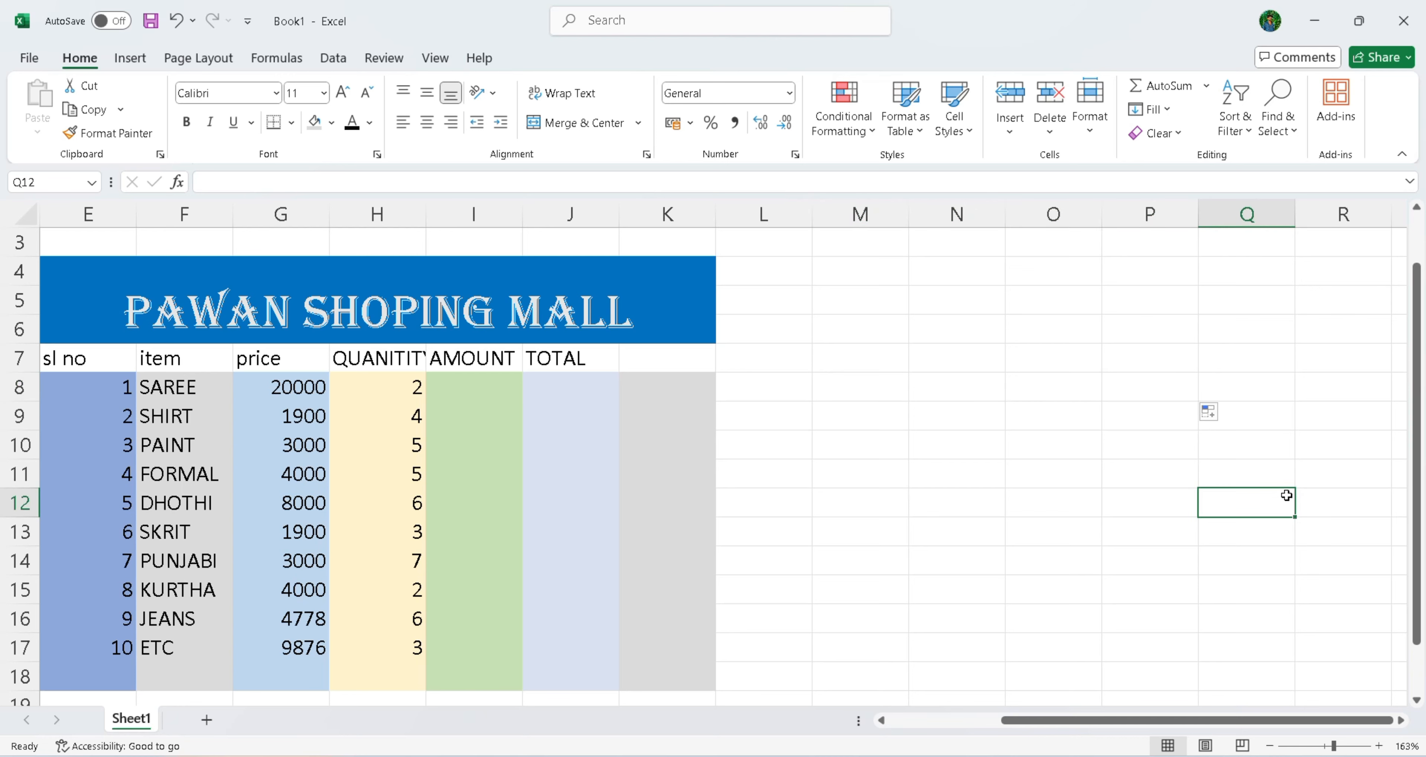
Step: Merge and center cells M8:Q9 and enter the formula note "AMOUNT ;=MAX(PRICE* QUANITITY)" in the merged cell
left_click(897, 384)
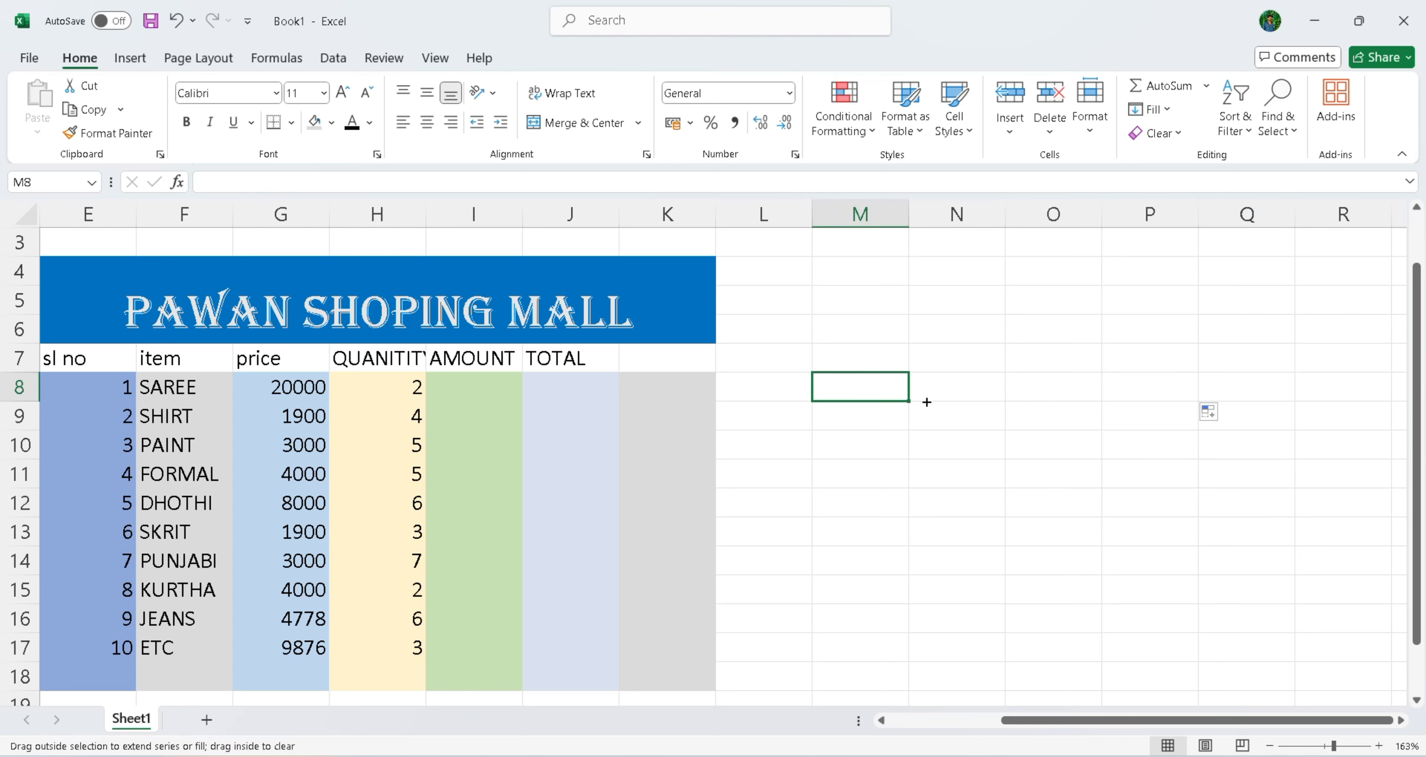
left_click_drag(926, 402, 1277, 387)
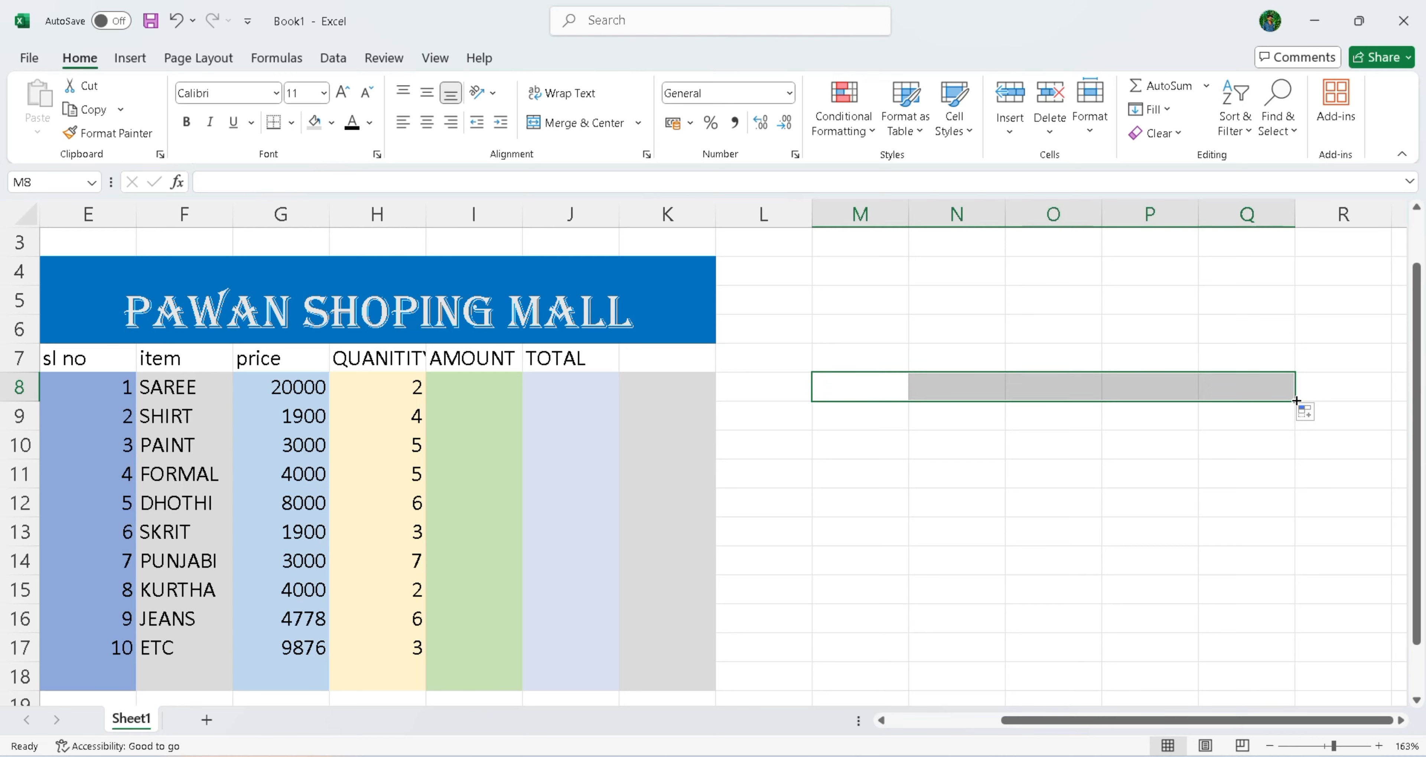
left_click_drag(1296, 400, 1296, 424)
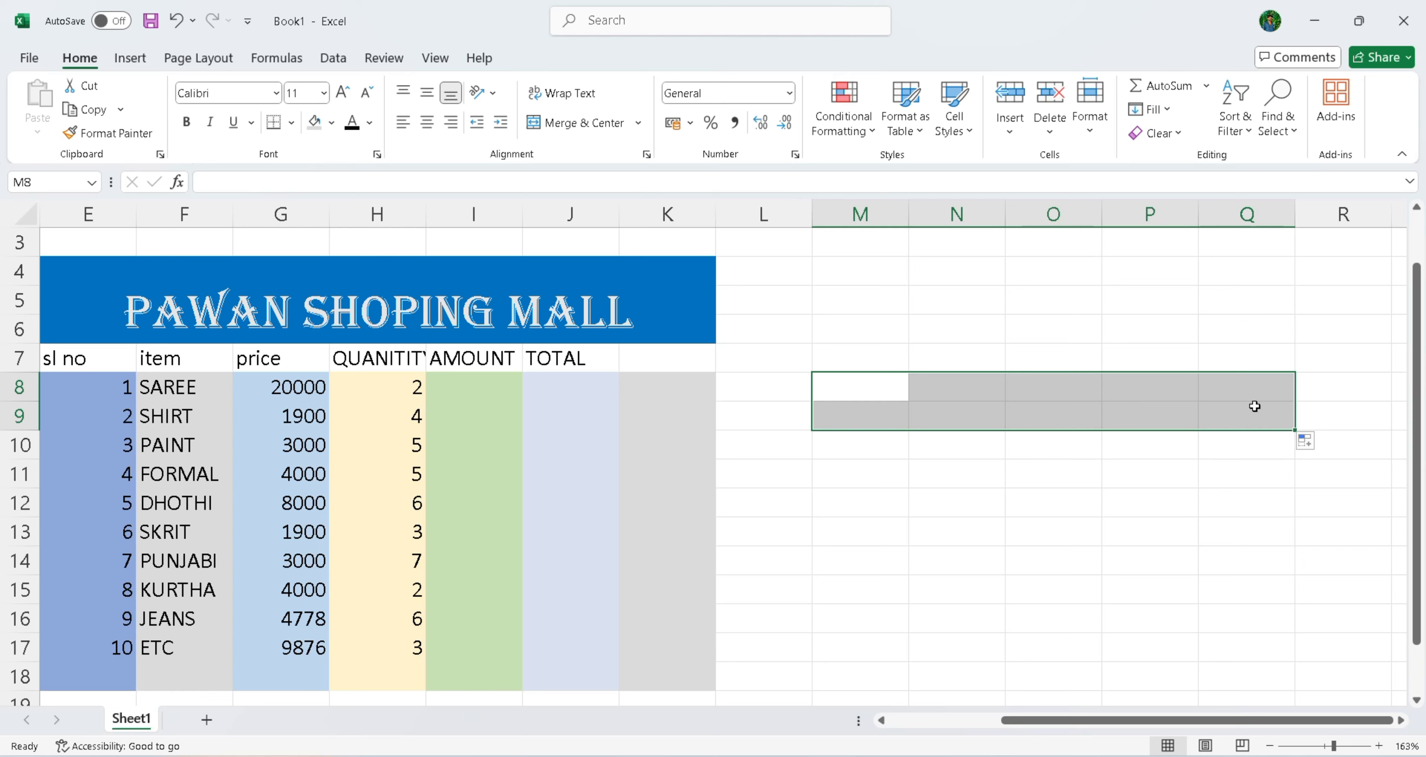
left_click(562, 124)
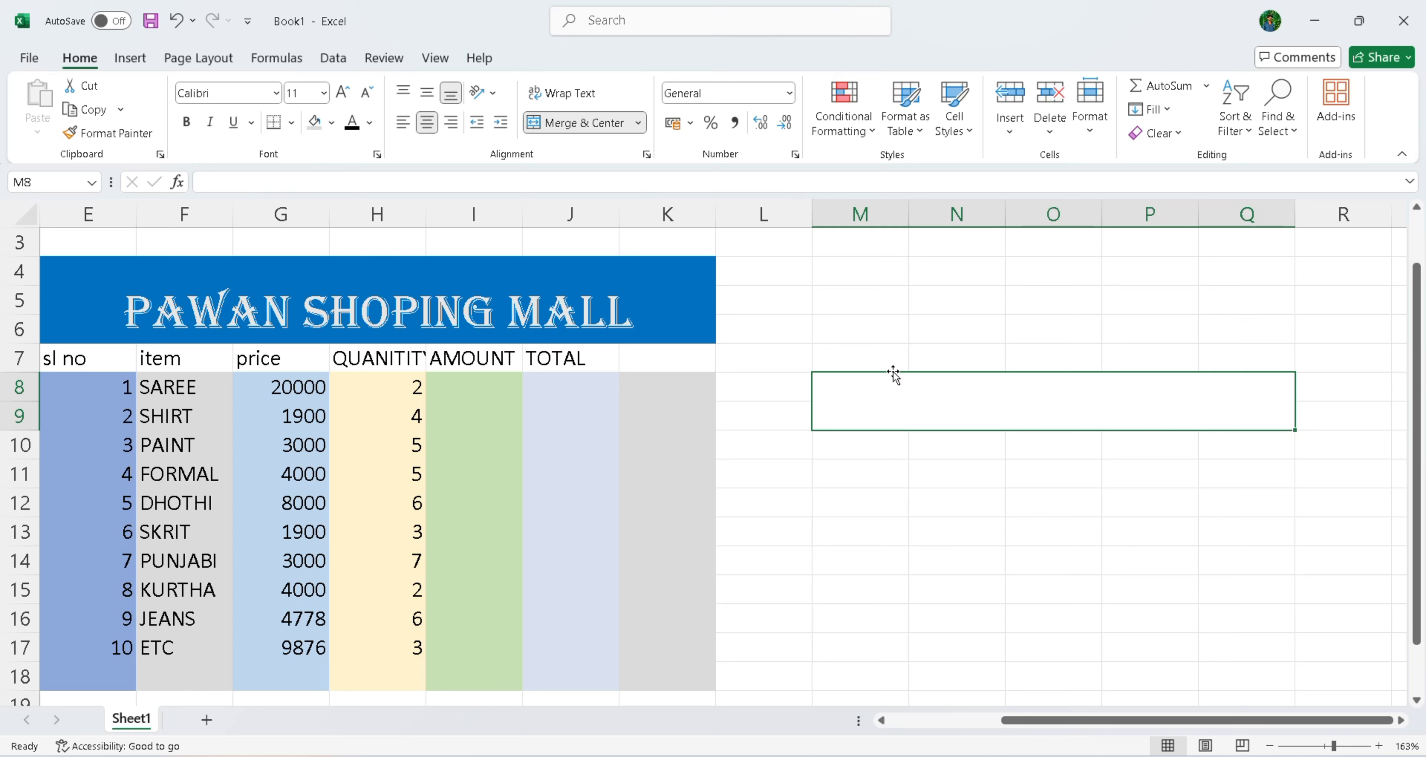
double_click(858, 403)
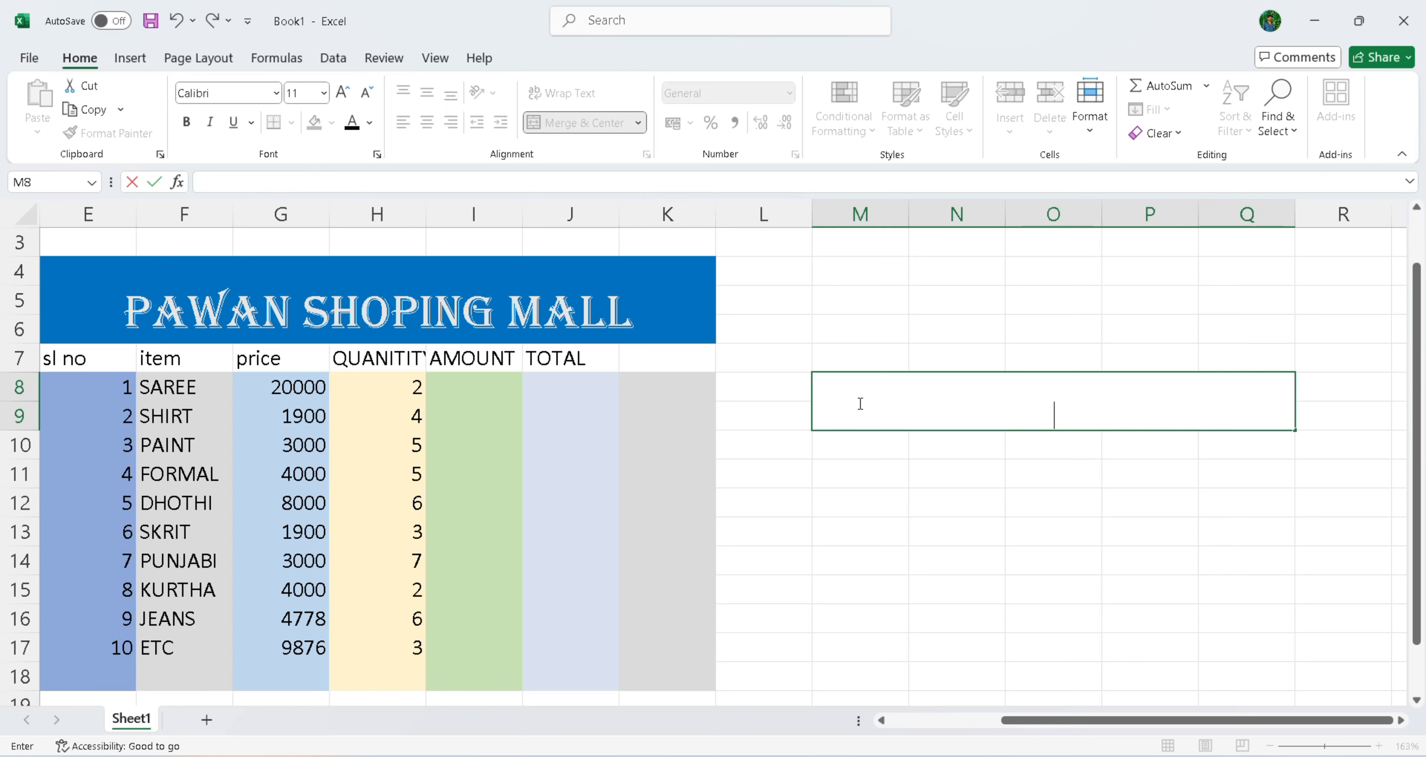
type("AMOUNT ;=MAX(PRICE* QUANITITY")
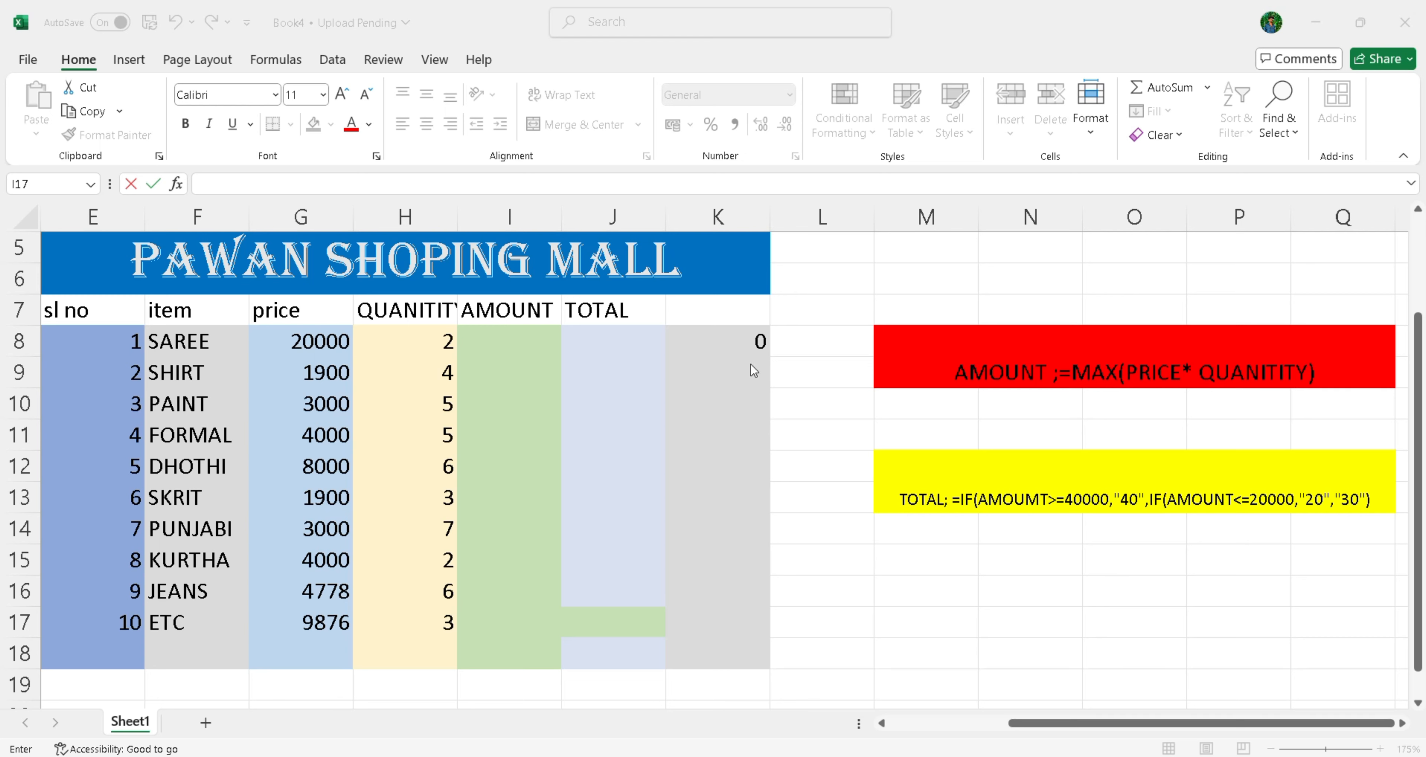
Step: Enter =MAX(G8*H8) as the SAREE amount in cell I8 and clear the formula in cell K8
left_click(503, 339)
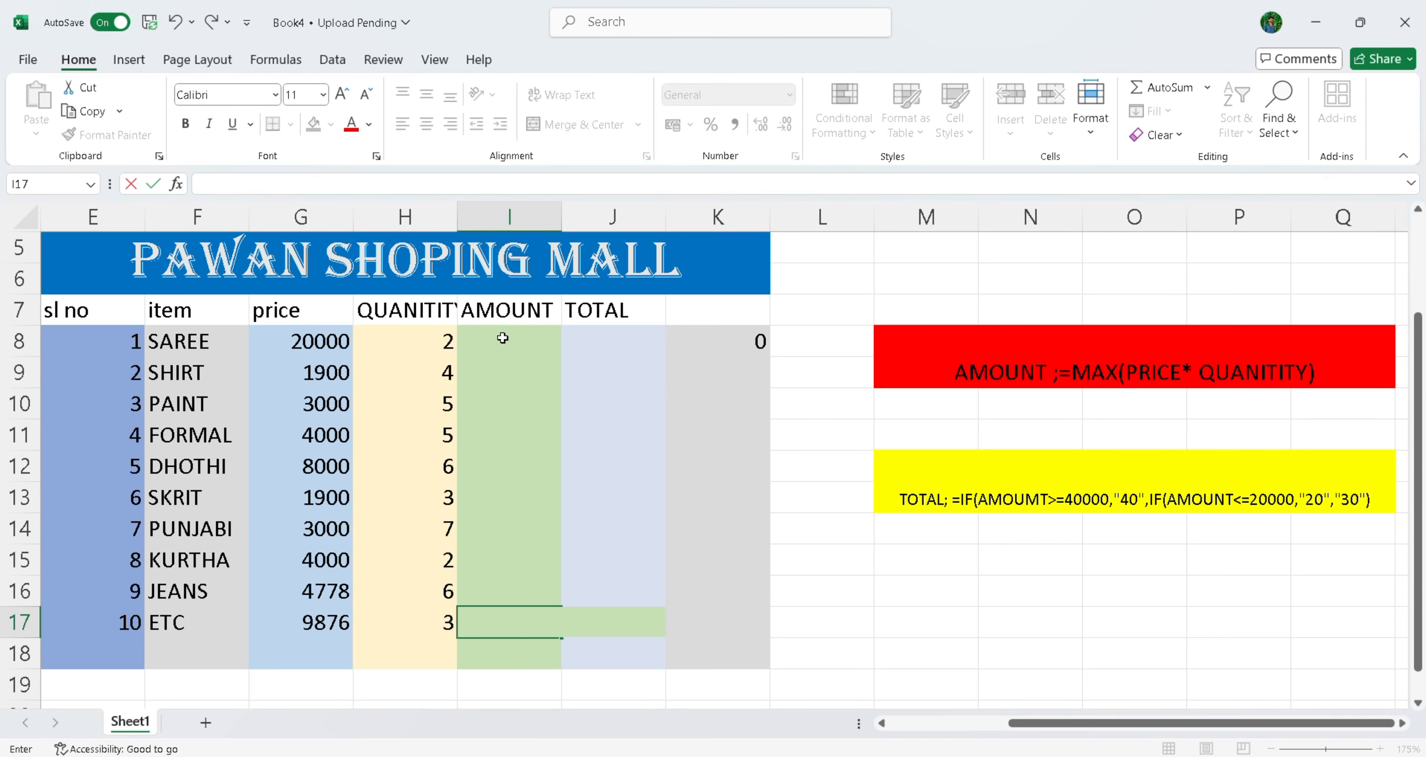
left_click(503, 338)
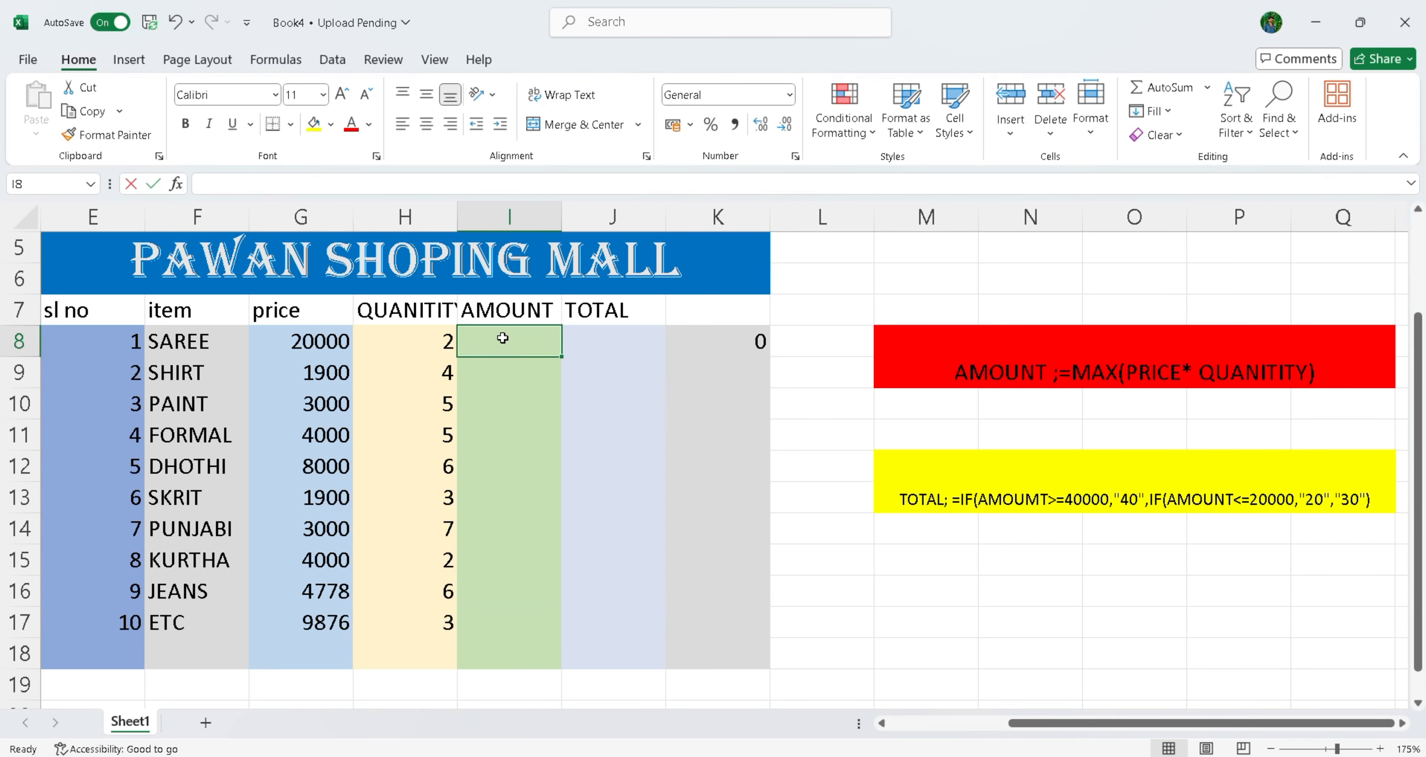
type("=max")
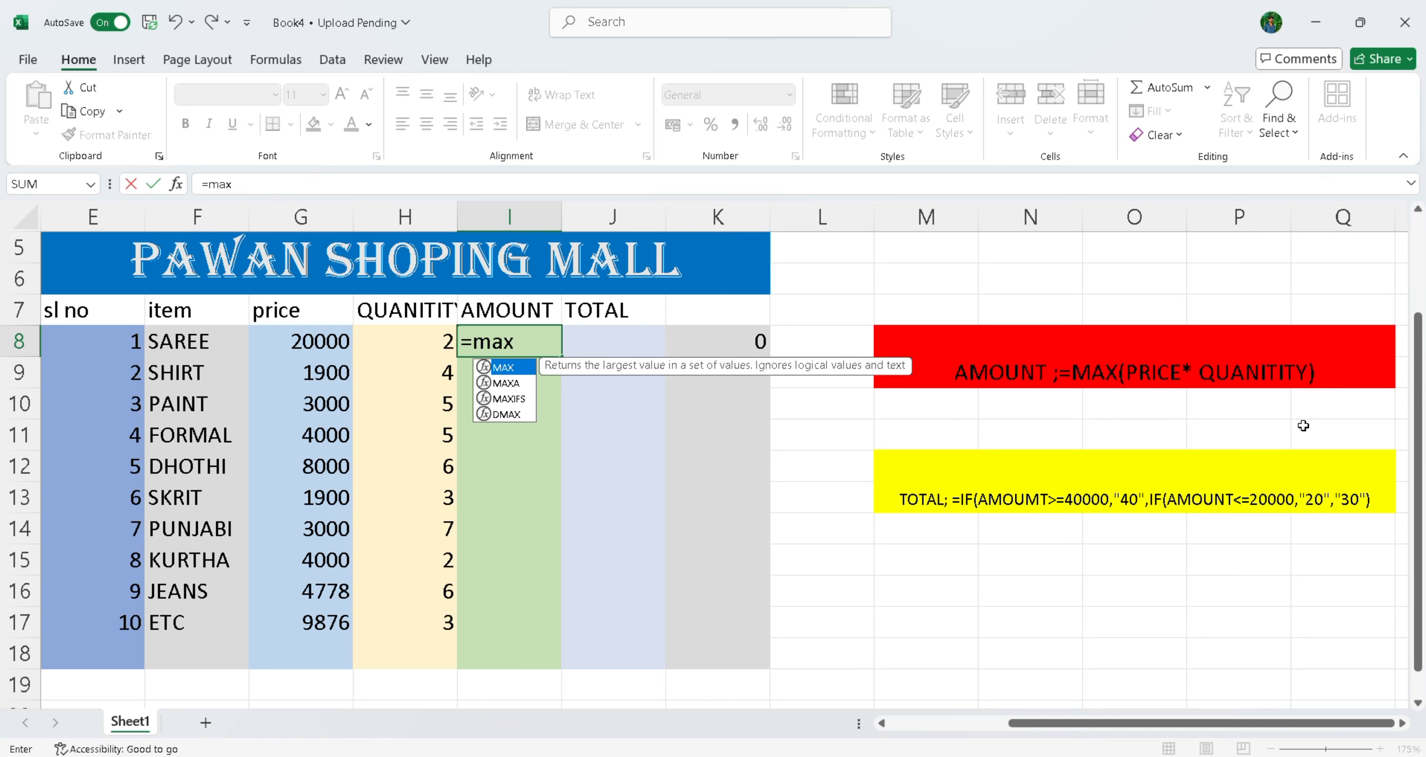
type("(")
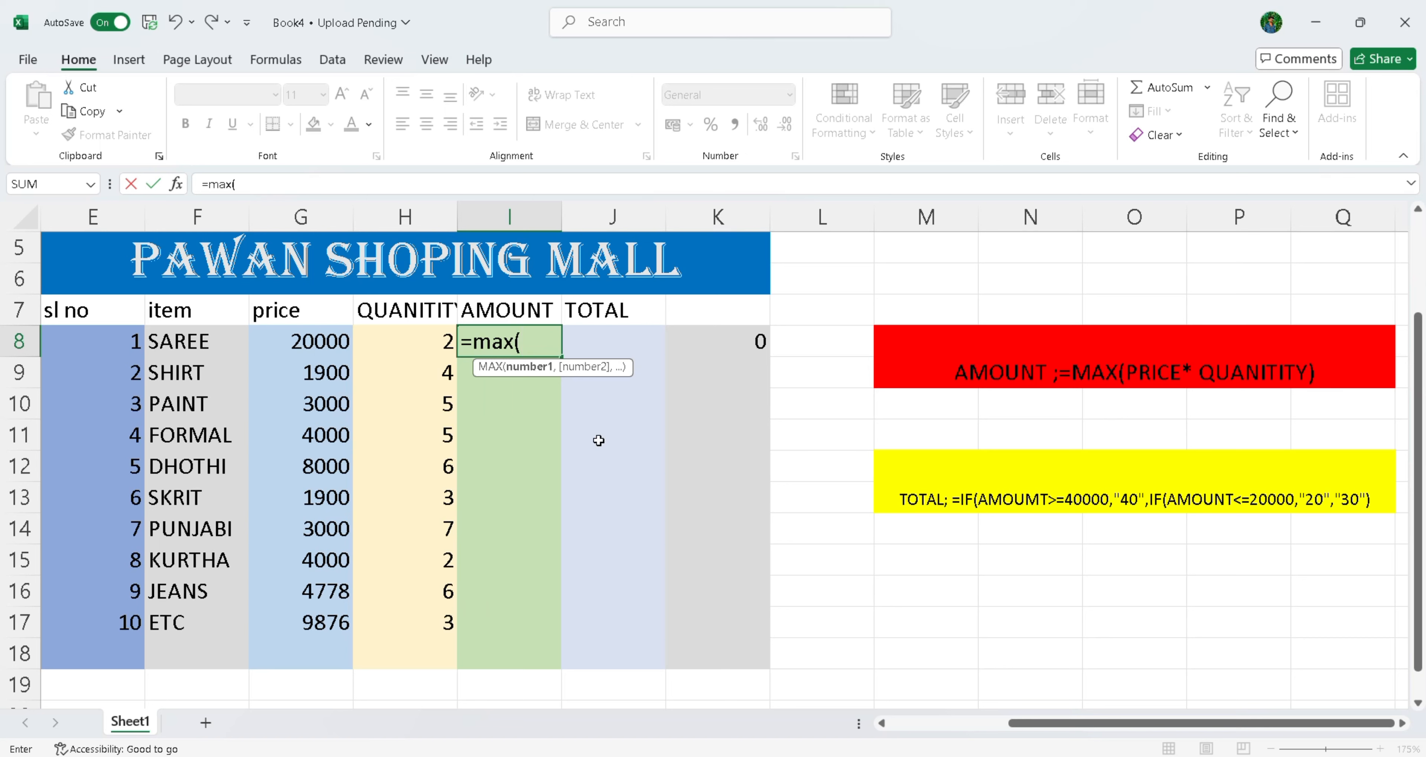
left_click(294, 342)
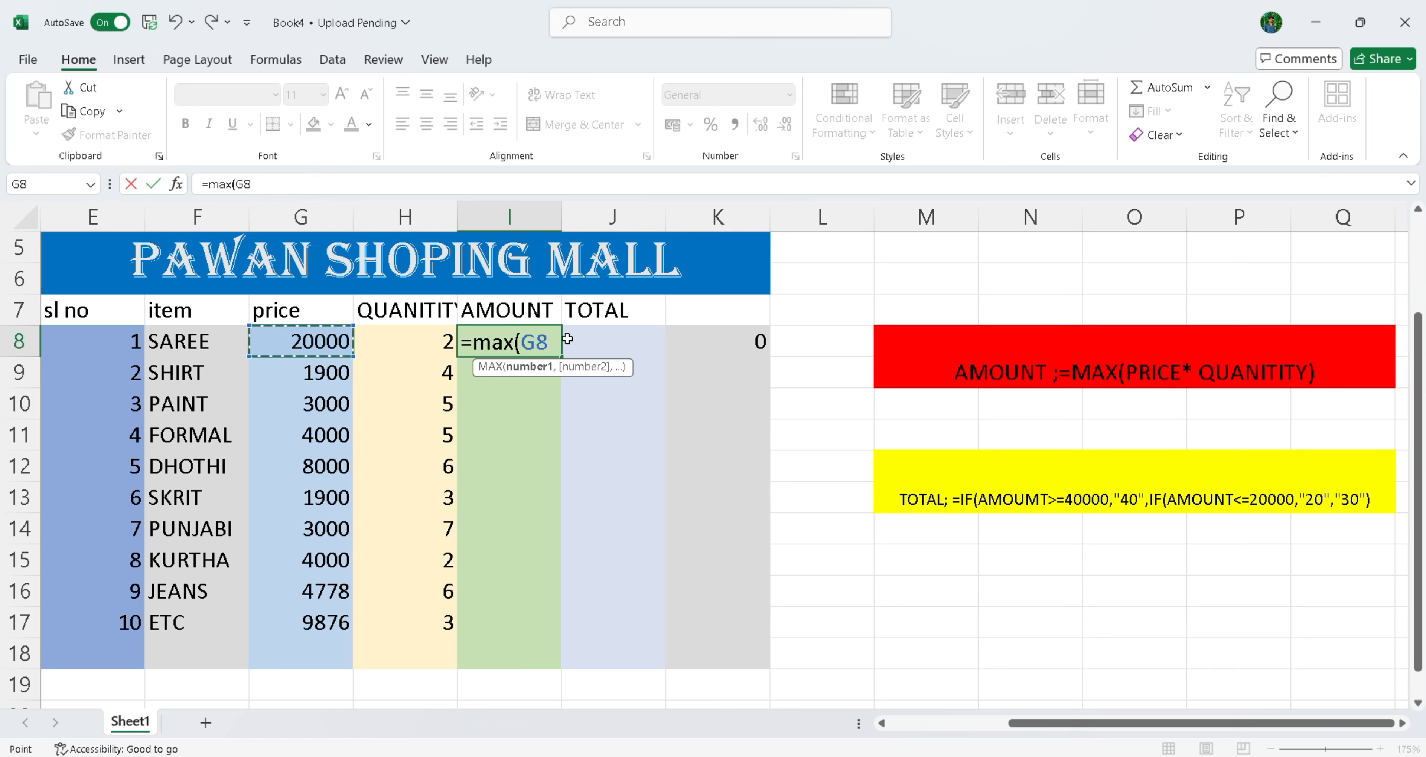
type("*")
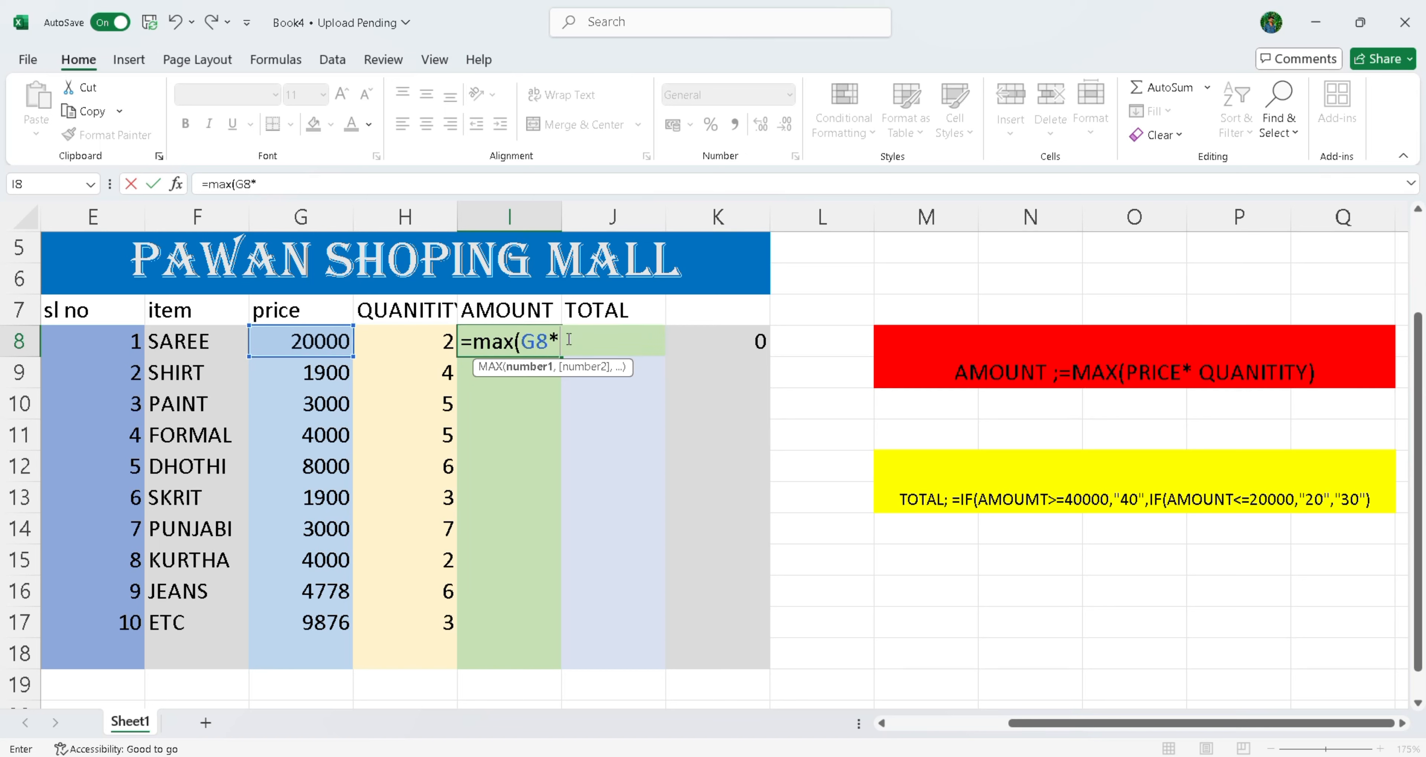
left_click(414, 339)
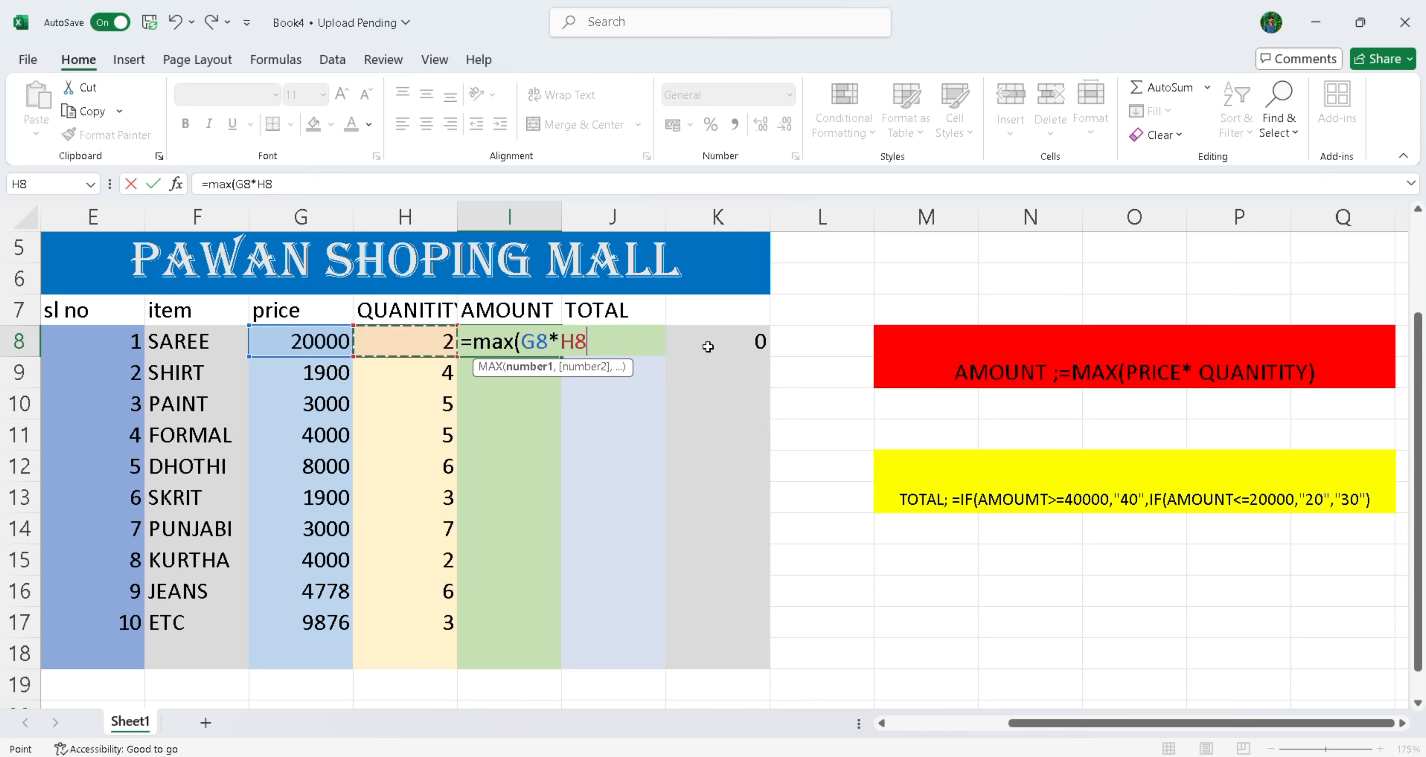
type(")")
key("Return")
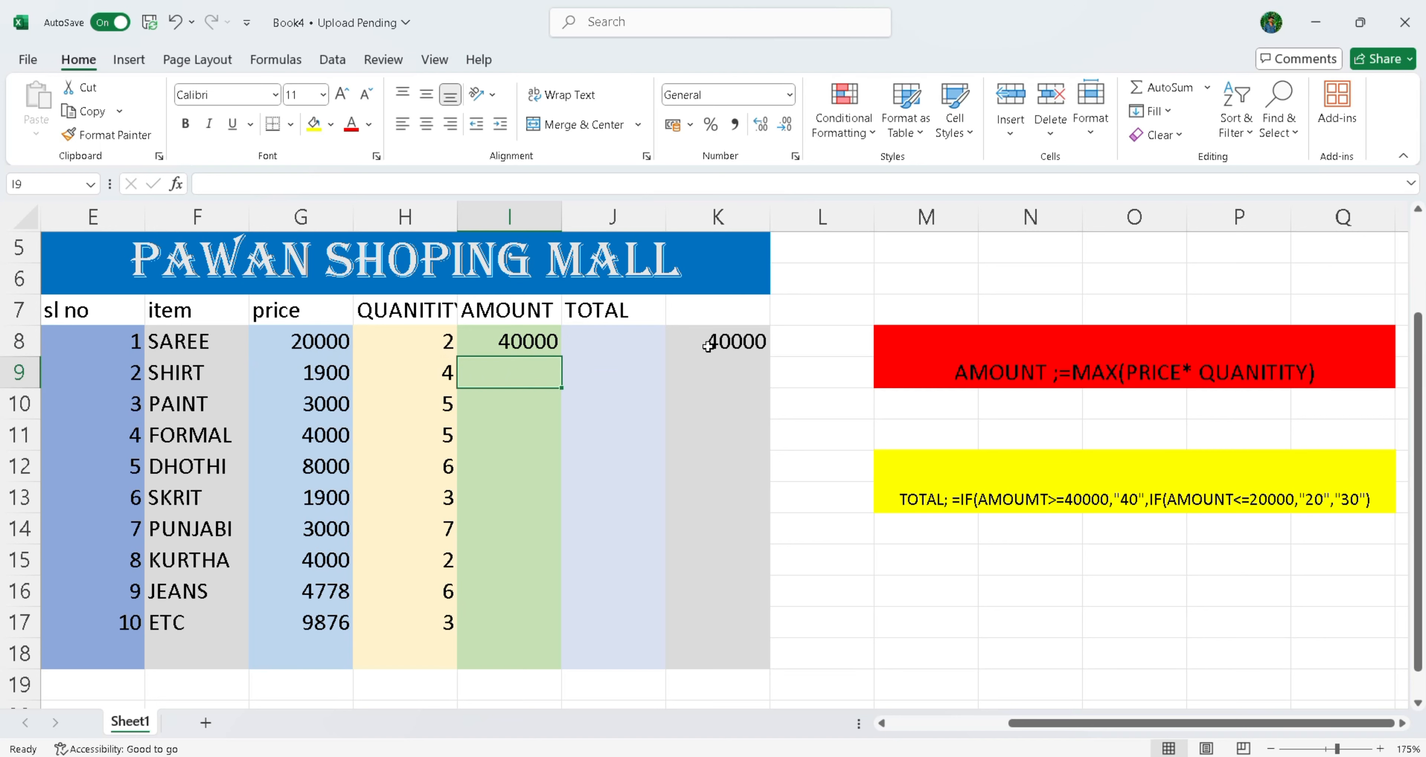
left_click(742, 343)
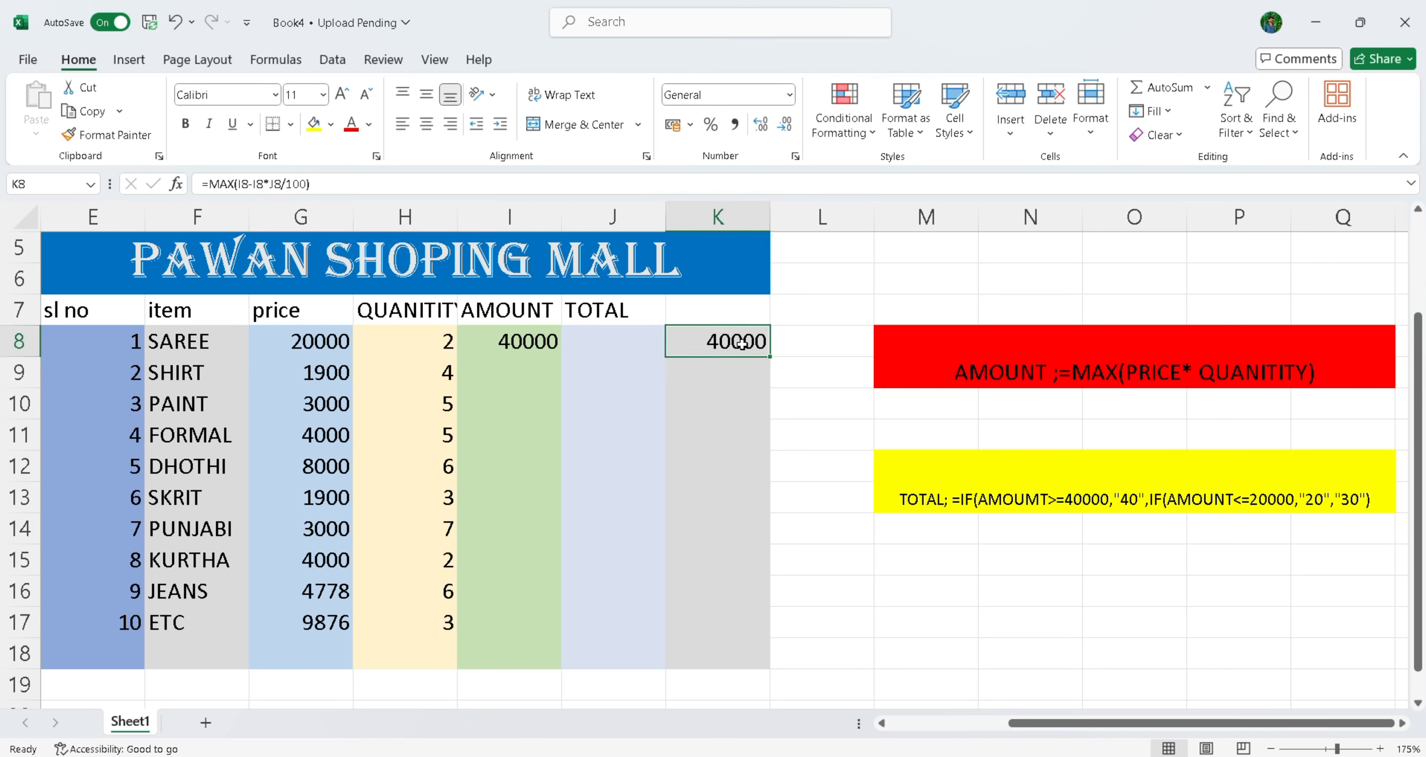
key("BackSpace")
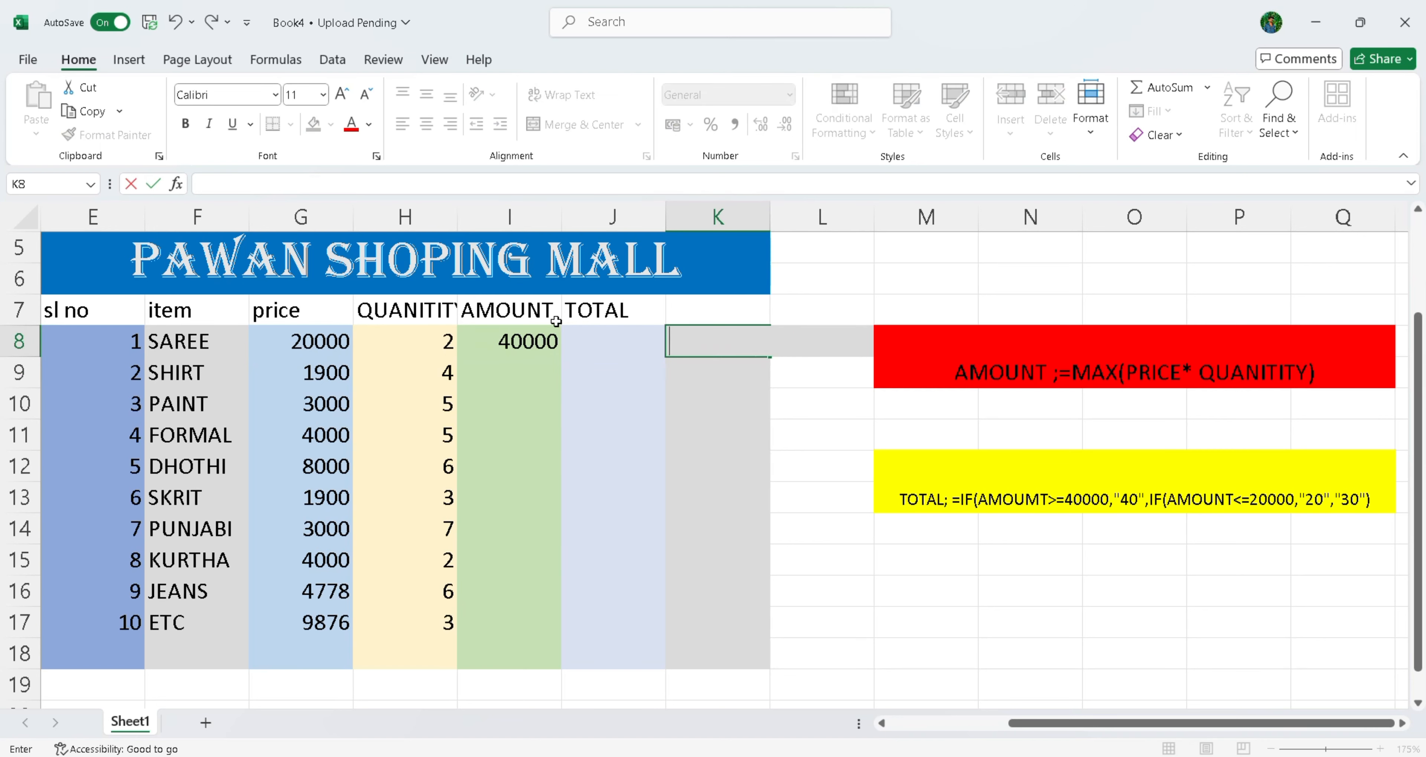
Step: Enter =MAX(G9*H9) as the SHIRT amount in cell I9
left_click(511, 363)
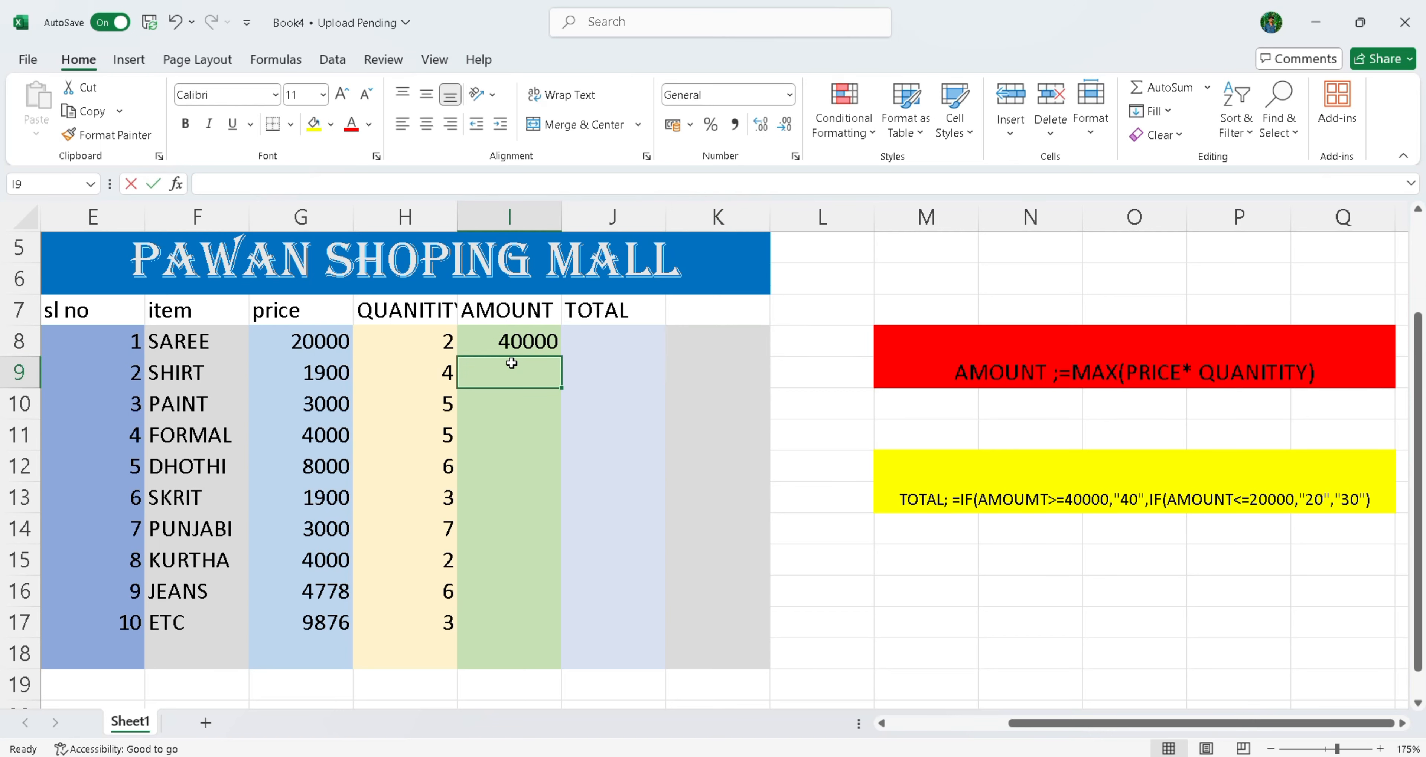
type("=ma")
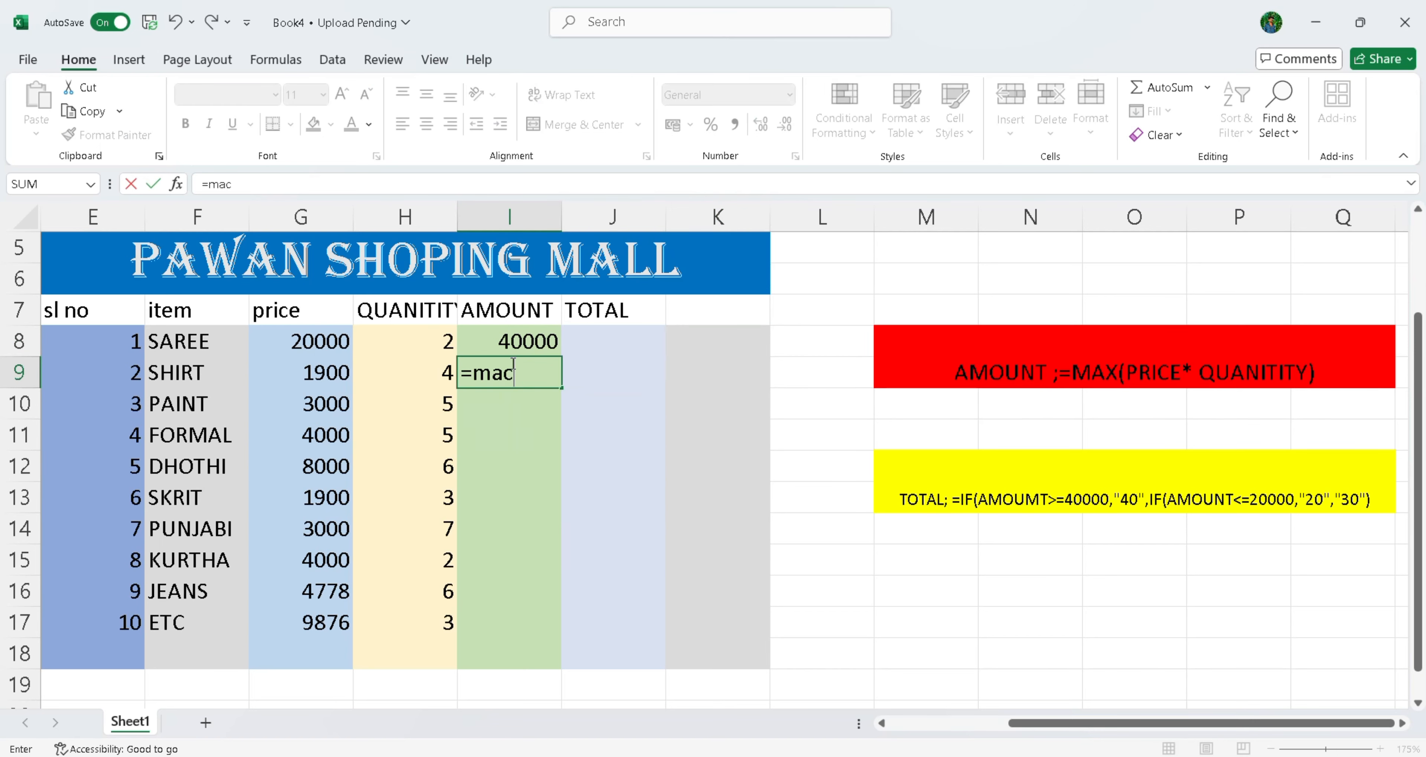
type("x*")
key("BackSpace")
type("(")
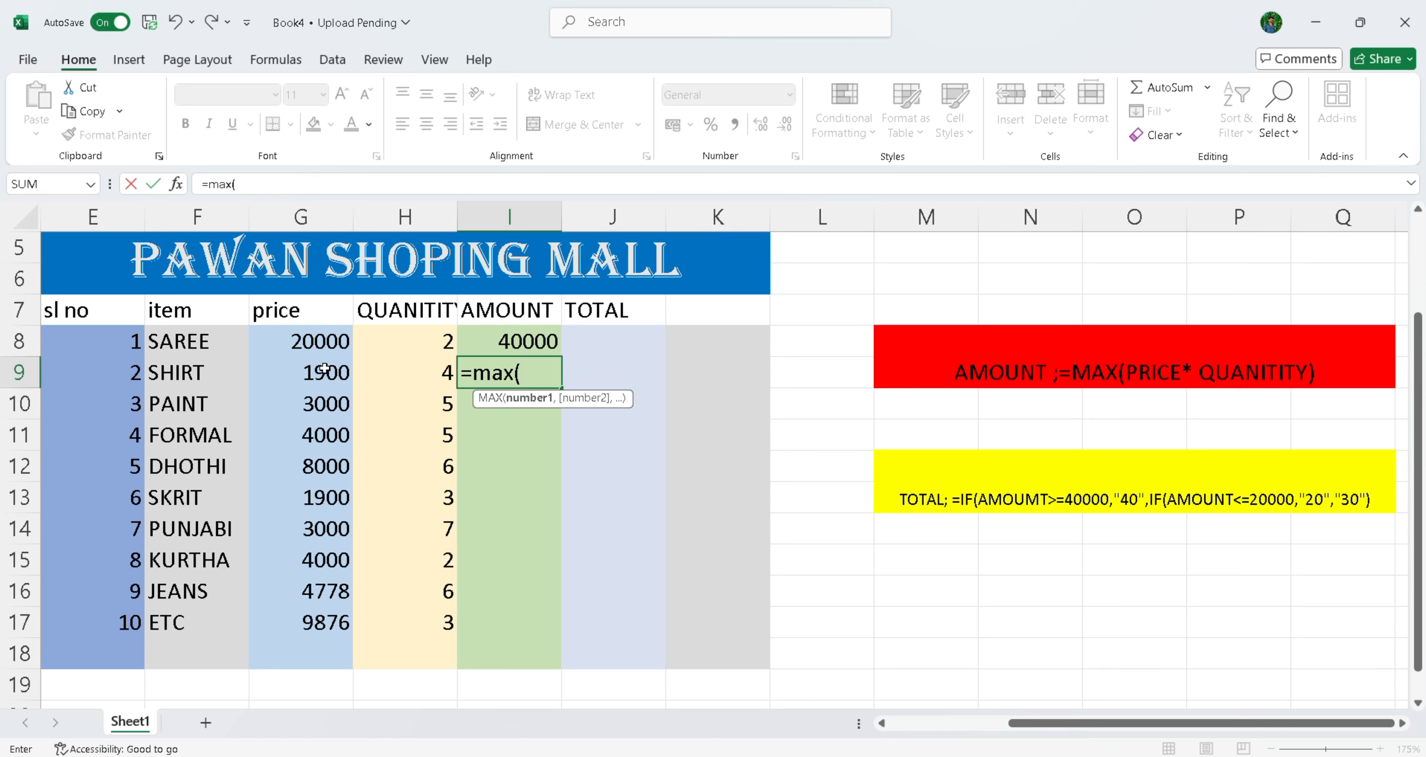
left_click(351, 376)
type("*")
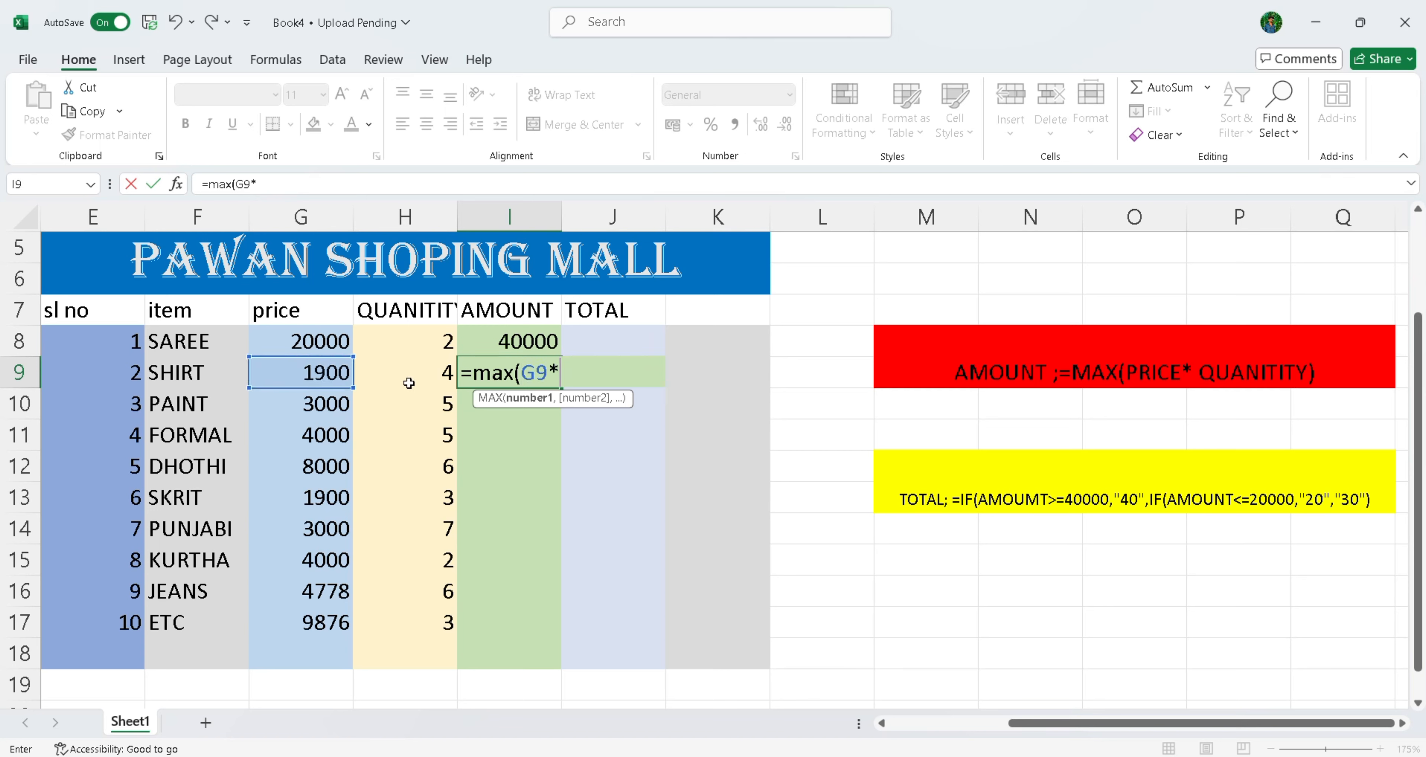
left_click(387, 398)
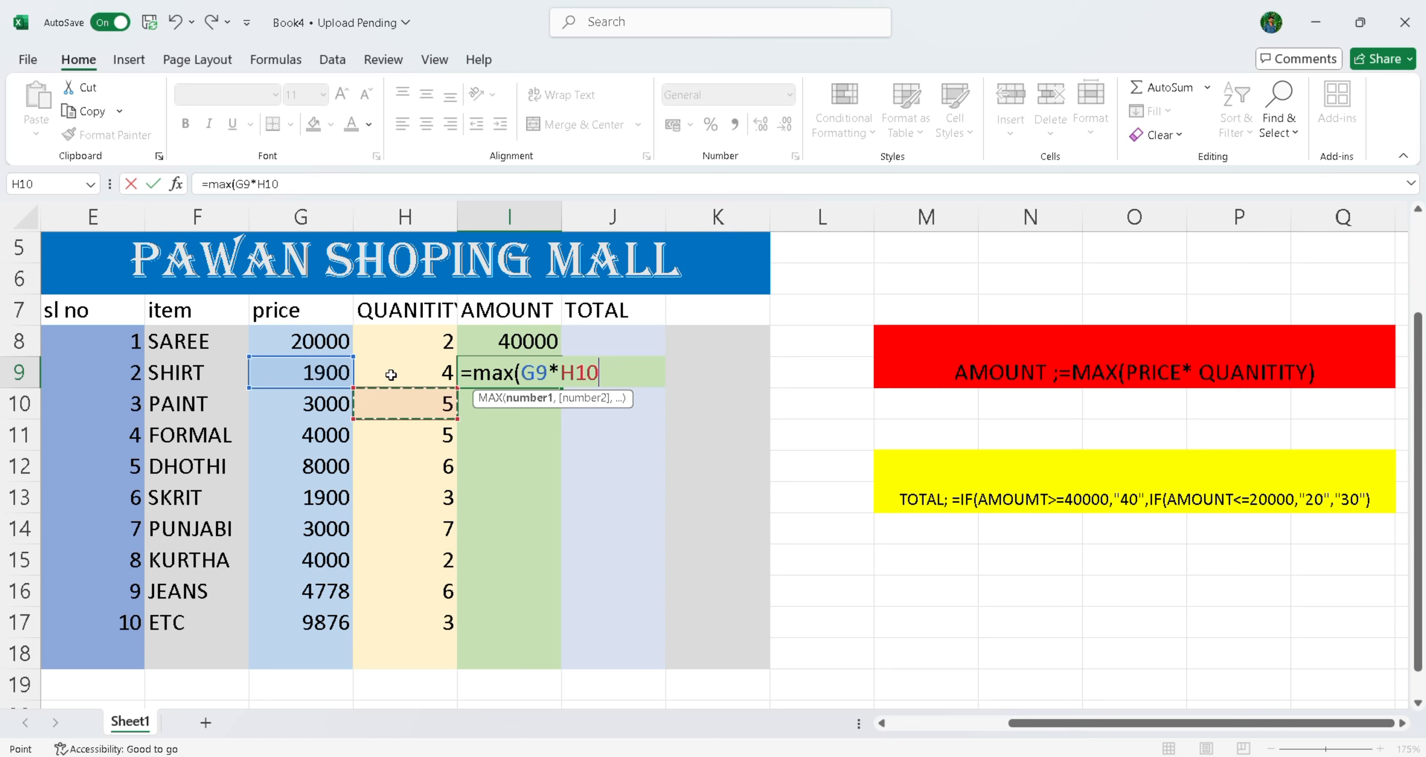
left_click(390, 375)
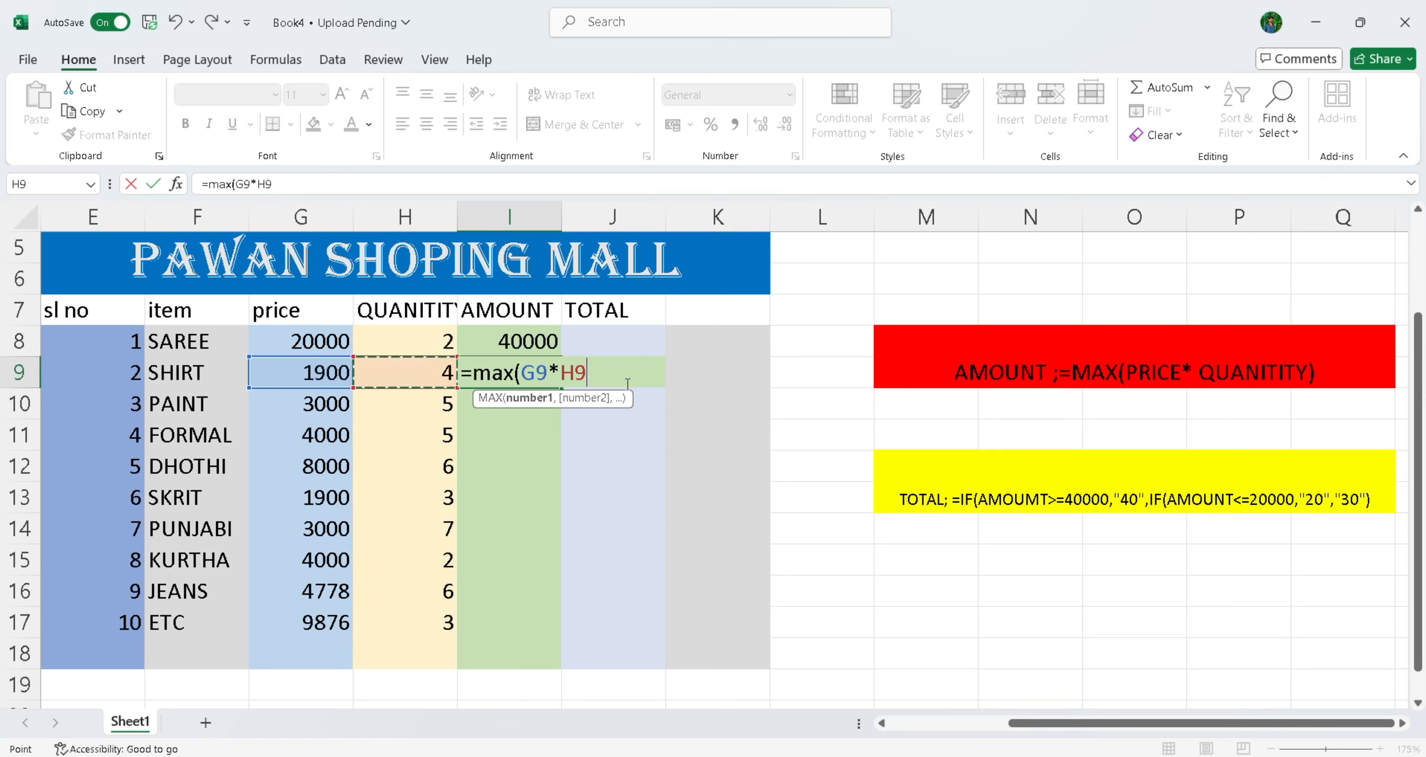
type(")")
key("Return")
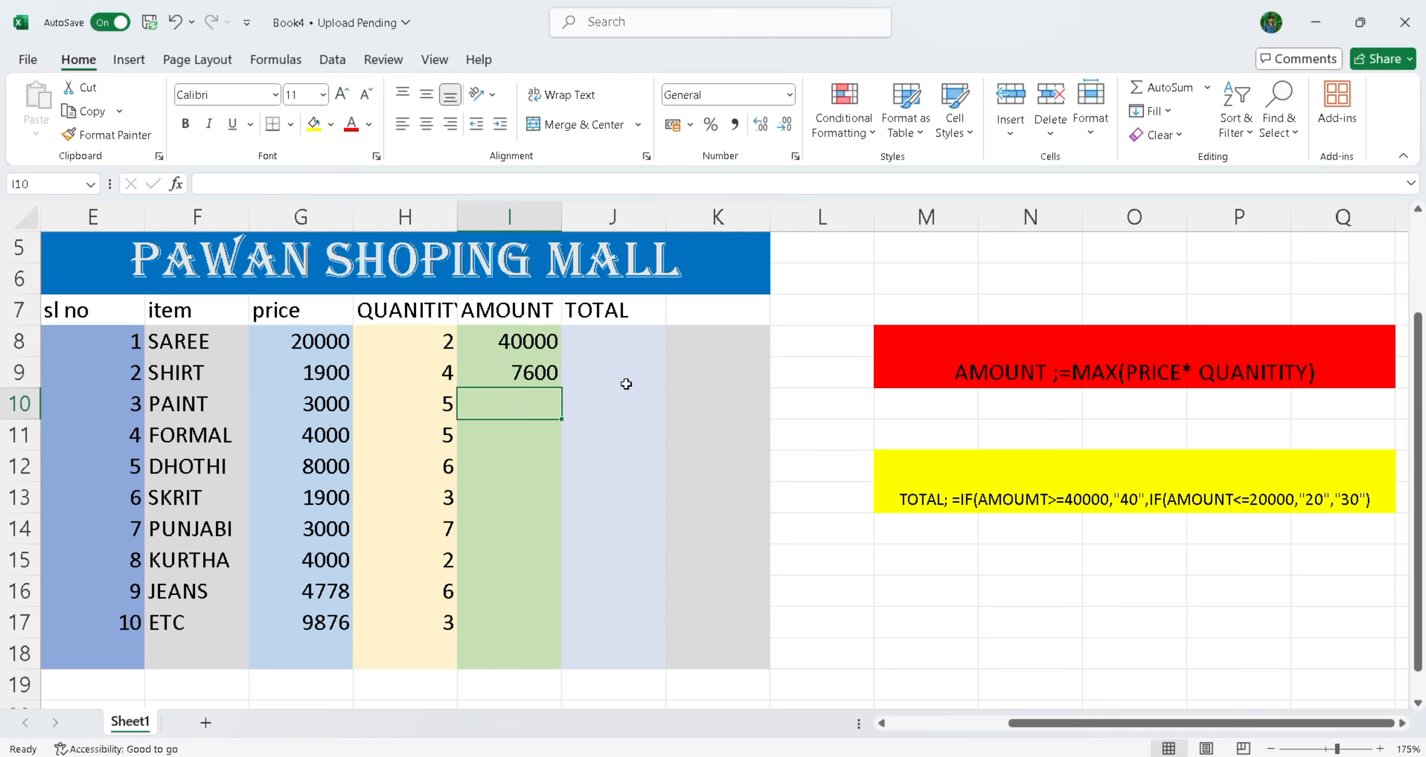
Step: Fill the SAREE amount formula from cell I8 down the AMOUNT column through the ETC row
left_click(506, 332)
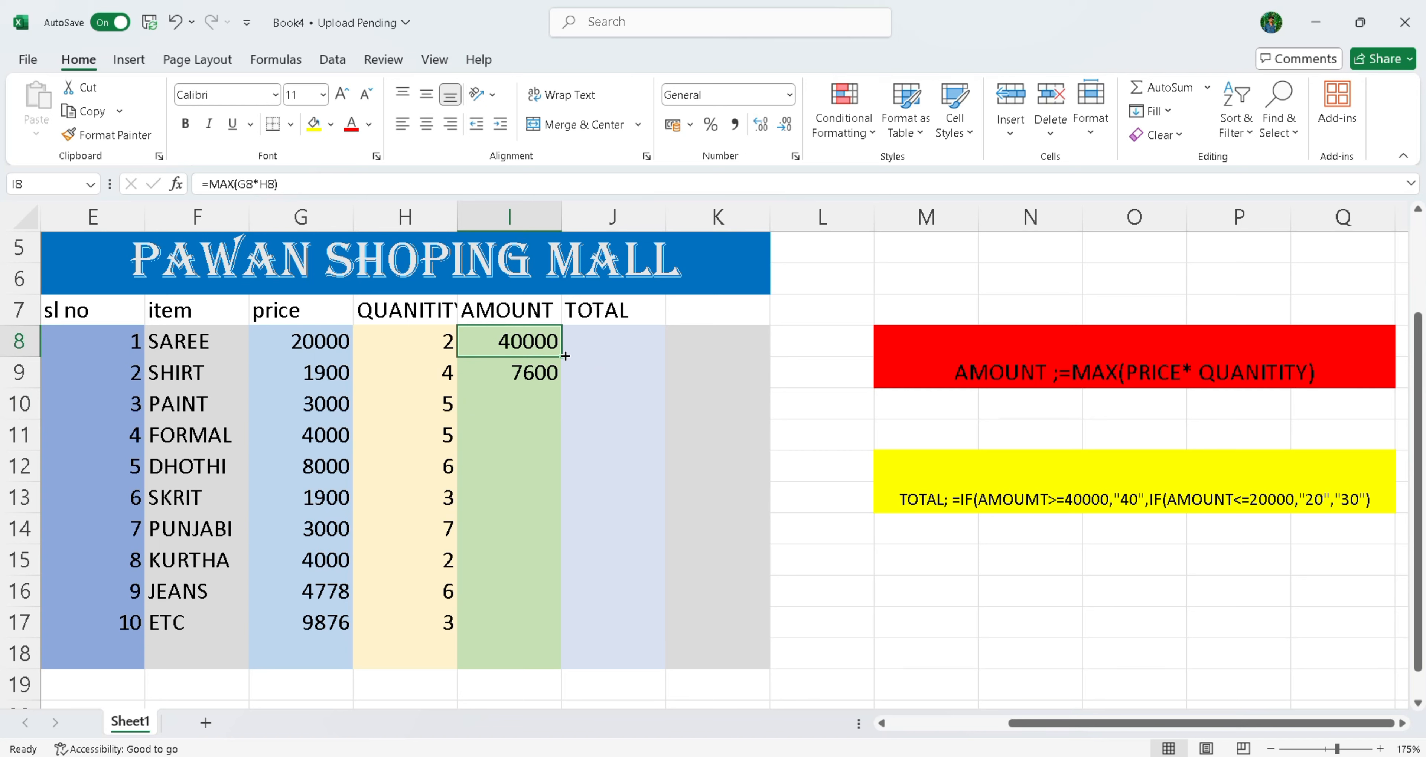
left_click_drag(565, 357, 537, 642)
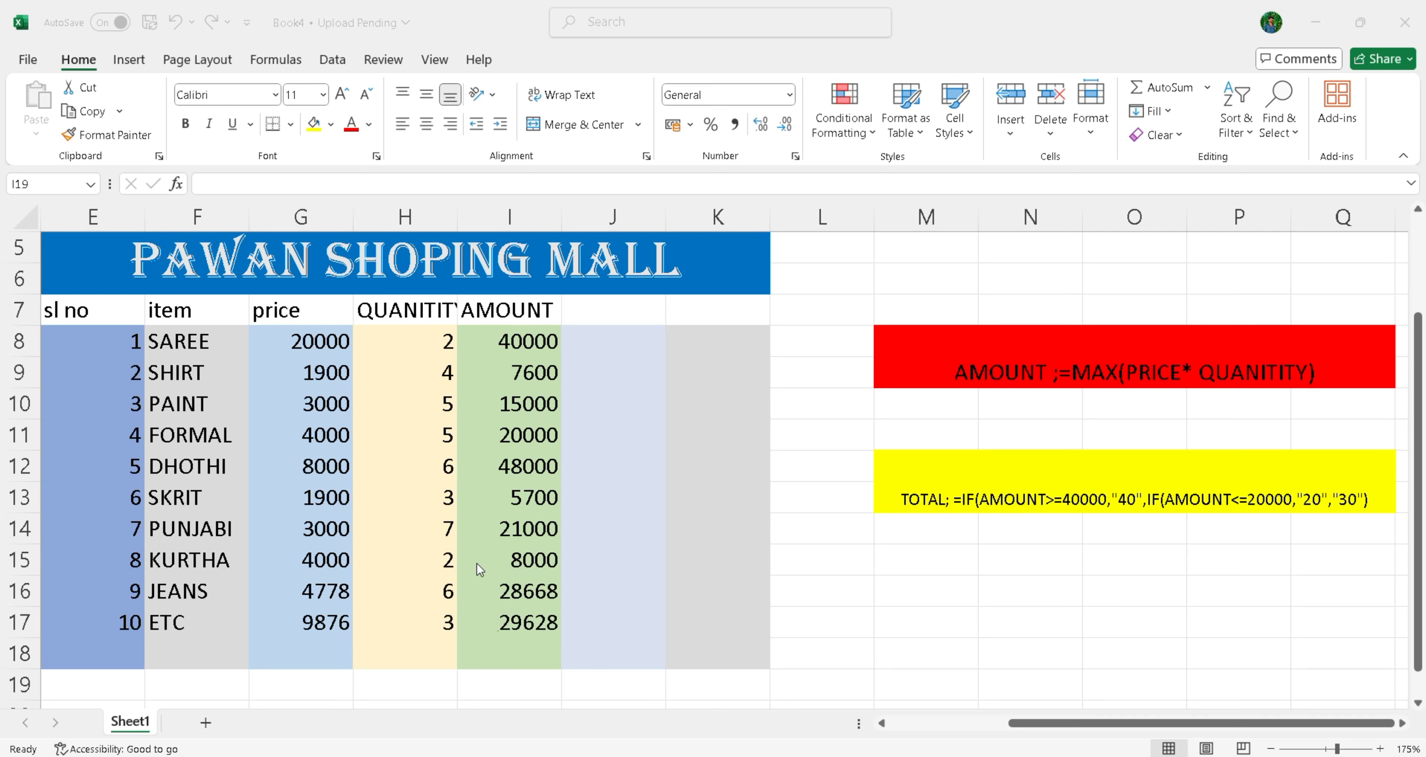
Step: Enter the formula =SUM(I8:I) in cell I19 below the AMOUNT column
left_click(522, 678)
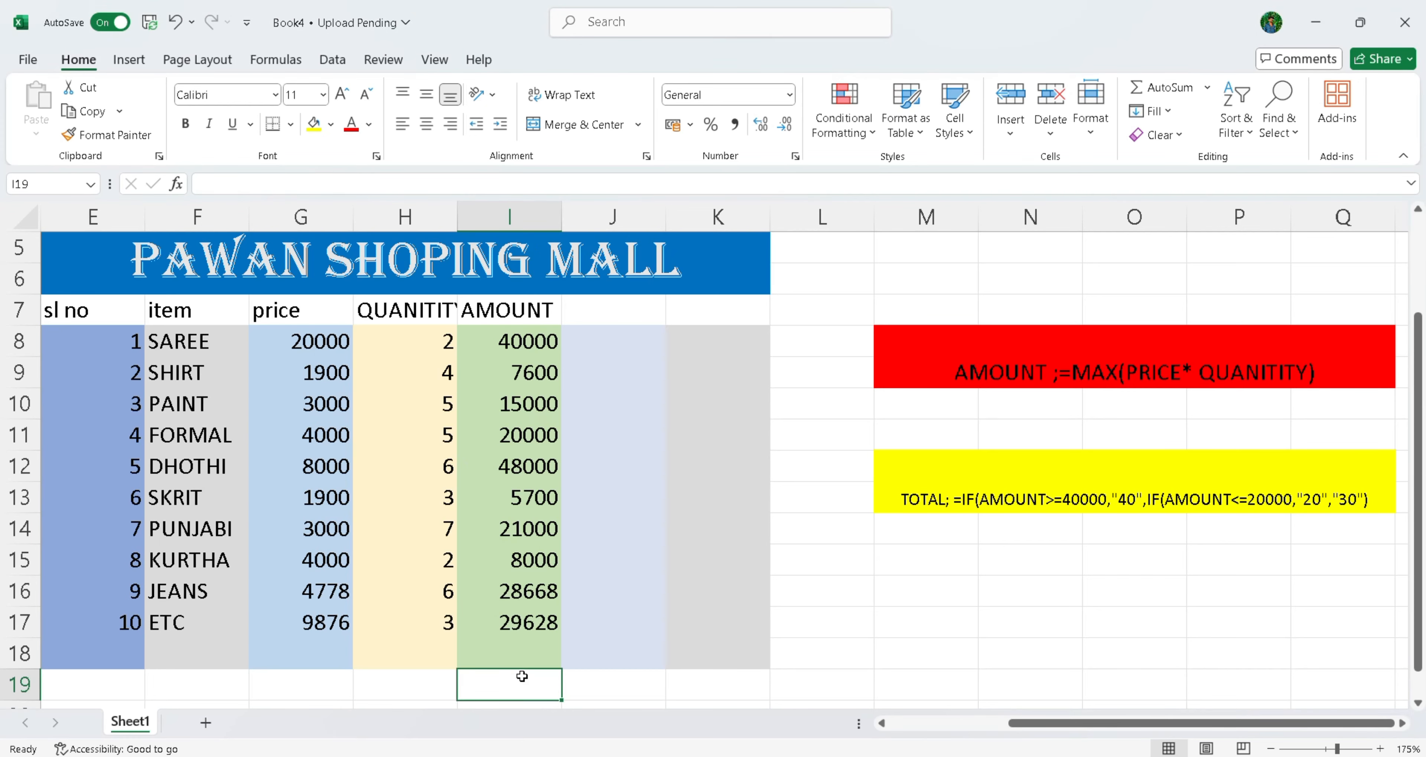
double_click(522, 678)
type("=SU")
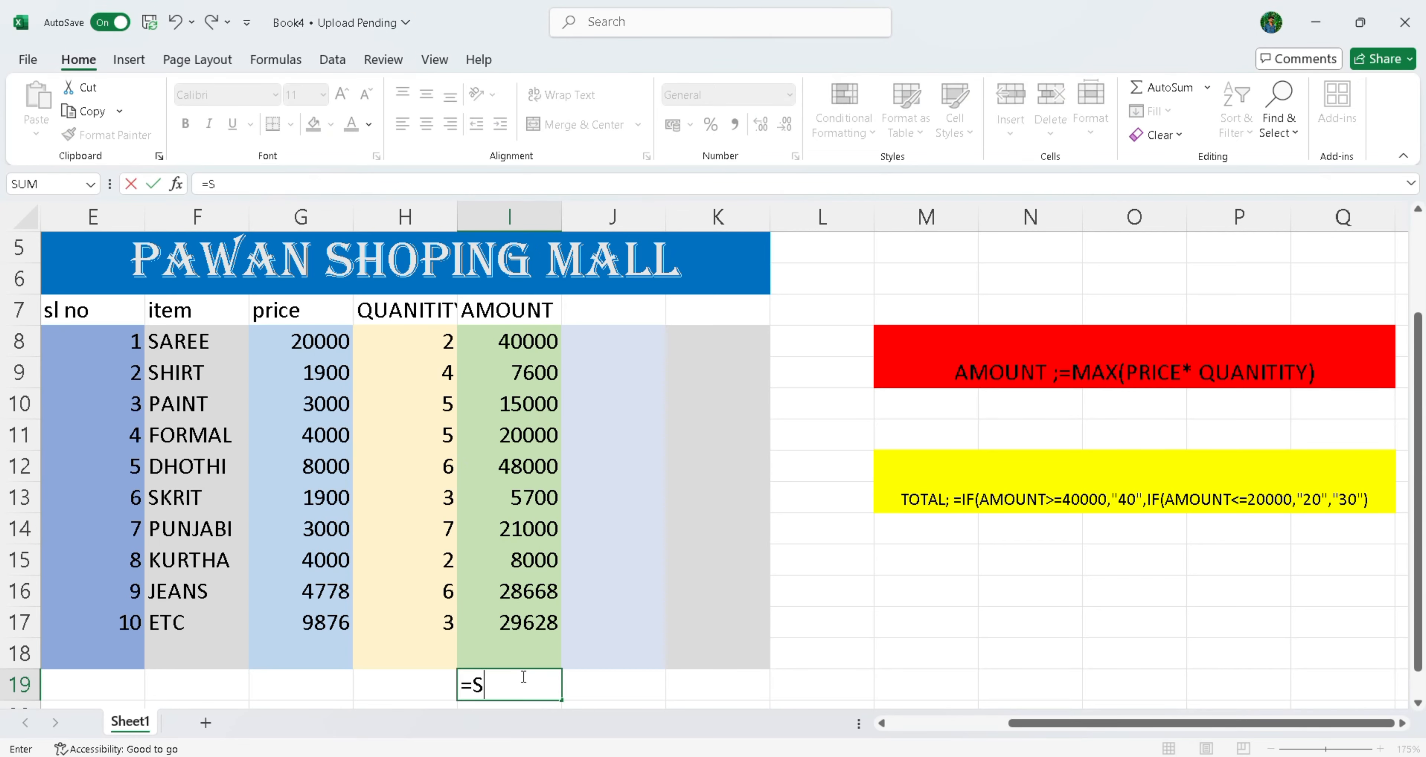
key("BackSpace")
key("BackSpace")
type("SUM")
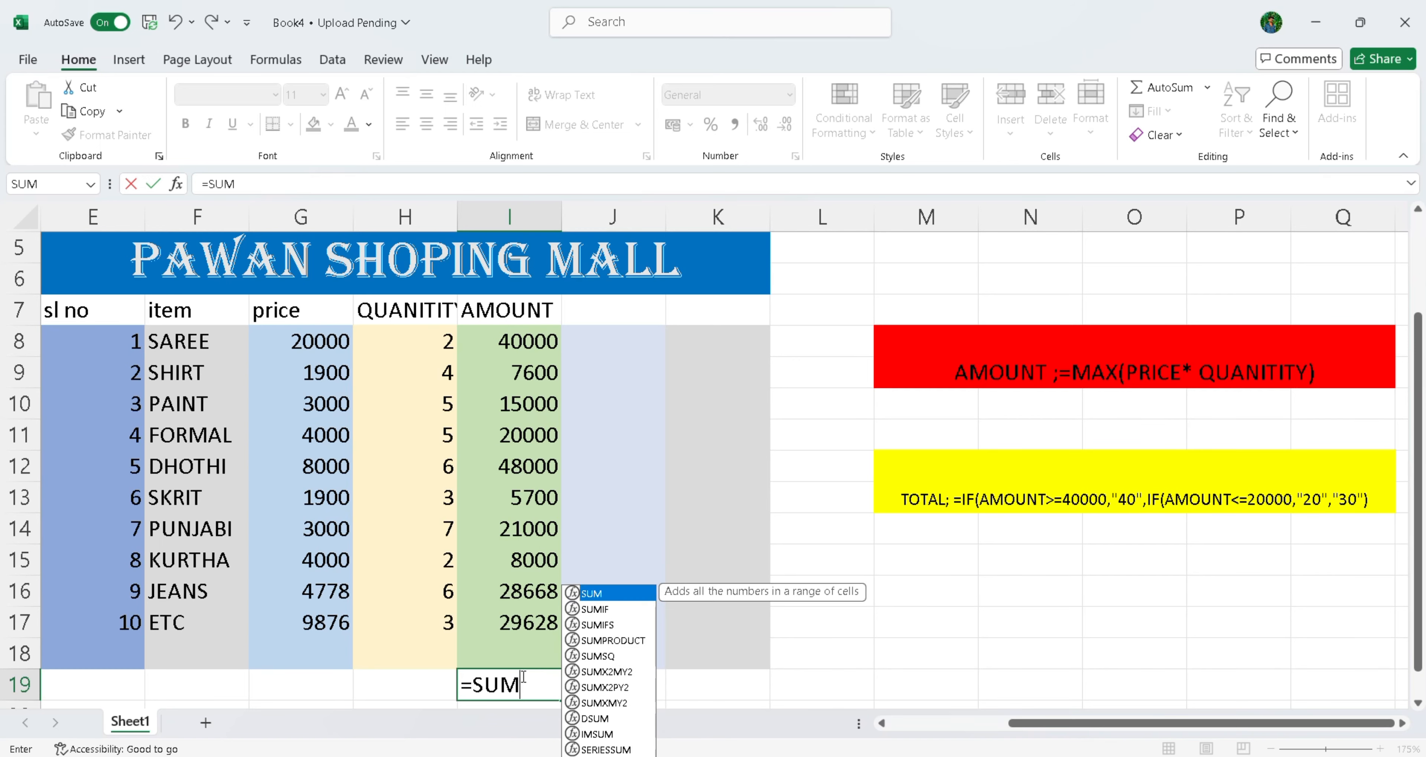
type("(")
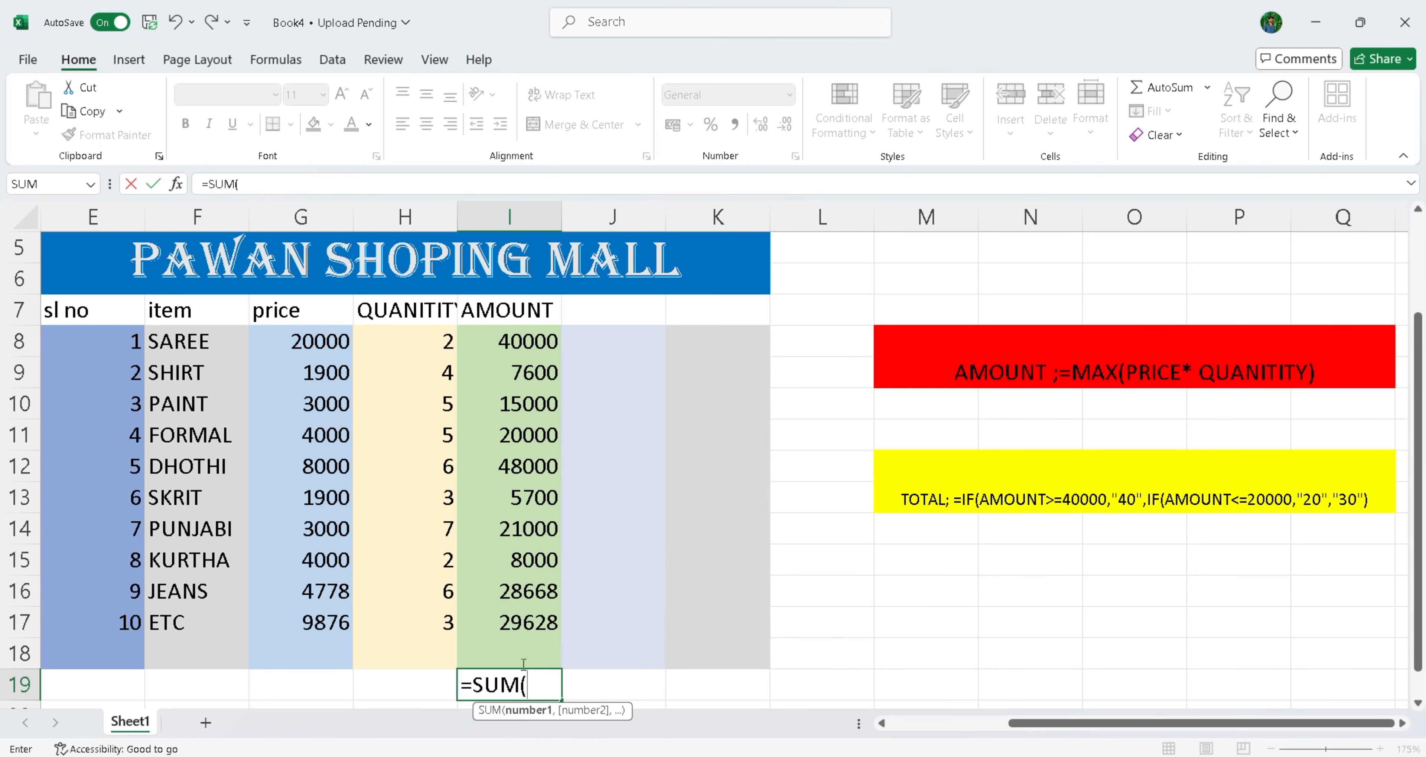
left_click(528, 333)
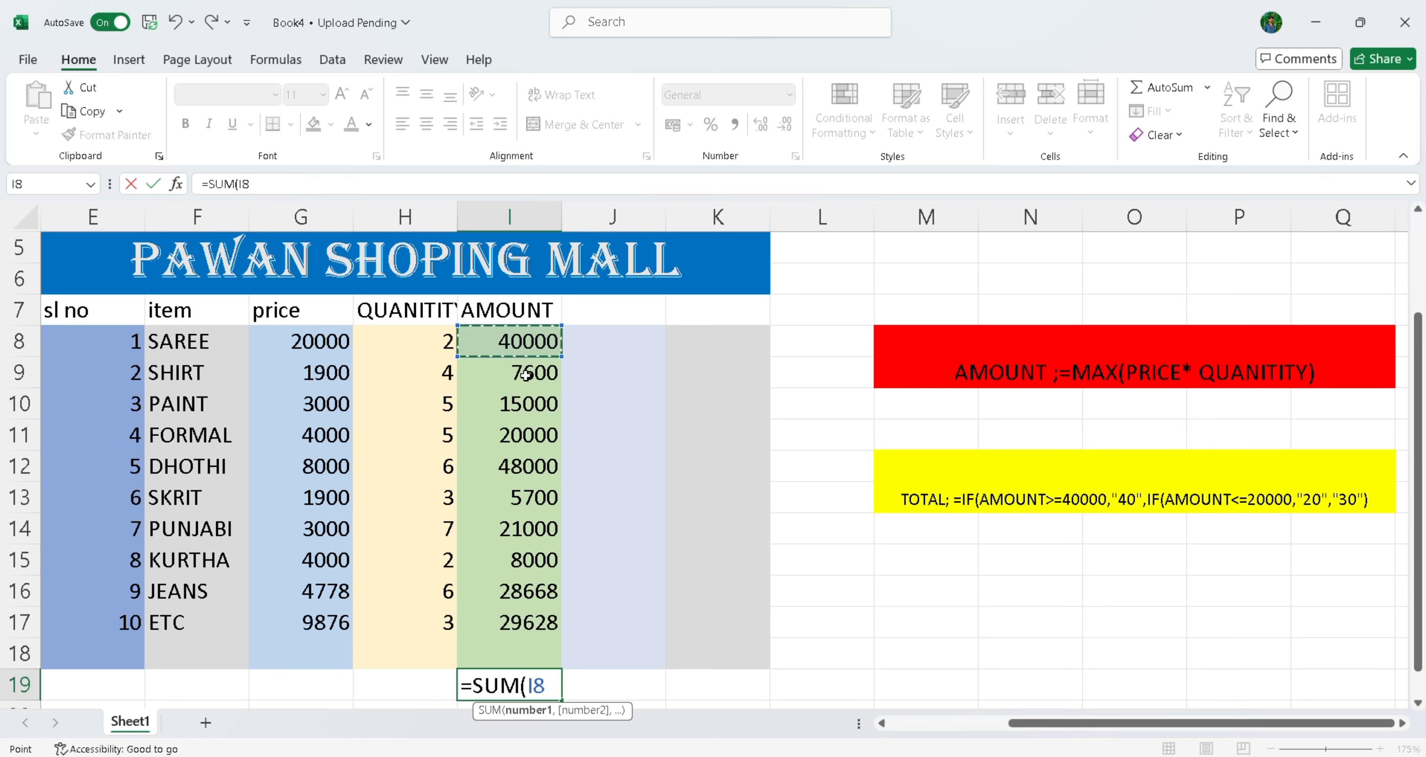
key("F8")
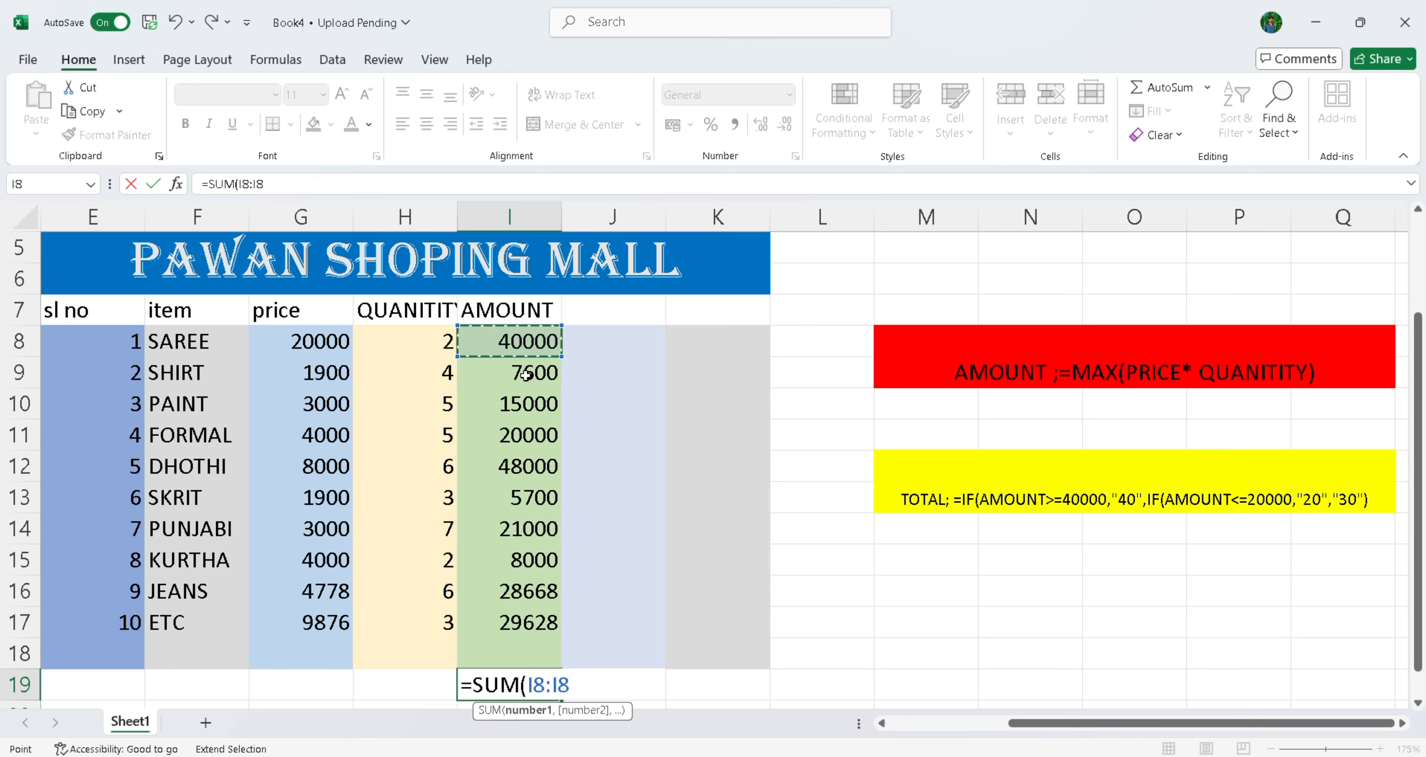
key("BackSpace")
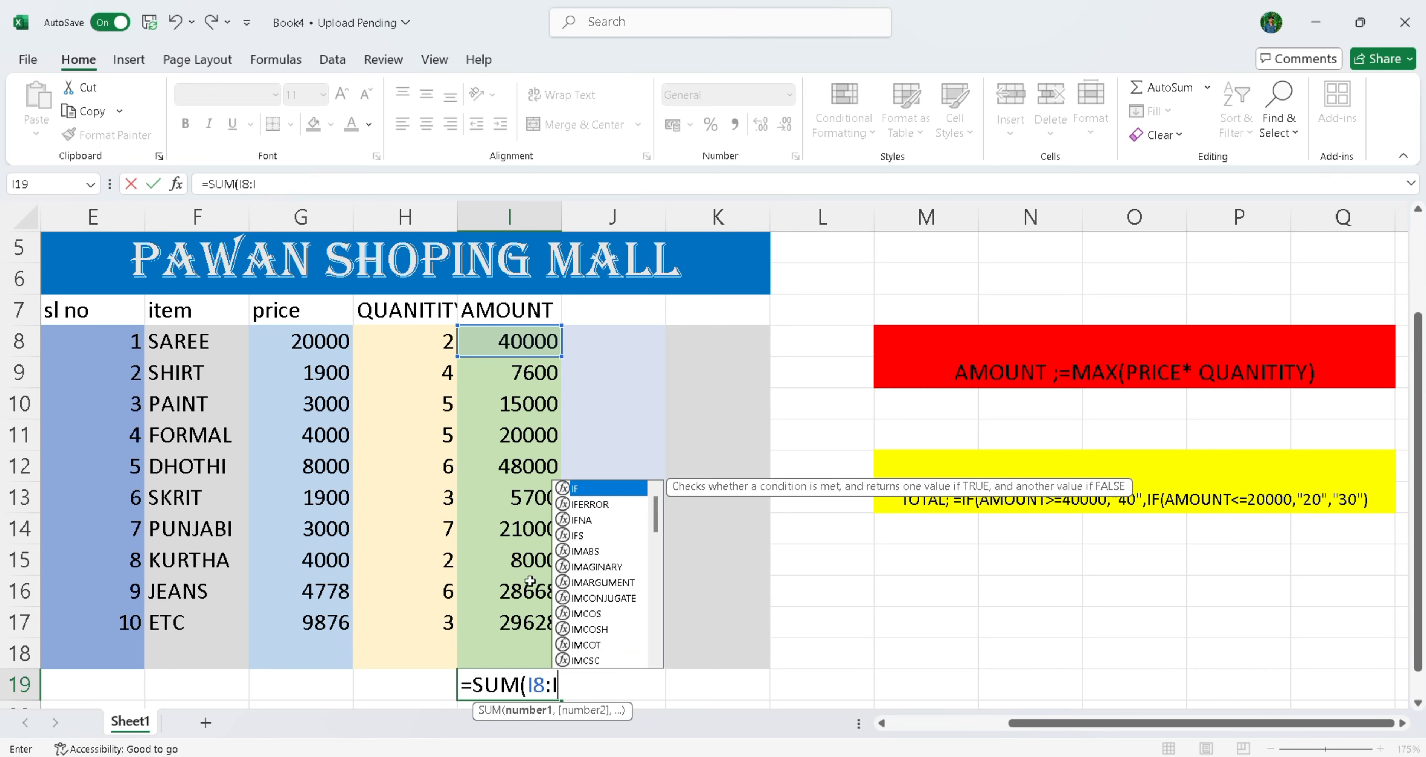
left_click(518, 620)
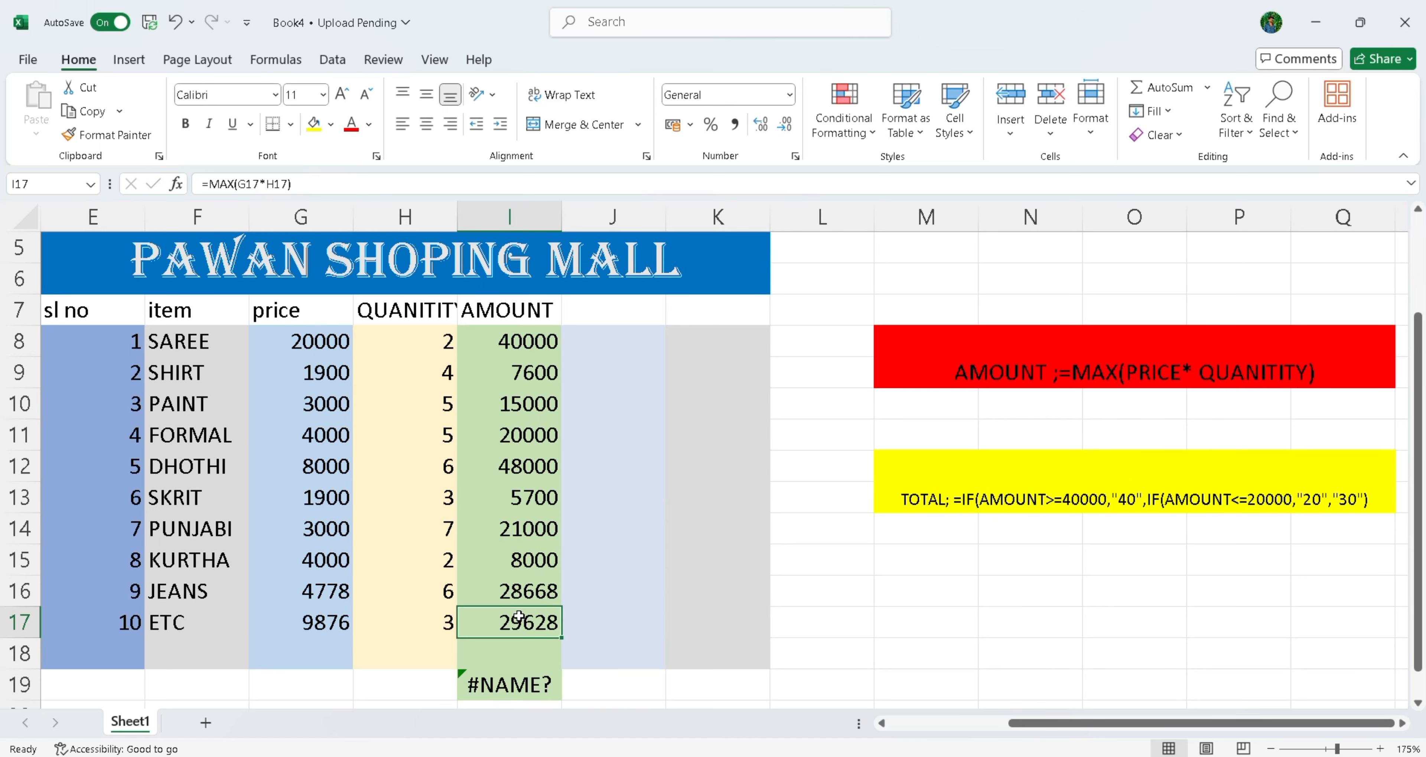
left_click(549, 672)
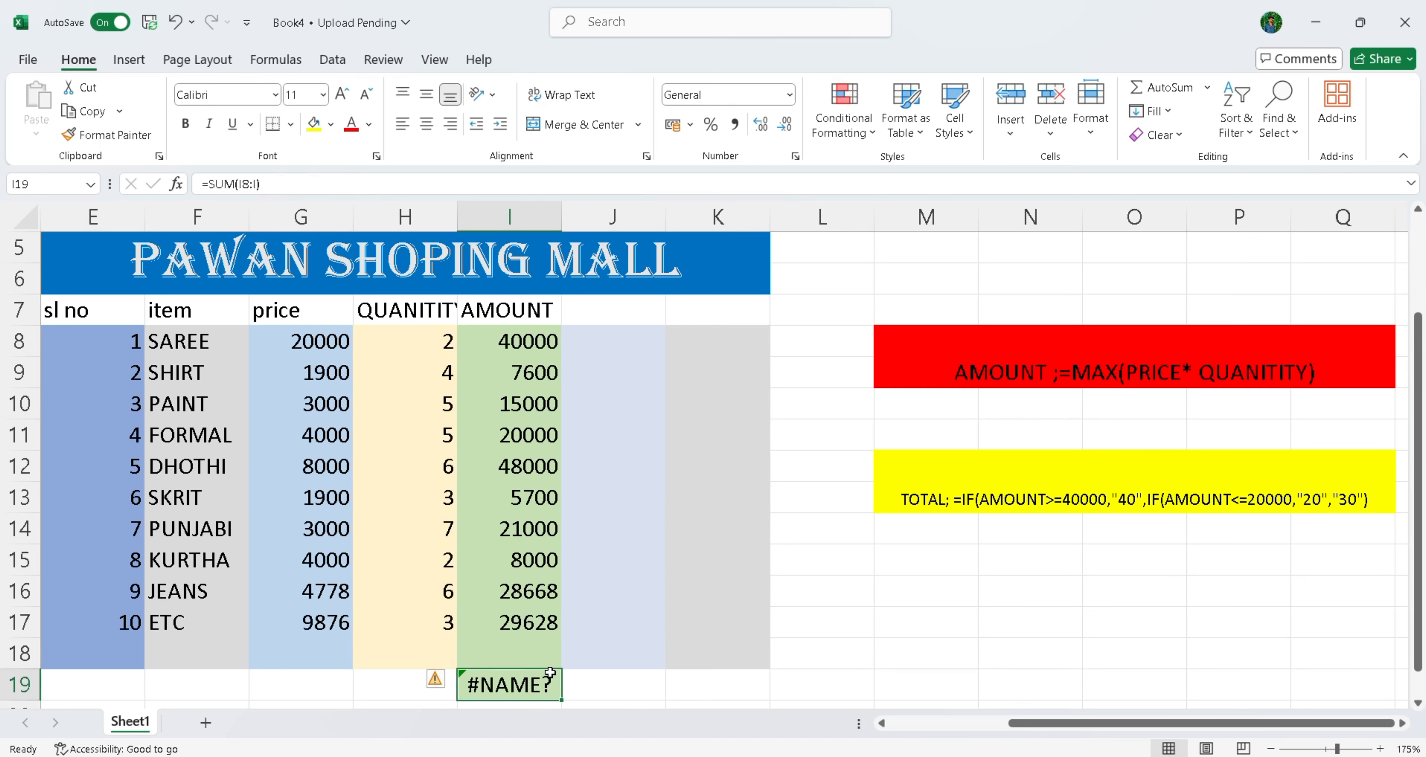
key("BackSpace")
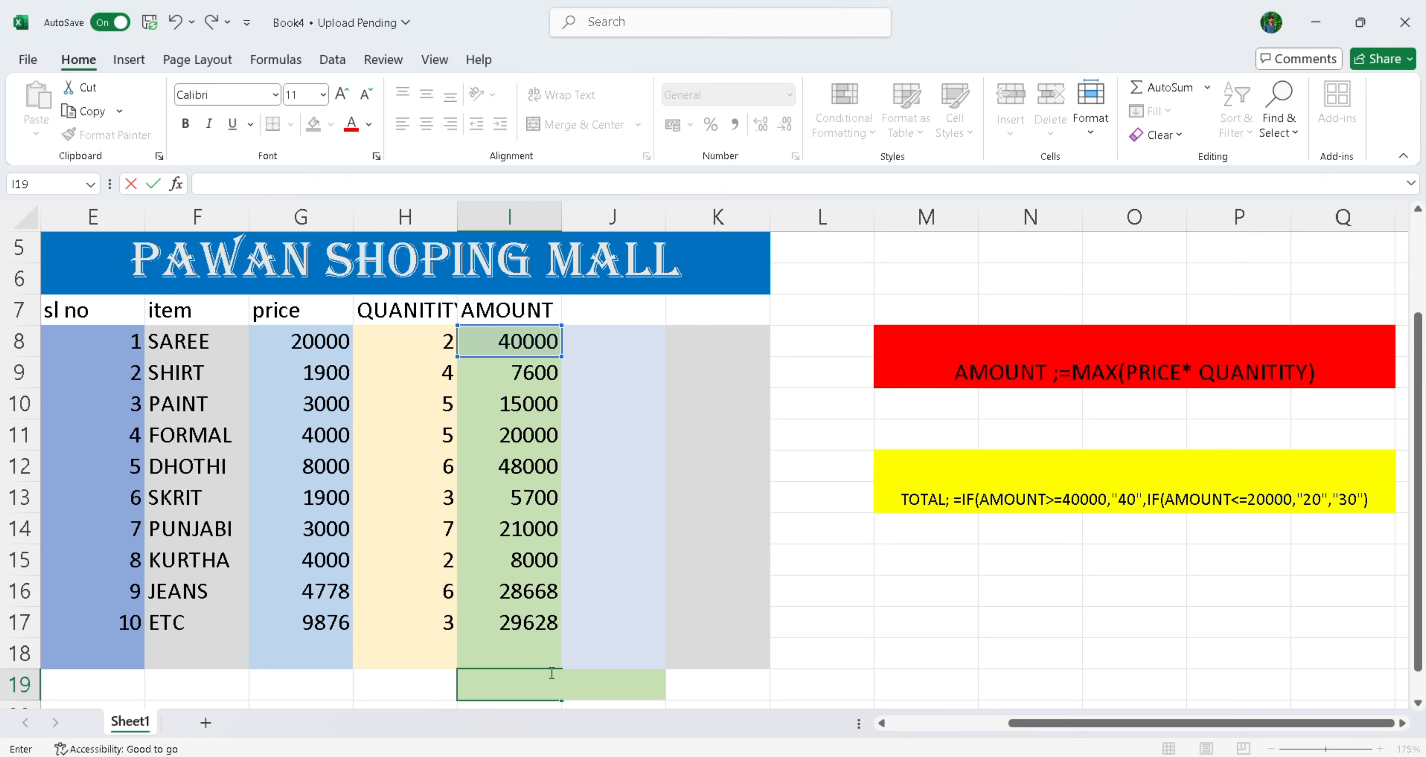
type("=SUM(I8:I)")
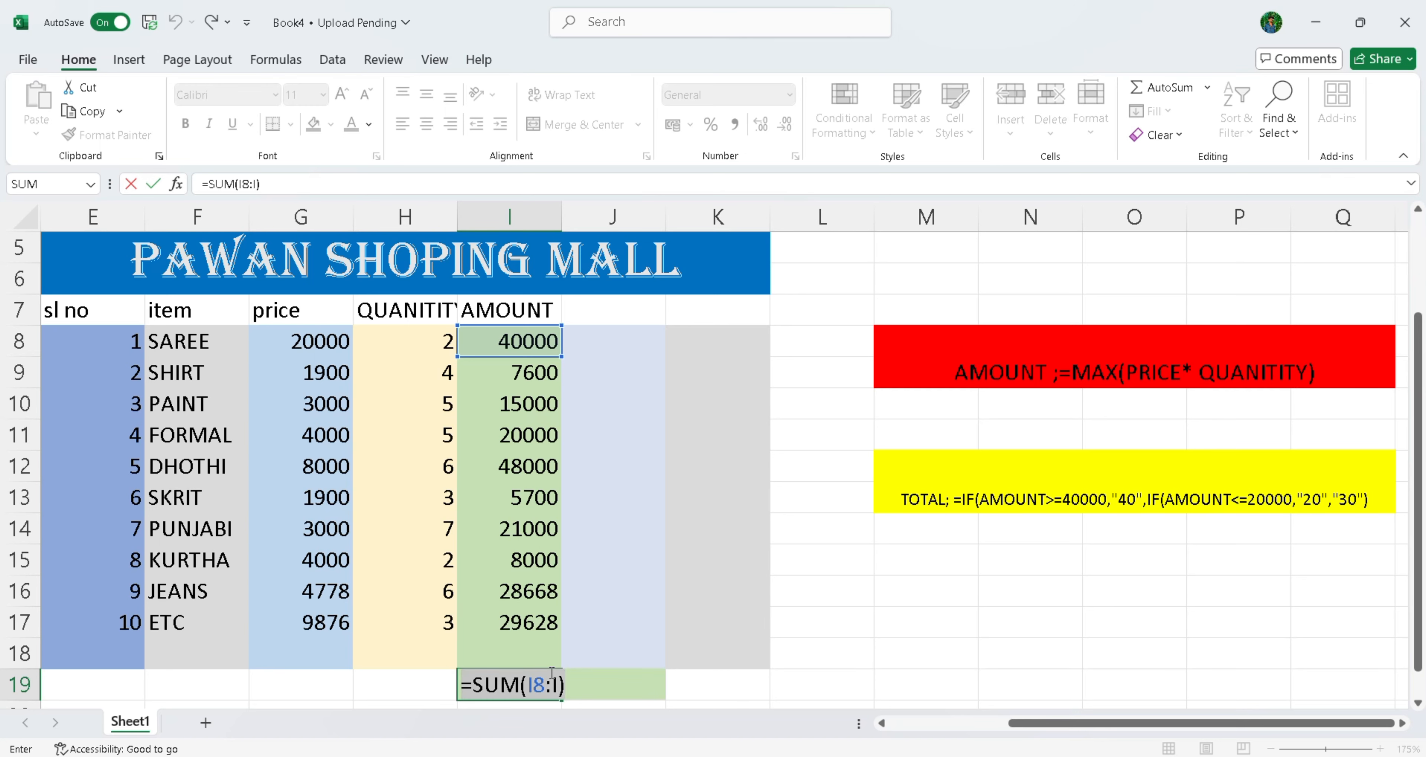
key("Right")
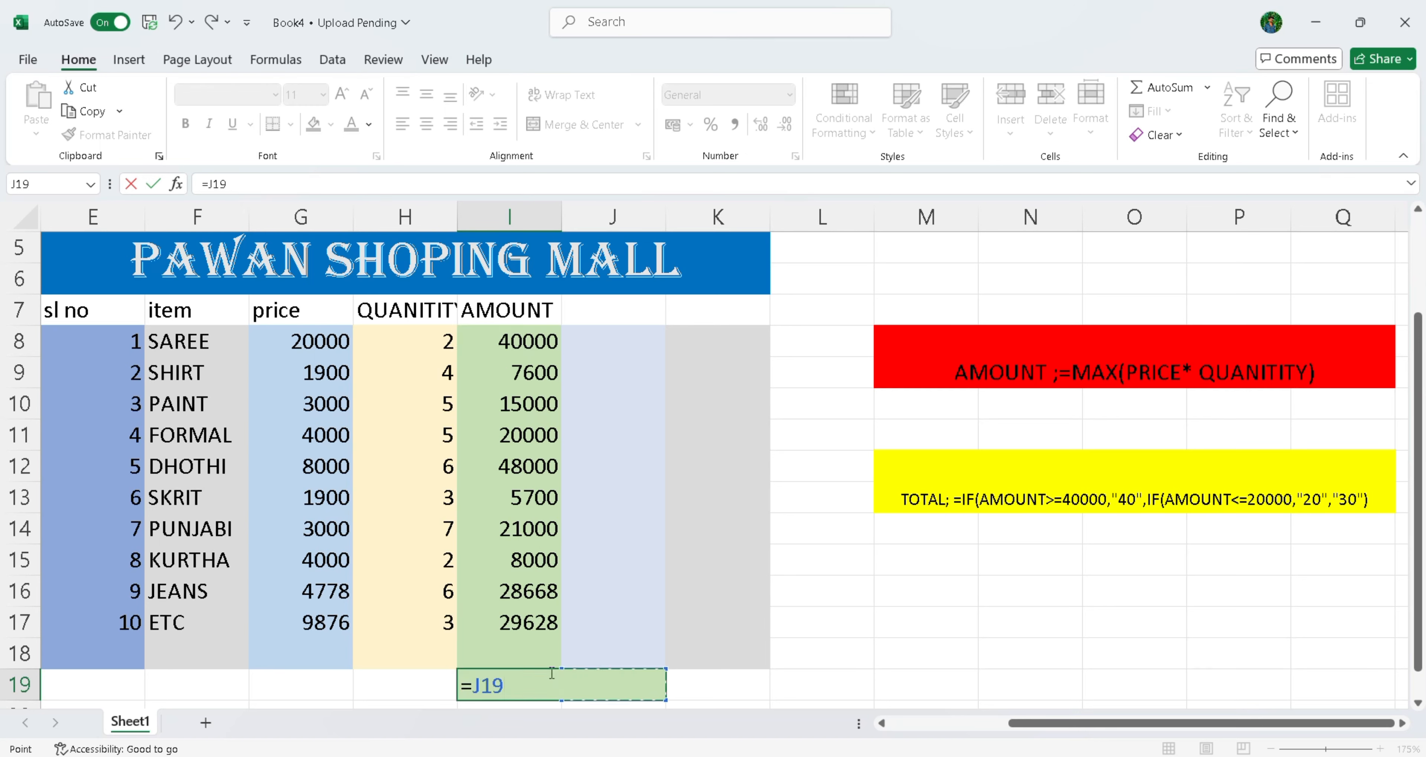
key("BackSpace")
key("BackSpace")
key("BackSpace")
key("BackSpace")
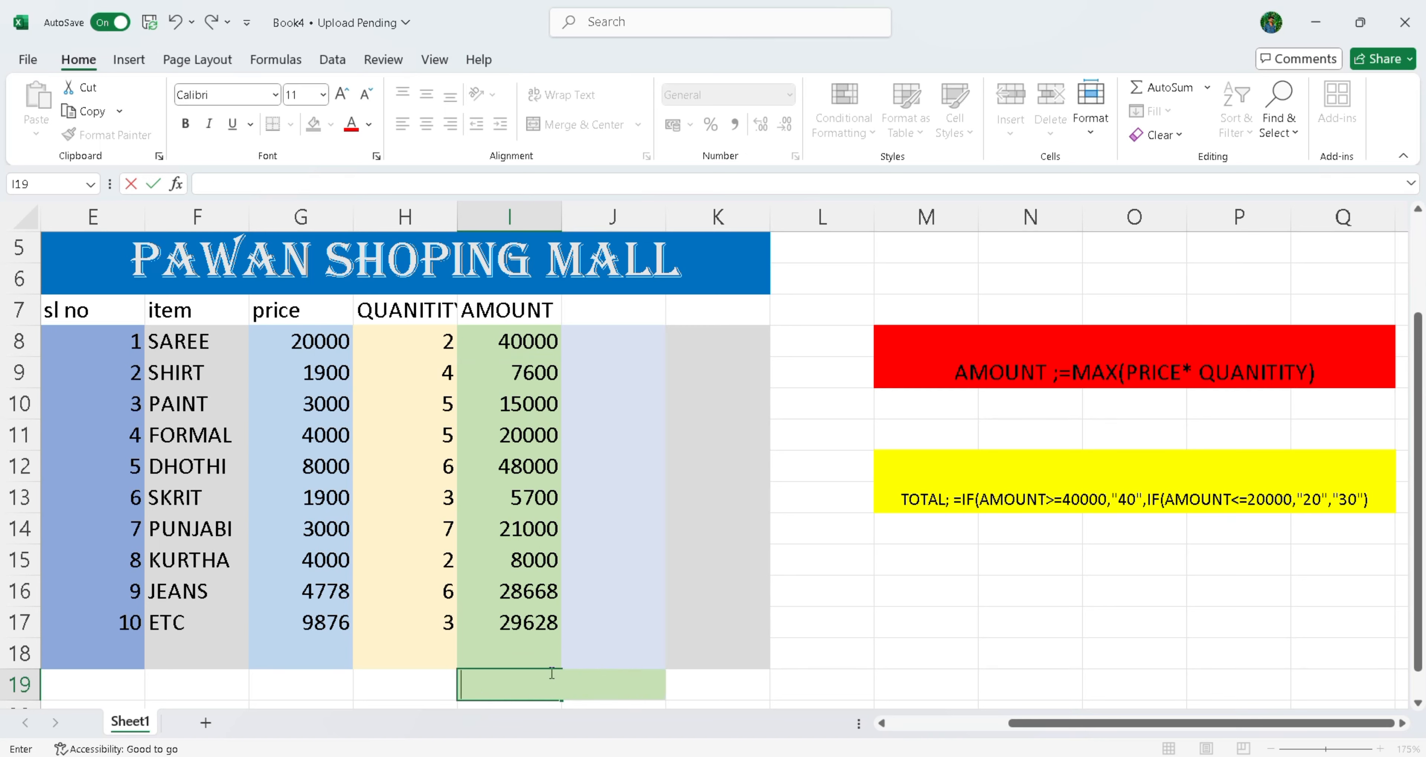
key("ctrl+z")
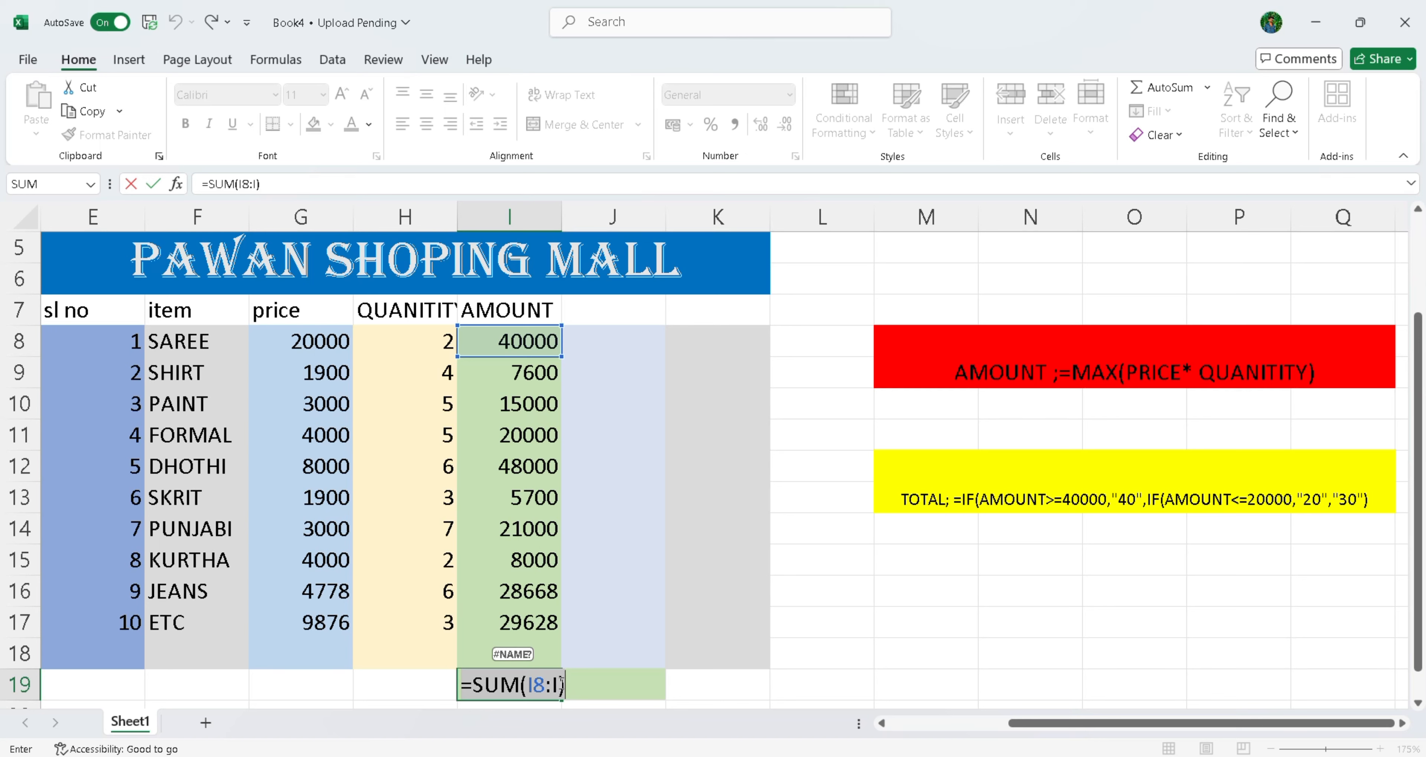
Step: Correct the sum formula in cell I19 to =SUM(I8:L17) and enter it
left_click(561, 685)
key("BackSpace")
key("BackSpace")
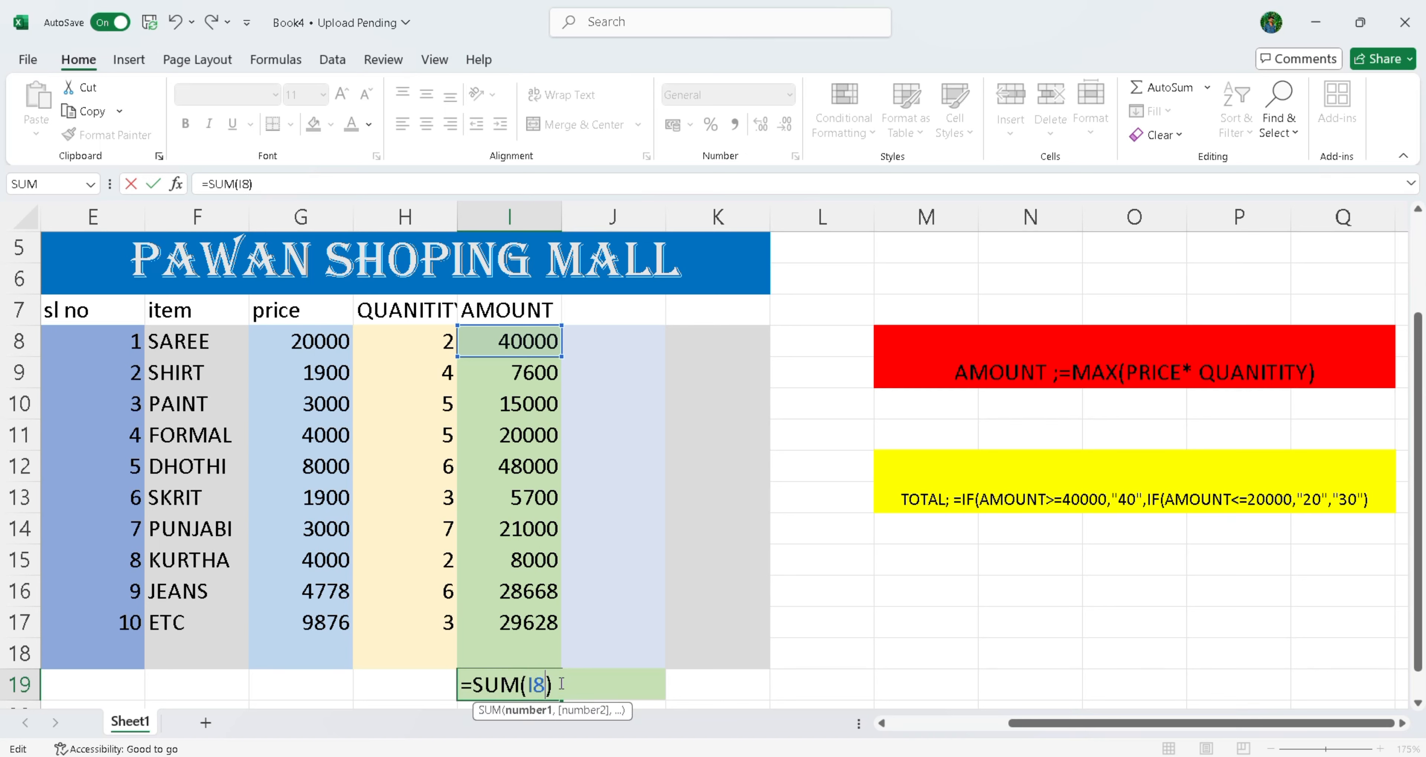
type(":")
left_click(509, 618)
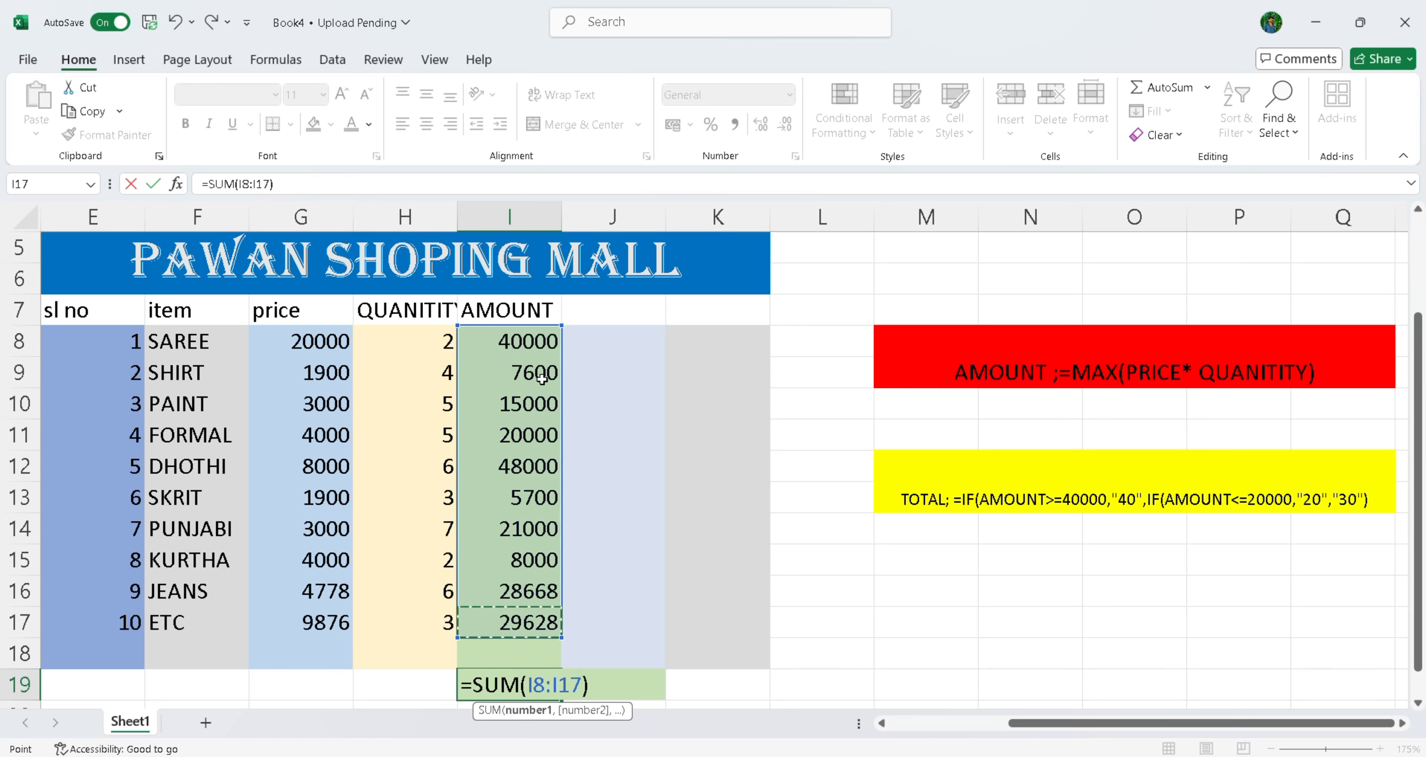
left_click(560, 687)
key("BackSpace")
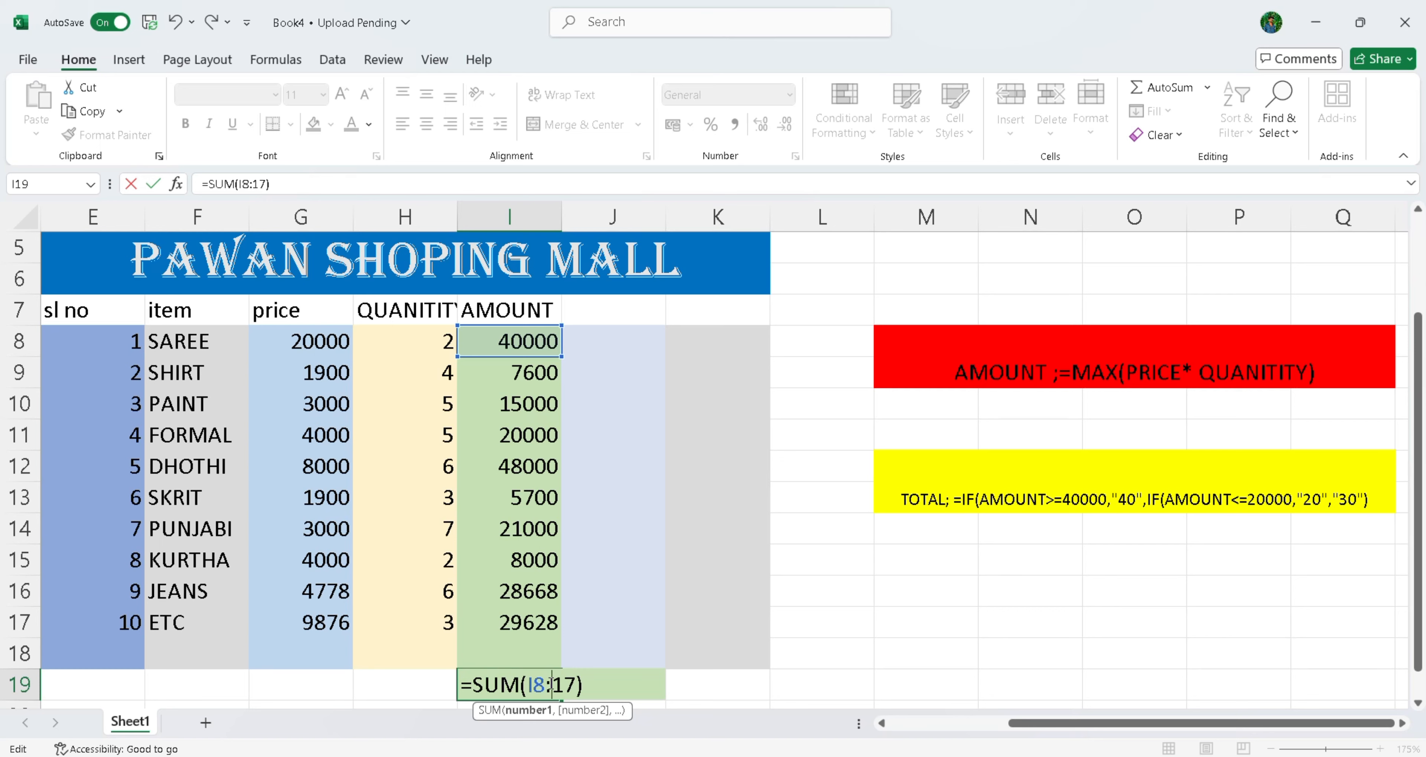
type("L")
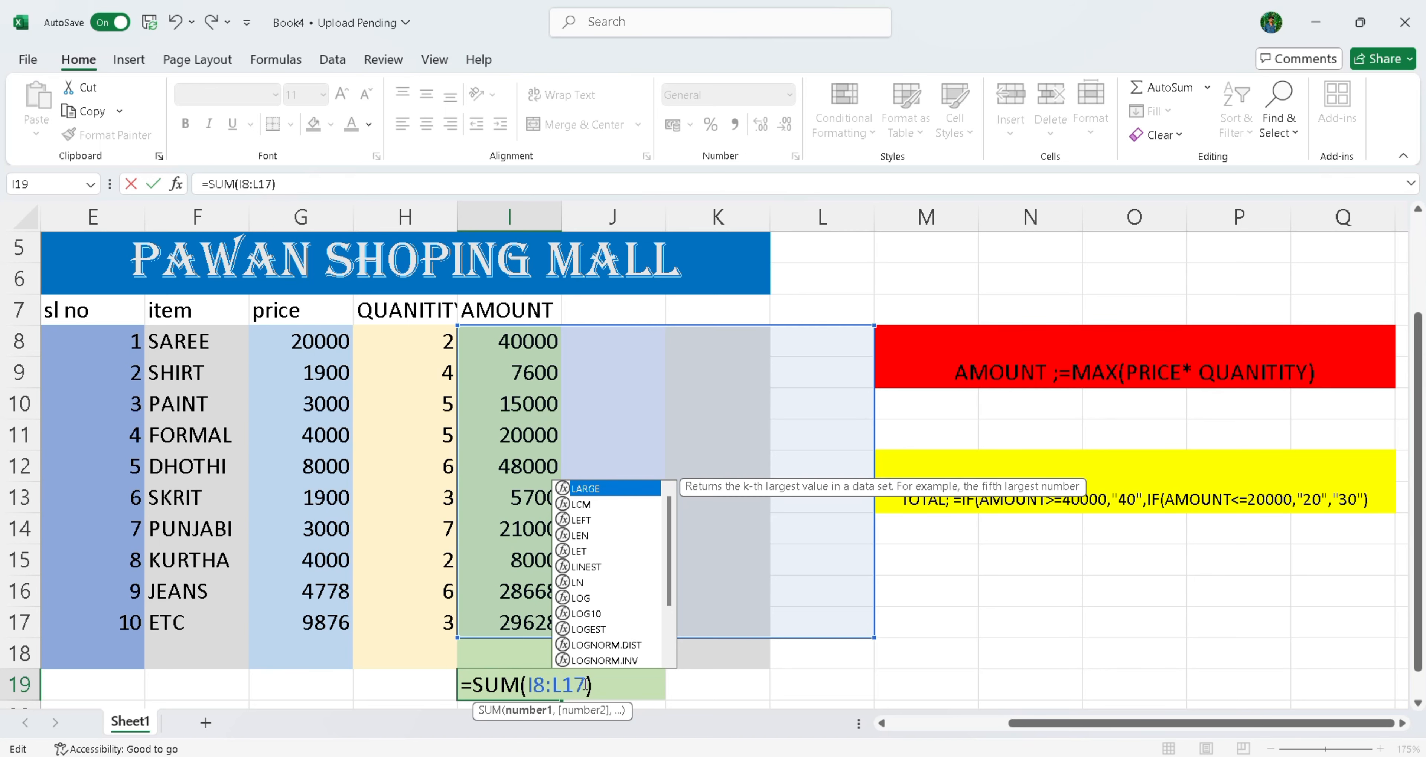
key("Return")
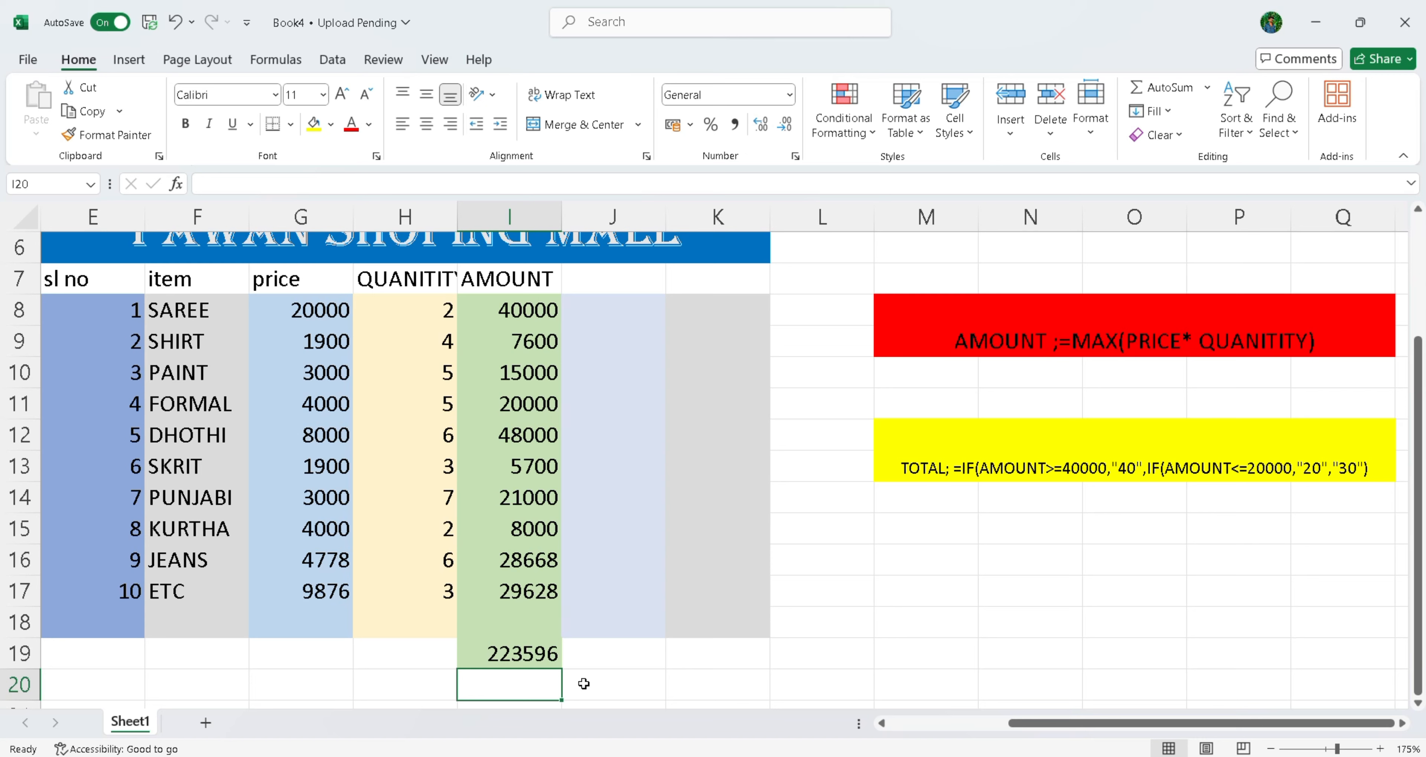
Step: Review the yellow TOTAL formula note in cell M12 and start a formula in cell K19
left_click(1139, 453)
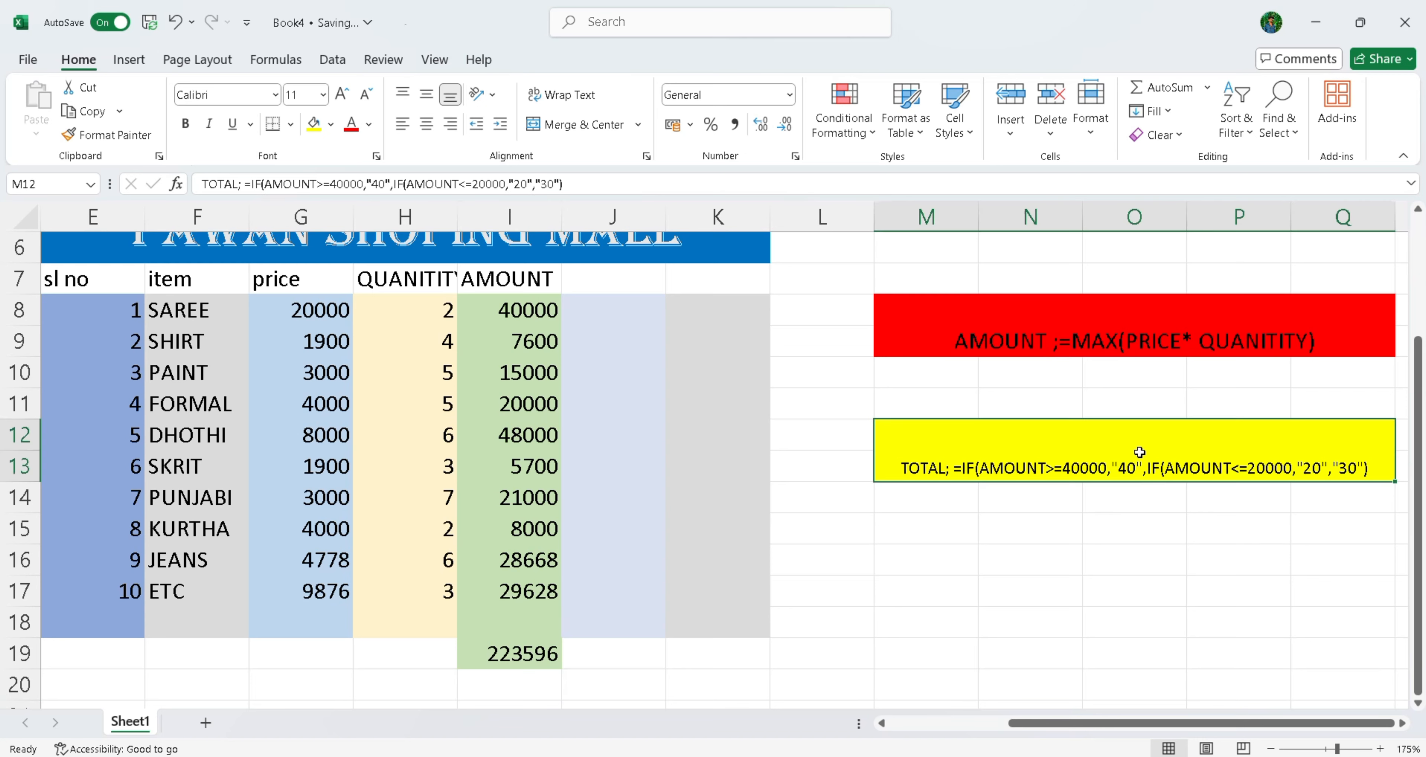
double_click(1139, 453)
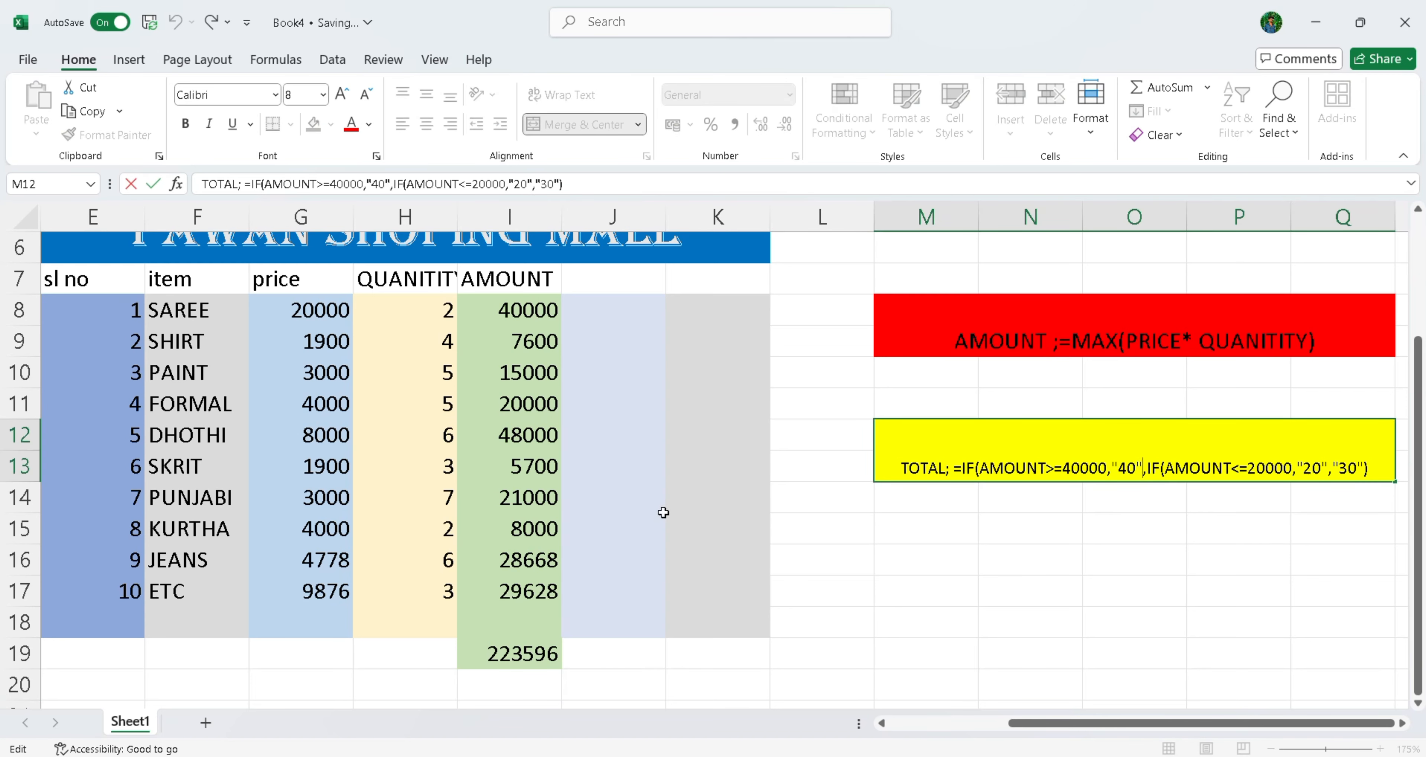
left_click(642, 657)
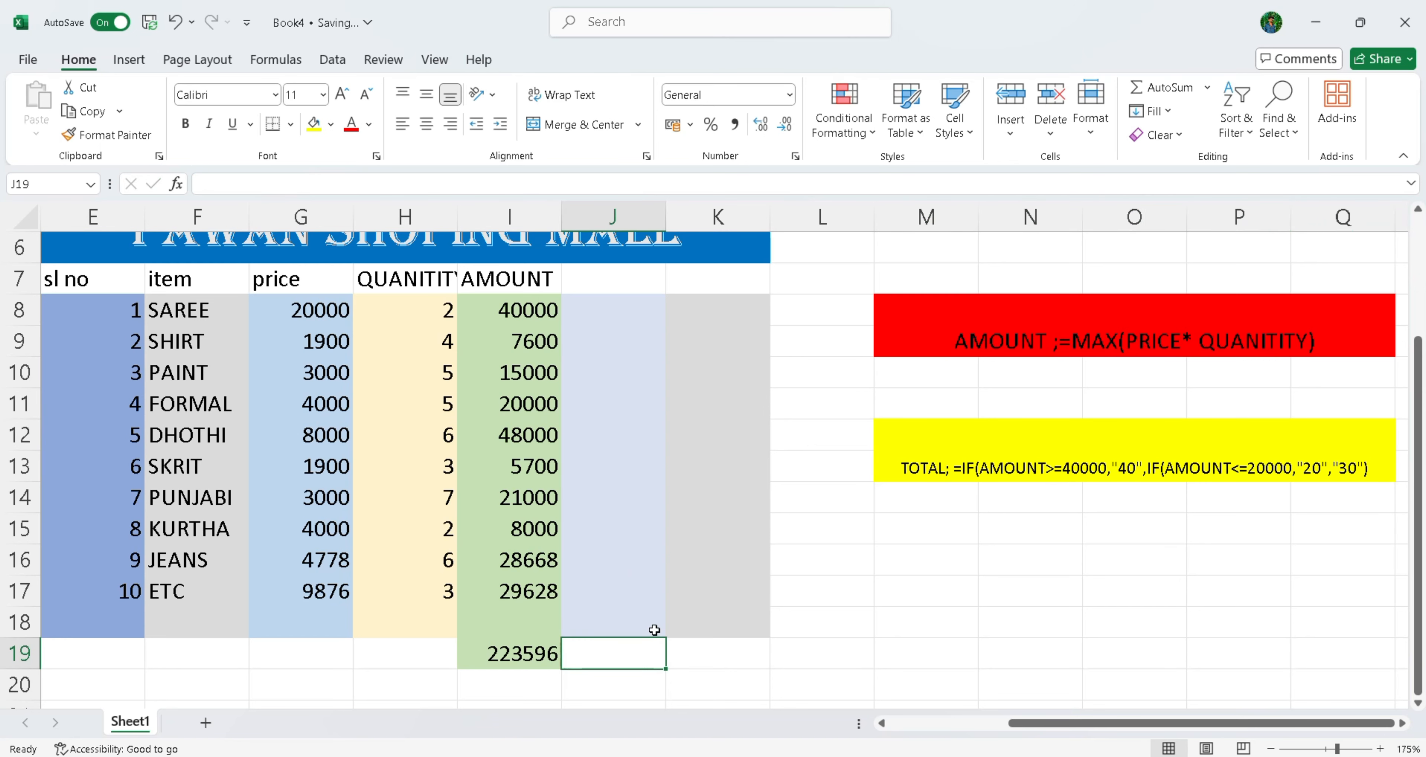
left_click(676, 657)
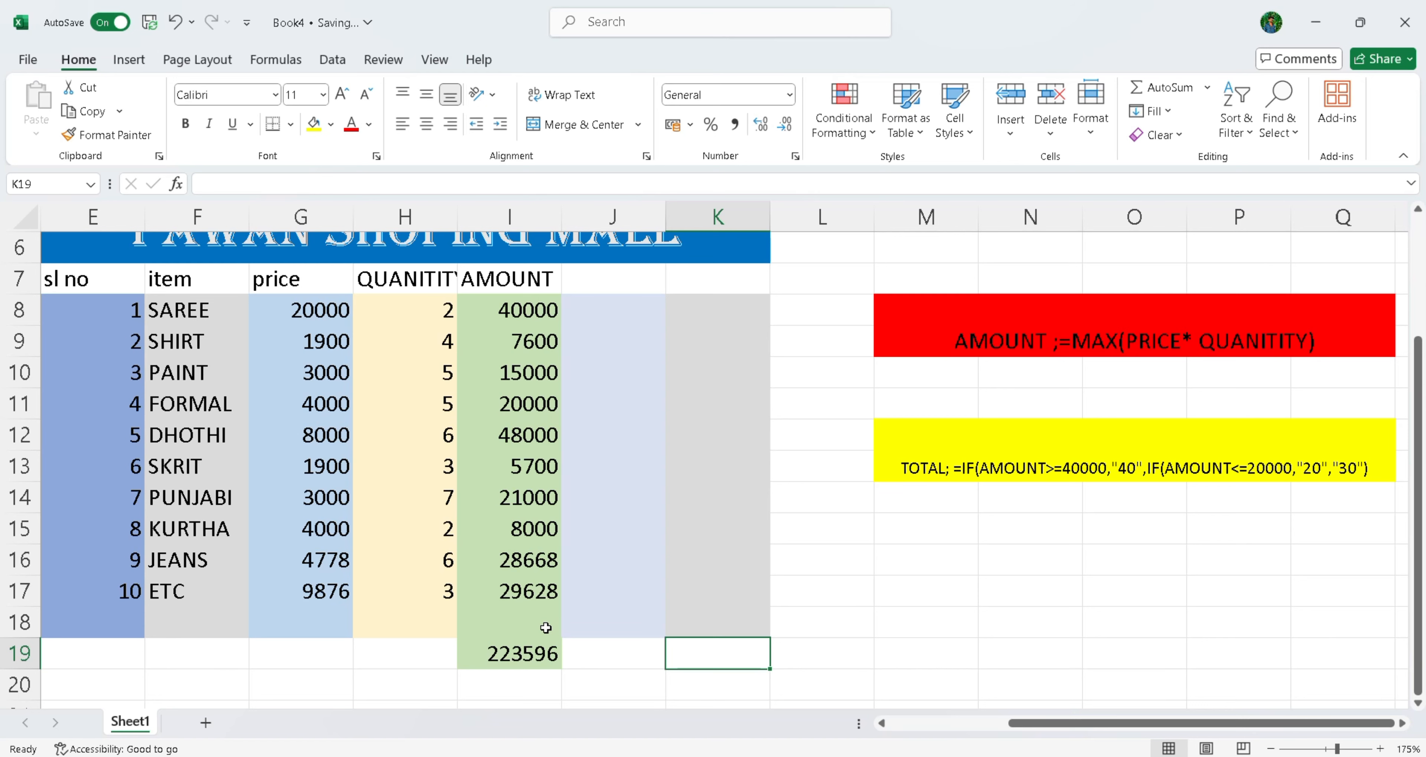
scroll(546, 628, "down", 1)
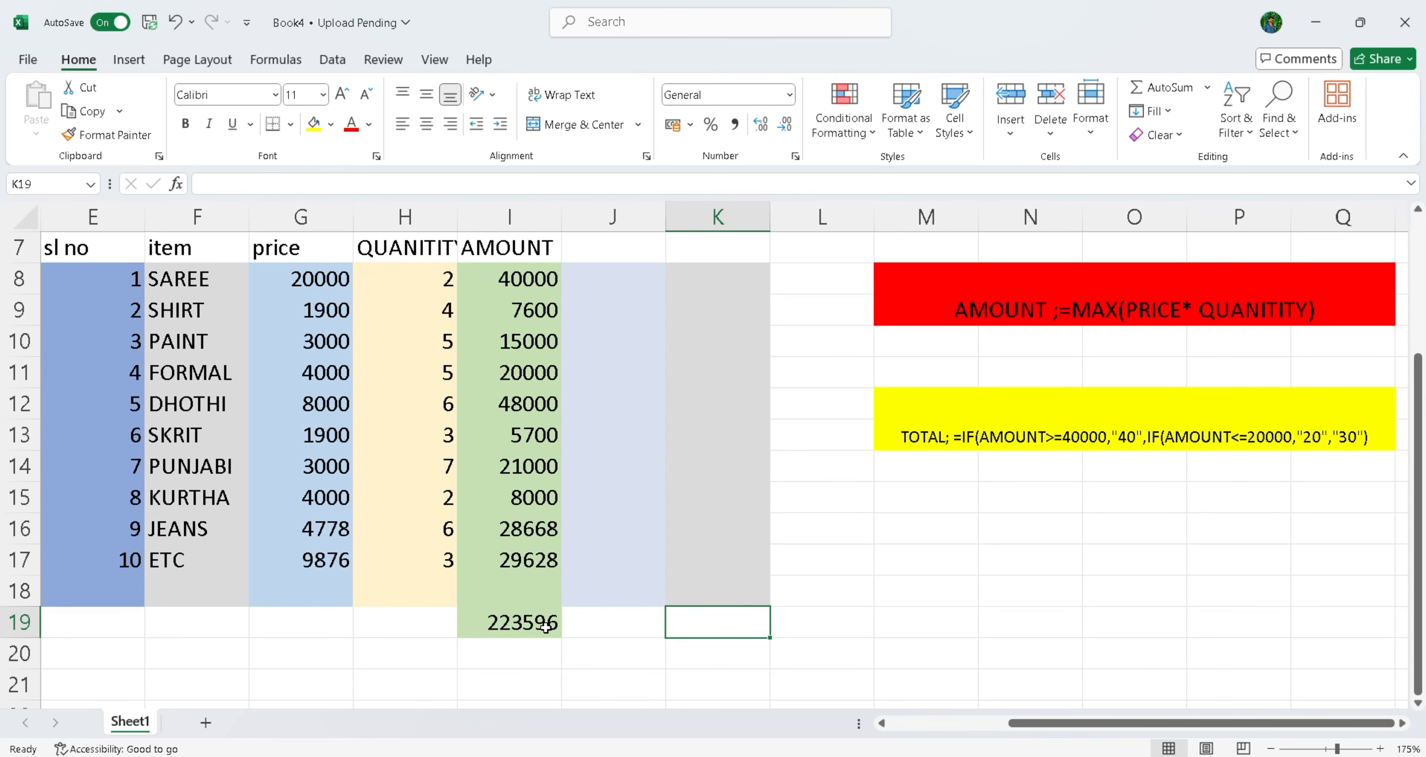
left_click(727, 642)
type("=")
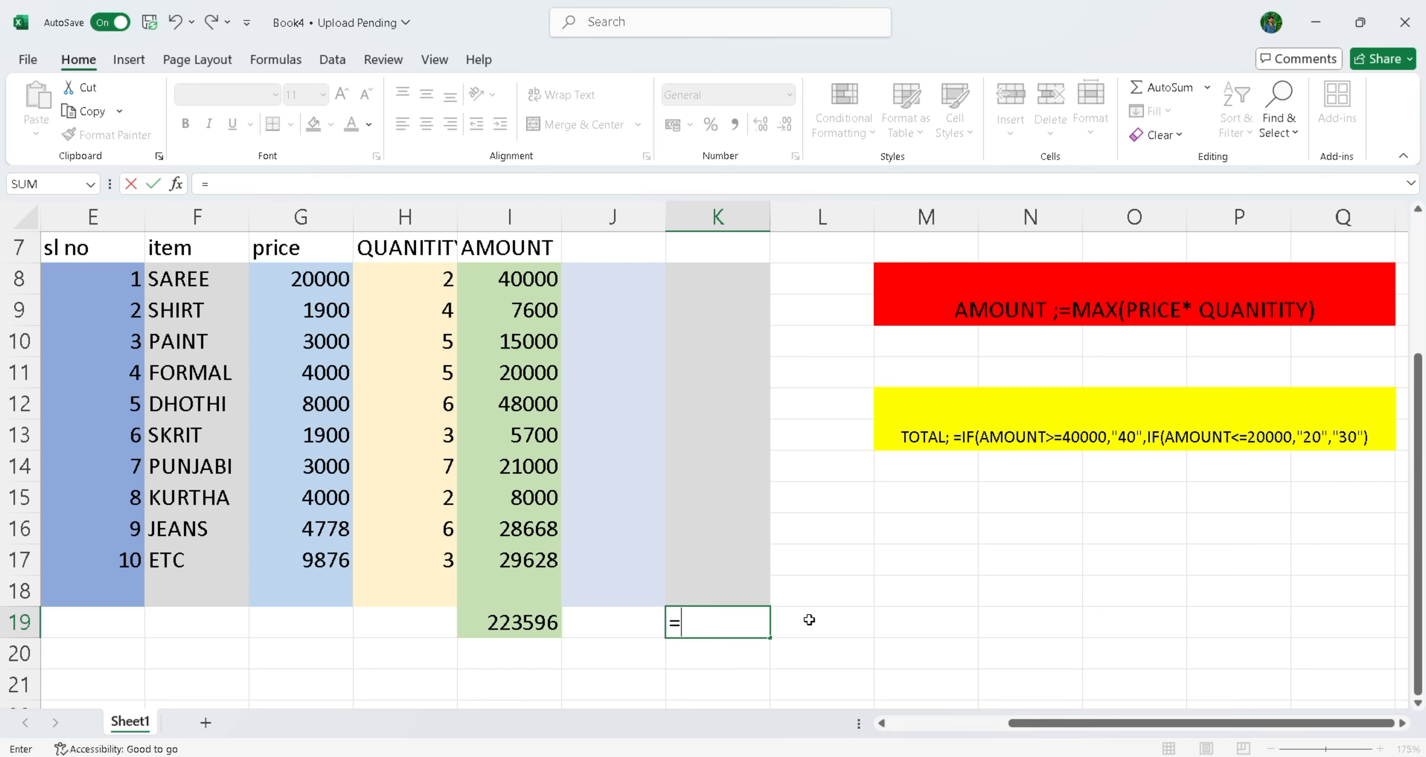
type("MAX")
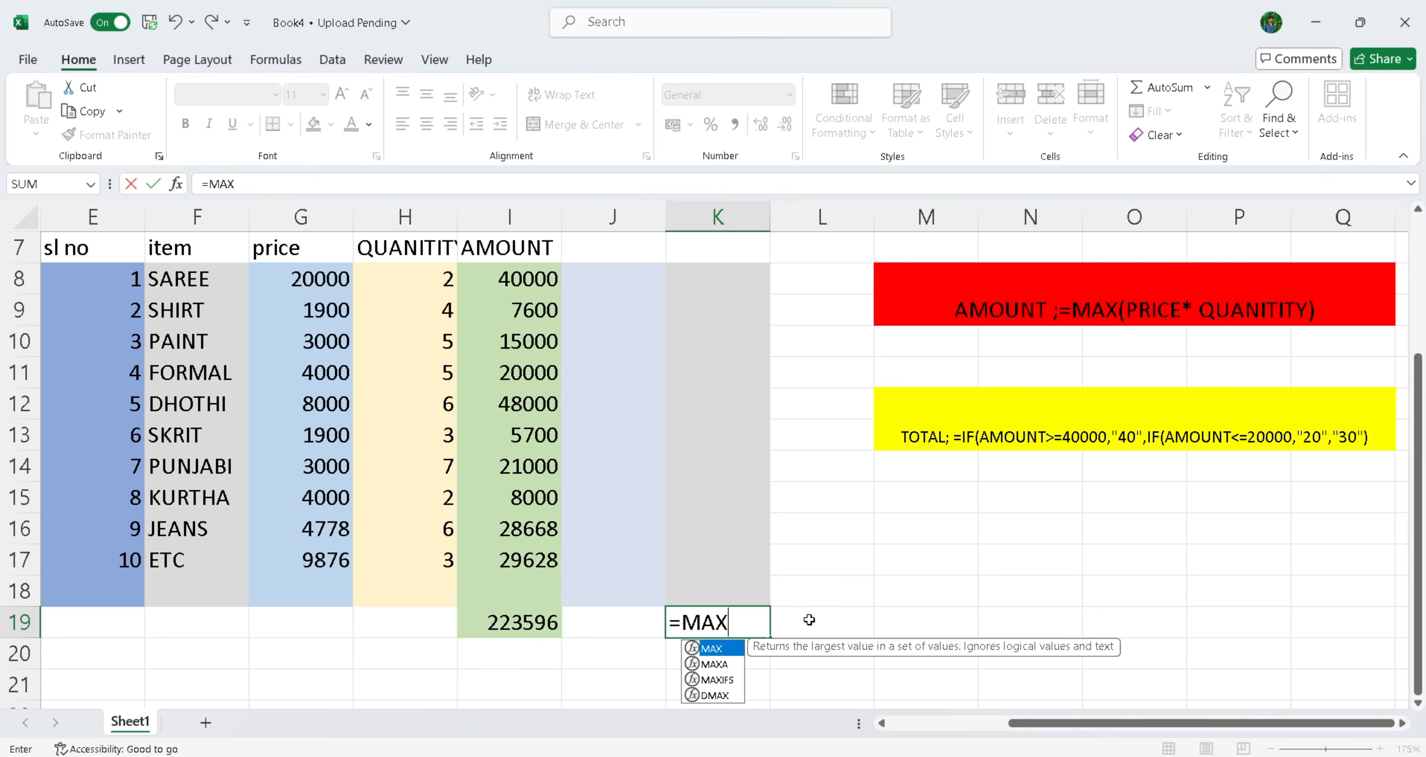
key("BackSpace")
key("BackSpace")
key("BackSpace")
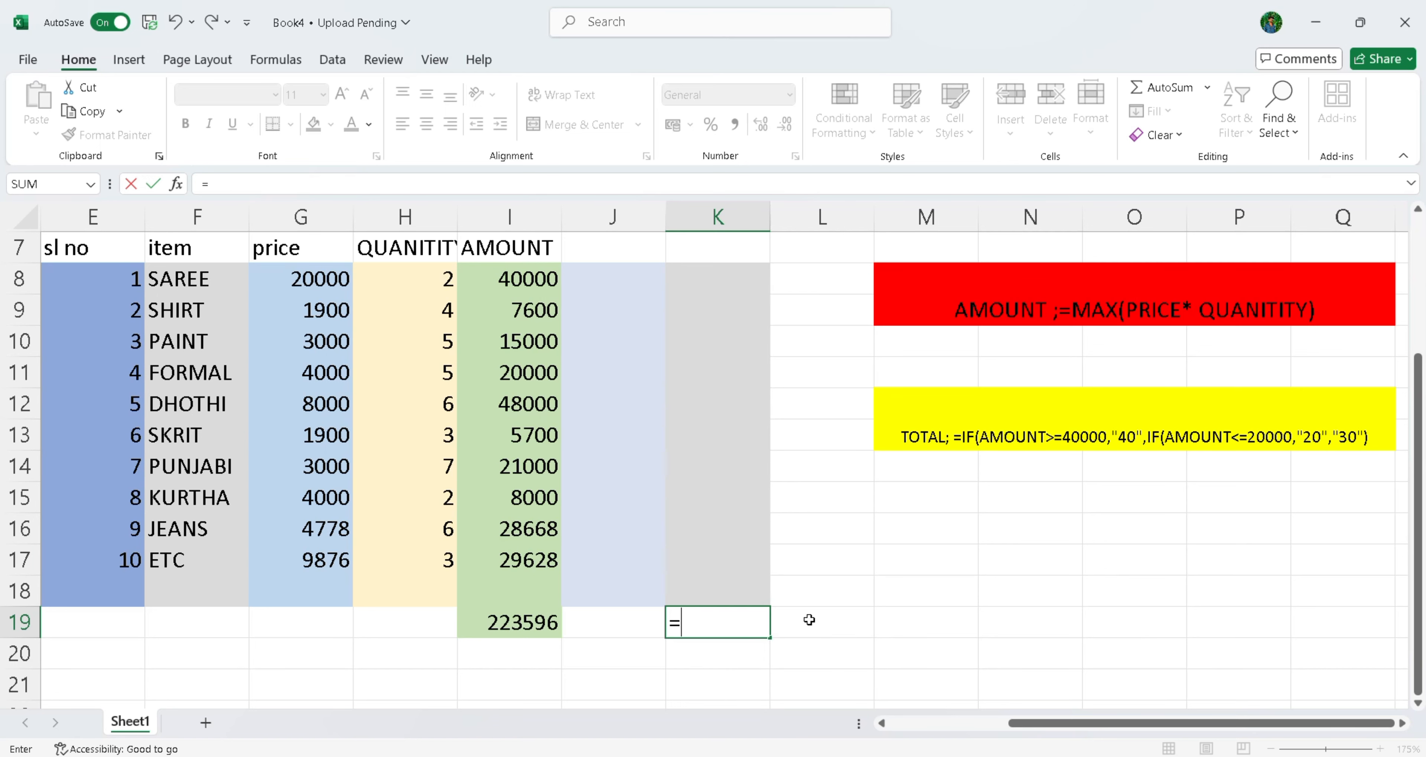
Step: Begin an IF formula in cell K19 that returns "40" when I19>=40000
type("IF(")
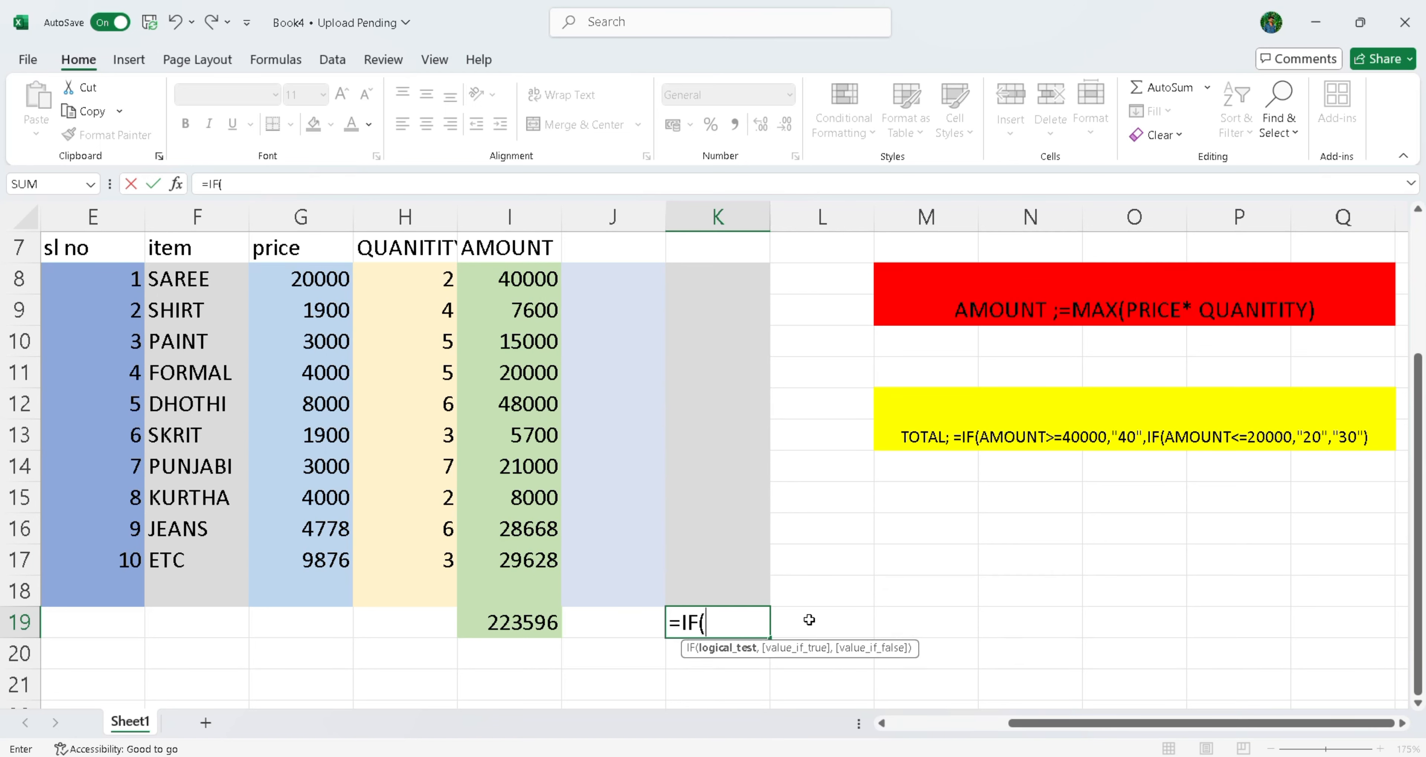
left_click(506, 626)
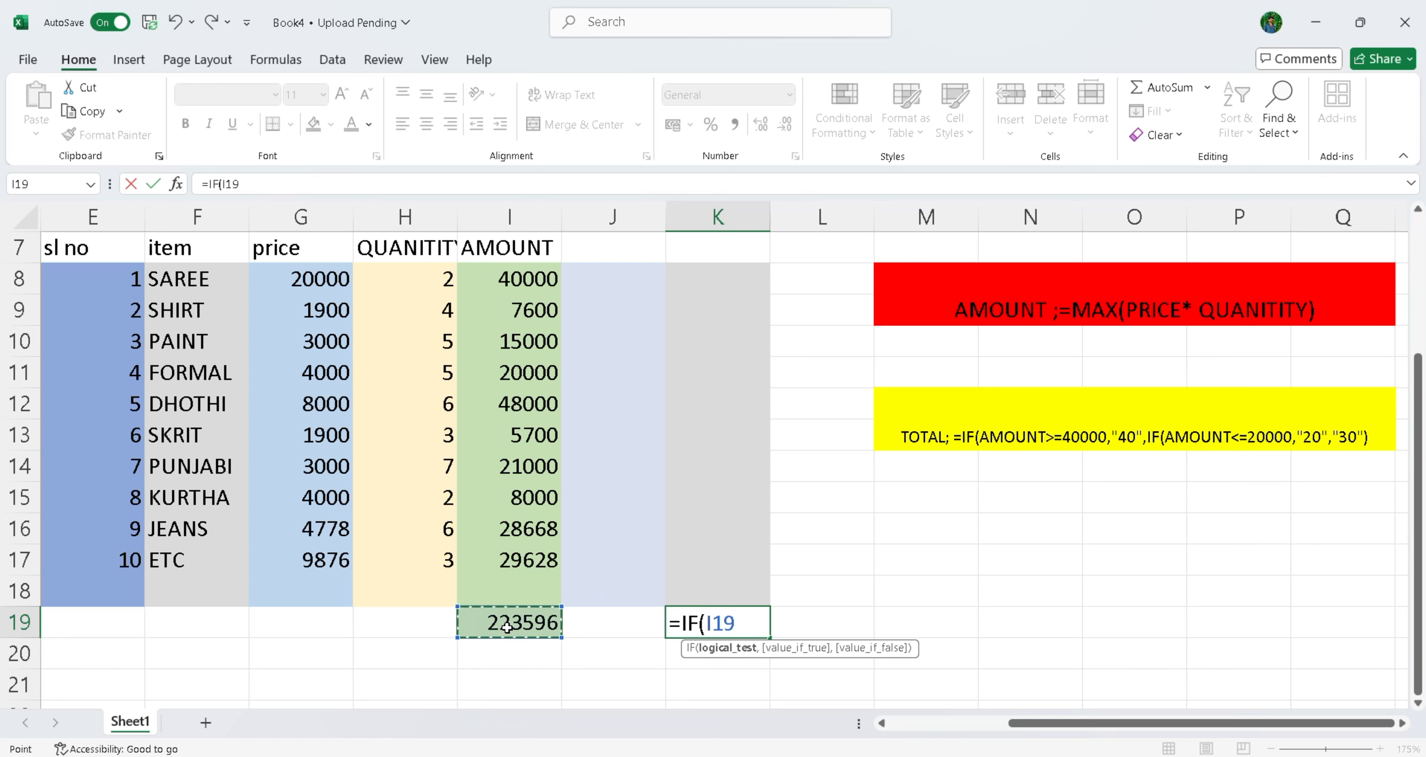
type(">=")
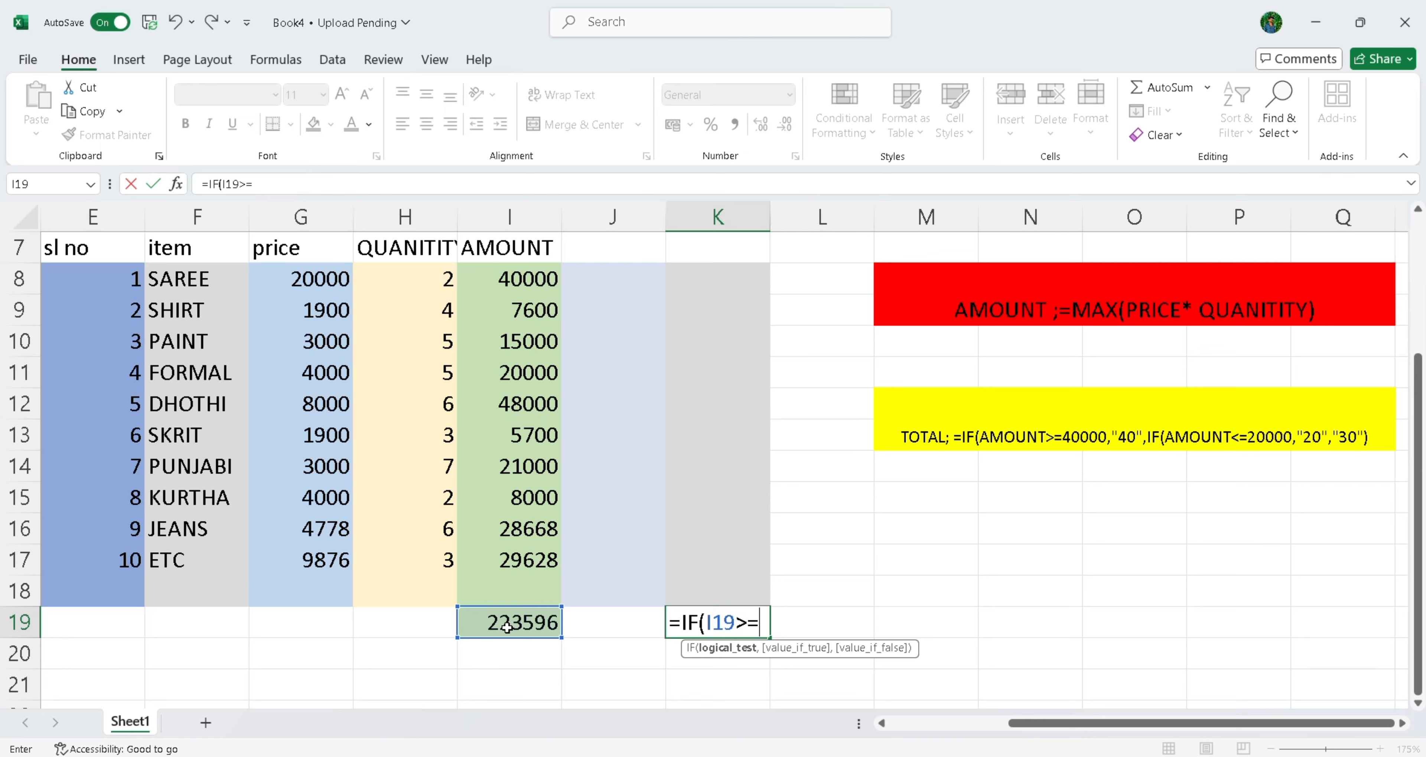
type("3")
key("BackSpace")
type("400000")
key("BackSpace")
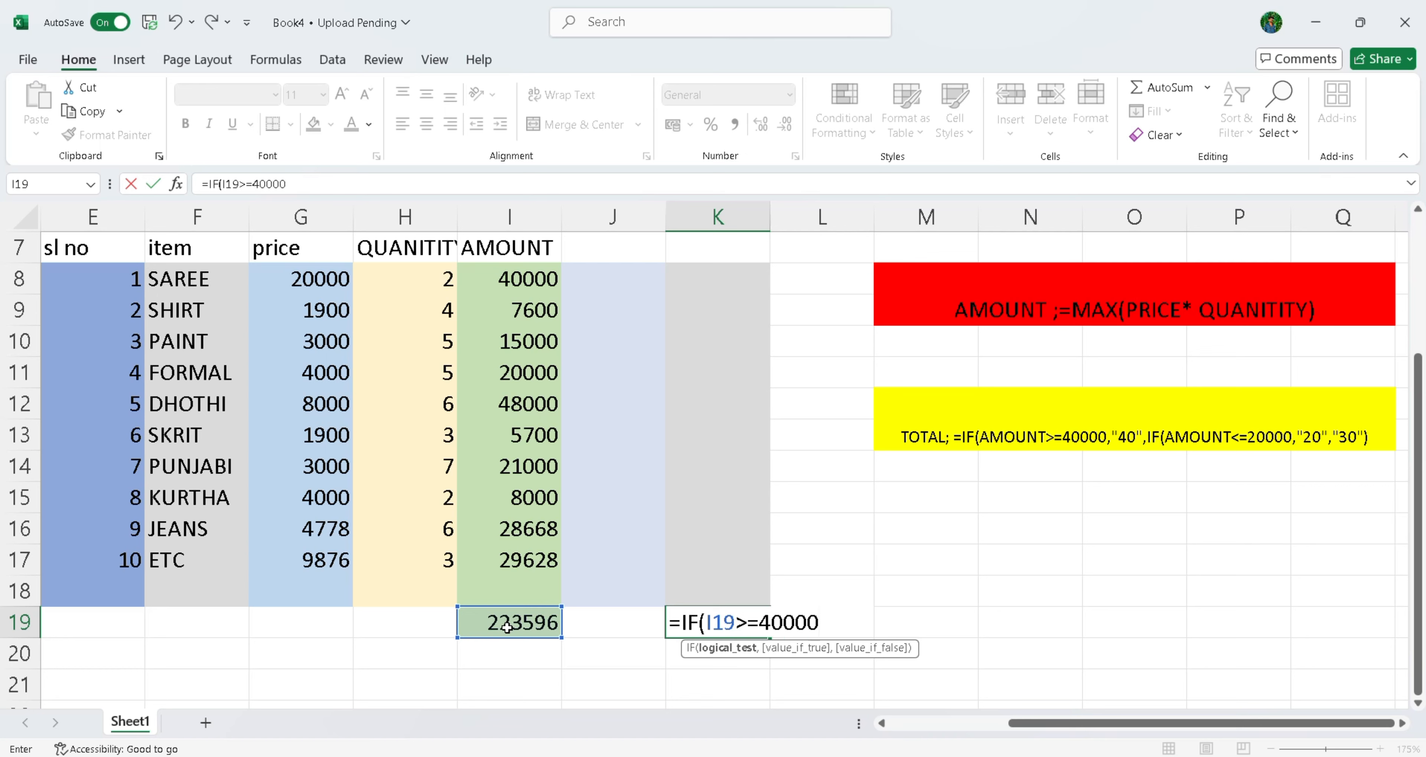
type(",")
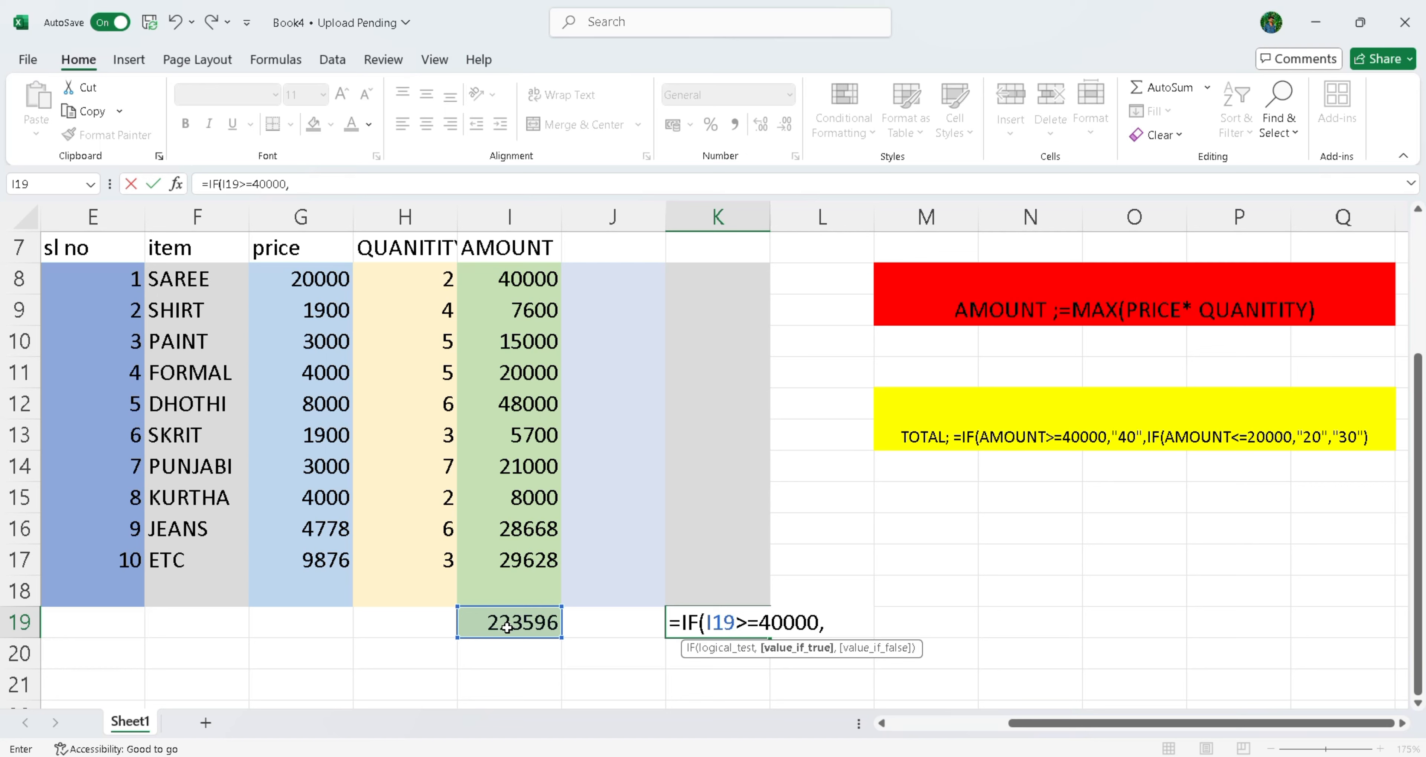
type("\"40\",")
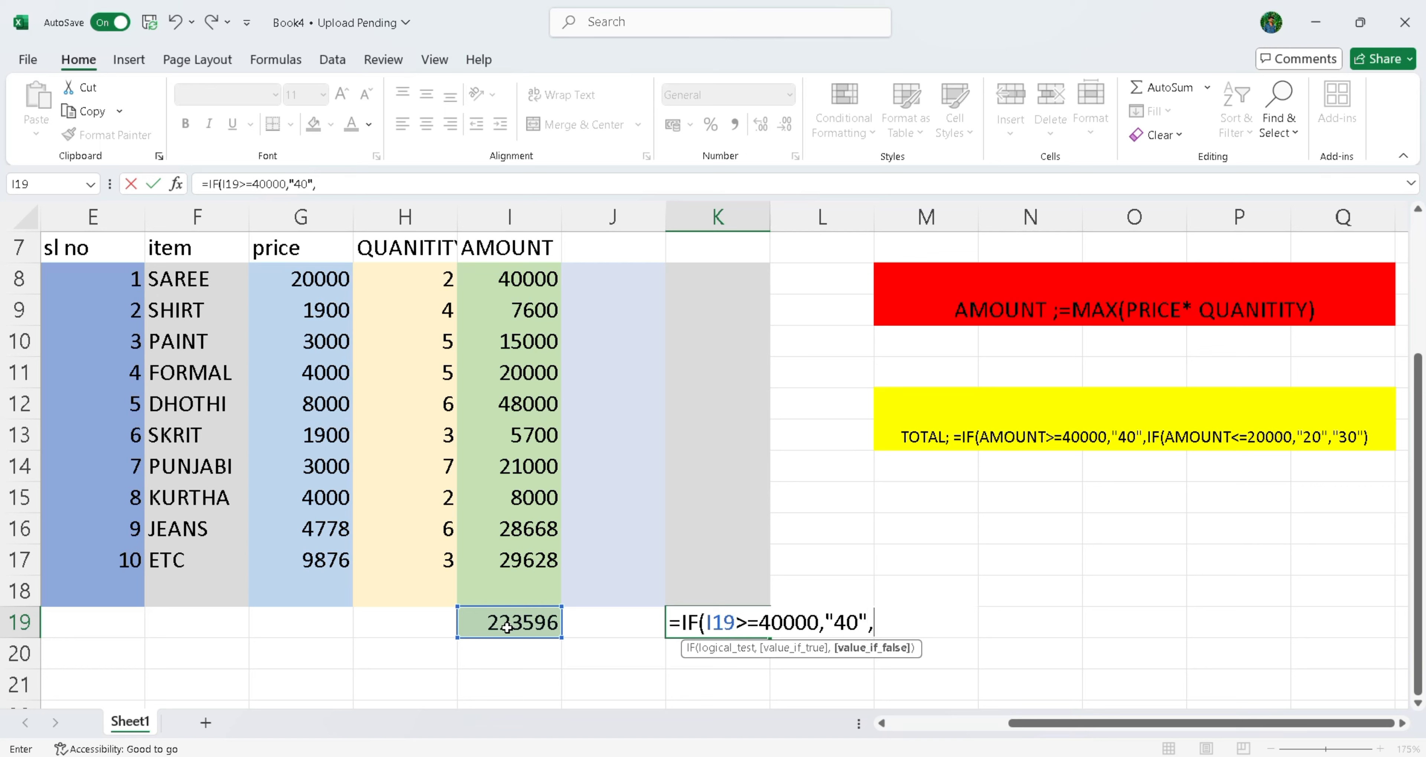
Step: Complete the formula in cell K19 with the nested condition IF(I19<=20000,"20","30") and enter it
type("IF")
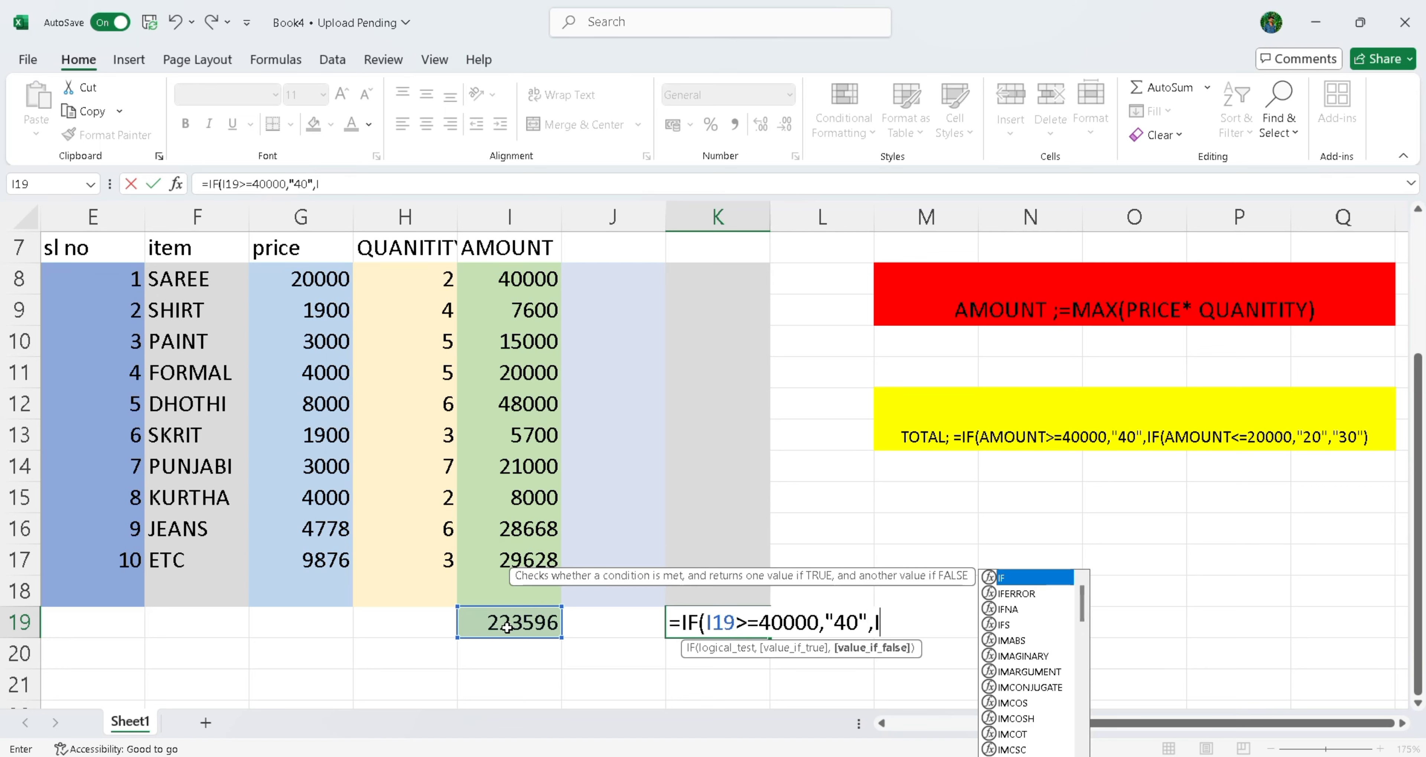
type("(")
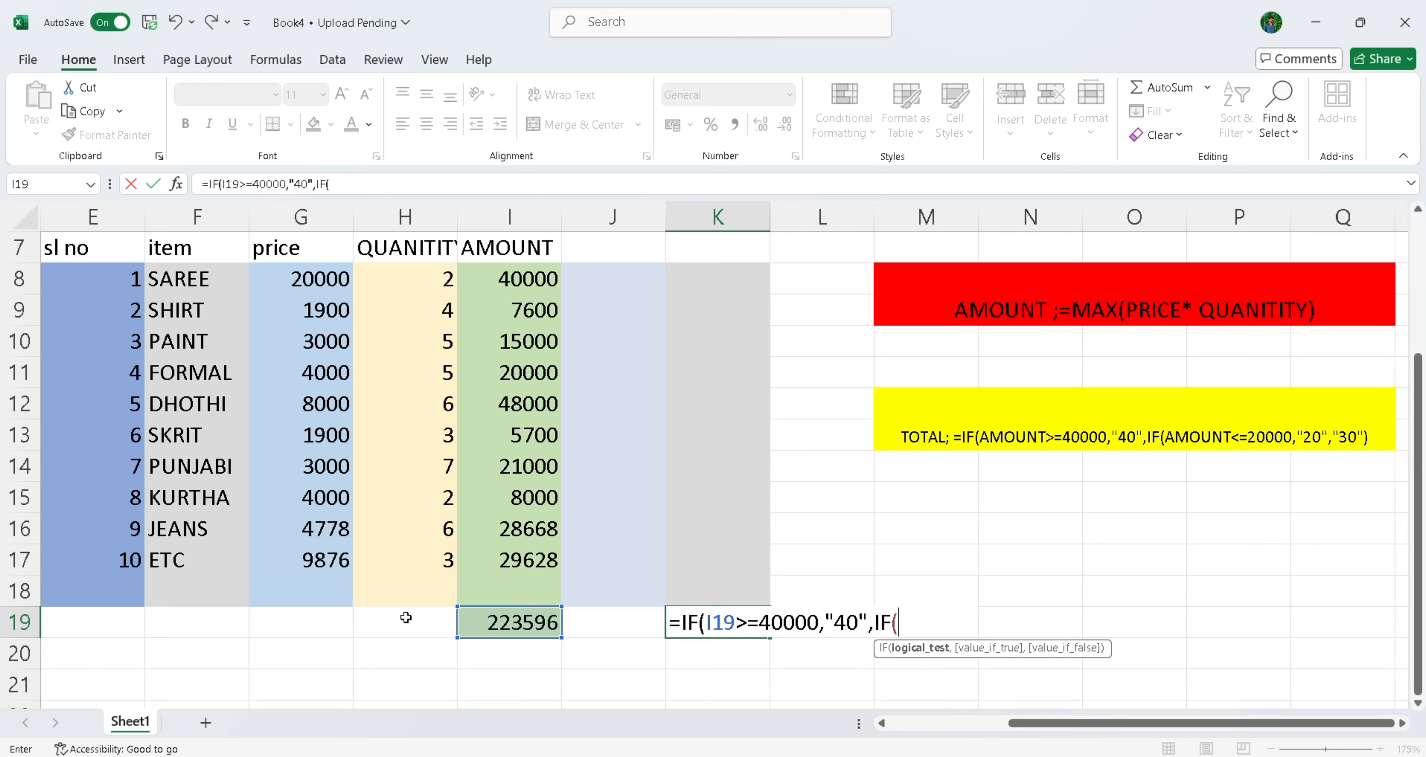
left_click(528, 626)
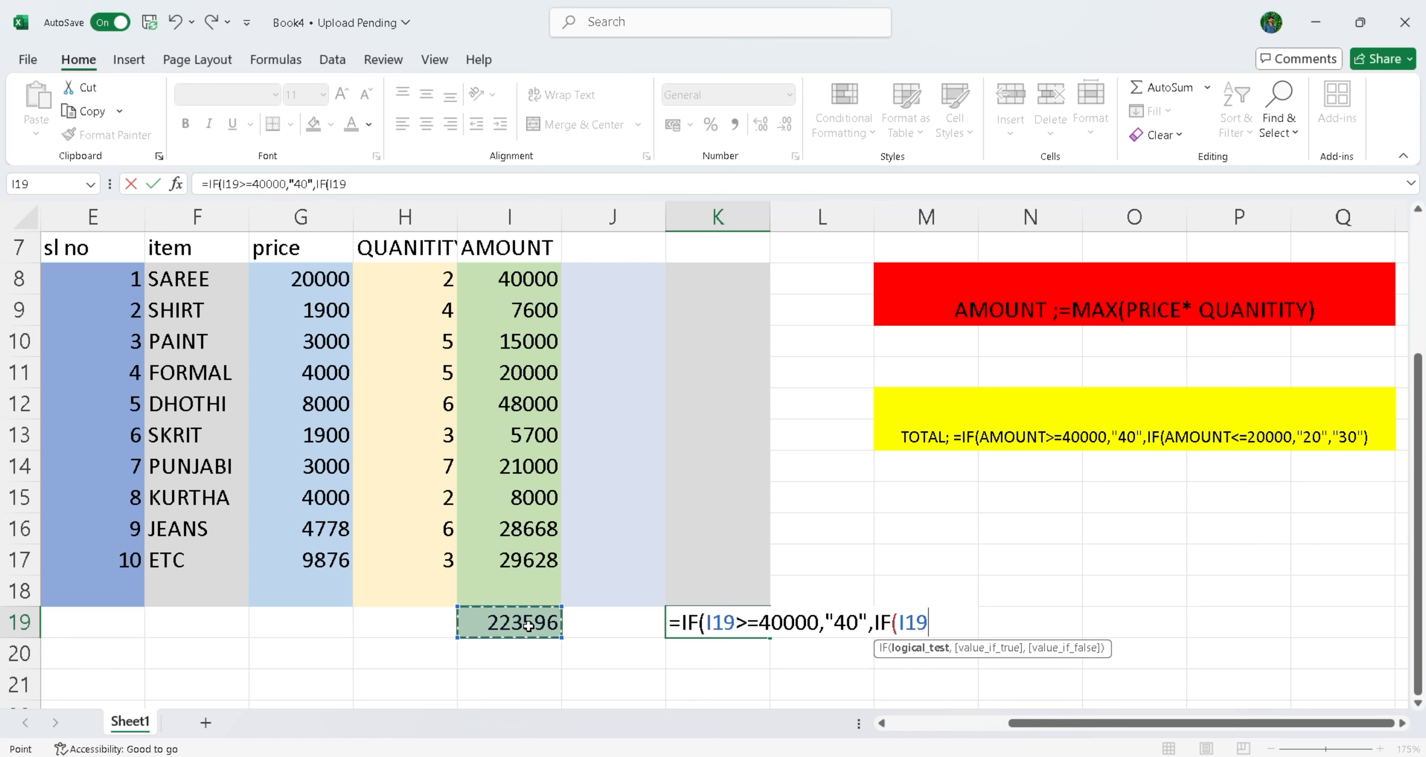
type("<=2")
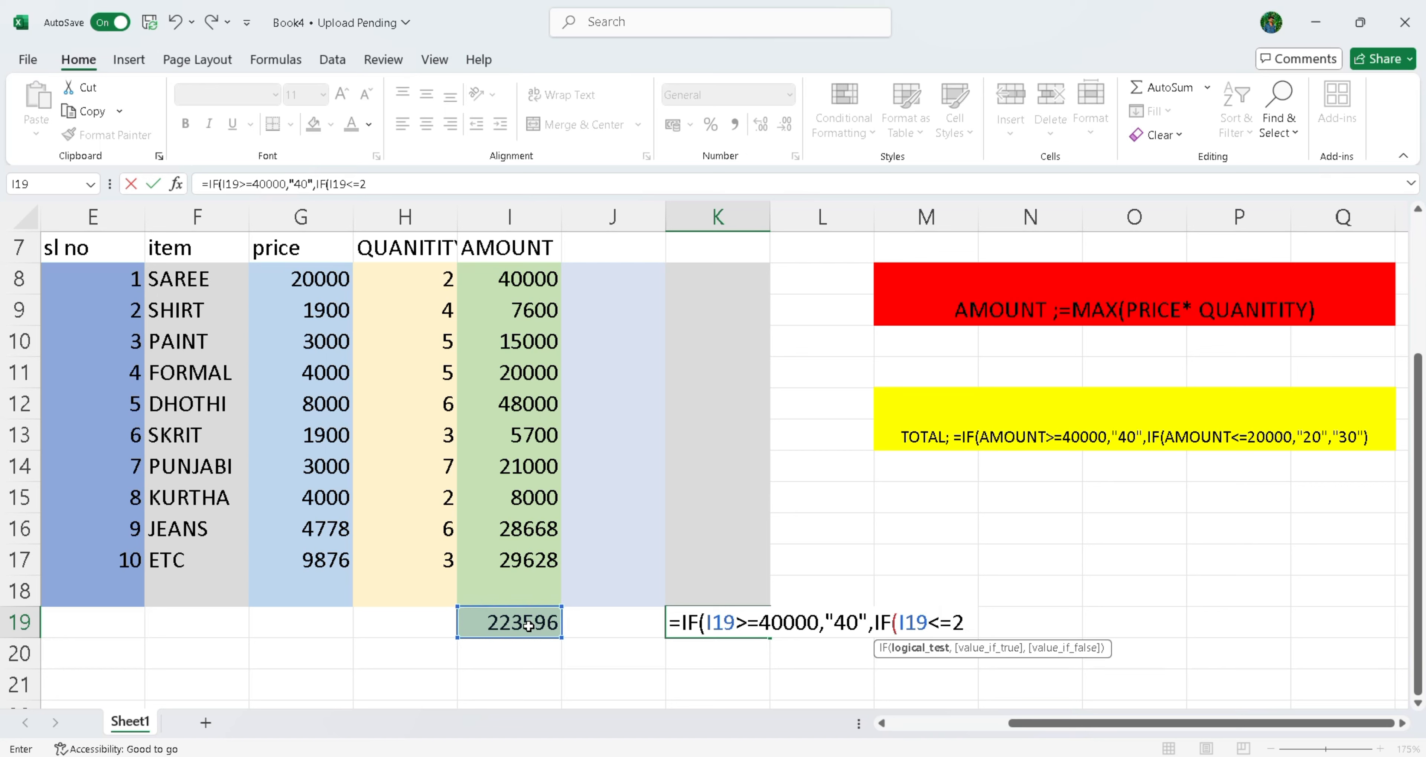
type("0000,")
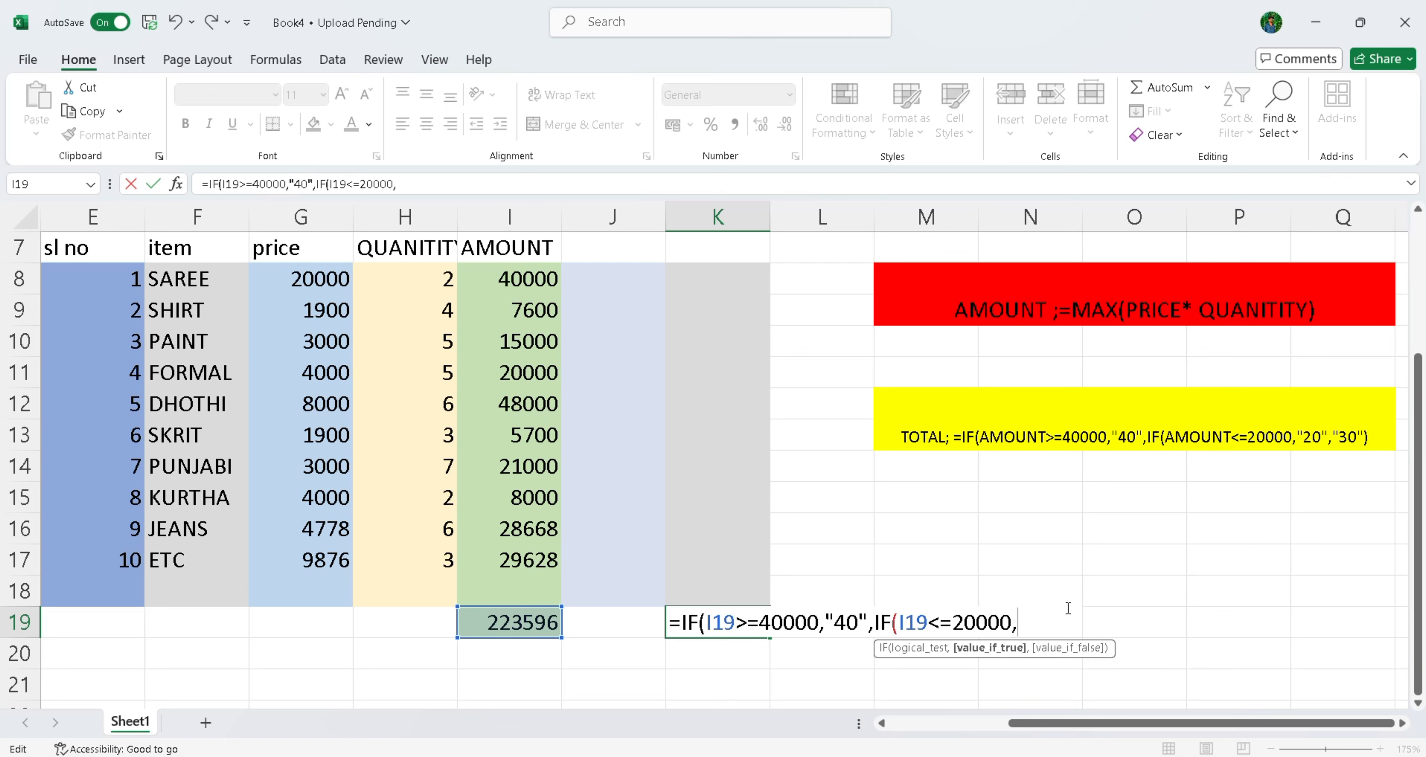
type("\"20\",\"2")
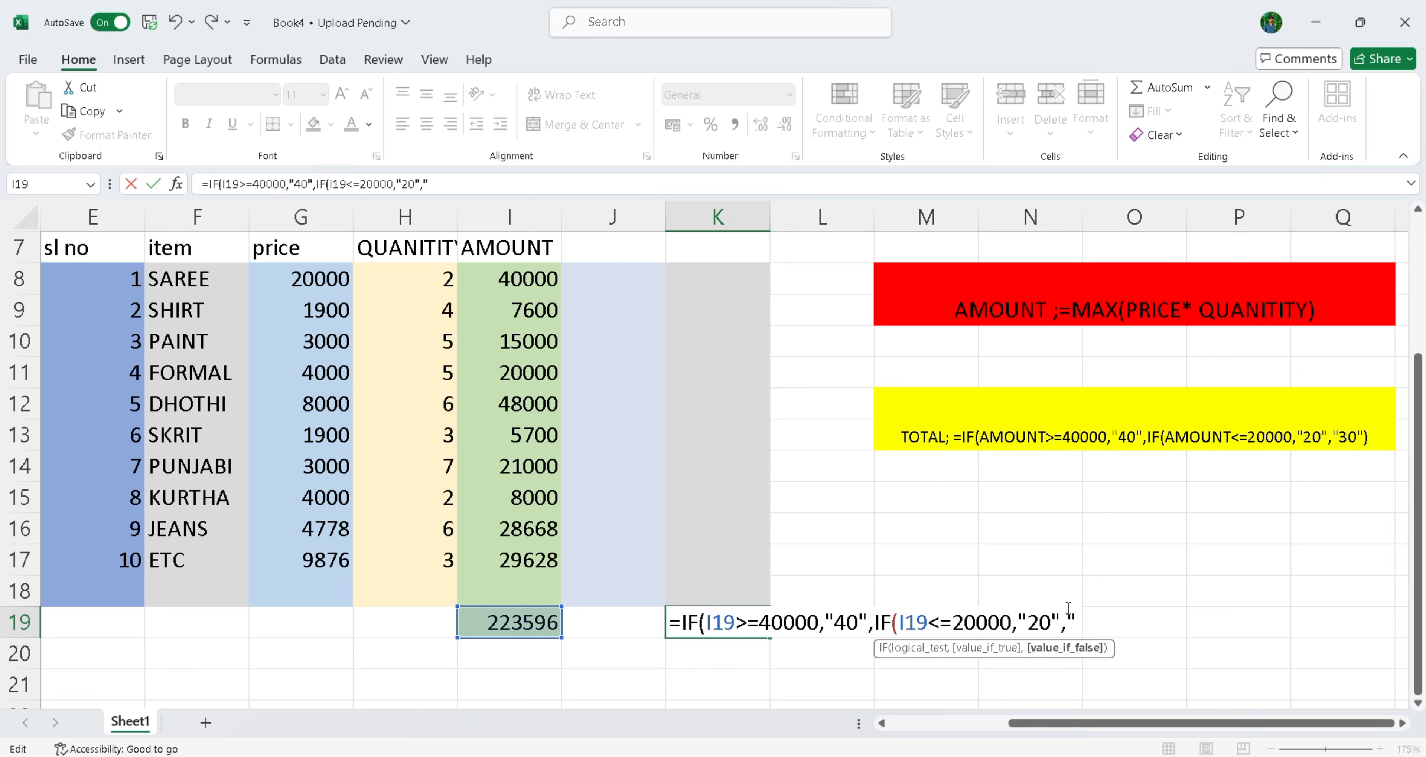
key("BackSpace")
type("30\"))")
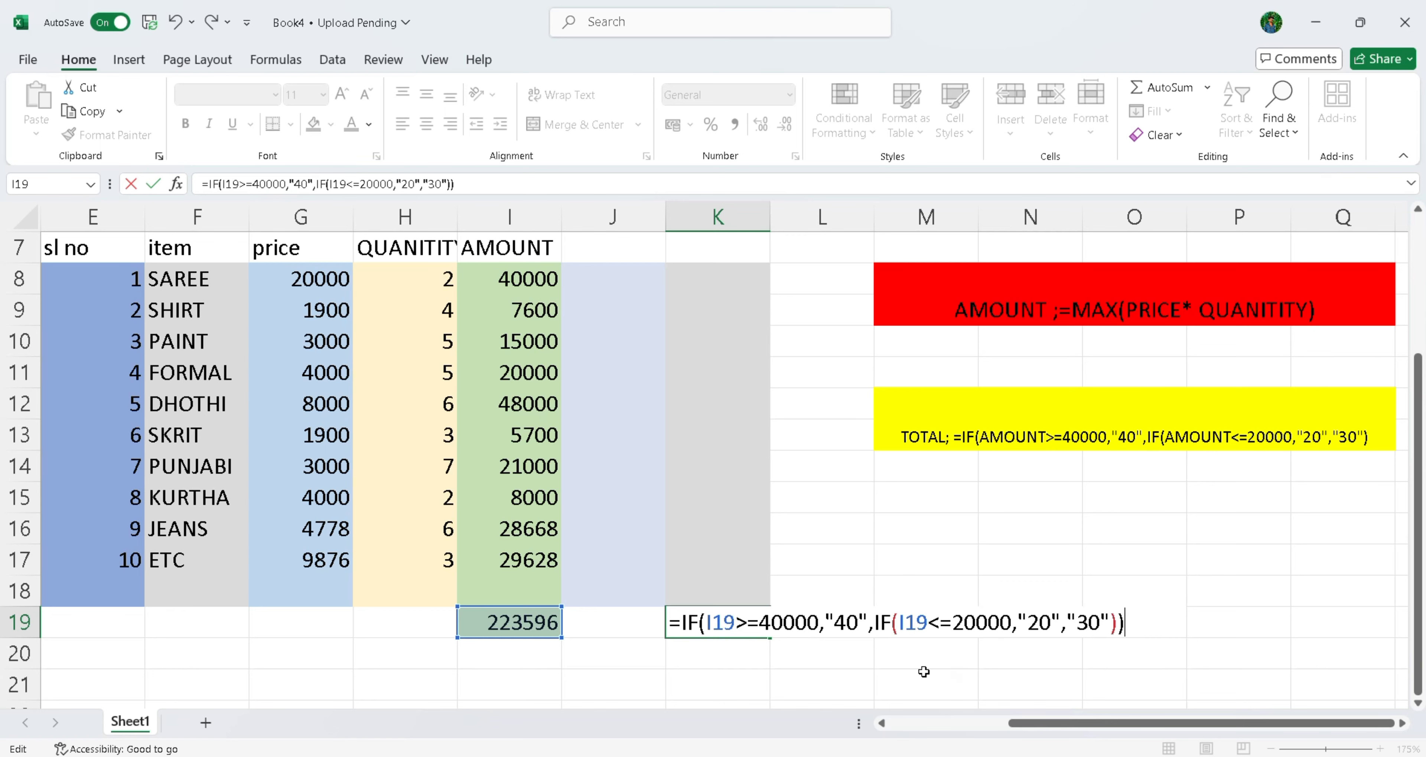
scroll(663, 521, "up", 1)
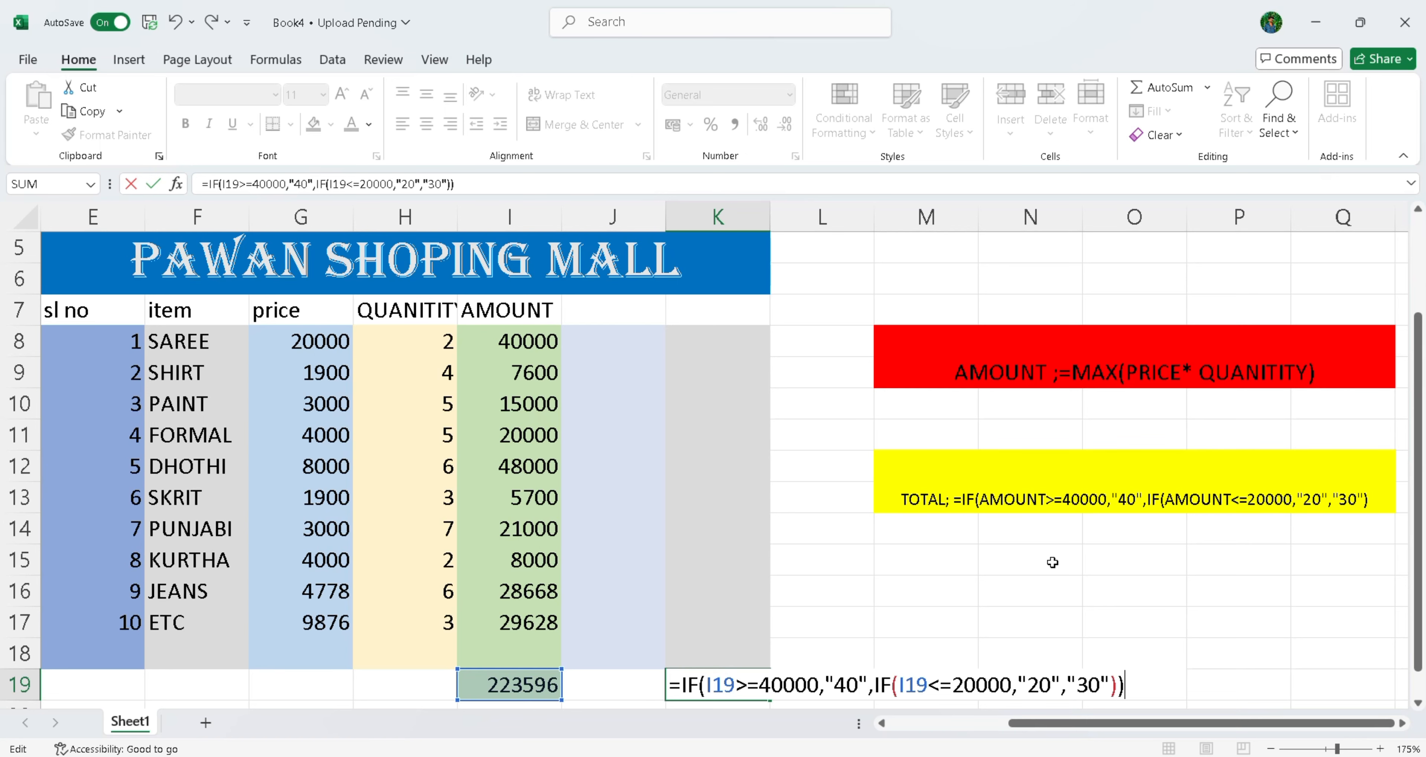
key("Return")
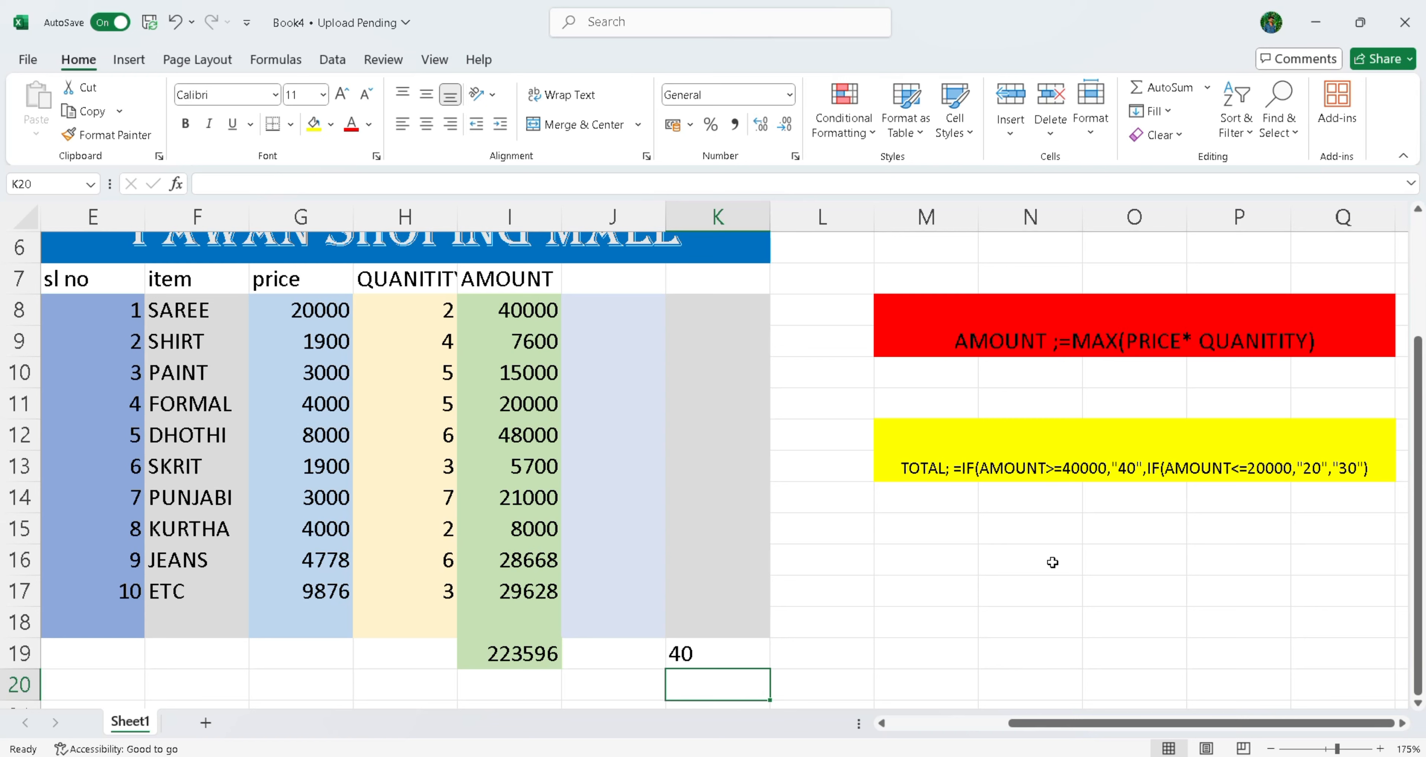
Step: Enter the formula =MAX(I19-I19*K19/100) in cell L19 to subtract the K19 percentage from the summed amount
left_click(742, 654)
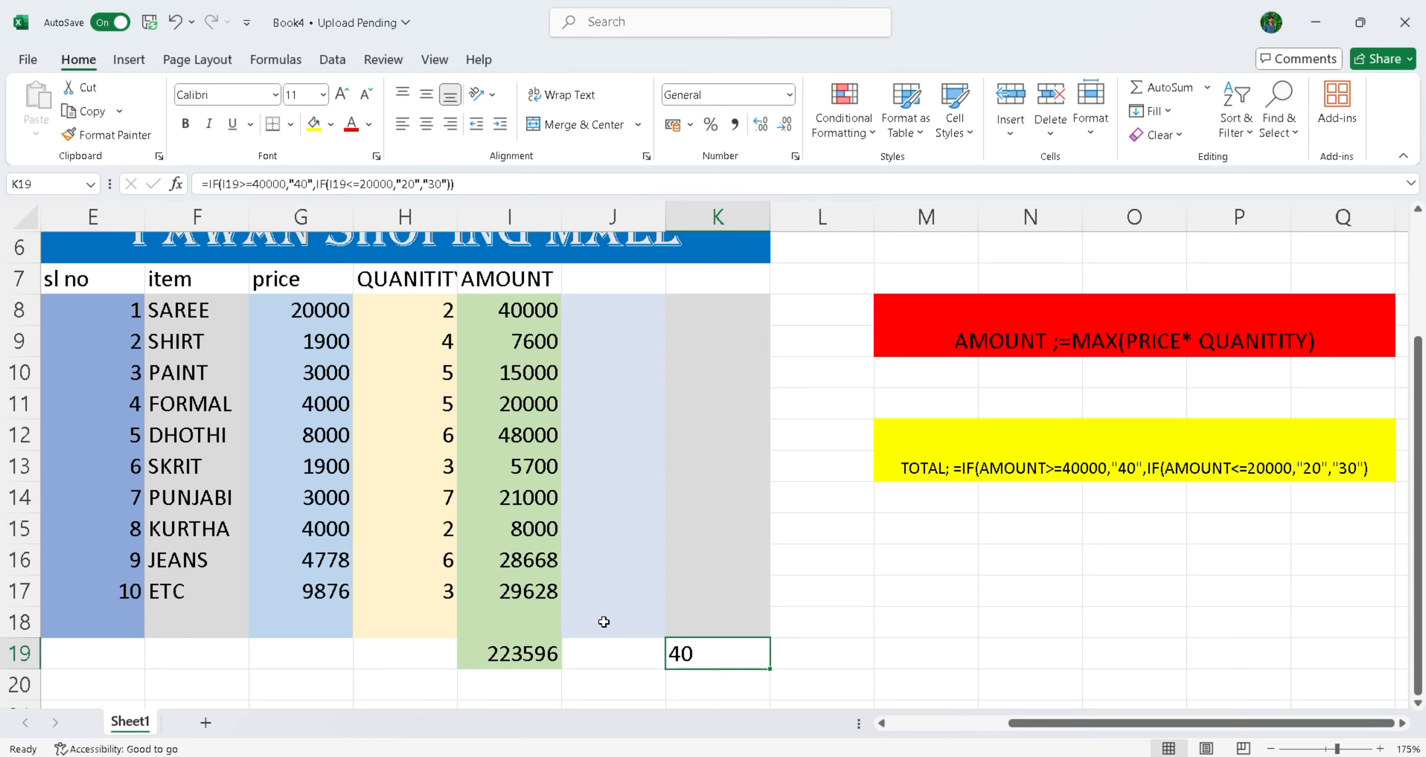
left_click(820, 655)
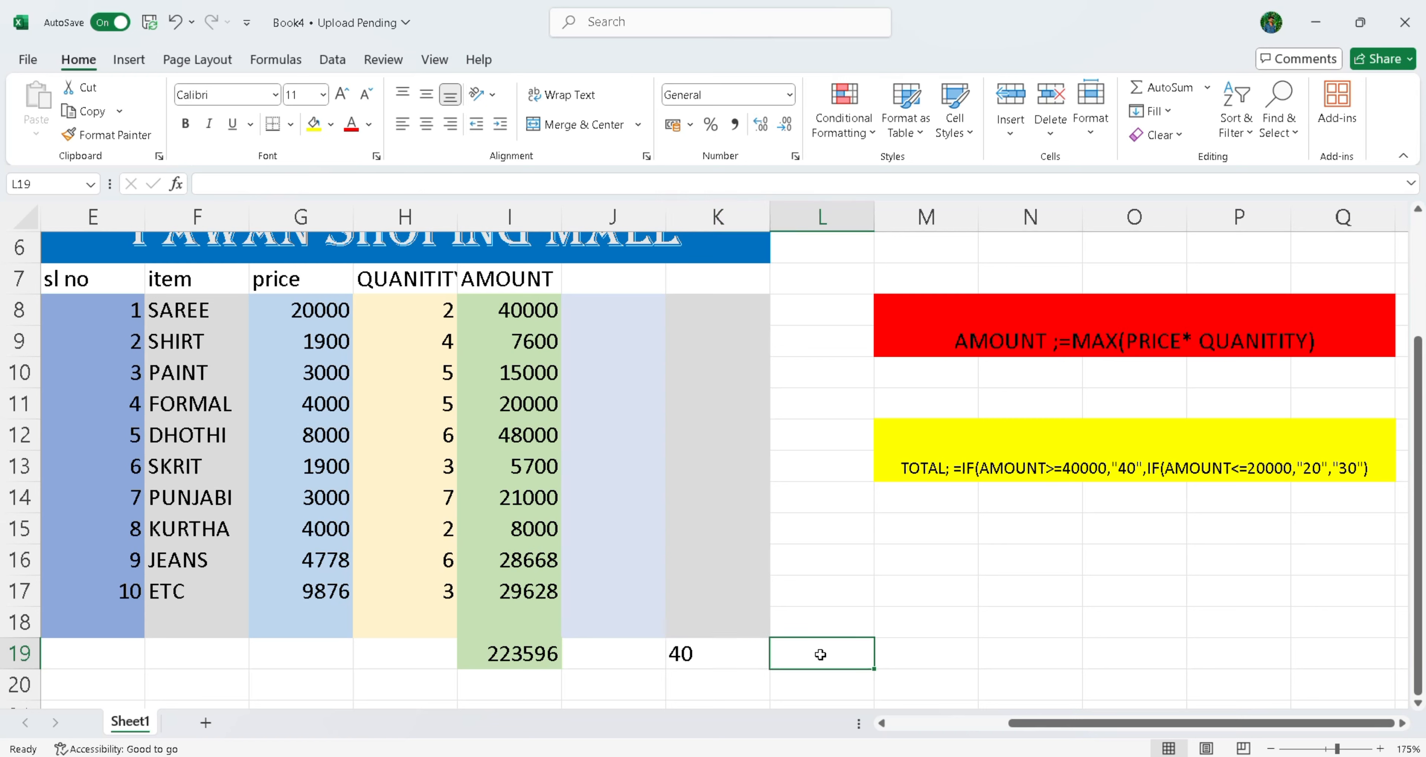
type("=")
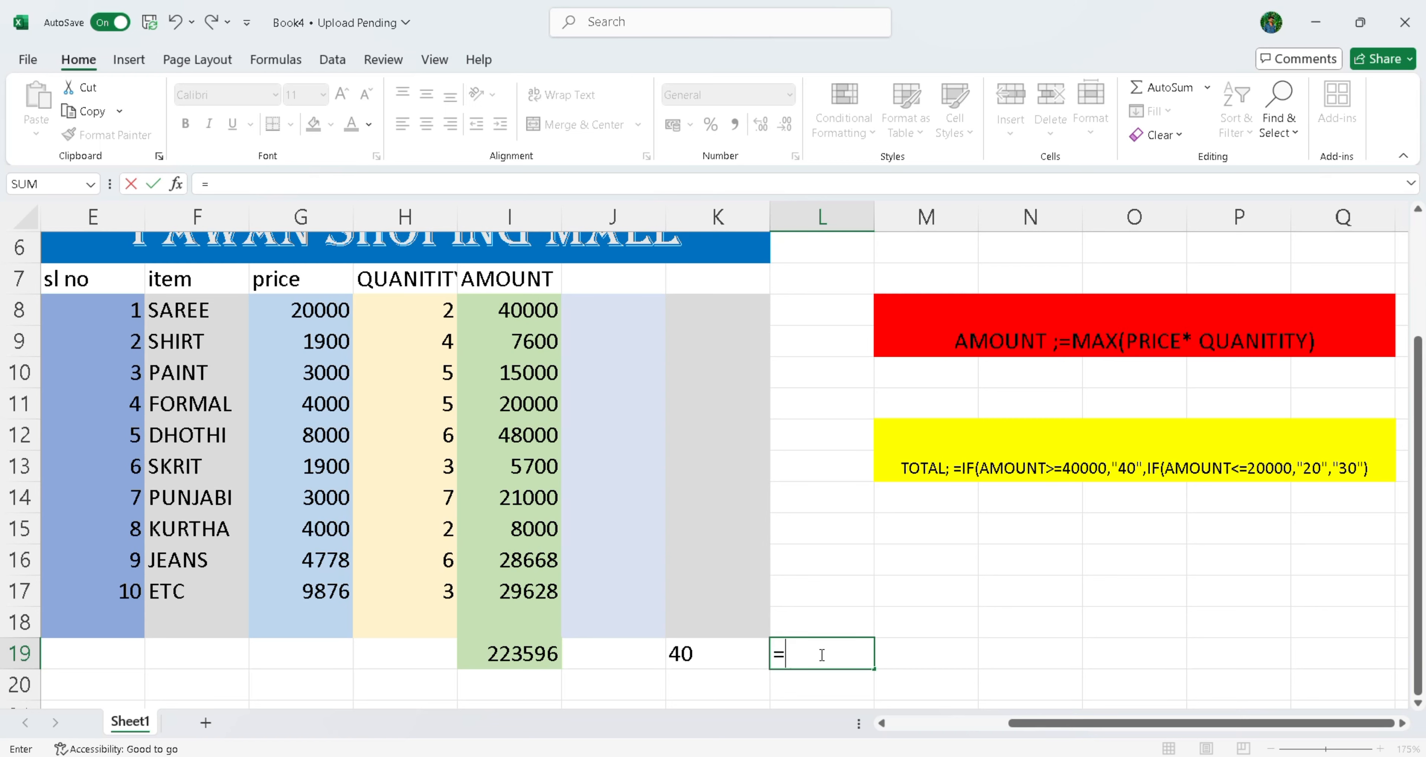
type("MAX")
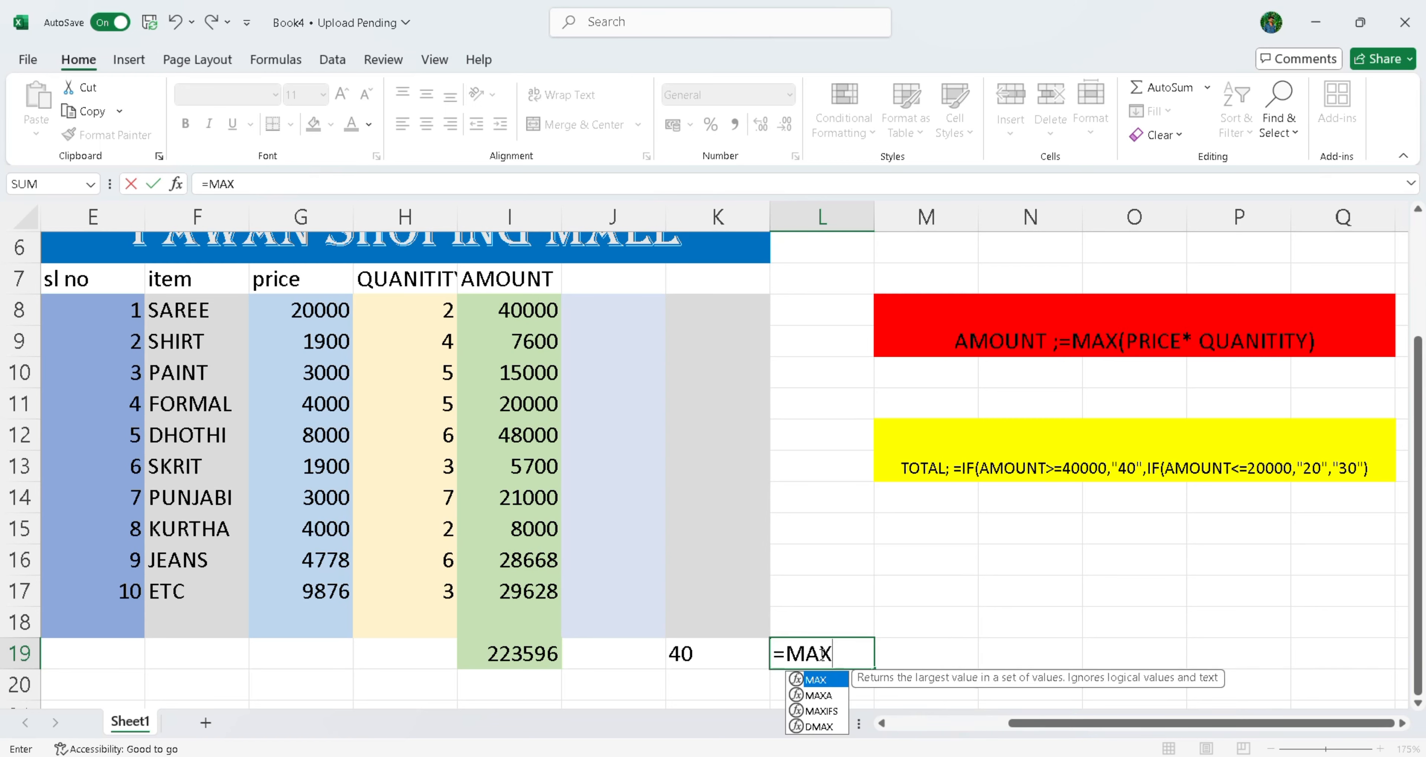
type("(")
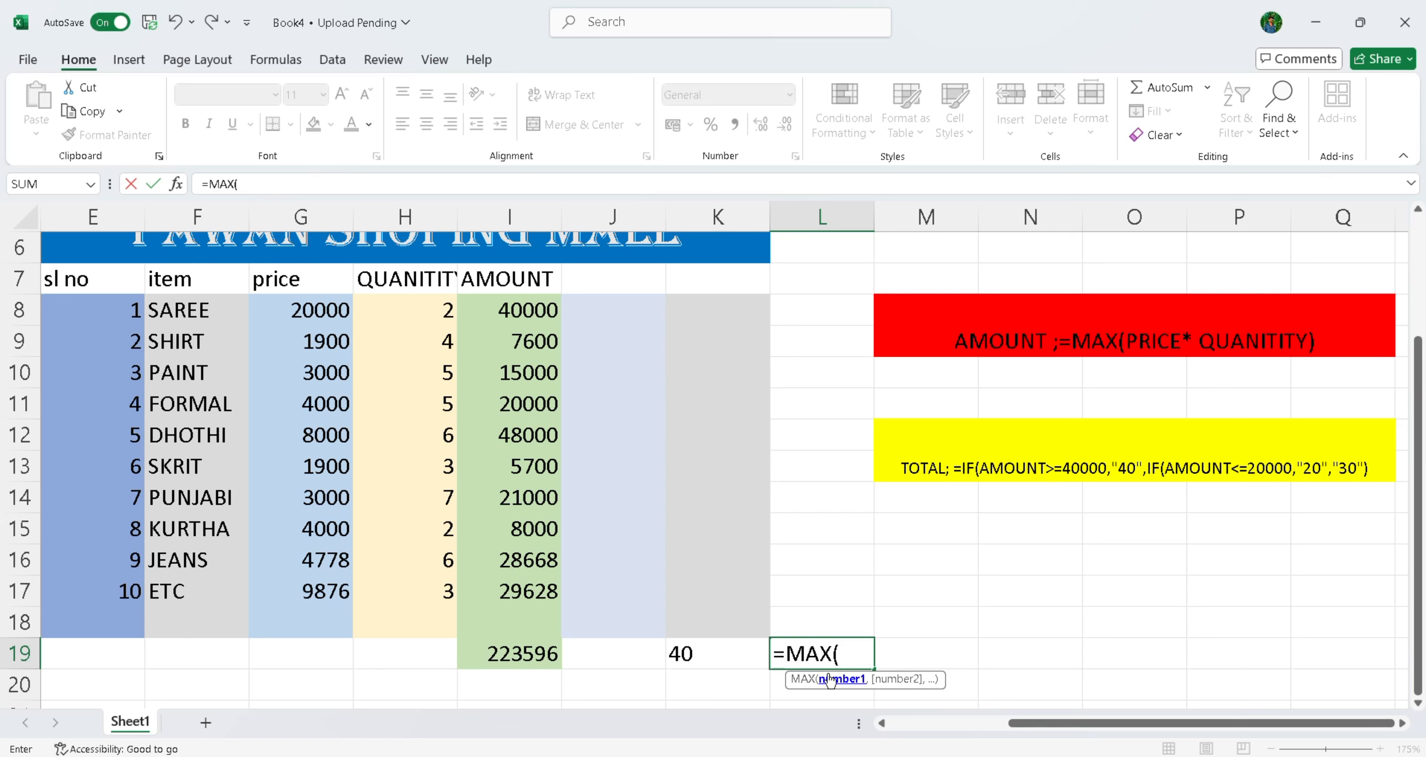
left_click(514, 648)
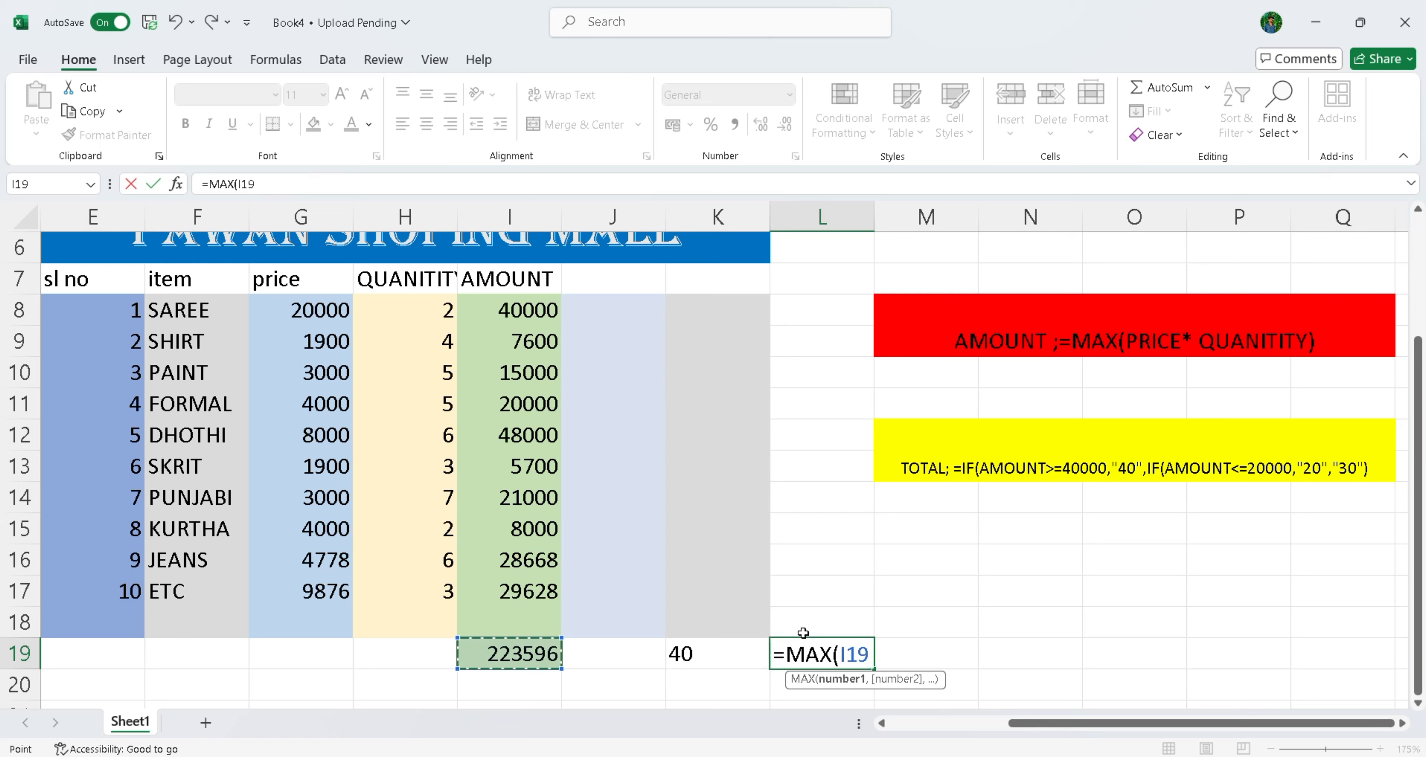
type("-")
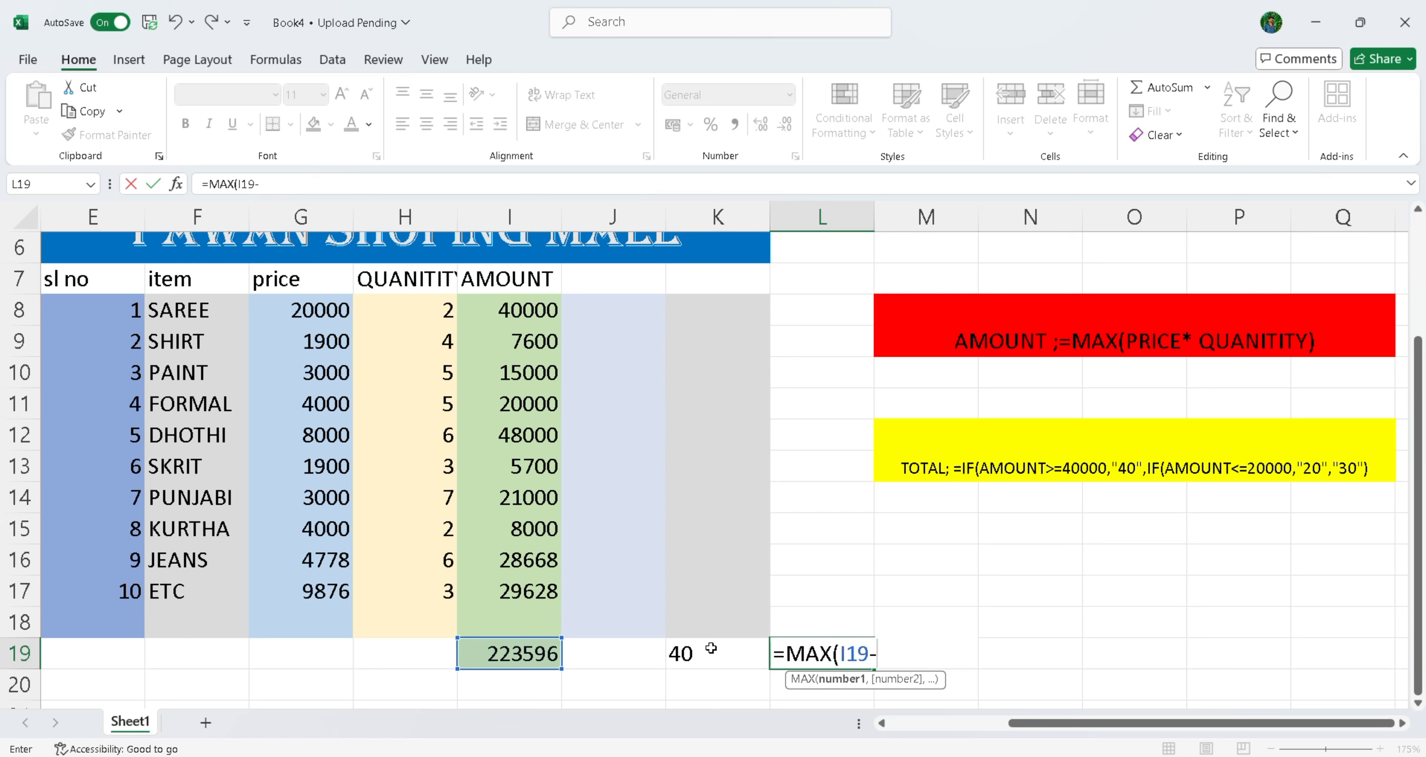
left_click(535, 652)
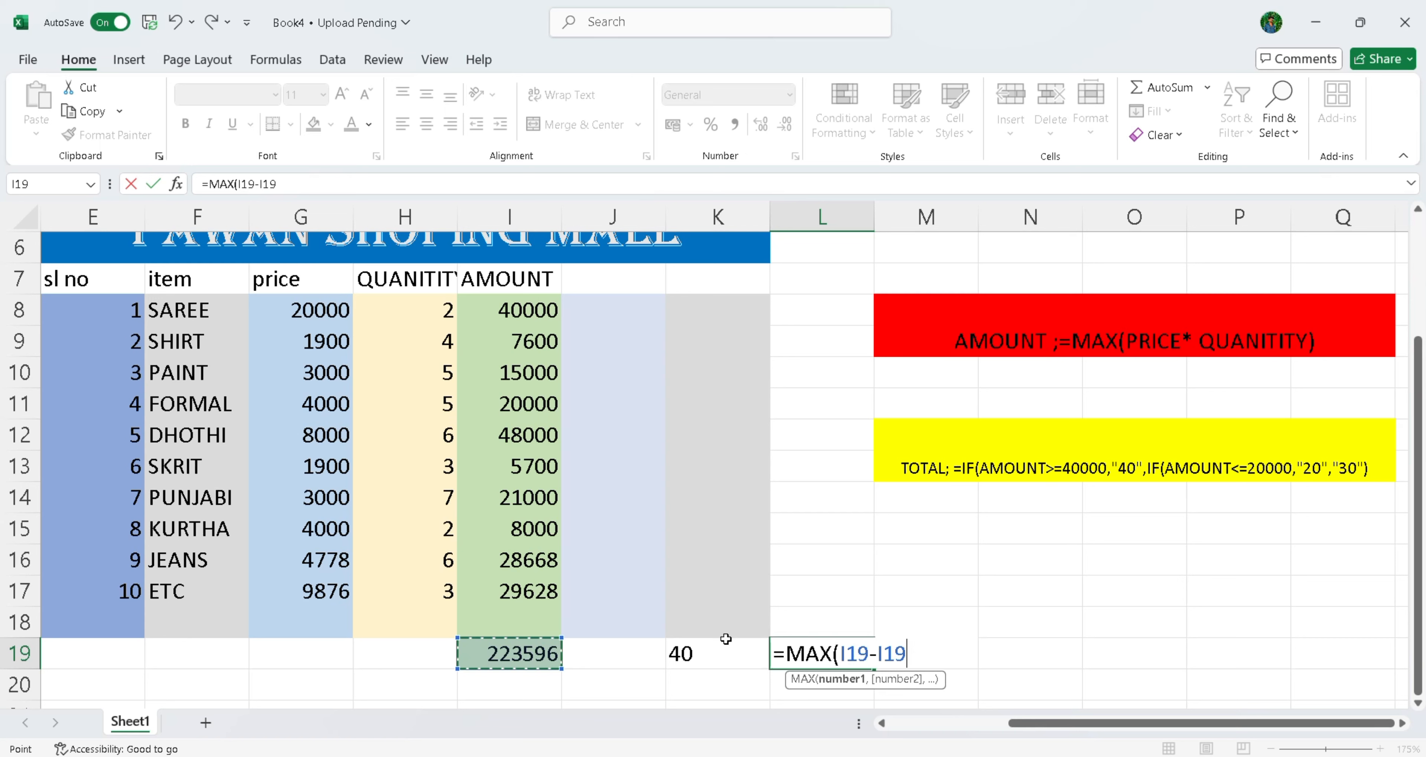
type("*")
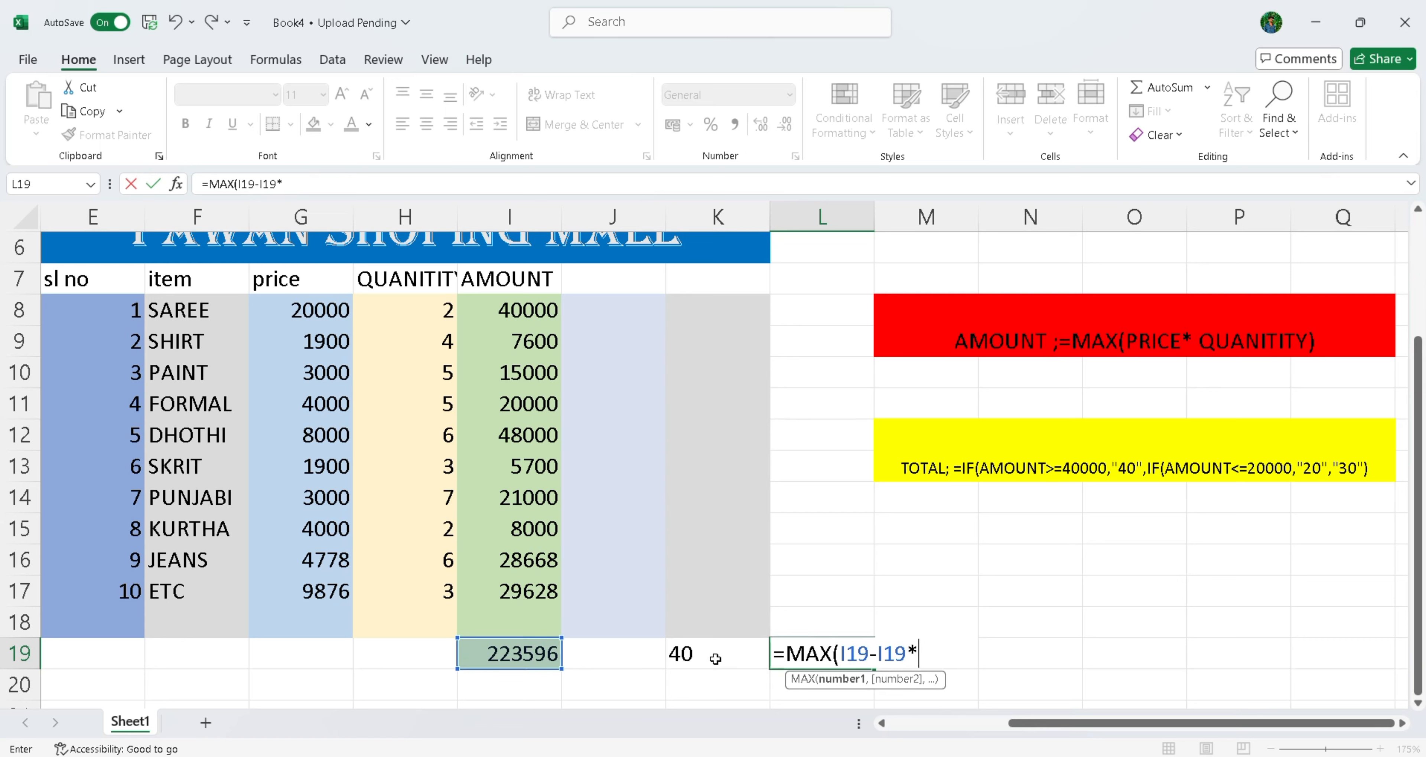
left_click(715, 659)
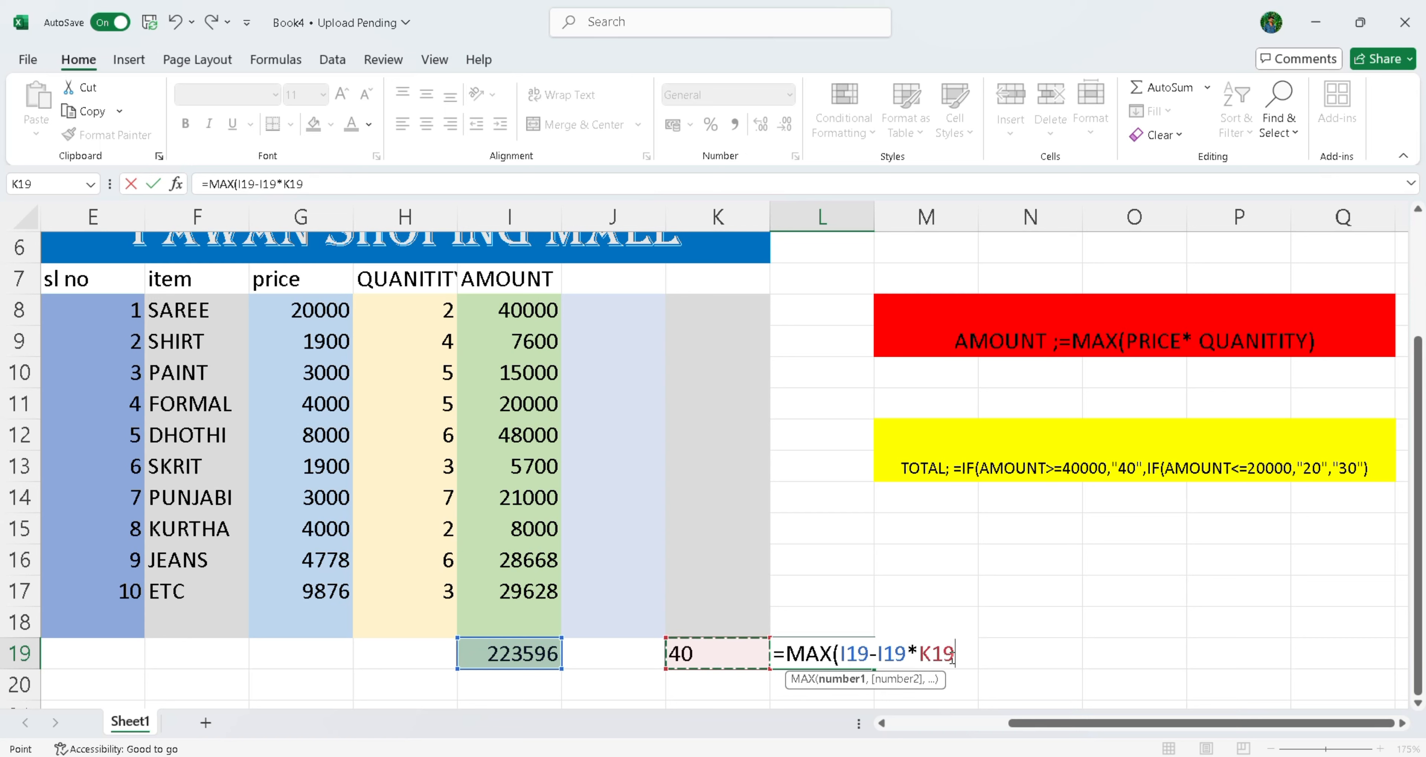
type("/100)")
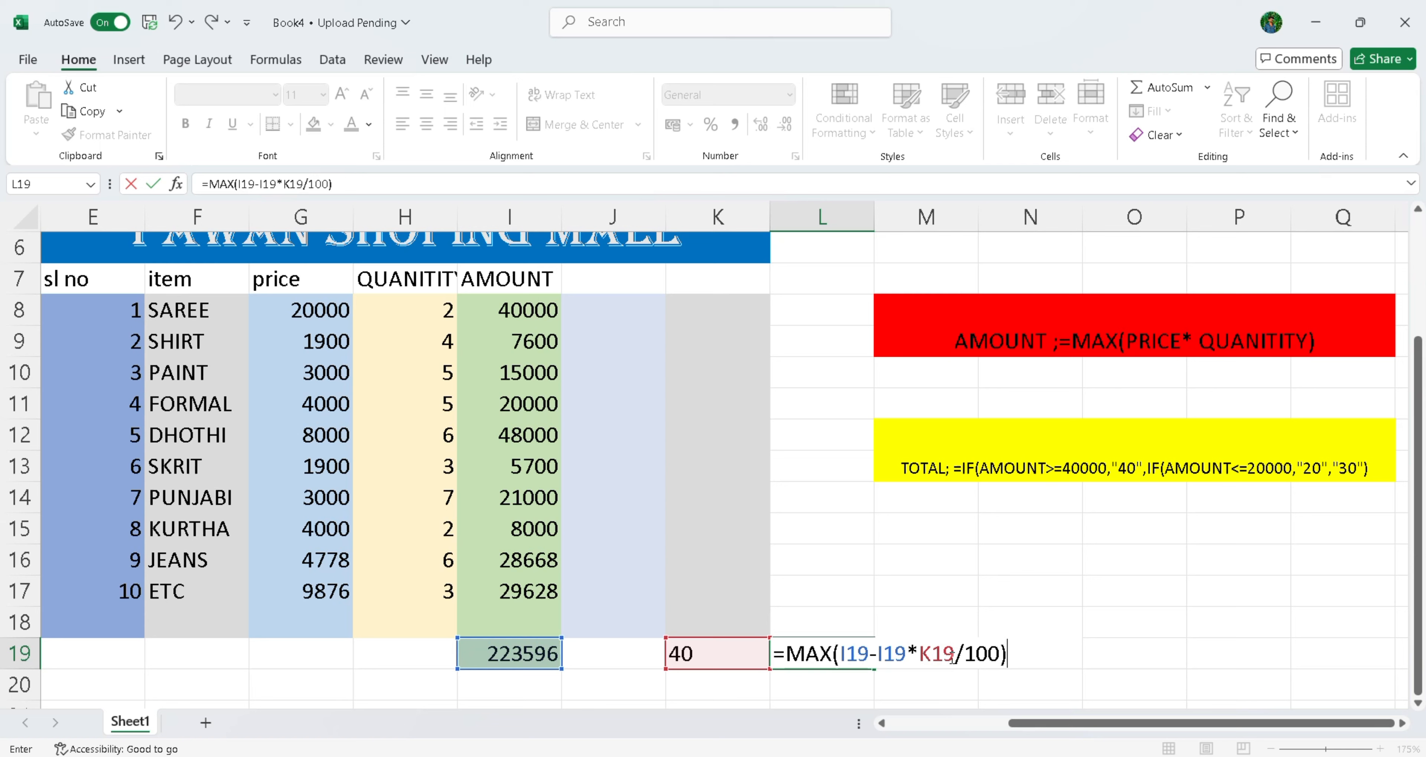
key("Return")
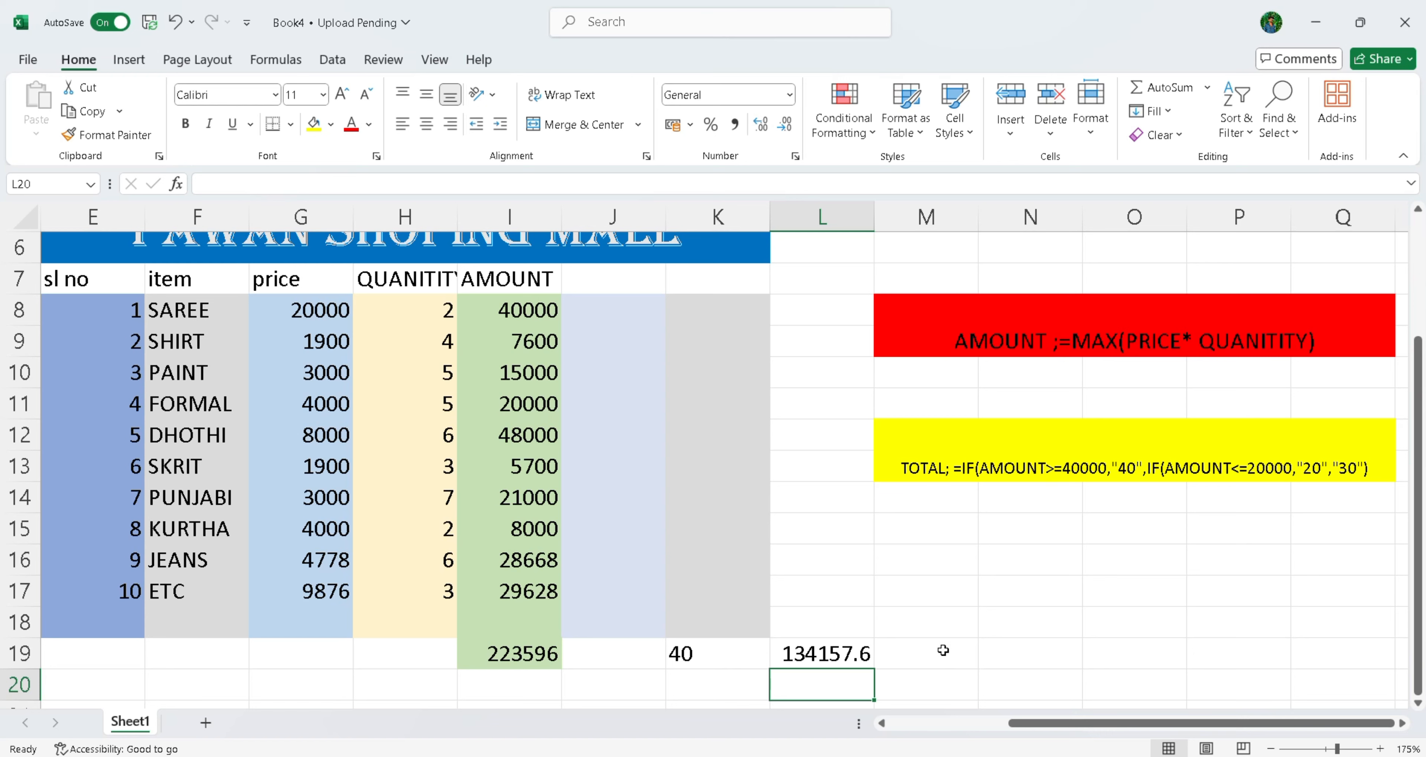
Step: Fill cell L19 with the standard red color
left_click(813, 656)
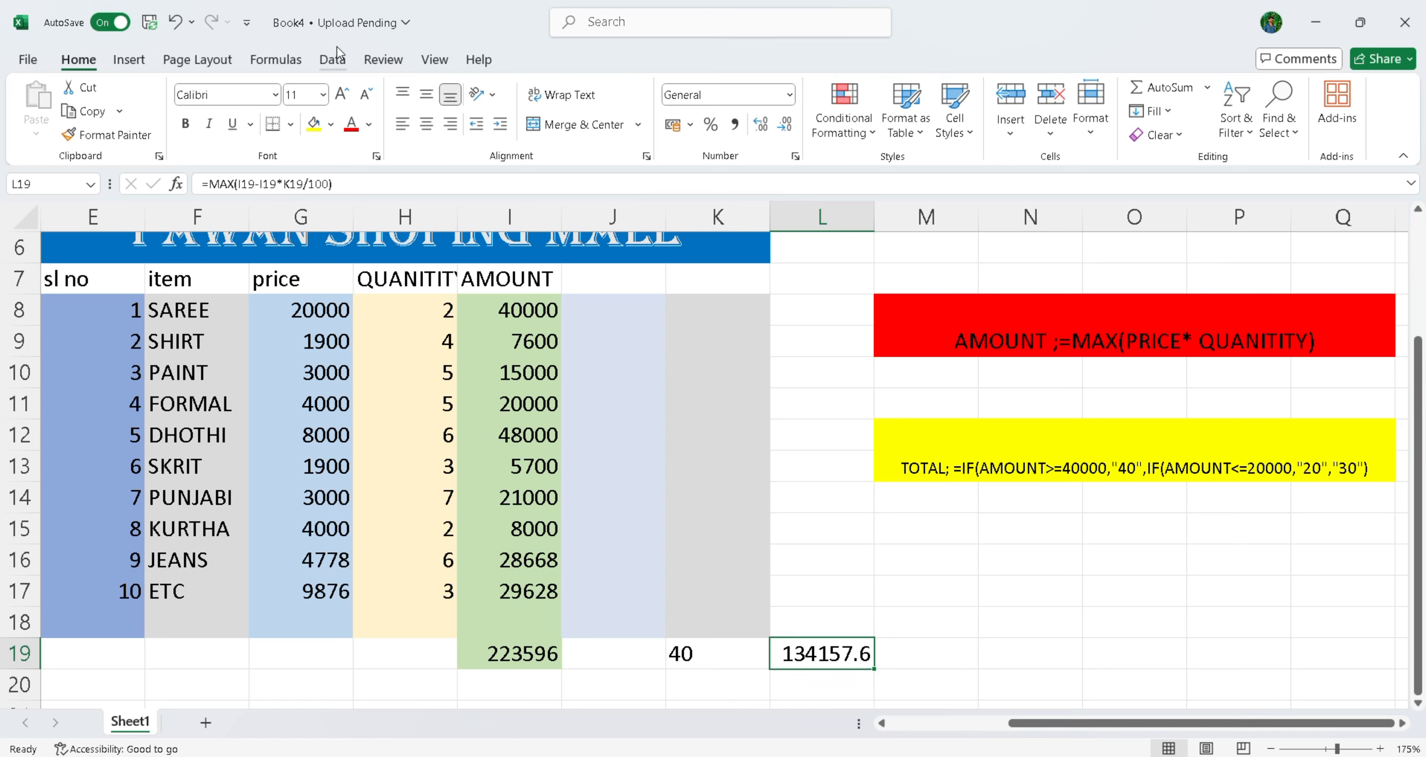
left_click(331, 125)
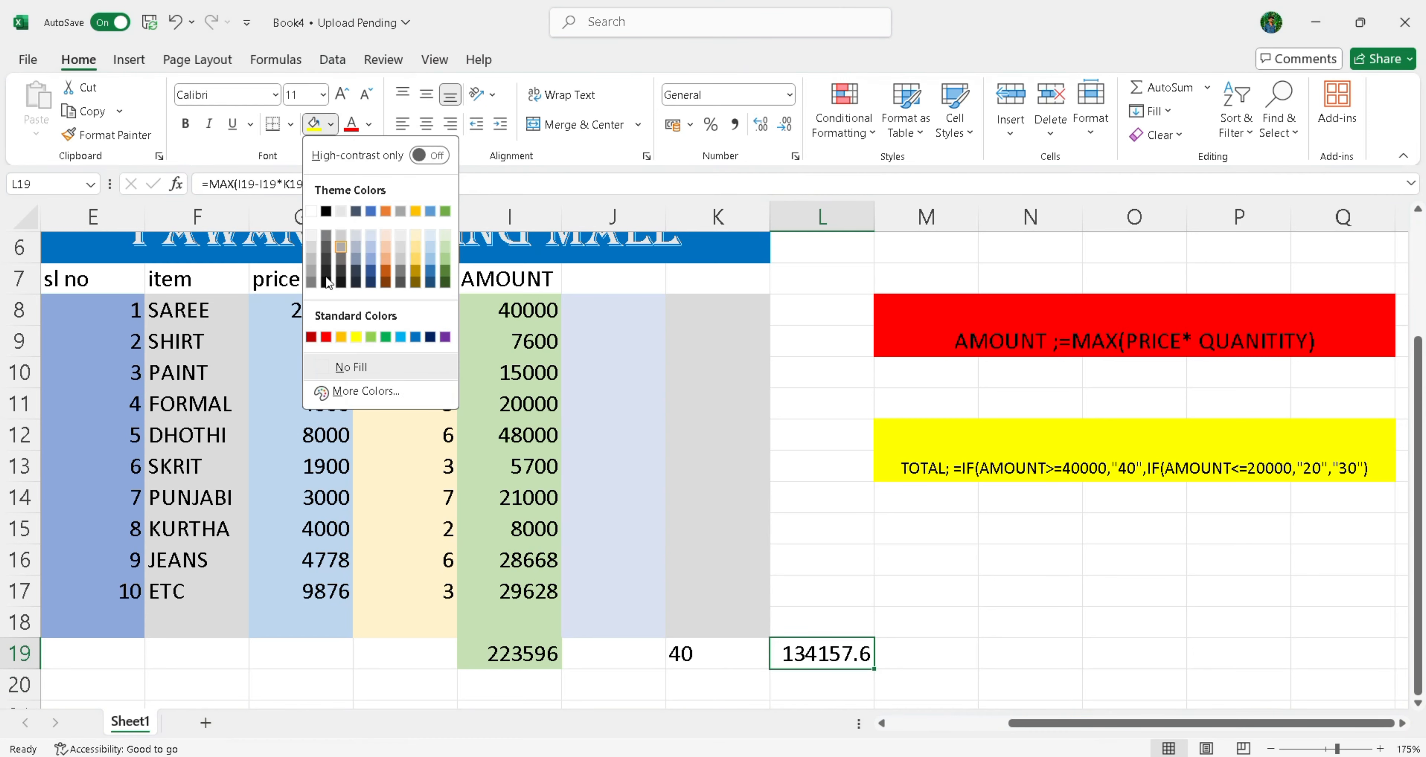
left_click(326, 337)
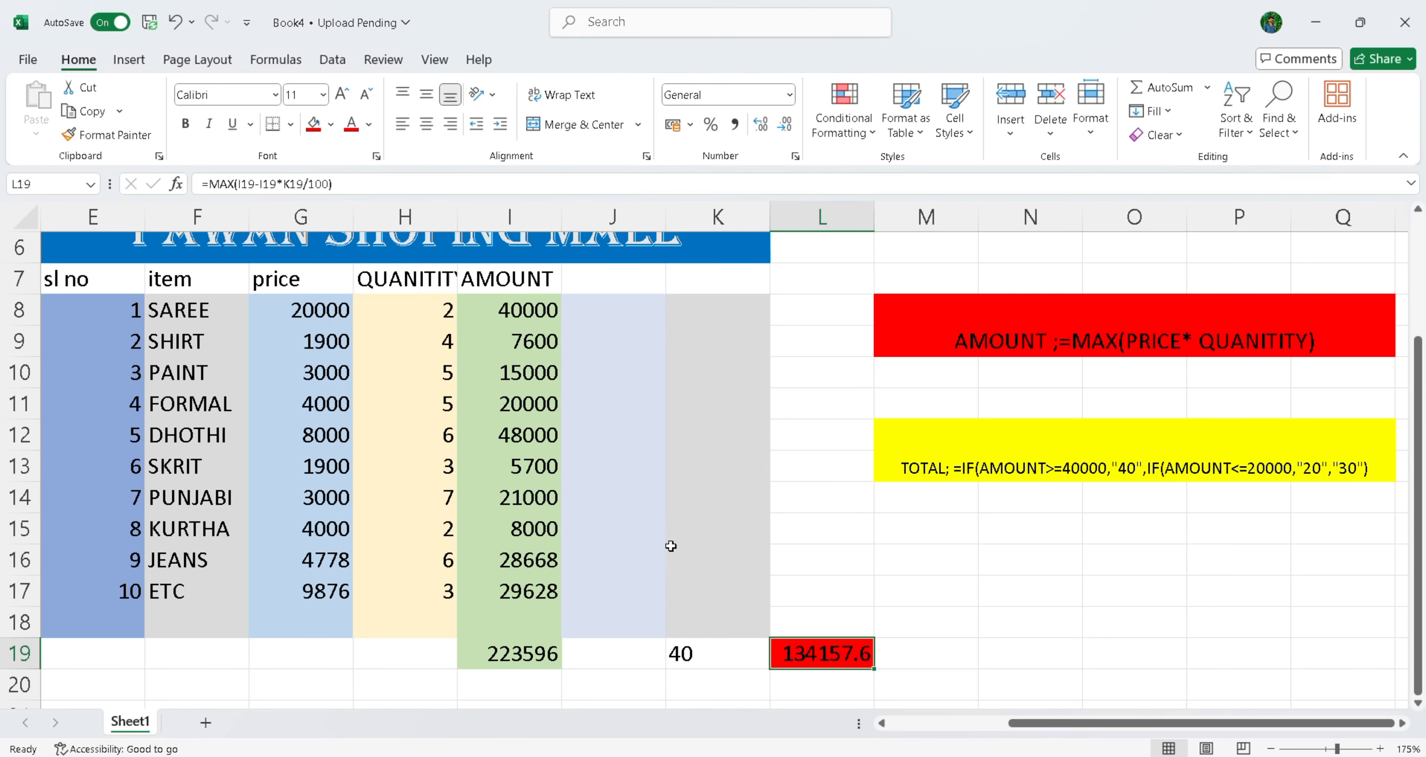
left_click(840, 624)
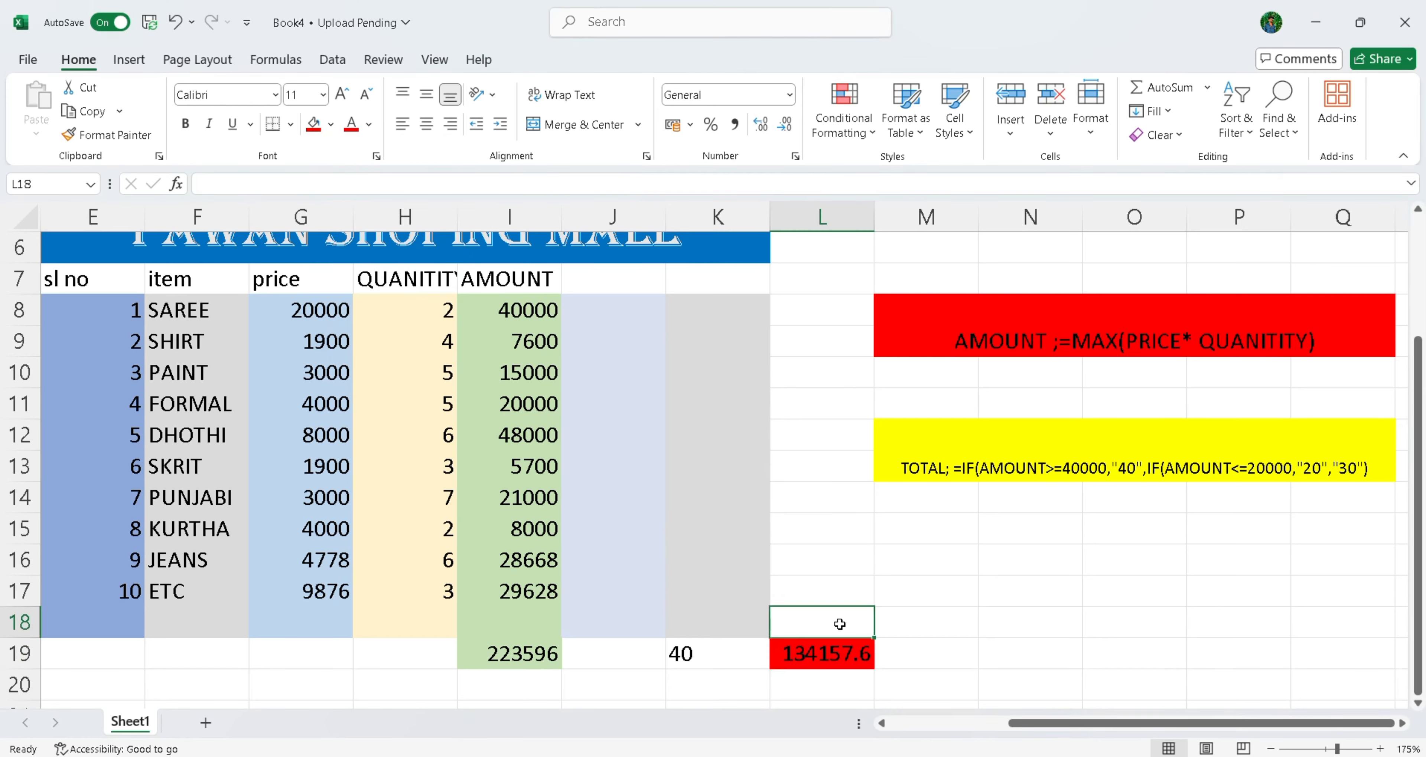